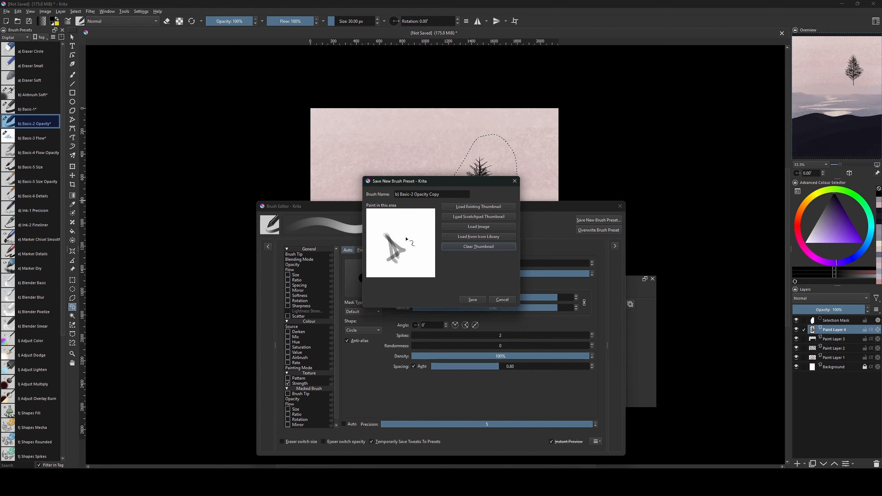
- Paint a scribbled thumbnail for the new brush preset and try to save it as tree_3
mouse_move(402, 222)
mouse_down()
mouse_move(407, 251)
mouse_move(423, 247)
mouse_move(400, 240)
mouse_move(413, 253)
mouse_move(376, 266)
mouse_move(371, 255)
mouse_move(396, 264)
mouse_up()
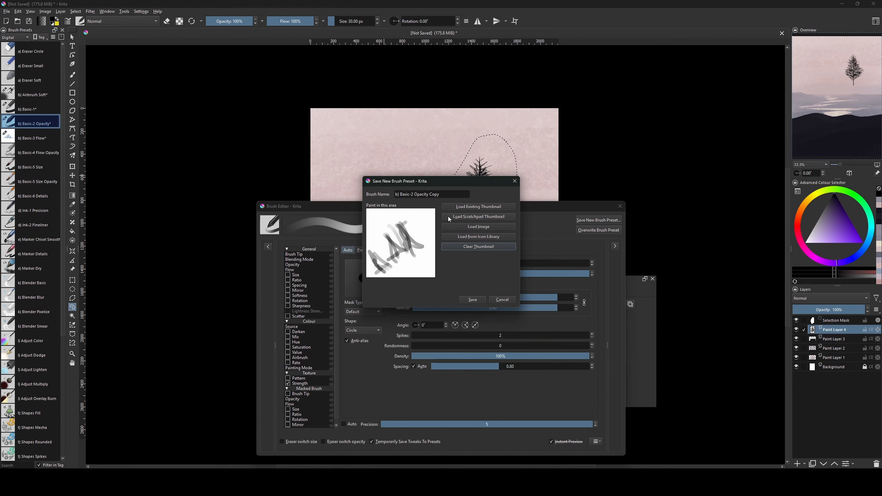
triple_click(421, 194)
text(tre)
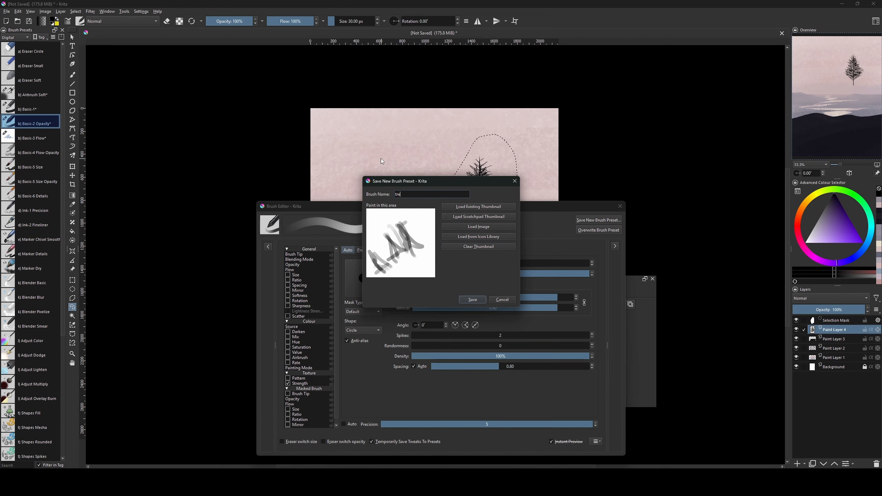
text(e_3)
click(472, 299)
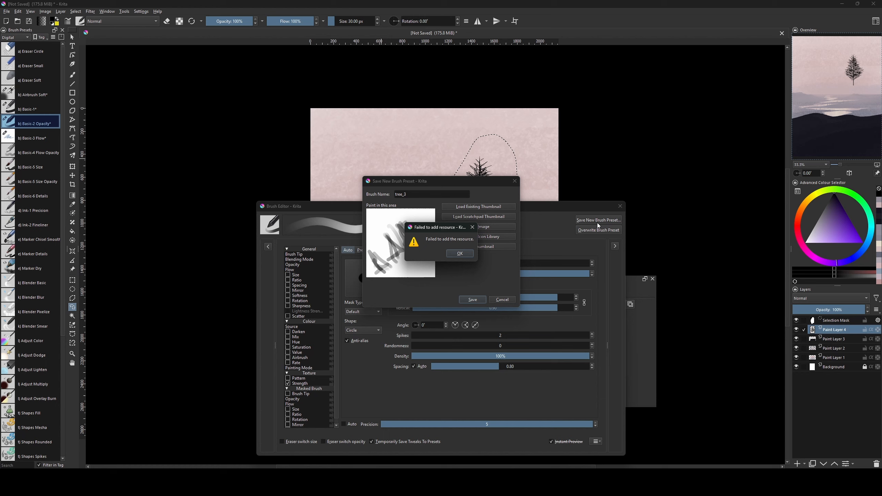
click(458, 253)
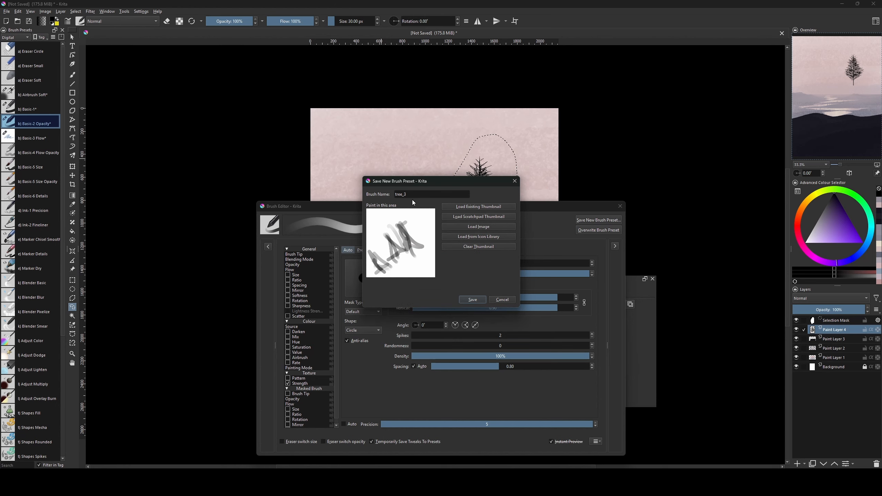
- Save the new brush preset under the name tree_4 and clear the selection around the tree
key(BackSpace)
text(4)
click(470, 299)
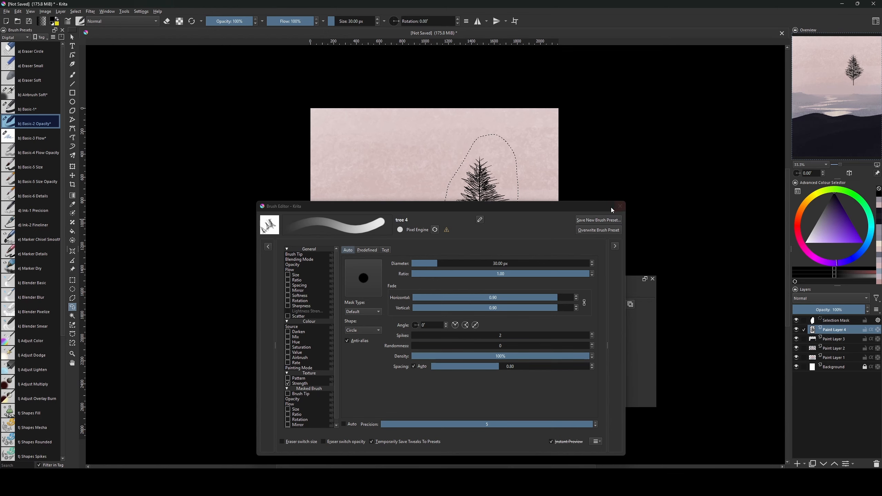
click(620, 206)
key(ctrl+shift+a)
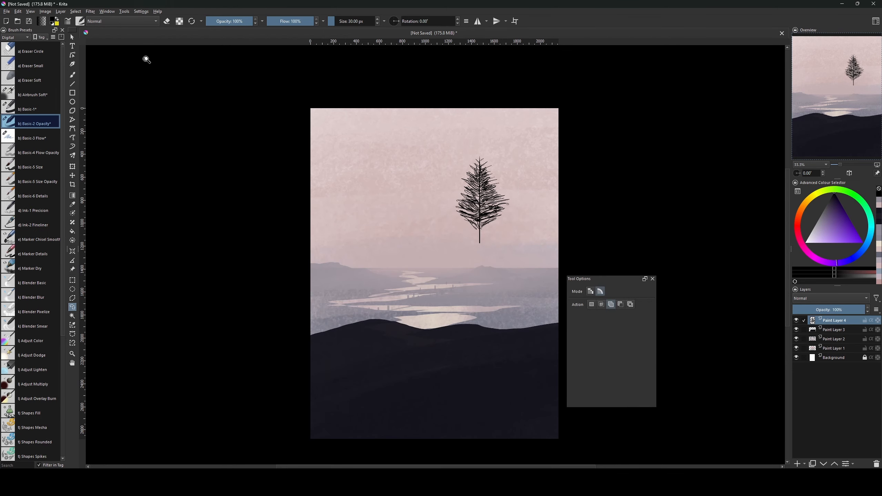
- Find the tree 4 preset among the untagged brushes, assign it to the Sketch tag, and display the Sketch presets
click(22, 36)
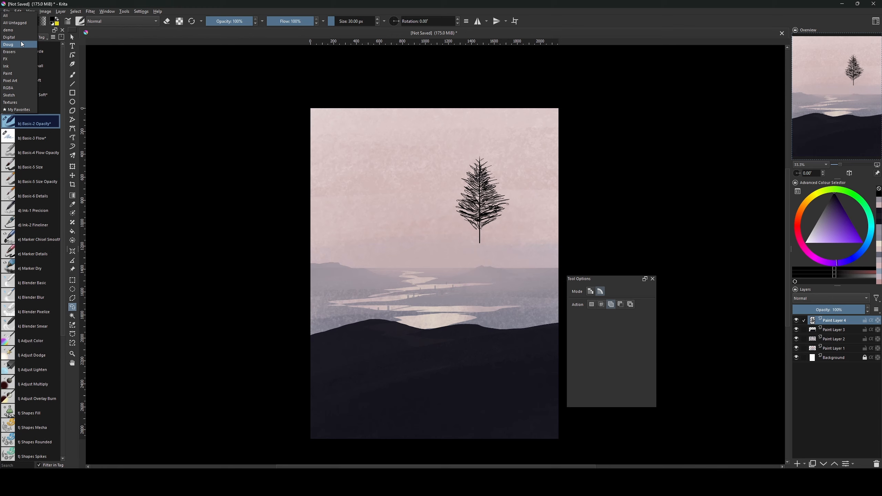
click(21, 24)
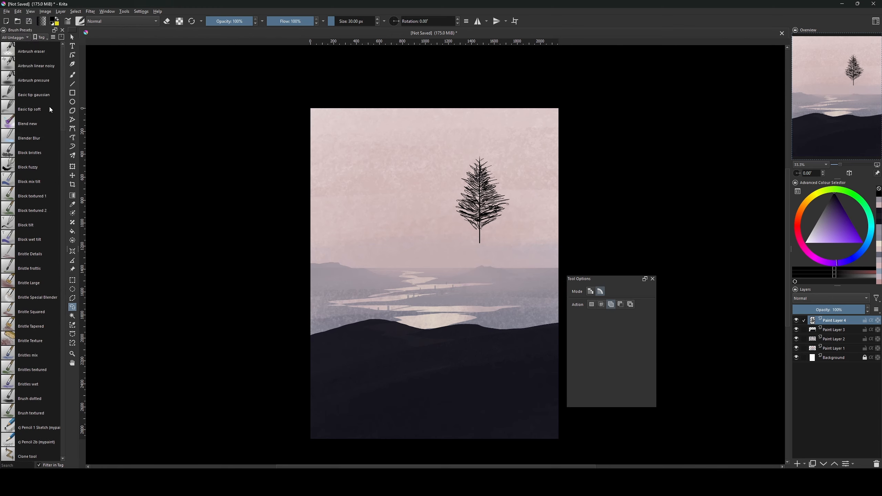
mouse_move(65, 110)
mouse_down()
mouse_move(44, 242)
mouse_move(53, 337)
mouse_move(78, 415)
mouse_move(80, 436)
mouse_move(67, 439)
mouse_up()
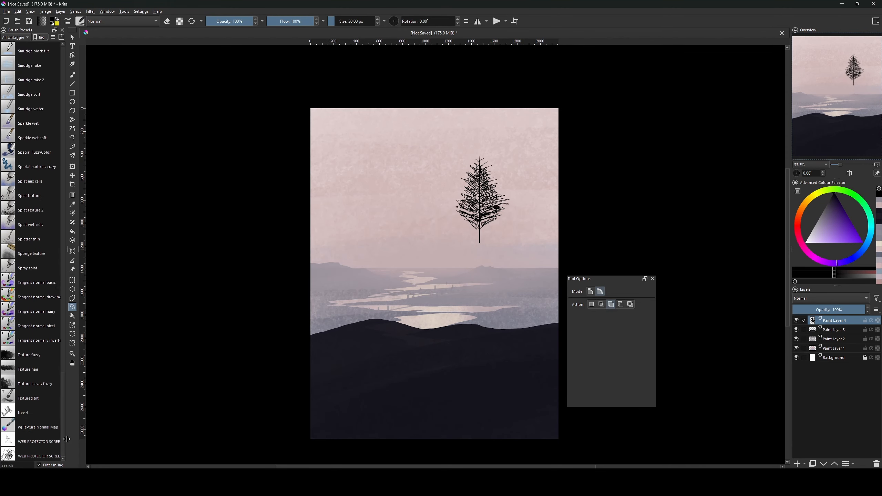
click(38, 416)
right_click(36, 409)
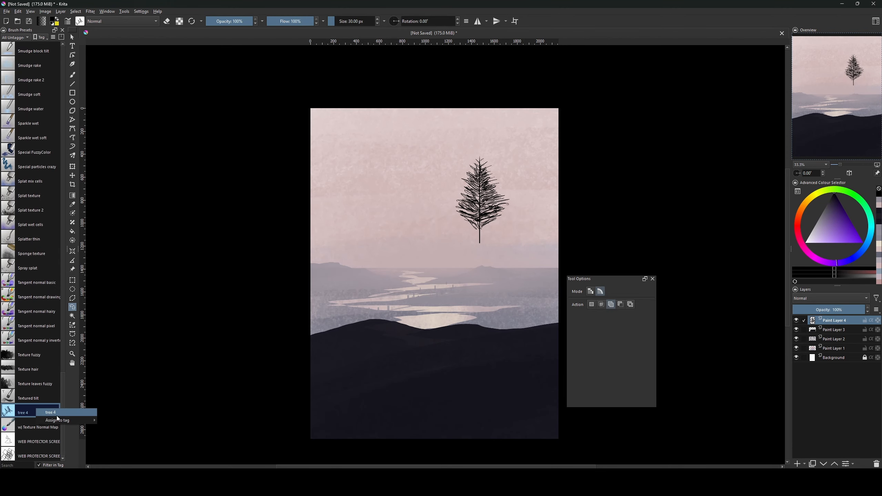
mouse_move(77, 422)
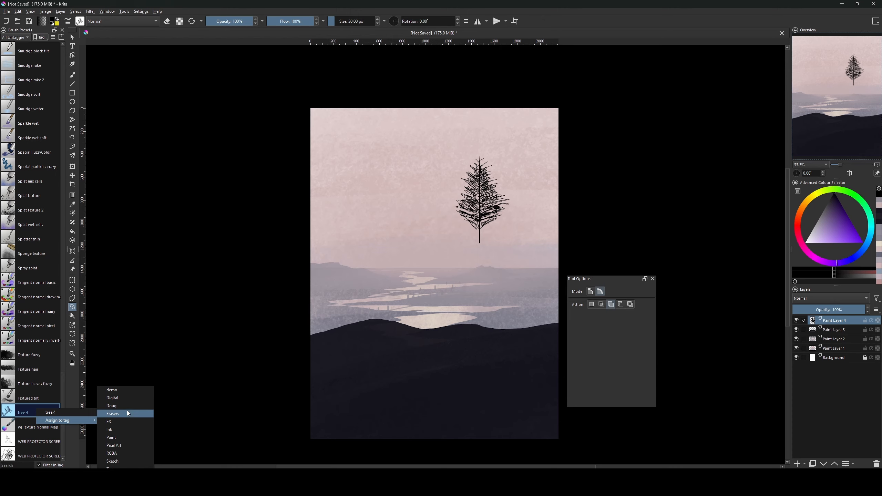
click(131, 462)
click(15, 37)
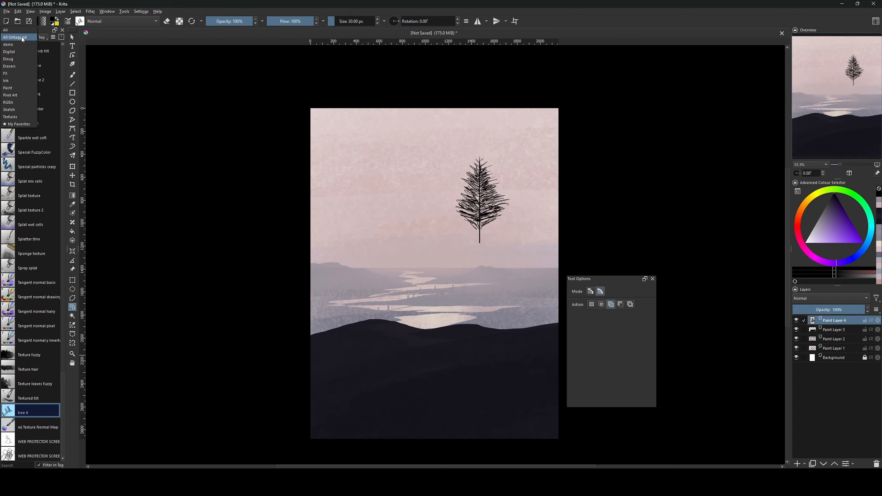
click(14, 110)
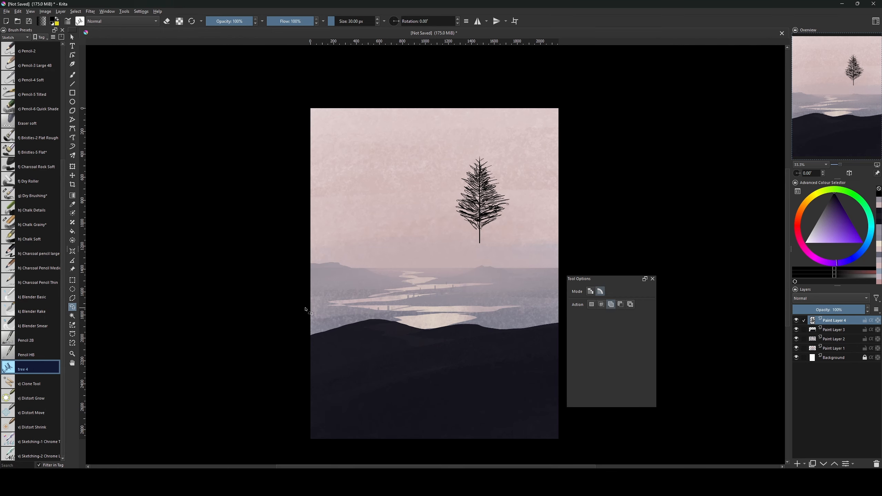
- Outline the tree with a freehand selection and switch the tree 4 preset to a predefined brush tip
key(F5)
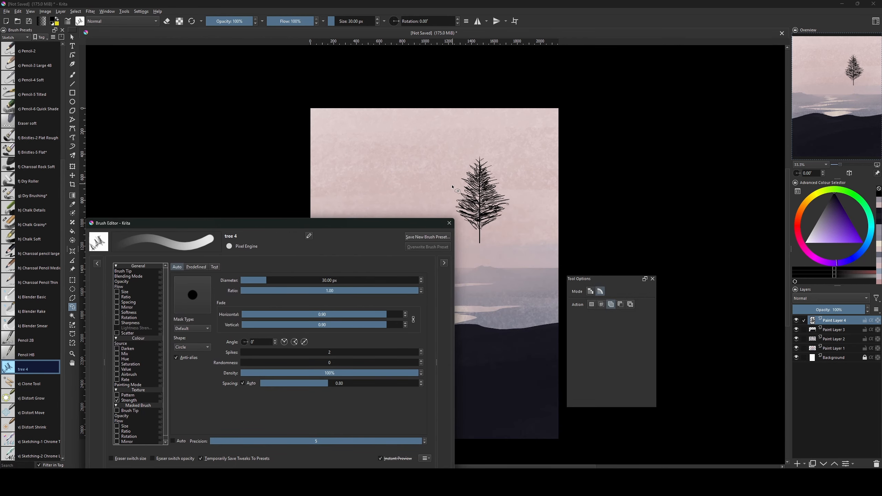
mouse_move(448, 191)
mouse_down()
mouse_move(489, 144)
mouse_move(520, 220)
mouse_up()
drag(466, 260, 469, 263)
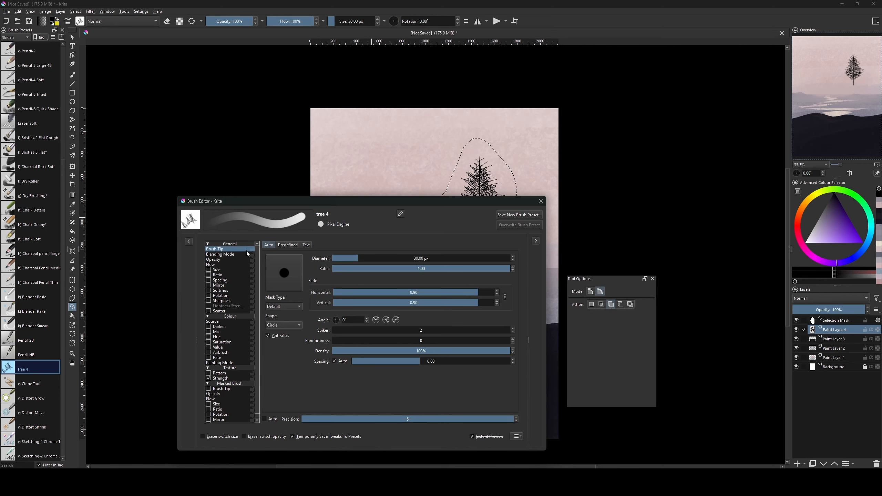
click(288, 245)
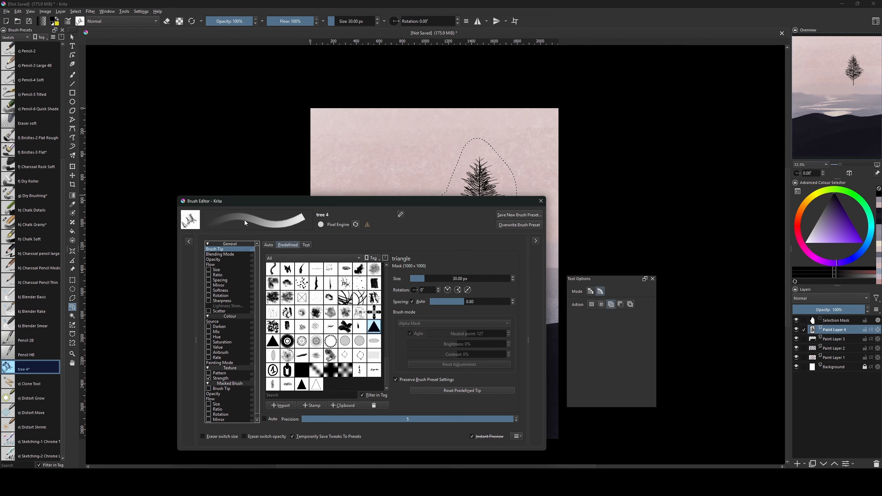
click(314, 406)
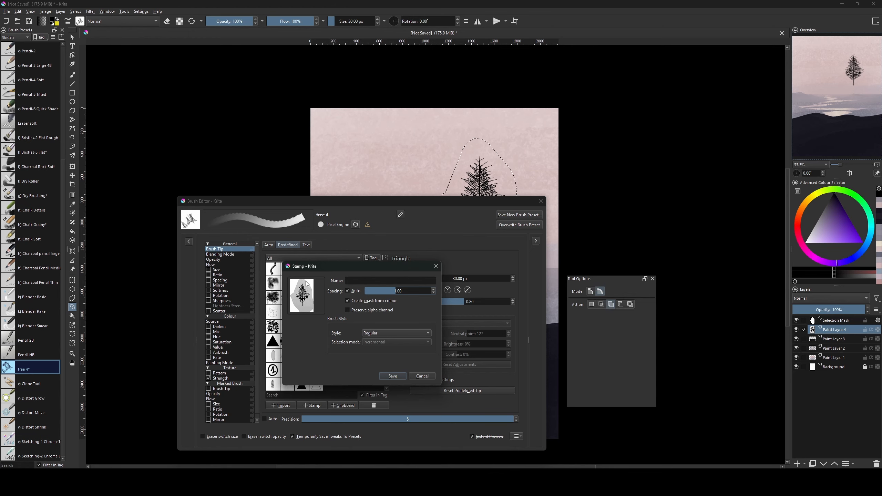
click(423, 376)
click(542, 203)
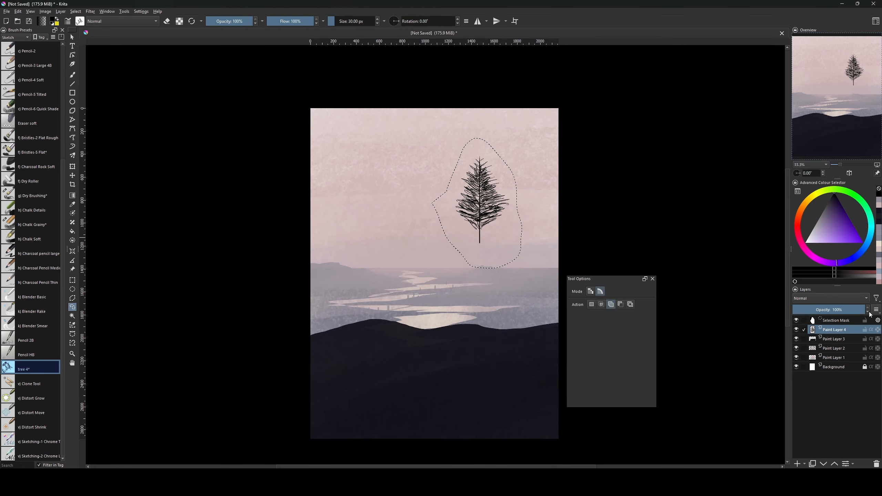
- Add a paint layer between Paint Layer 3 and the tree layer and, with nothing selected, fill it with white
click(830, 339)
key(Insert)
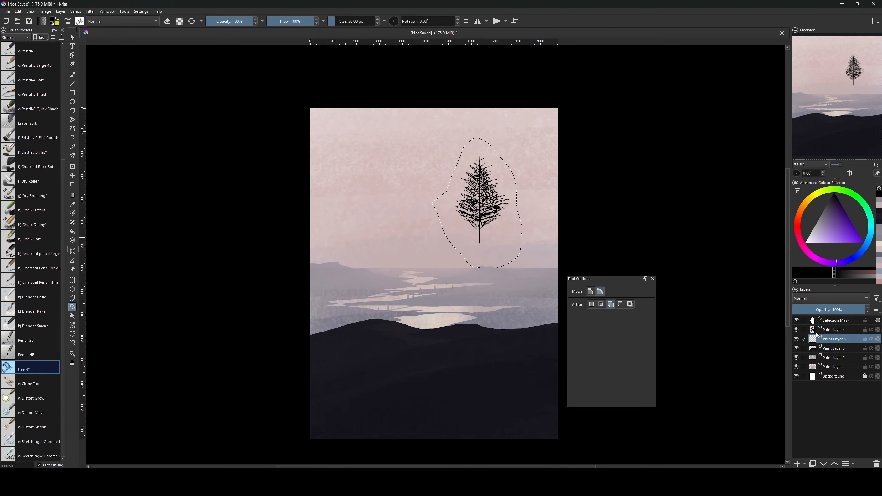
key(ctrl+shift+a)
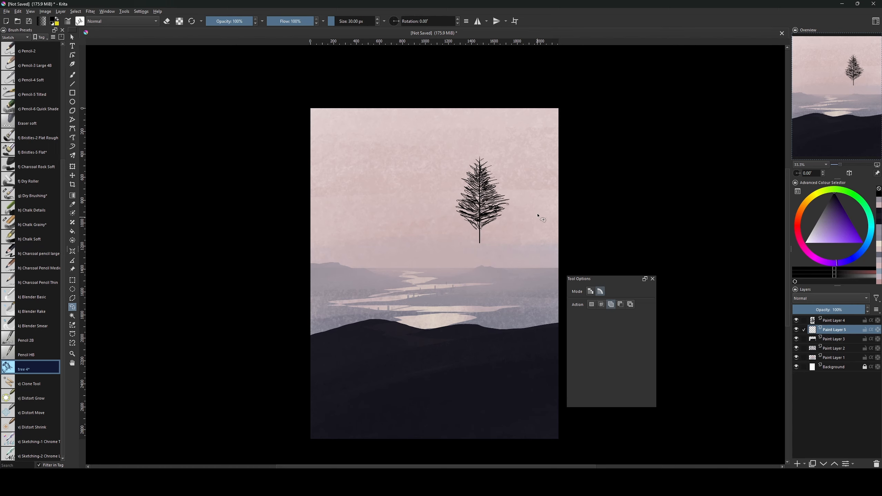
click(805, 243)
key(f)
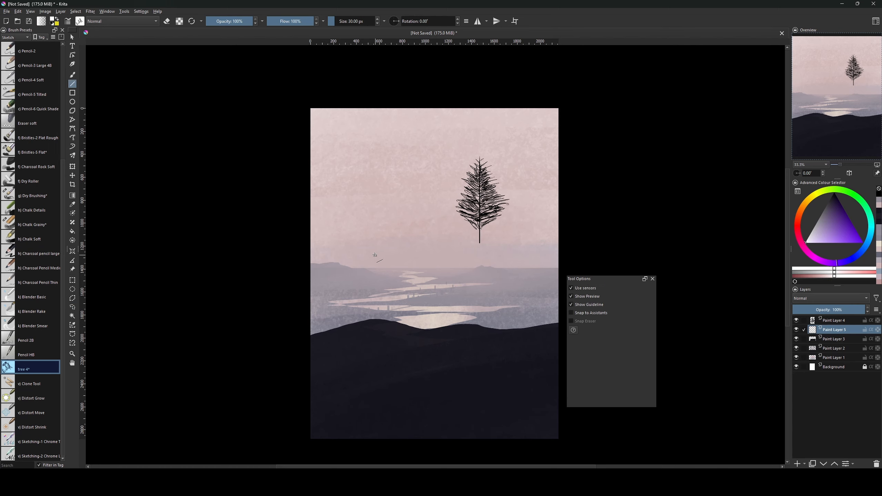
click(383, 214)
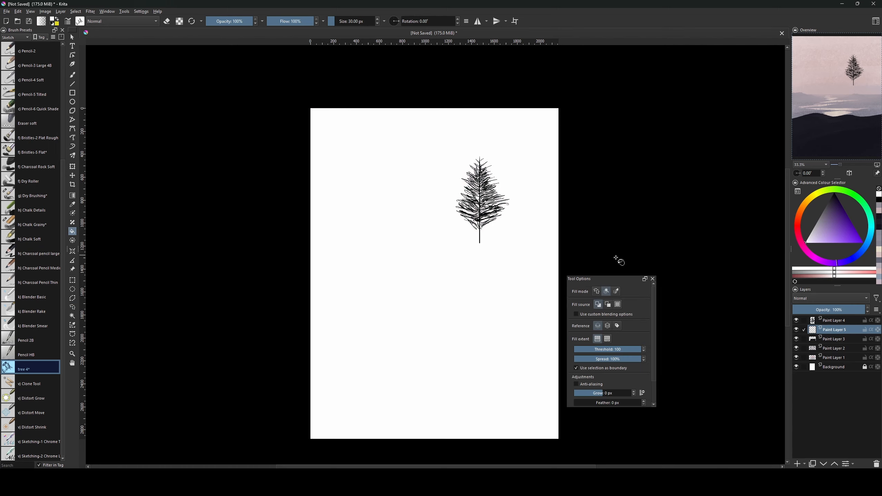
- Outline the tree on Paint Layer 4 with a freehand selection against the white background
click(817, 320)
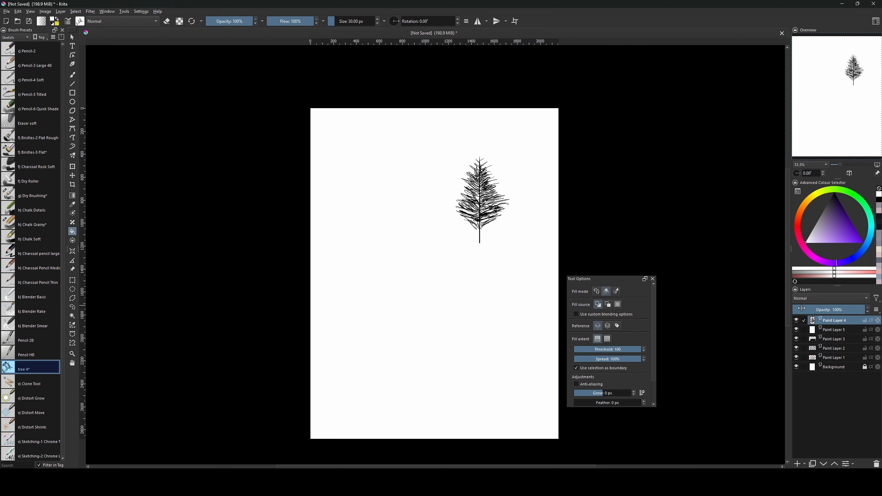
key(F5)
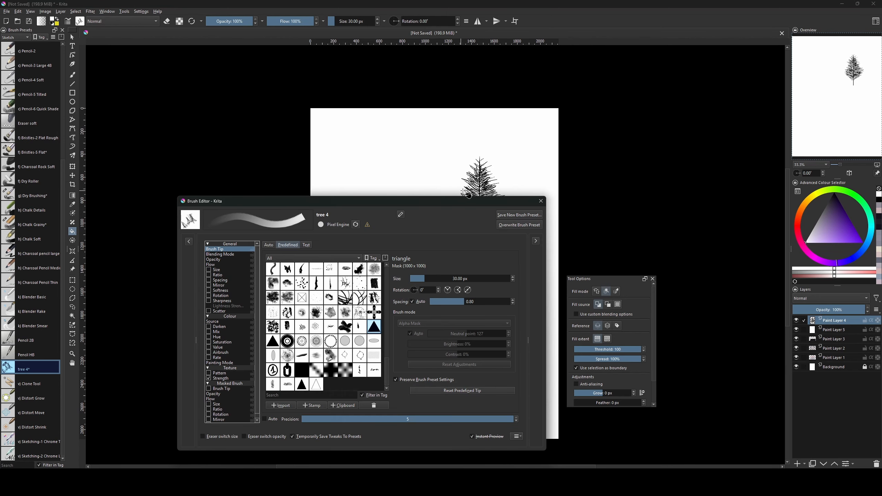
drag(471, 204, 351, 180)
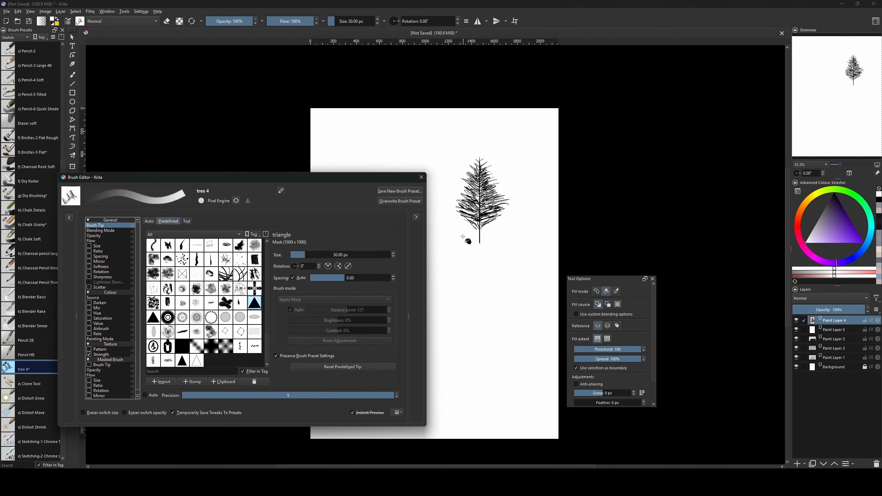
click(422, 178)
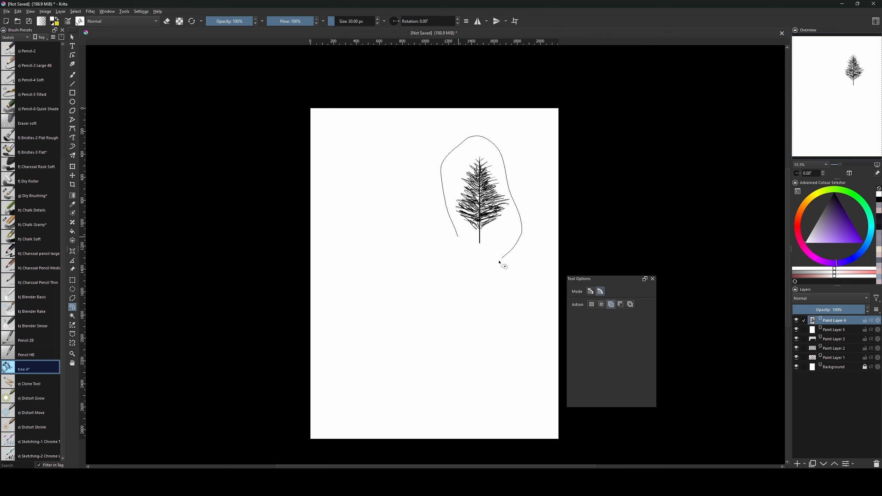
drag(500, 263, 456, 242)
- Save the selected tree as a stamp brush tip with the mask created from colour, and clear the selection
key(F5)
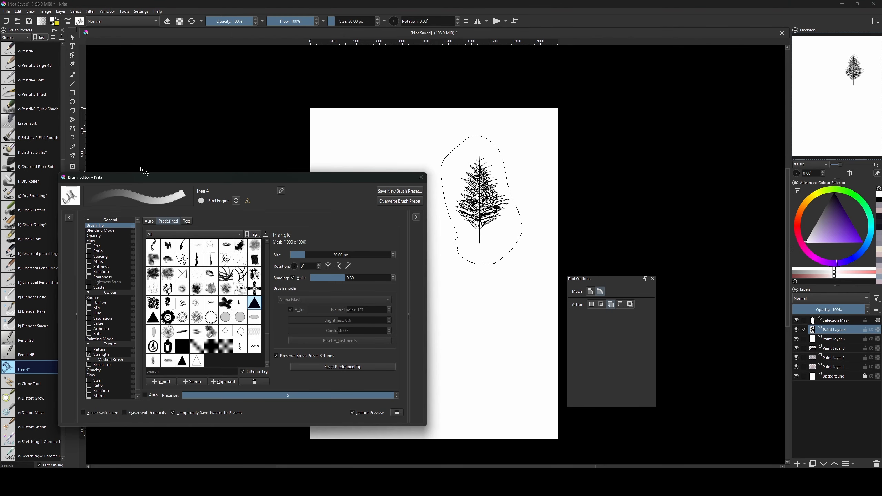
click(192, 382)
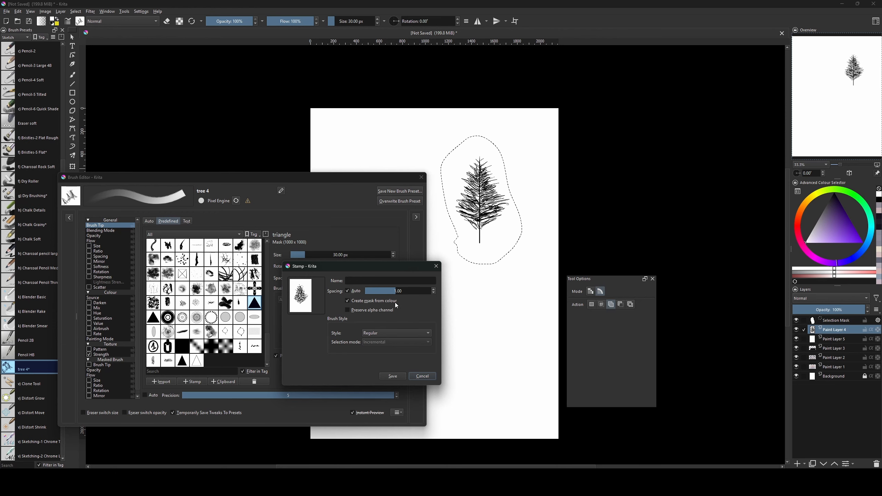
click(393, 376)
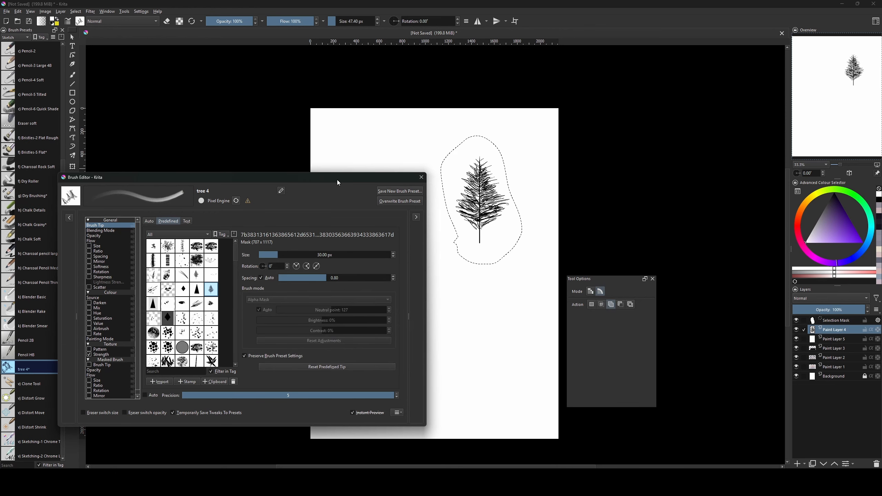
drag(337, 179, 335, 221)
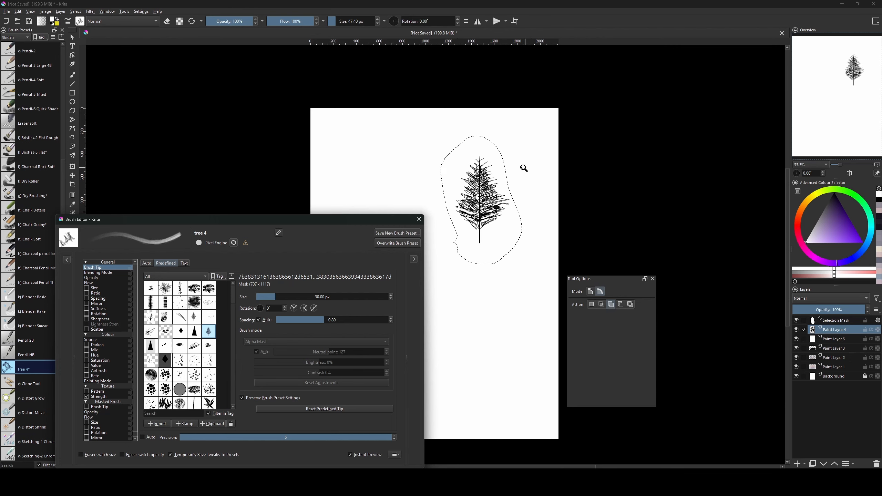
click(514, 163)
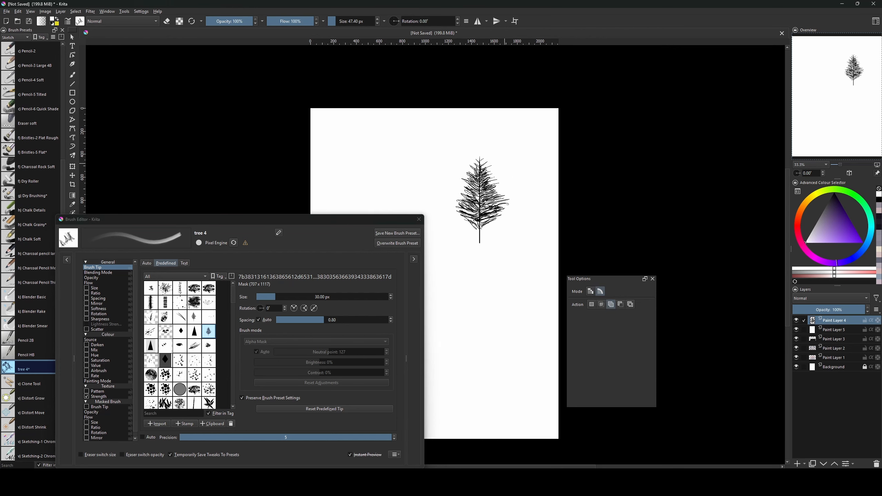
- Activate the freehand brush with the tree tip and set the brush size to 540 px
key(b)
key(bracketright)
key(bracketright)
key(bracketright)
key(bracketright)
key(bracketright)
key(bracketright)
key(bracketright)
key(bracketright)
key(bracketright)
key(bracketright)
key(bracketright)
key(bracketright)
key(bracketright)
key(bracketright)
key(bracketright)
key(bracketright)
key(bracketright)
key(bracketright)
key(bracketright)
key(bracketright)
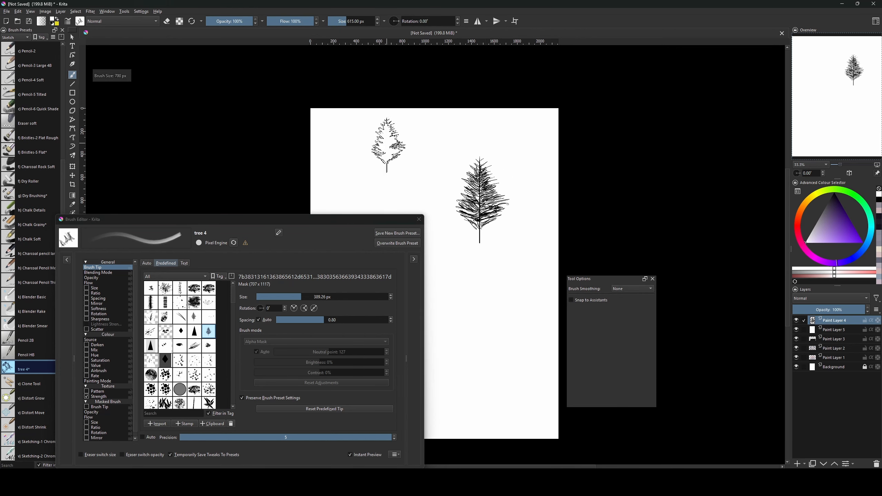
key(bracketright)
key(bracketright)
key(bracketright)
key(bracketright)
key(bracketright)
key(bracketright)
key(bracketright)
key(bracketright)
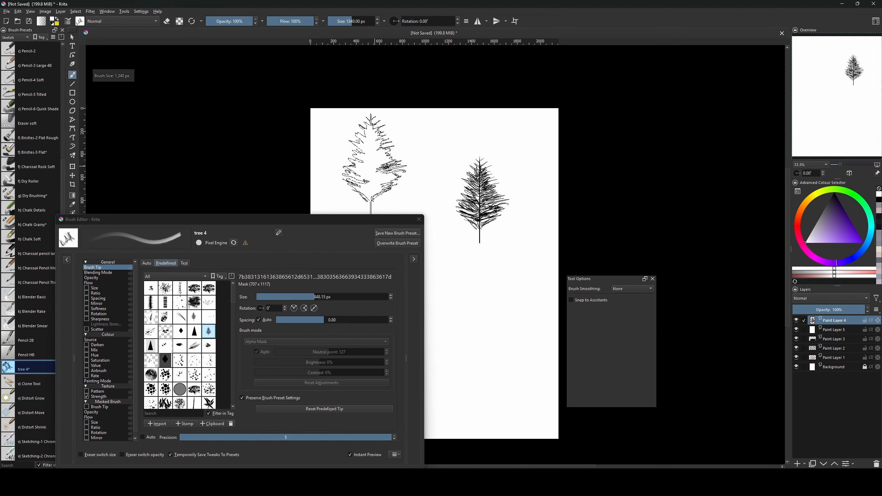
key(bracketleft)
key(bracketleft)
key(bracketleft)
key(bracketleft)
key(bracketleft)
key(bracketleft)
key(bracketleft)
key(bracketleft)
key(bracketleft)
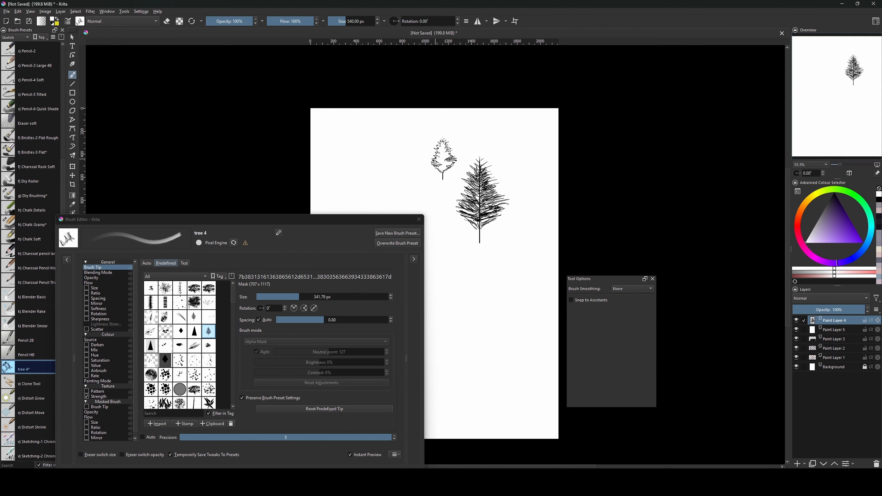
- Prepare a new paint layer above Paint Layer 4 for stamping with the default black foreground and a 615 px brush
key(d)
key(bracketright)
key(Insert)
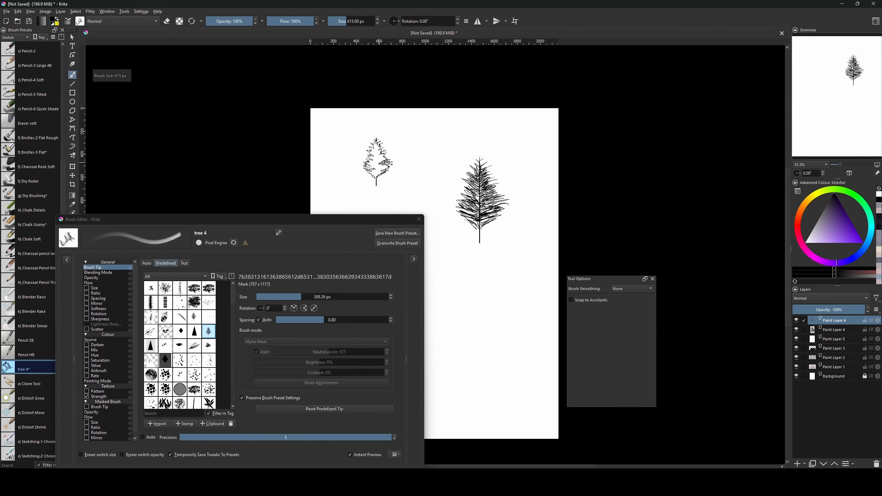
- Paint test patches with the 615 px tree brush over the canvas's upper left and just below the drawn tree
drag(347, 162, 500, 139)
key(ctrl+z)
mouse_move(413, 151)
mouse_down()
mouse_move(367, 152)
mouse_move(409, 172)
mouse_up()
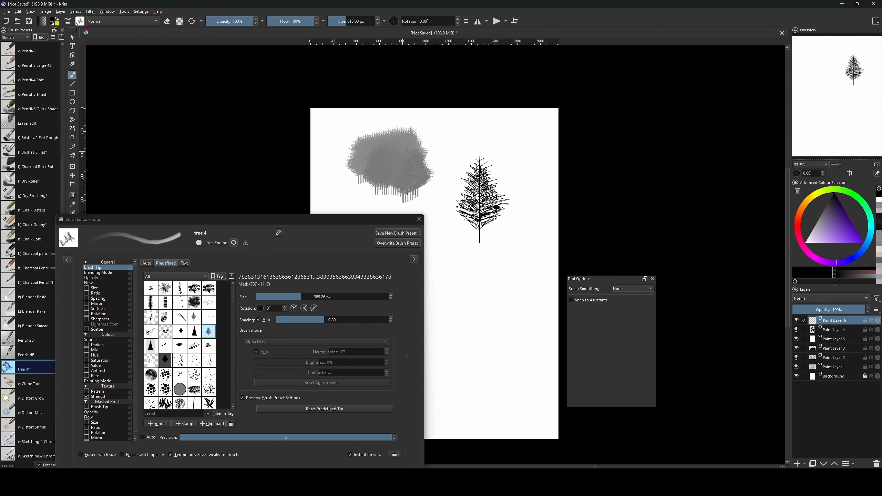
key(ctrl+z)
mouse_move(421, 142)
mouse_down()
mouse_move(382, 185)
mouse_move(426, 199)
mouse_move(434, 213)
mouse_up()
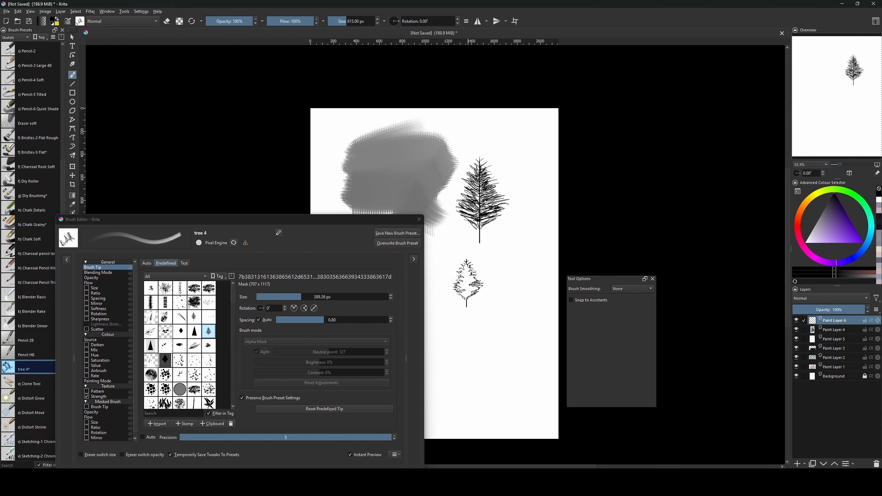
drag(469, 284, 495, 313)
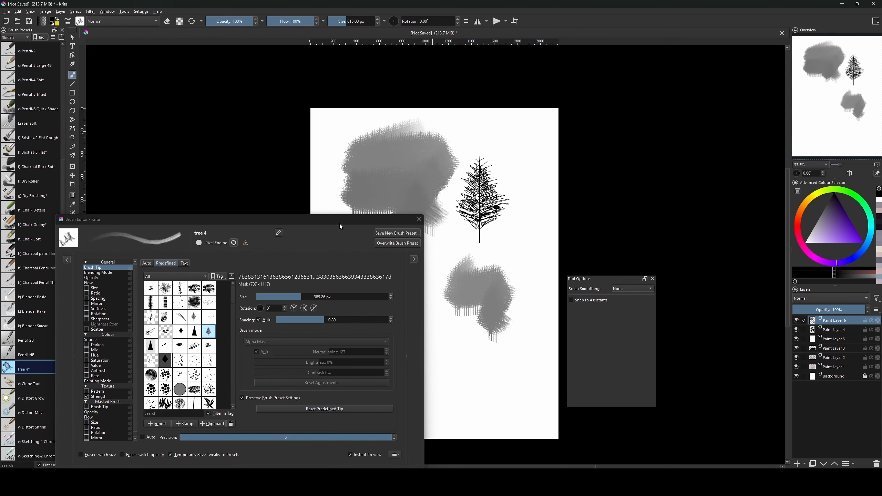
- Turn off automatic spacing for the tree brush tip and set its spacing to 0.92
drag(354, 226, 283, 210)
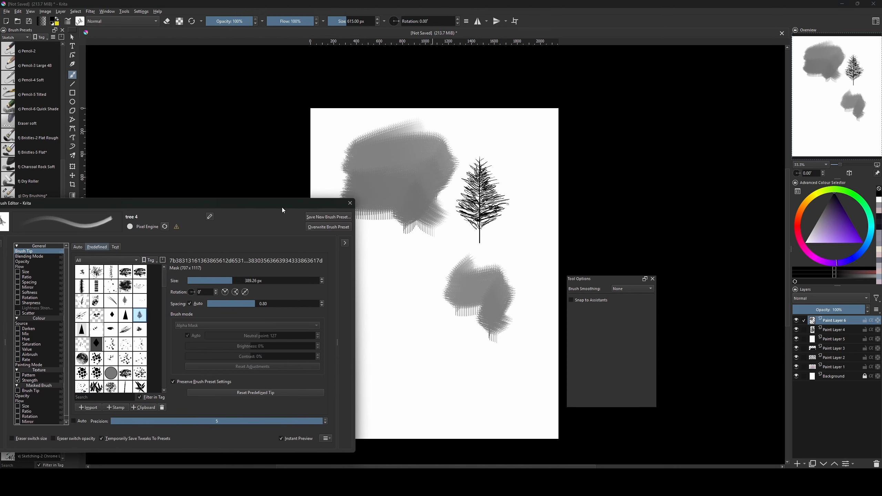
click(261, 305)
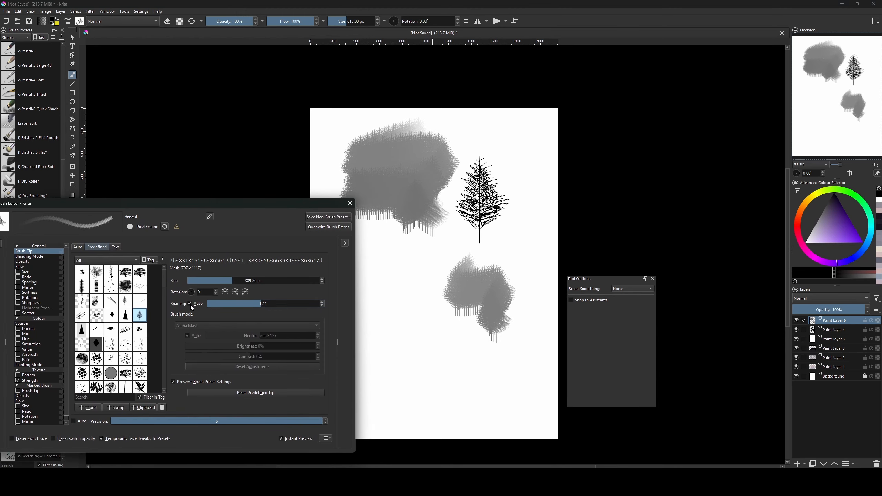
click(190, 305)
click(255, 304)
mouse_move(255, 303)
mouse_down()
mouse_move(240, 303)
mouse_move(257, 303)
mouse_up()
- Paint spaced tree stamps across the lower canvas and along the right edge beside the drawn tree
mouse_move(373, 253)
mouse_down()
mouse_move(424, 263)
mouse_move(441, 311)
mouse_move(428, 369)
mouse_move(389, 383)
mouse_up()
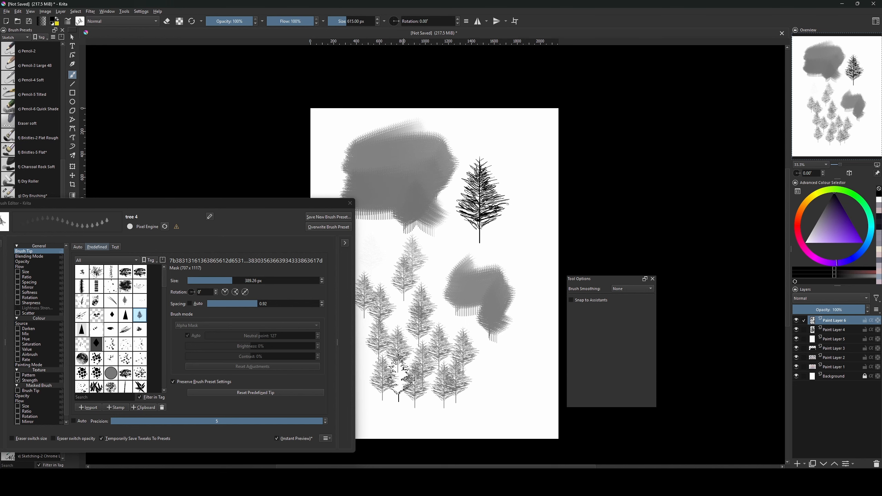
drag(511, 386, 486, 391)
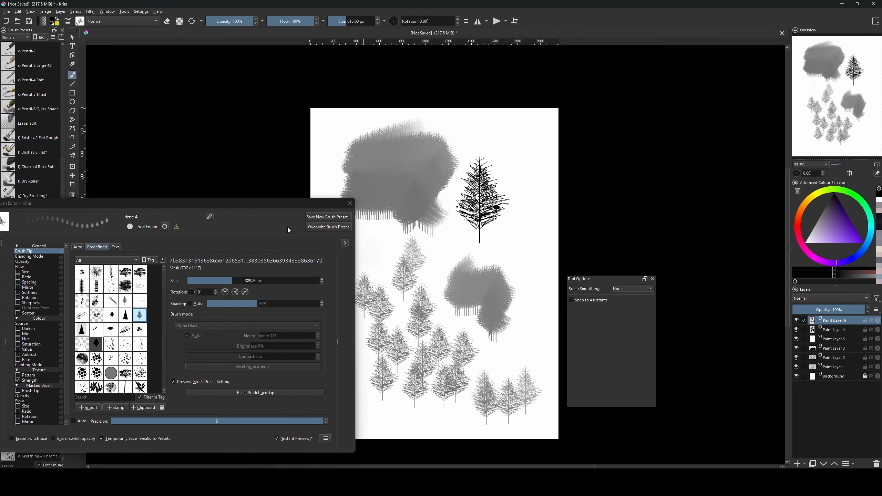
mouse_move(479, 241)
mouse_down()
mouse_move(533, 235)
mouse_move(520, 254)
mouse_up()
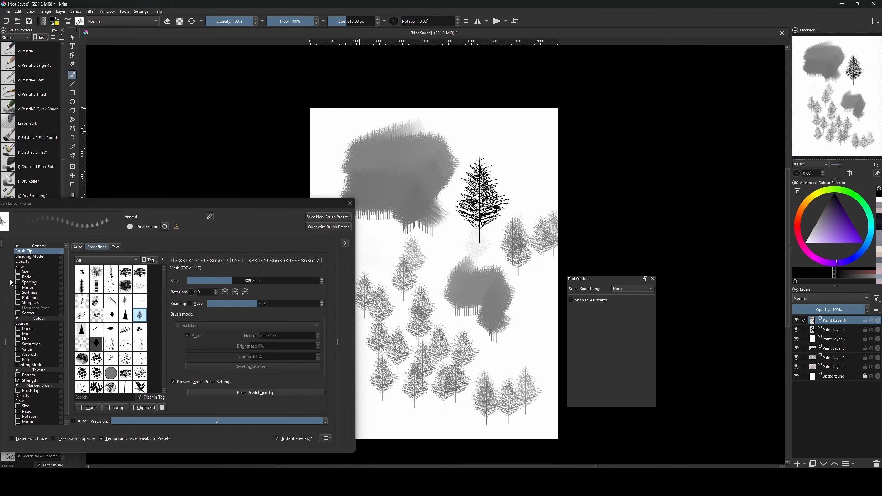
- Disable the pen settings for brush opacity and stamp solid trees around the top right of the canvas
click(30, 262)
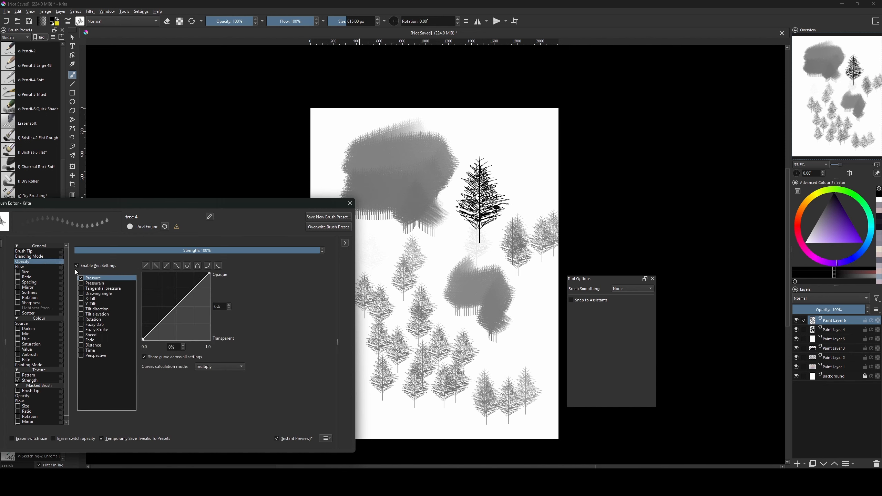
click(100, 265)
mouse_move(536, 177)
mouse_down()
mouse_move(516, 144)
mouse_move(517, 130)
mouse_move(551, 148)
mouse_move(474, 132)
mouse_up()
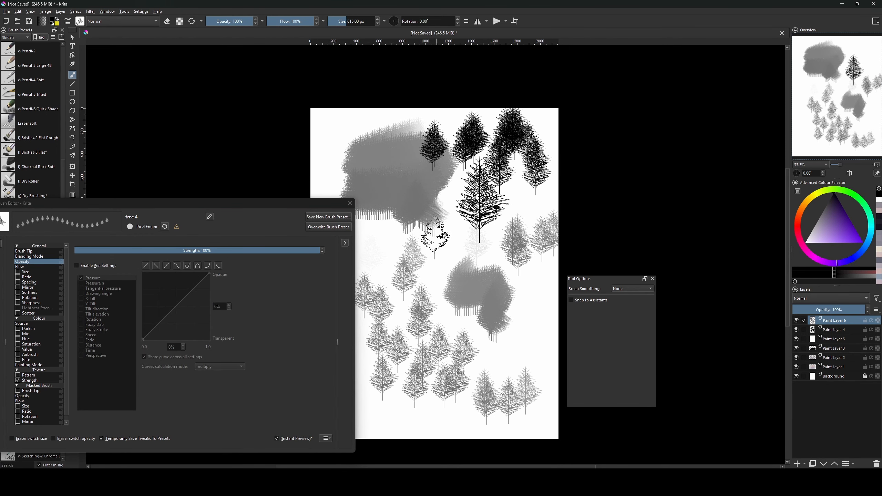
- Return to the brush tip settings and stamp more solid trees at the canvas centre and over the upper-left grey patch
click(36, 256)
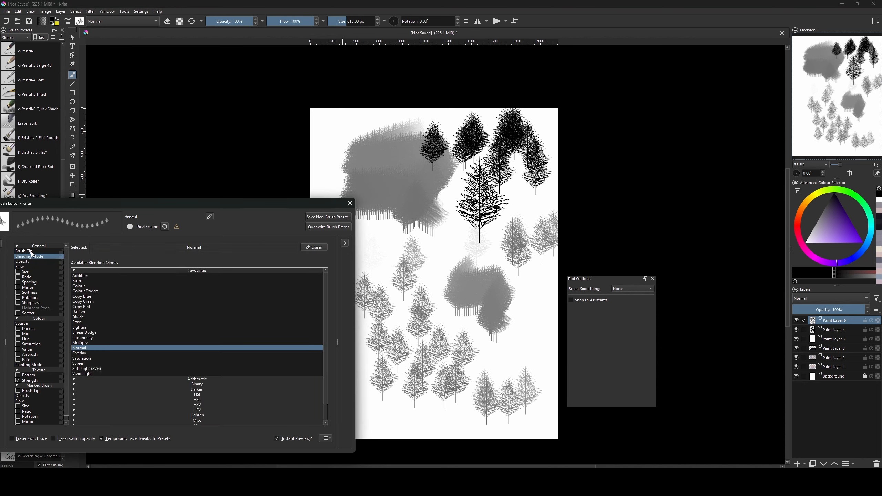
click(33, 251)
drag(426, 255, 478, 254)
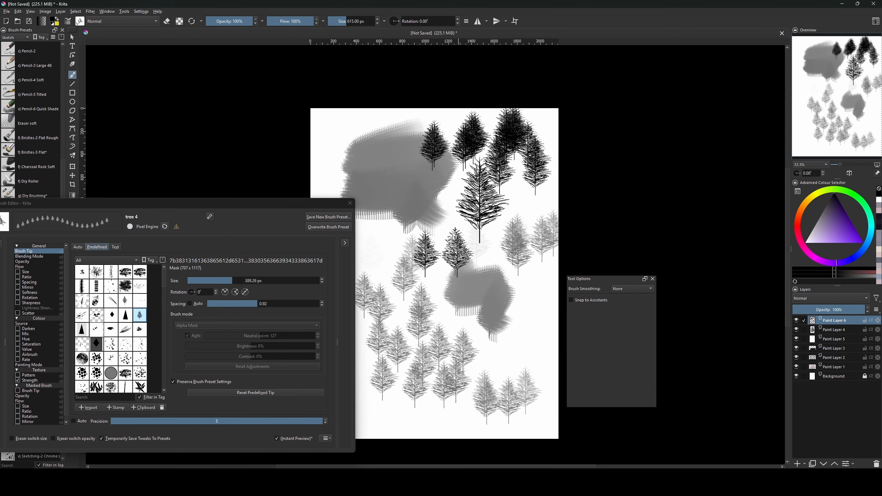
drag(377, 214, 405, 212)
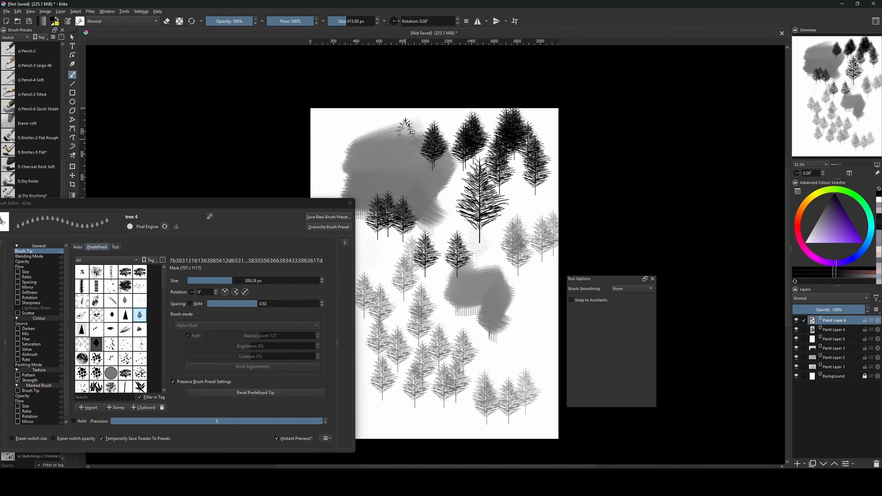
mouse_move(350, 174)
mouse_down()
mouse_move(368, 183)
mouse_move(390, 169)
mouse_move(414, 183)
mouse_move(437, 170)
mouse_up()
- Reduce the brush size to 281 px and stamp a single small tree on the lower grey patch
key([)
key(bracketleft)
key(bracketleft)
key(bracketleft)
key(bracketleft)
key(bracketleft)
key(bracketleft)
key(bracketleft)
key(bracketleft)
key(bracketleft)
key(bracketleft)
key(bracketleft)
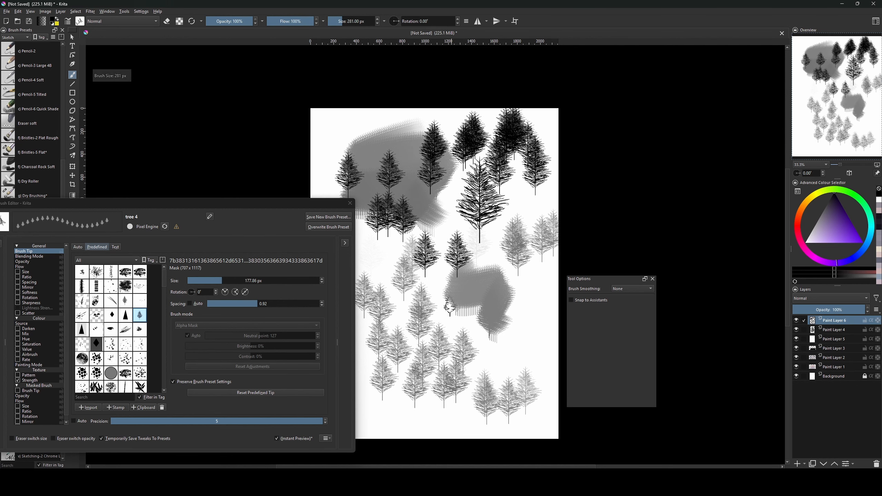
click(488, 294)
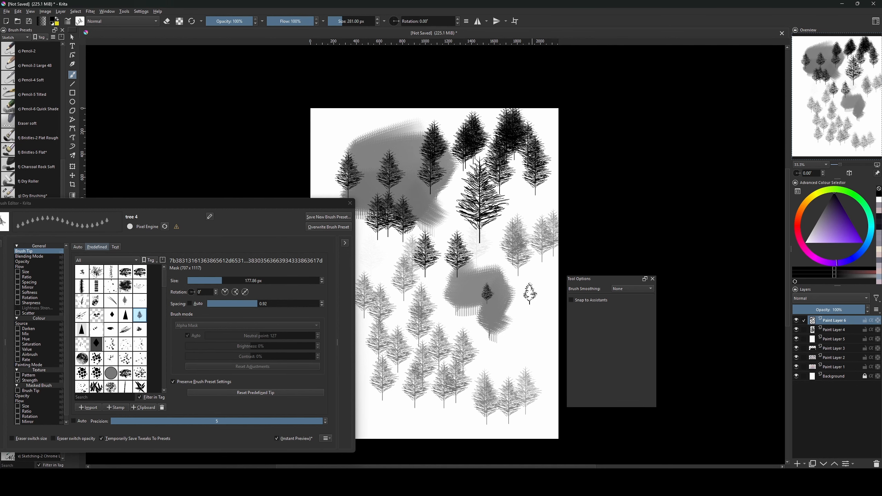
- Enable the Size option with Fuzzy Dab added to Pressure, and paint clusters of varied trees around the lower grey patch
drag(230, 203, 319, 169)
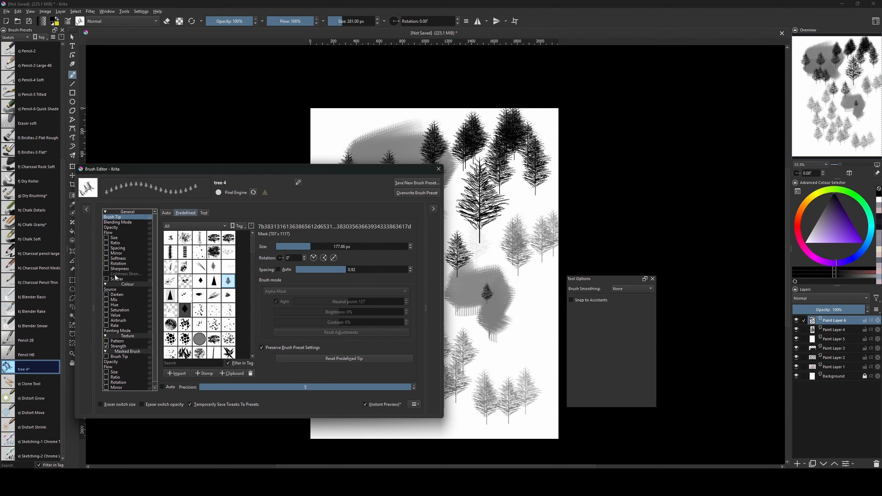
click(114, 238)
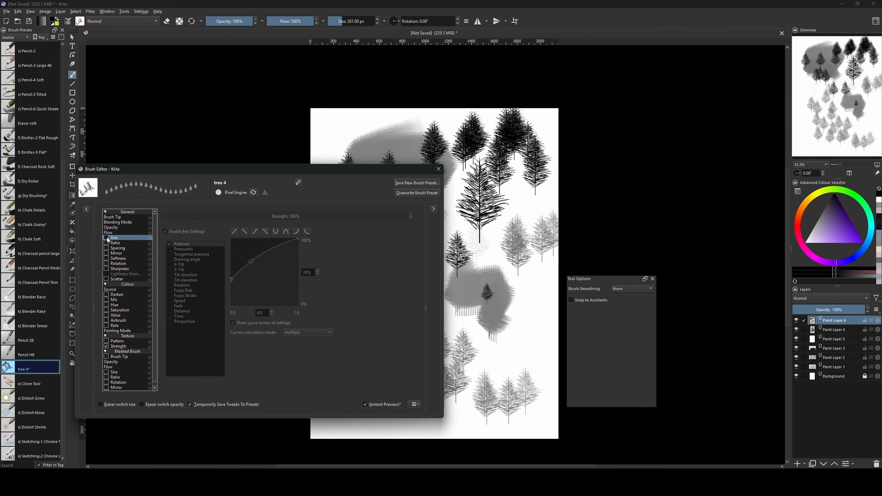
click(106, 238)
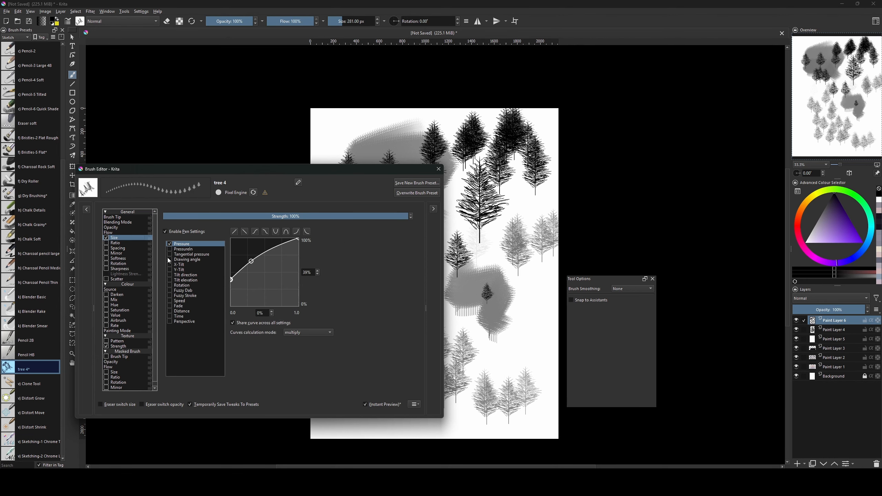
click(170, 292)
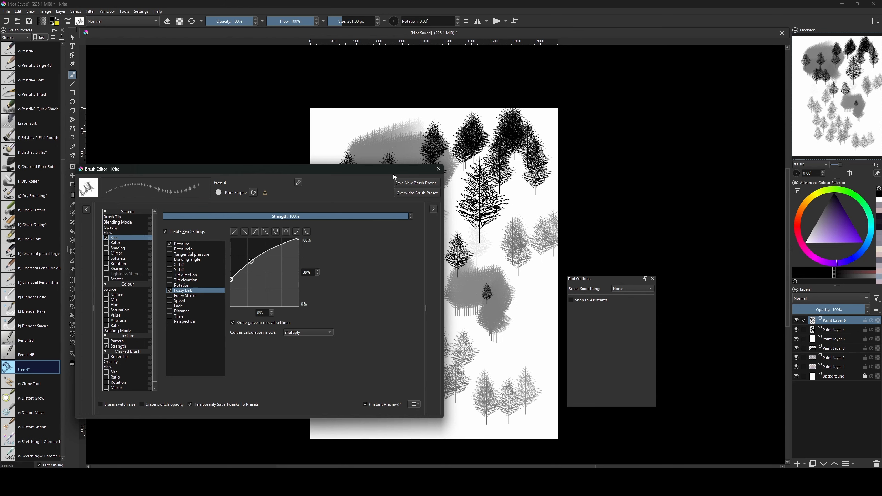
drag(393, 172, 295, 176)
mouse_move(477, 339)
mouse_down()
mouse_move(533, 334)
mouse_move(477, 356)
mouse_move(533, 320)
mouse_move(515, 310)
mouse_move(525, 308)
mouse_move(516, 295)
mouse_move(490, 291)
mouse_move(510, 273)
mouse_up()
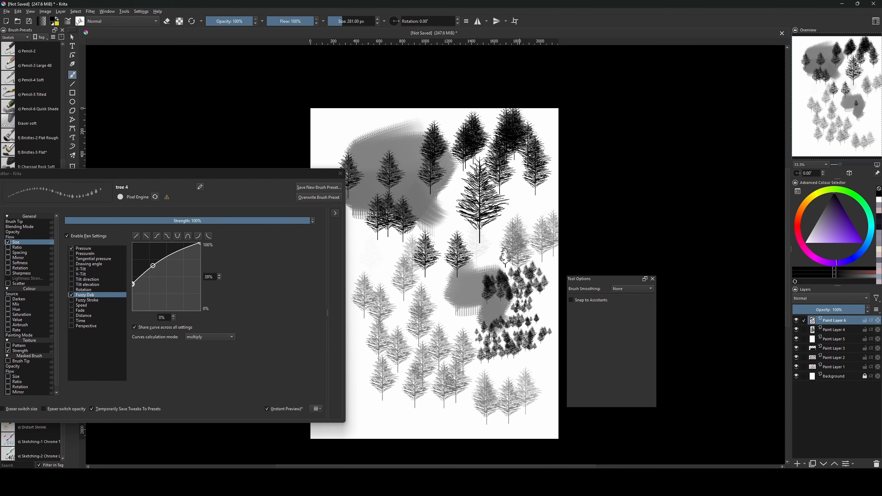
- Compare tree strokes on the left half of the canvas with the size Pressure sensor turned off and turned back on
click(72, 249)
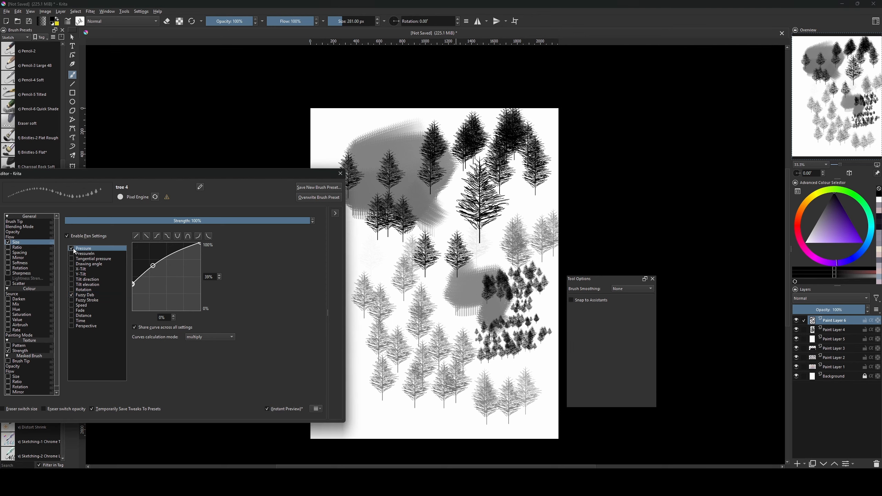
mouse_move(403, 330)
mouse_down()
mouse_move(440, 315)
mouse_move(448, 278)
mouse_up()
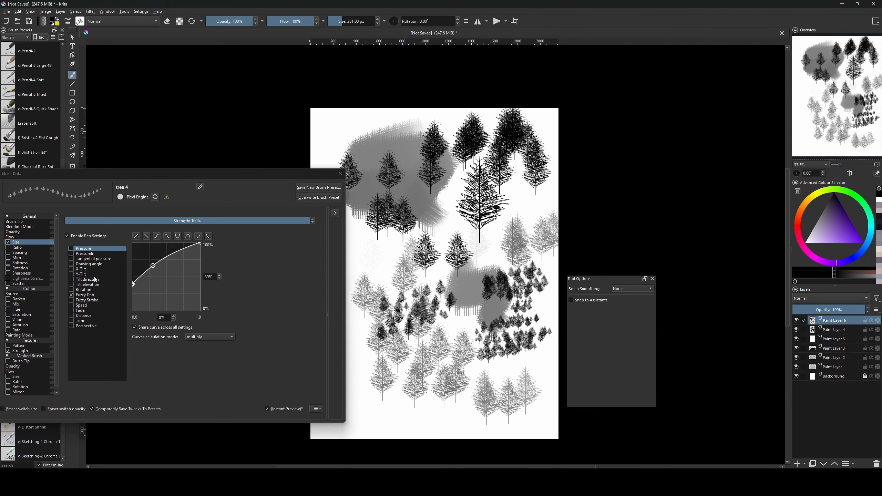
click(74, 248)
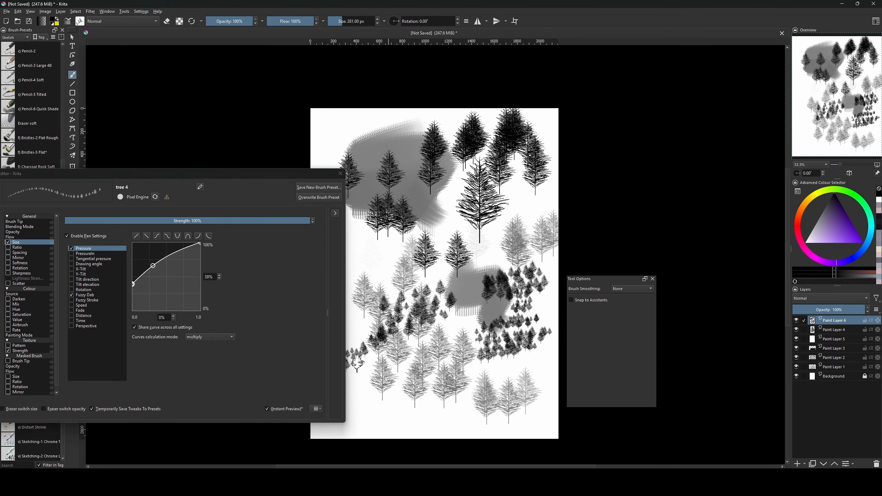
mouse_move(345, 363)
mouse_down()
mouse_move(389, 365)
mouse_move(257, 364)
mouse_up()
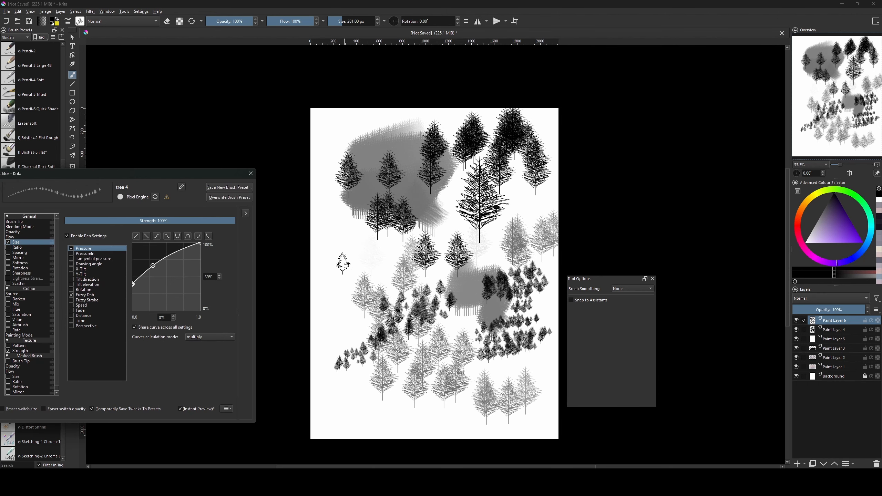
- Shrink the brush and paint a row of tiny trees below the upper-left grey patch
key(bracketleft)
key(bracketleft)
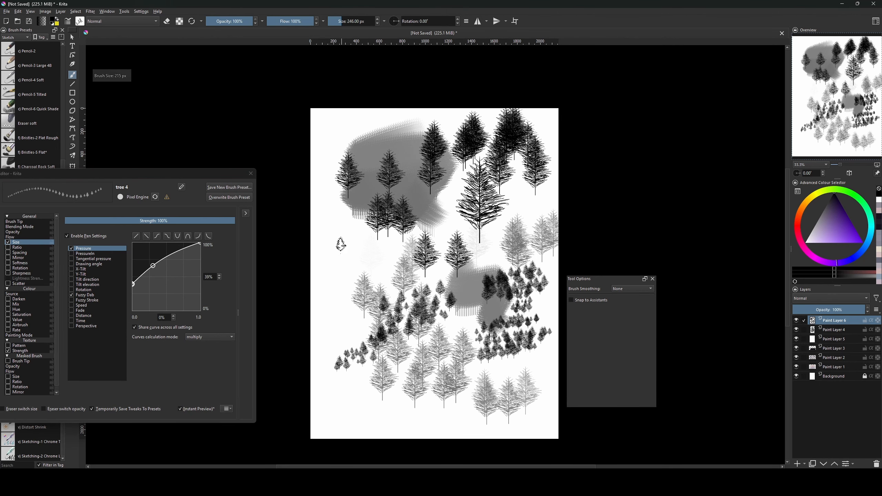
key(bracketleft)
key(bracketleft)
key(bracketleft)
key(bracketleft)
key(bracketleft)
key(bracketleft)
drag(377, 236, 328, 248)
- Increase the brush size to 201 px and reduce the tree tip's spacing to 0.44
key(bracketright)
key(bracketright)
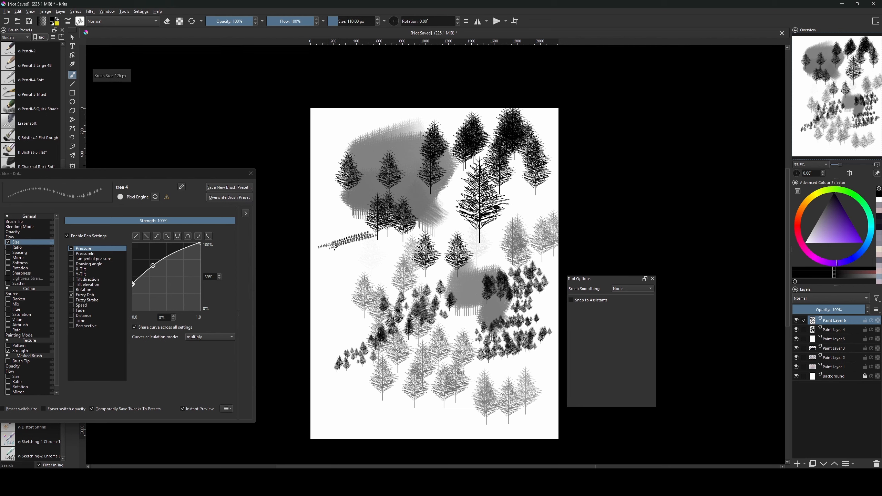
key(bracketright)
key(bracketright)
key(bracketright)
key(bracketright)
drag(128, 171, 215, 160)
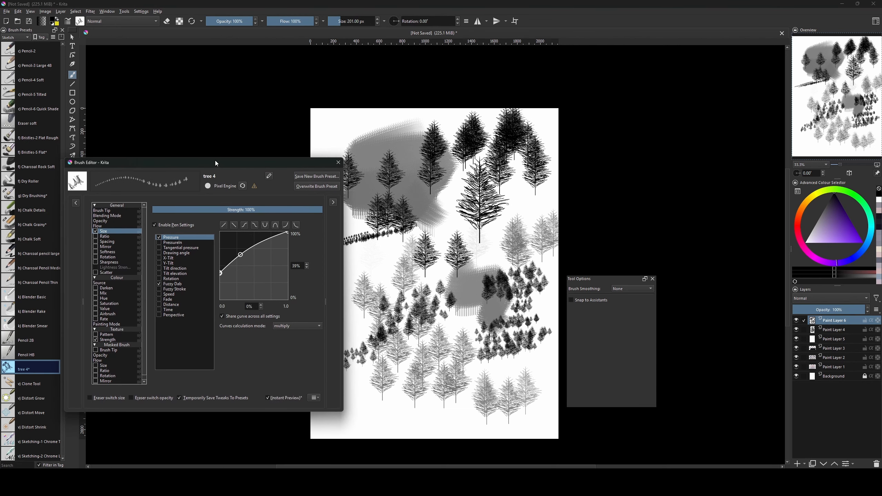
click(104, 211)
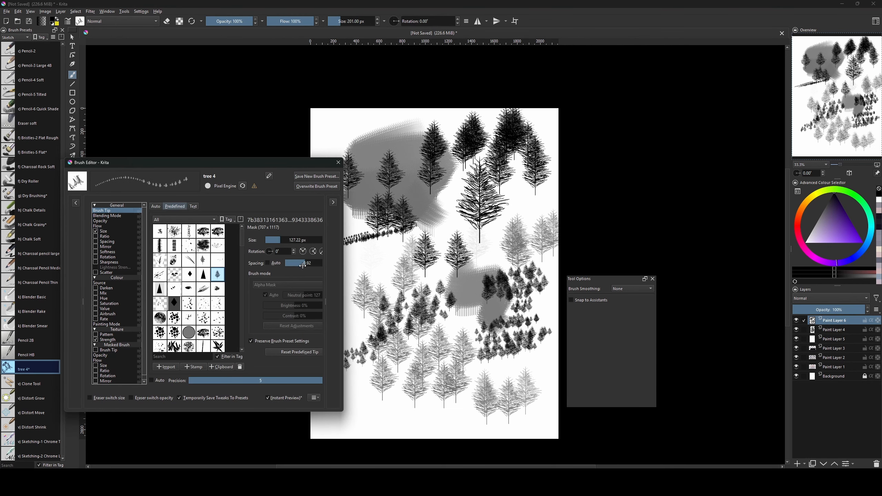
drag(301, 264, 298, 263)
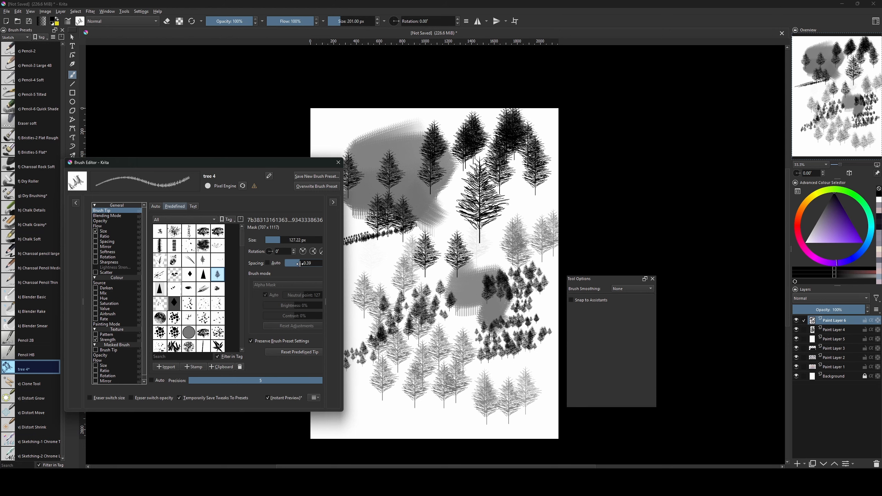
- Undo the first test row, enlarge the brush to 342 px and paint a dense tree row along the canvas's upper edge
drag(338, 136, 455, 118)
key(ctrl+z)
key(bracketright)
key(bracketright)
key(bracketright)
key(bracketright)
key(bracketright)
key(bracketright)
key(bracketright)
key(bracketright)
drag(366, 129, 500, 106)
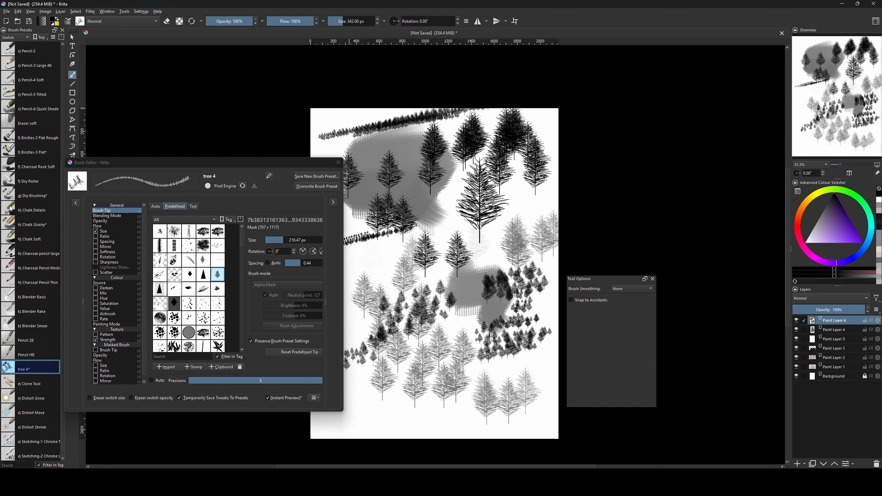
- Try a short cluster of 342 px trees left of the canvas centre with the Size settings open
click(119, 232)
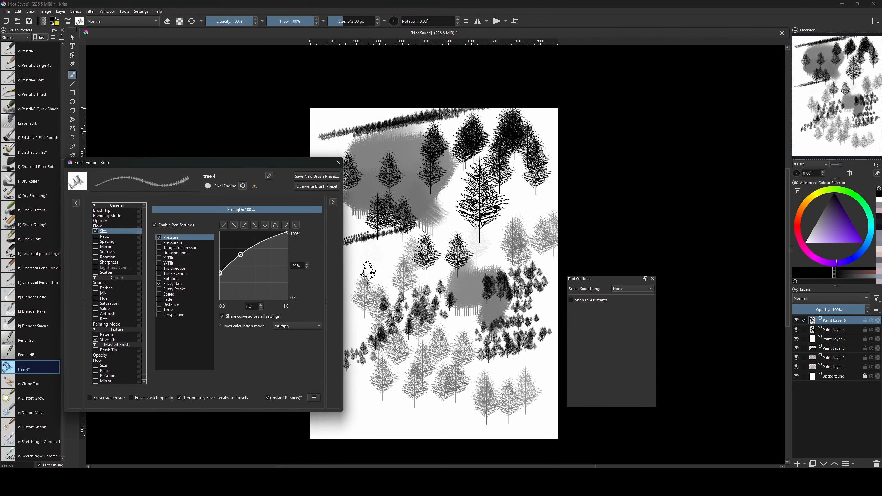
click(385, 271)
drag(383, 261, 407, 252)
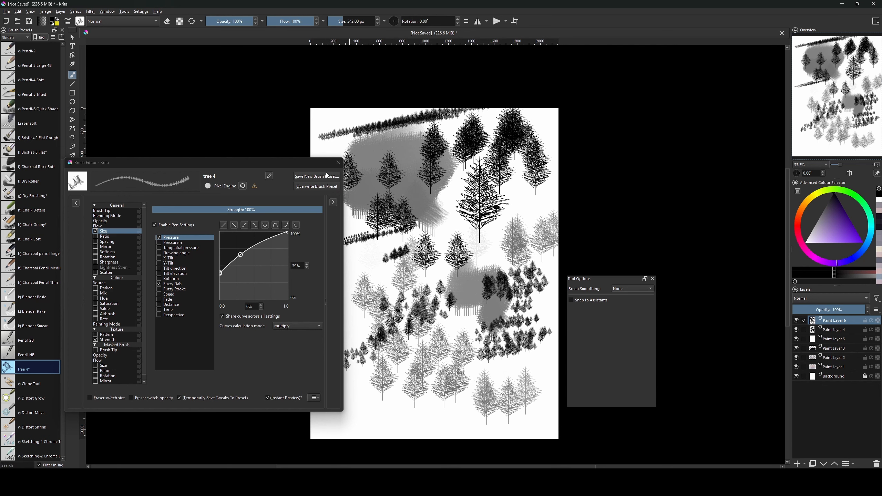
- Turn off the Pressure sensor for brush size and try a 144 px row of trees near the canvas bottom
key(bracketleft)
key(bracketleft)
key(bracketleft)
key(bracketleft)
key(bracketleft)
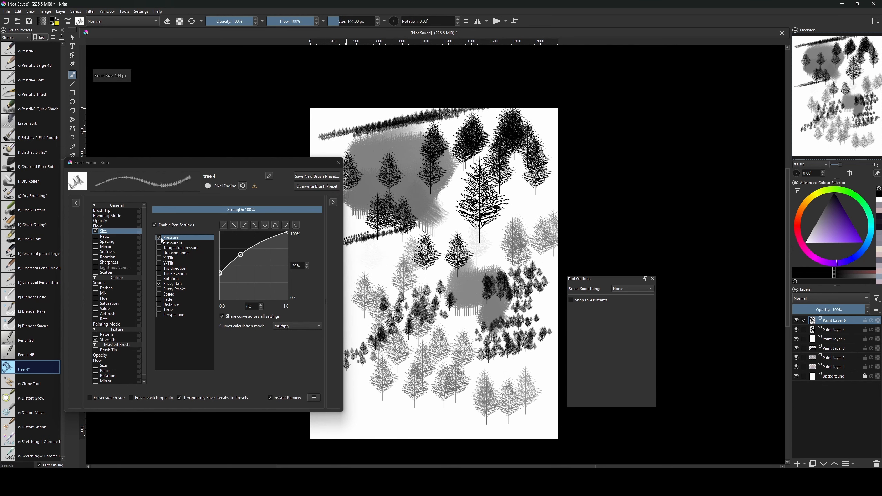
click(160, 238)
drag(372, 413, 499, 383)
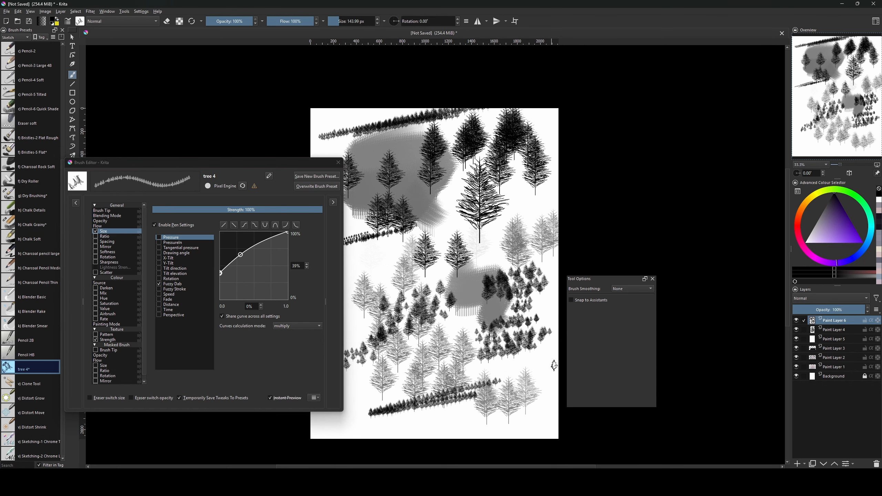
key(ctrl+z)
- Enlarge the brush to 576 px and paint a row of large varied trees across the lower canvas
key(bracketright)
key(bracketright)
key(bracketright)
key(bracketright)
key(bracketright)
key(bracketright)
key(bracketright)
key(bracketright)
key(bracketright)
key(bracketright)
key(bracketright)
key(bracketright)
key(bracketright)
key(bracketright)
key(bracketright)
key(bracketright)
key(bracketright)
key(bracketright)
key(bracketright)
key(bracketright)
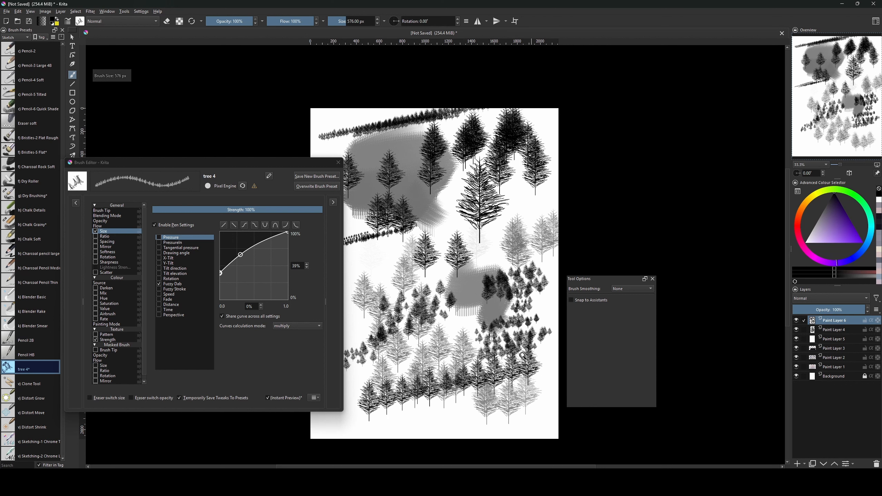
- Reshape the Fuzzy Dab size curve to start at 0% and sag through 59% input and 29% output, testing it with a low row of trees
click(172, 284)
mouse_move(236, 257)
mouse_down()
mouse_move(237, 247)
mouse_move(245, 251)
mouse_move(220, 278)
mouse_move(217, 298)
mouse_up()
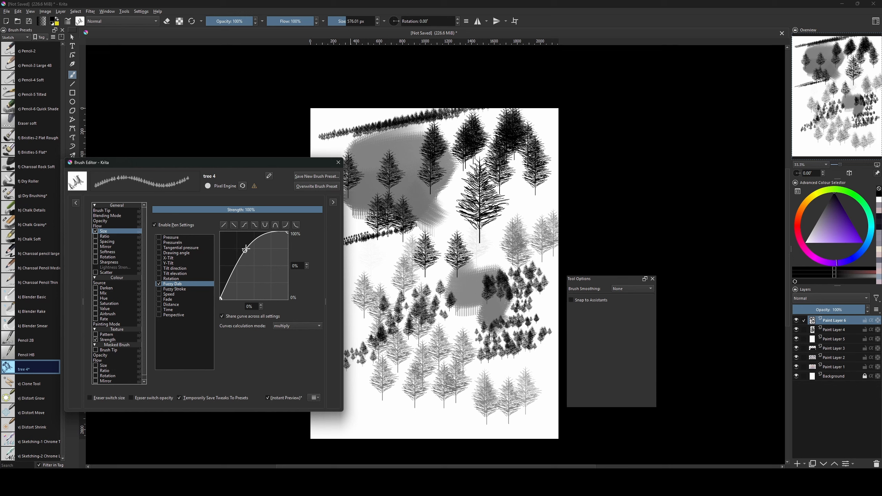
drag(245, 248, 262, 278)
mouse_move(413, 414)
mouse_down()
mouse_move(485, 403)
mouse_move(329, 427)
mouse_move(529, 391)
mouse_up()
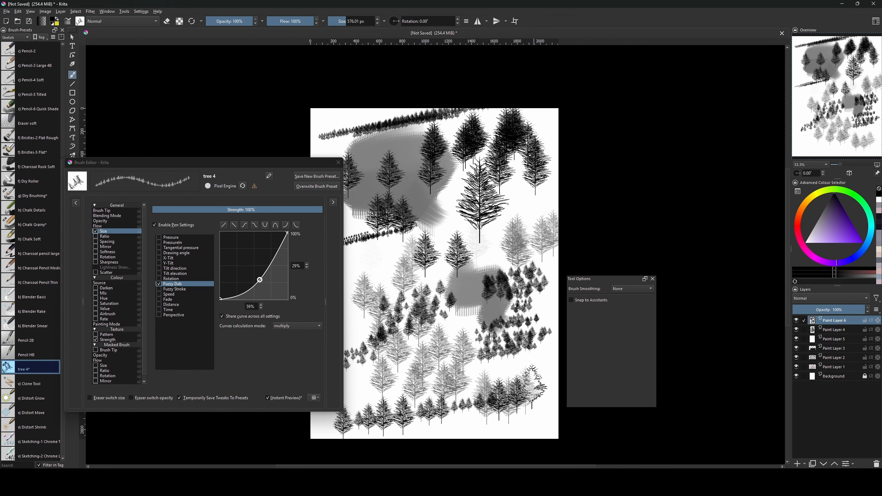
- Undo the last test row and paint two rows of varied trees across the lower canvas, enlarging the brush to 747 px for the second
key(ctrl+z)
key(bracketleft)
mouse_move(350, 414)
mouse_down()
mouse_move(412, 408)
mouse_move(376, 421)
mouse_move(509, 391)
mouse_move(508, 377)
mouse_move(546, 375)
mouse_up()
key(bracketright)
key(bracketright)
key(bracketright)
key(bracketright)
key(bracketright)
drag(359, 389, 532, 351)
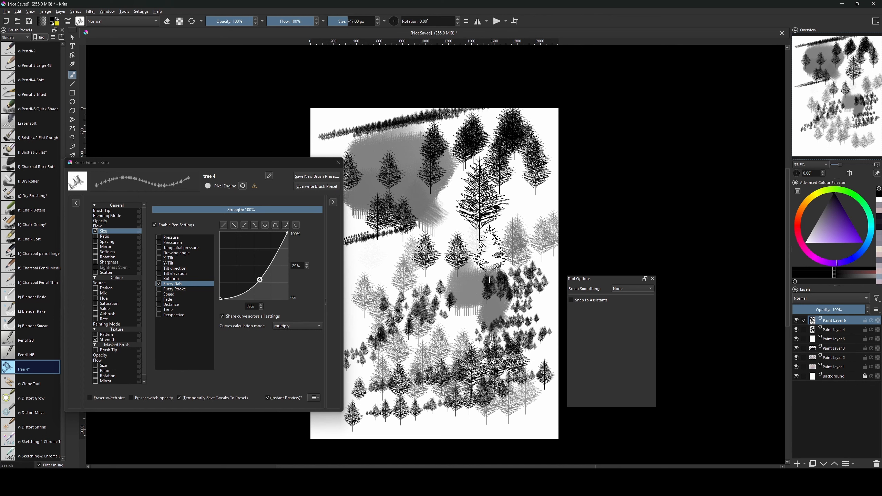
- Shrink the brush and paint two rows of small trees rising towards the canvas's upper right edge
key(bracketleft)
key(bracketleft)
key(bracketleft)
key(bracketleft)
key(bracketleft)
key(bracketleft)
key(bracketleft)
key(bracketleft)
key(bracketleft)
key(bracketleft)
key(bracketleft)
key(bracketleft)
key(bracketleft)
key(bracketleft)
drag(429, 231, 560, 207)
drag(483, 203, 569, 184)
- Enlarge the brush to 797 px and paint a short run of trees near the middle of the canvas
key(bracketright)
key(bracketright)
key(bracketright)
key(bracketright)
key(bracketright)
key(bracketright)
key(bracketright)
key(bracketright)
key(bracketright)
key(bracketright)
key(bracketright)
key(bracketright)
key(bracketright)
key(bracketright)
key(bracketright)
drag(400, 345, 468, 315)
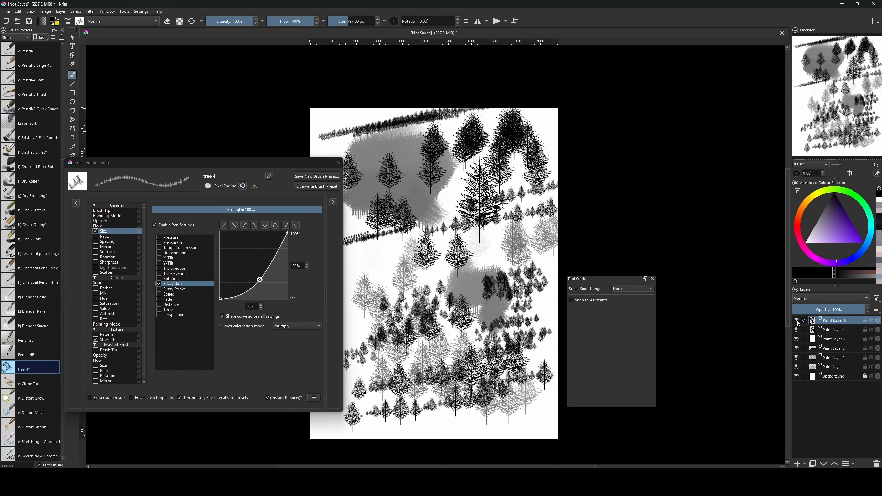
- Close the brush settings and delete the test layers Paint Layer 6, Paint Layer 4 and Paint Layer 5
click(338, 164)
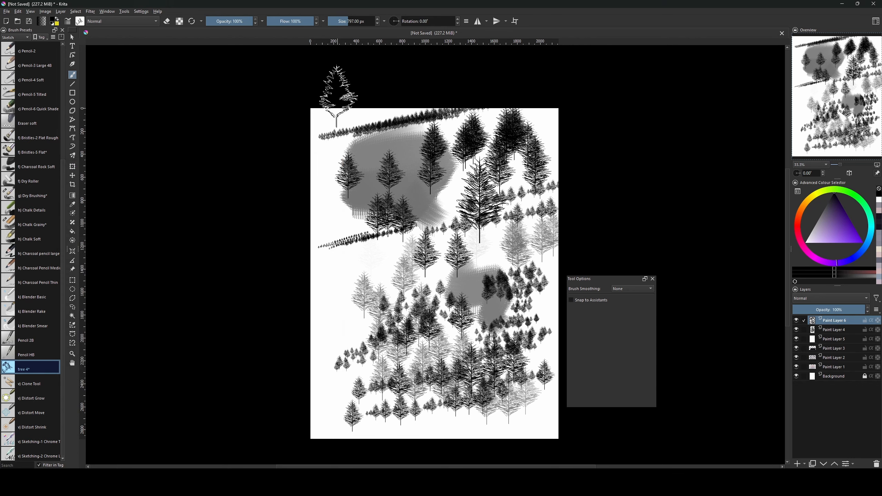
ctrl+click(833, 332)
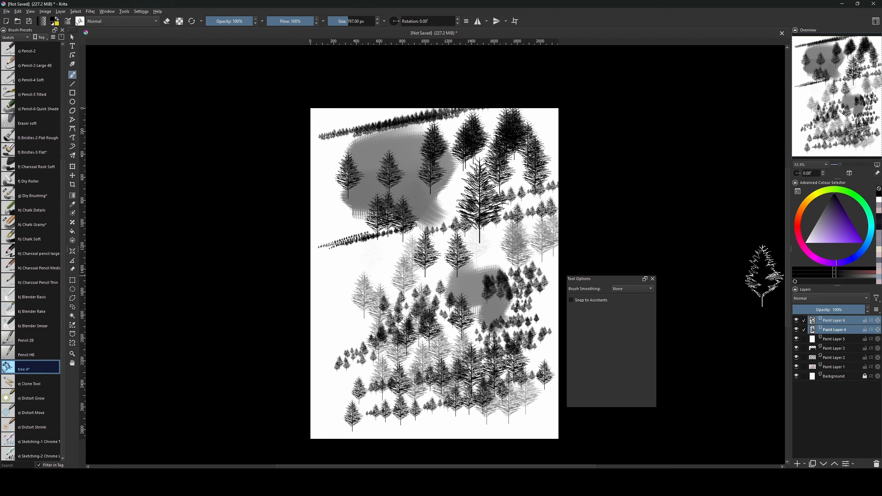
key(shift+Delete)
key(shift+Delete)
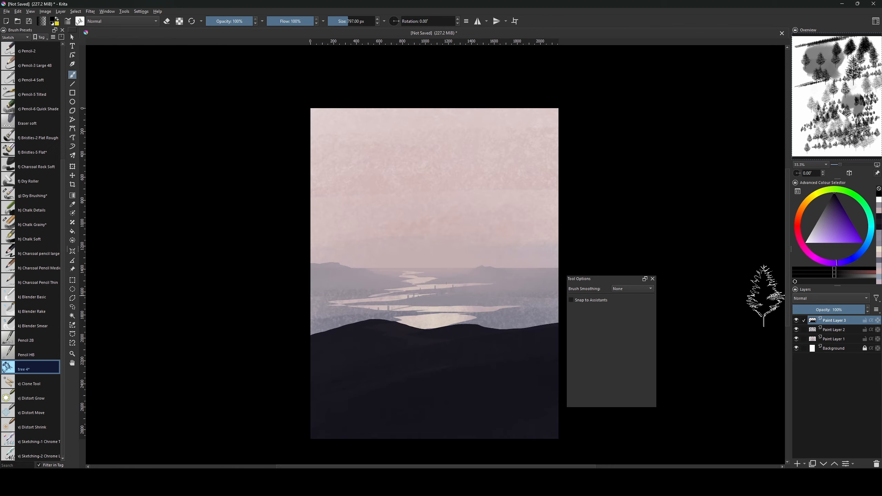
- Move the floating tool options away from the canvas, add a paint layer above Paint Layer 3 and sample the dark hill colour
drag(604, 280, 617, 264)
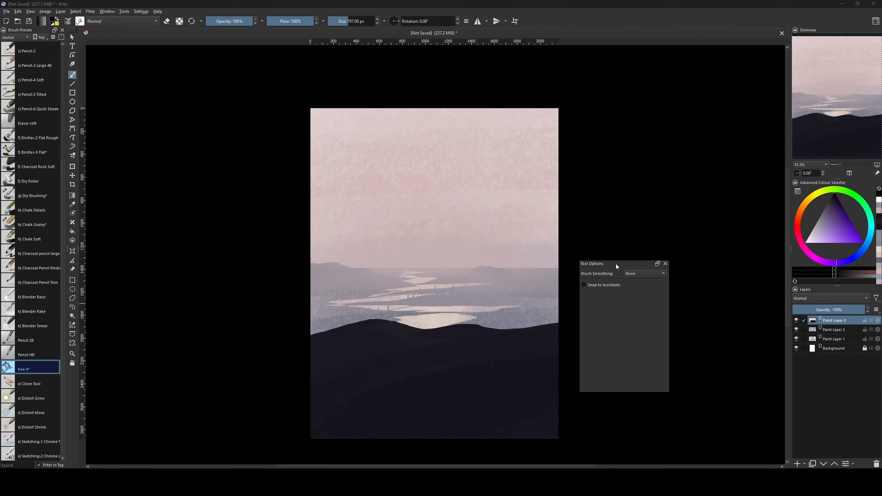
key(Insert)
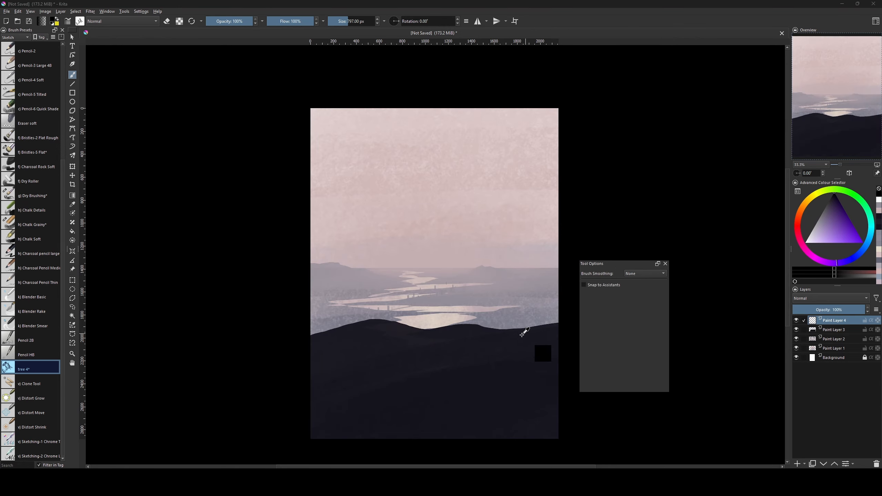
ctrl+click(525, 338)
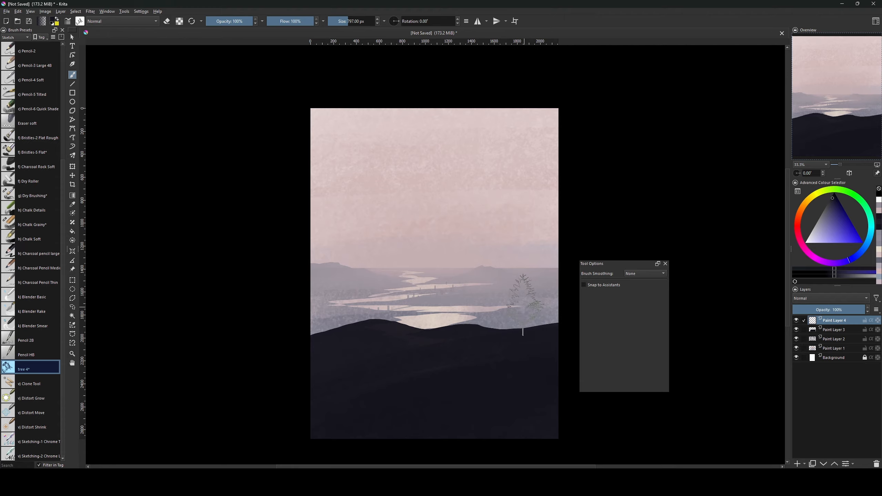
- Enlarge the brush to 1,977 px and try a row of trees along the dark hill's ridge
key(bracketright)
key(bracketright)
key(bracketright)
key(bracketright)
key(bracketright)
key(bracketright)
key(bracketright)
key(bracketright)
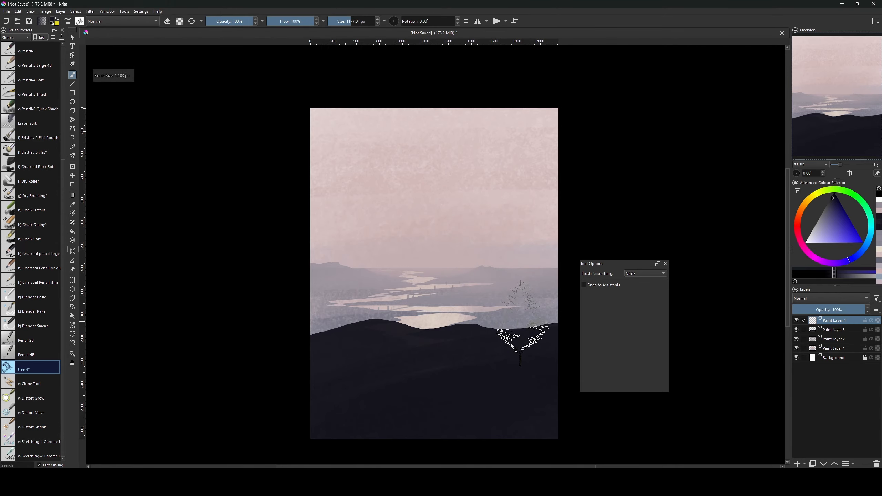
key(bracketright)
key(bracketright)
key(bracketright)
key(bracketright)
key(bracketright)
key(bracketright)
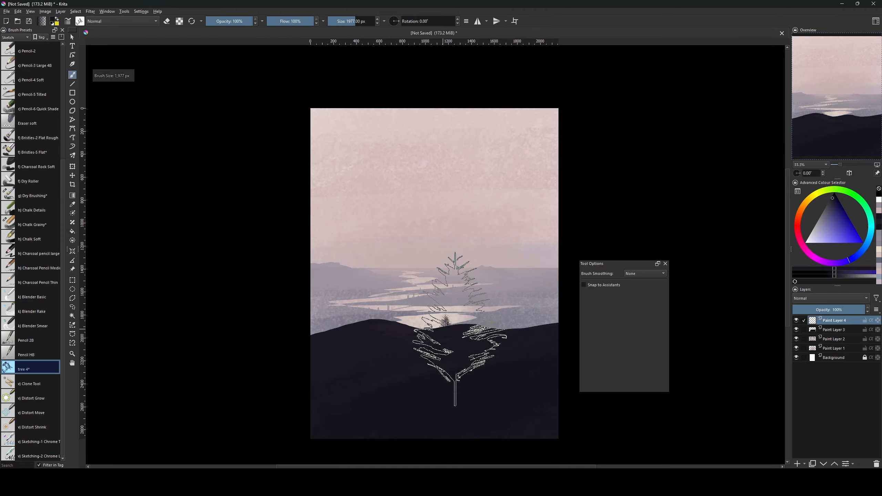
mouse_move(469, 326)
mouse_down()
mouse_move(540, 320)
mouse_move(549, 310)
mouse_up()
- Undo the trial ridge trees, reduce the brush to 1,853 px and stamp a tall tree at the ridge's right edge
key(ctrl+z)
key(ctrl+z)
key(bracketleft)
key(bracketleft)
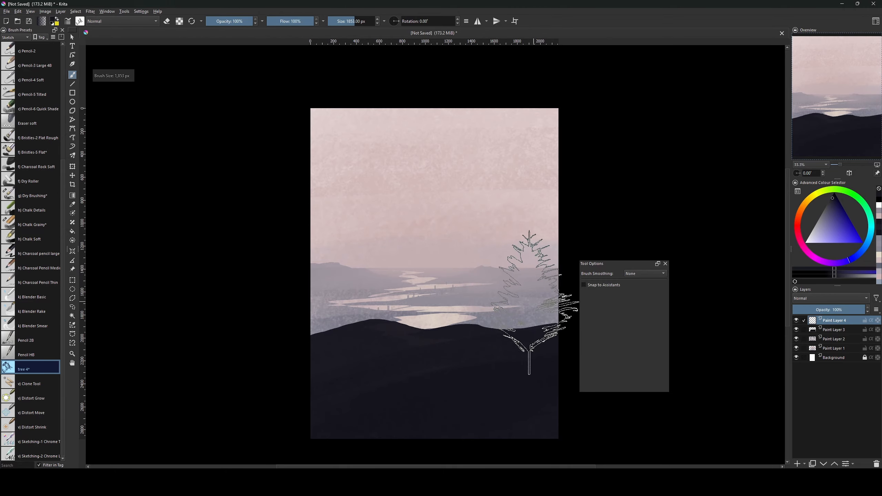
click(559, 305)
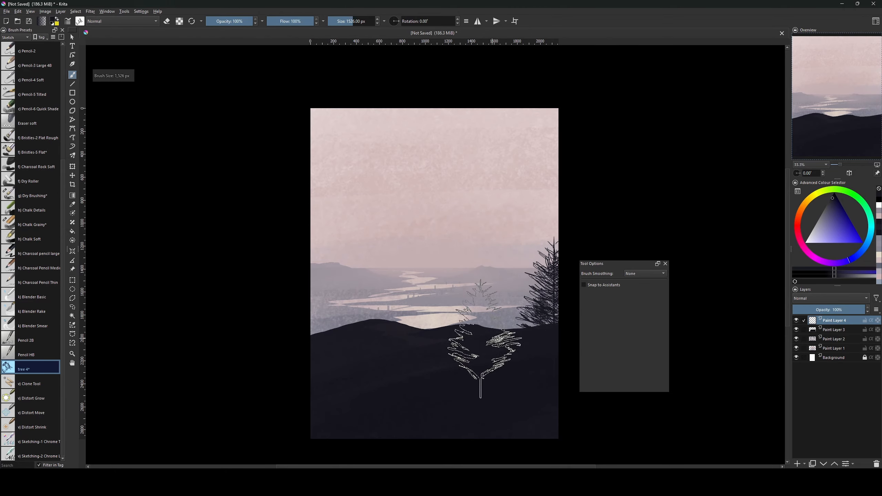
- Shrink the brush and stamp a smaller tree beside the tall one on the right end of the ridge
key(bracketleft)
key(bracketleft)
key(bracketleft)
key(bracketleft)
key(bracketleft)
key(bracketleft)
key(bracketleft)
click(530, 326)
- Try five 969 px trees spaced leftwards along the ridge and undo them
key(bracketleft)
key(bracketleft)
key(bracketleft)
click(496, 327)
click(477, 330)
click(457, 329)
click(436, 331)
click(374, 341)
key(ctrl+z)
key(ctrl+z)
key(ctrl+z)
key(ctrl+z)
key(ctrl+z)
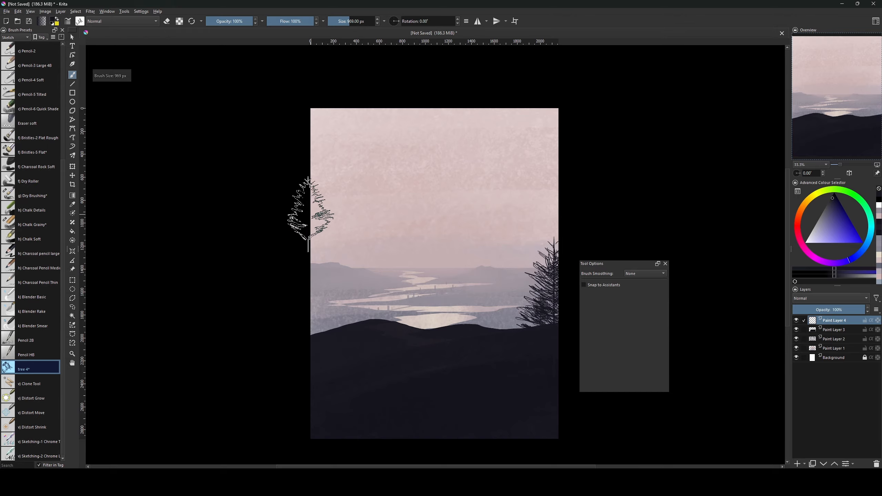
- Enlarge the brush and stamp trees on the crest of the left hill
key(bracketright)
key(bracketright)
key(bracketright)
key(bracketright)
key(bracketright)
key(bracketright)
key(bracketright)
key(bracketright)
key(bracketright)
key(bracketright)
key(bracketright)
key(bracketright)
key(bracketright)
click(401, 313)
- Shrink the brush, undo the large tree on the left hill and stamp a smaller one in its place
key(bracketleft)
key(bracketleft)
key(bracketleft)
key(bracketleft)
key(bracketleft)
key(bracketleft)
key(bracketleft)
key(bracketleft)
key(bracketleft)
key(bracketleft)
key(bracketleft)
key(bracketleft)
key(bracketleft)
key(bracketleft)
key(bracketleft)
key(bracketleft)
key(bracketleft)
key(bracketleft)
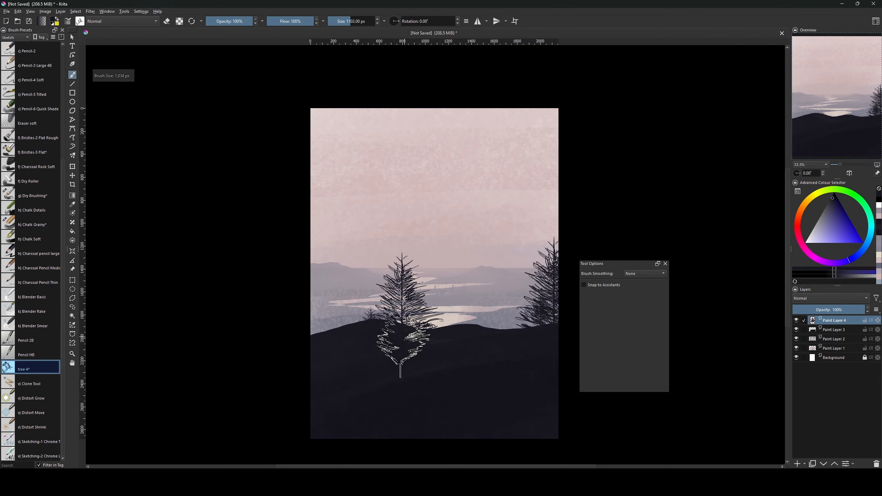
key(ctrl+z)
click(406, 301)
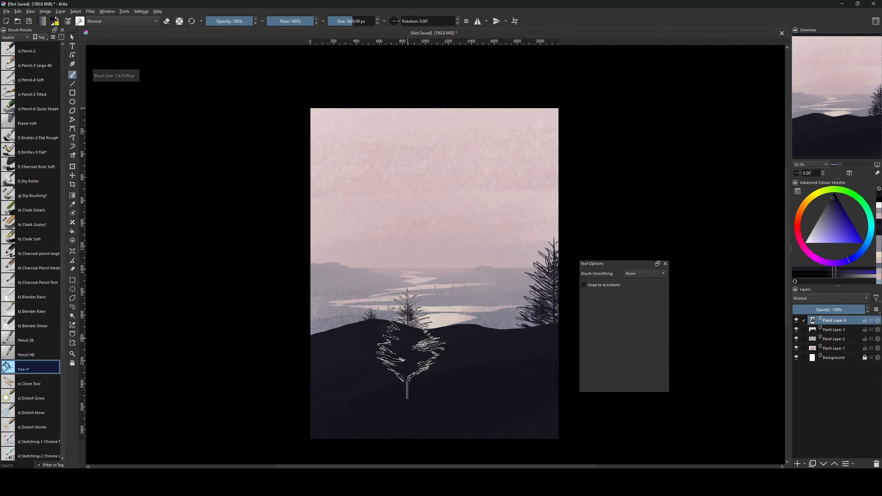
- Undo the last tree on the right slope of the left hill, then stamp a replacement there and another tree on the hill's left slope
key(bracketright)
key(bracketright)
key(bracketright)
key(bracketright)
key(bracketright)
key(bracketright)
key(bracketright)
key(bracketright)
key(bracketright)
key(bracketright)
key(bracketright)
key(bracketright)
key(bracketright)
key(ctrl+z)
key(bracketleft)
key(bracketleft)
key(bracketleft)
key(bracketleft)
key(bracketleft)
key(bracketleft)
key(bracketleft)
key(bracketleft)
key(bracketleft)
key(bracketleft)
key(bracketleft)
key(bracketleft)
key(bracketleft)
click(410, 321)
click(360, 322)
- Enlarge the tree brush to about 2,109 px and stamp a tall tree at the left end of the ridge
key(bracketright)
key(bracketright)
key(bracketright)
key(bracketright)
key(bracketright)
key(bracketright)
key(bracketright)
key(bracketright)
key(bracketright)
key(bracketright)
key(bracketright)
key(bracketright)
key(bracketright)
key(bracketright)
key(bracketright)
key(bracketright)
key(bracketright)
key(bracketright)
key(bracketright)
key(bracketright)
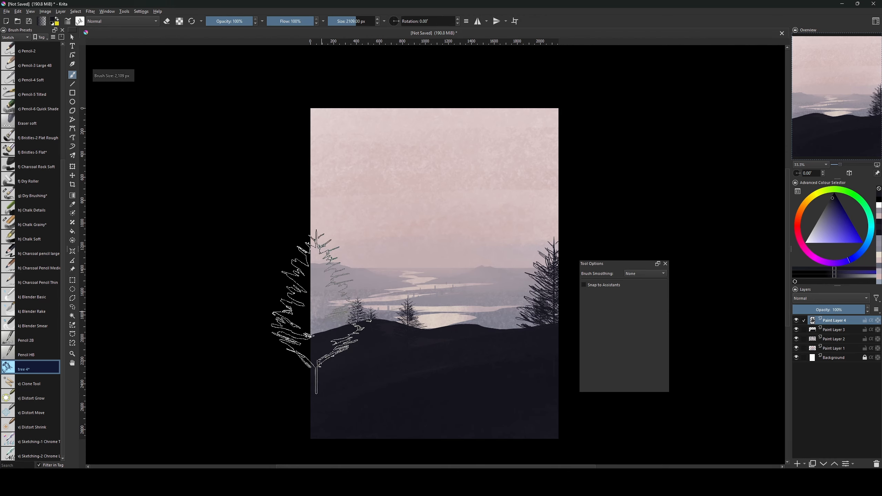
click(326, 328)
- Shrink the brush to about 365 px and stamp a tiny tree in the dip between the two hills
key(bracketleft)
key(bracketleft)
key(bracketleft)
key(bracketleft)
key(bracketleft)
key(bracketleft)
key(bracketleft)
key(bracketleft)
key(bracketleft)
key(bracketleft)
key(bracketleft)
key(bracketleft)
key(bracketleft)
key(bracketleft)
key(bracketleft)
key(bracketleft)
key(bracketleft)
key(bracketleft)
key(bracketleft)
key(bracketleft)
key(bracketleft)
key(bracketleft)
key(bracketleft)
key(bracketleft)
key(bracketleft)
key(bracketleft)
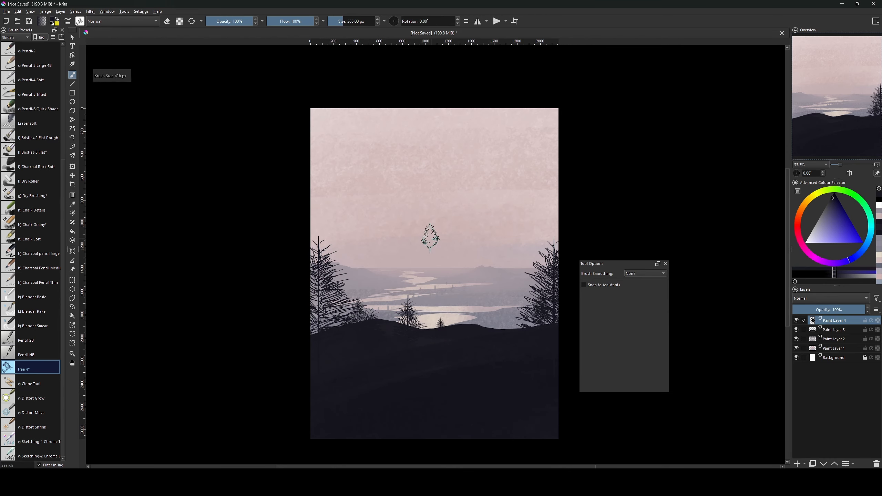
- Readjust the brush size and stamp a small tree on the crest of the right hill
key(bracketright)
key(bracketright)
key(bracketright)
key(bracketright)
key(bracketright)
key(bracketright)
key(bracketright)
key(bracketright)
key(bracketright)
key(bracketleft)
key(bracketleft)
key(bracketleft)
key(bracketleft)
key(bracketleft)
key(bracketleft)
key(bracketleft)
key(bracketleft)
key(bracketleft)
key(bracketleft)
click(473, 331)
- Try a larger tree on the right hill's crest with the brush enlarged to about 1,177 px
key(bracketright)
key(bracketright)
key(bracketright)
key(bracketright)
key(bracketright)
key(bracketright)
key(bracketright)
key(bracketright)
key(bracketright)
key(bracketright)
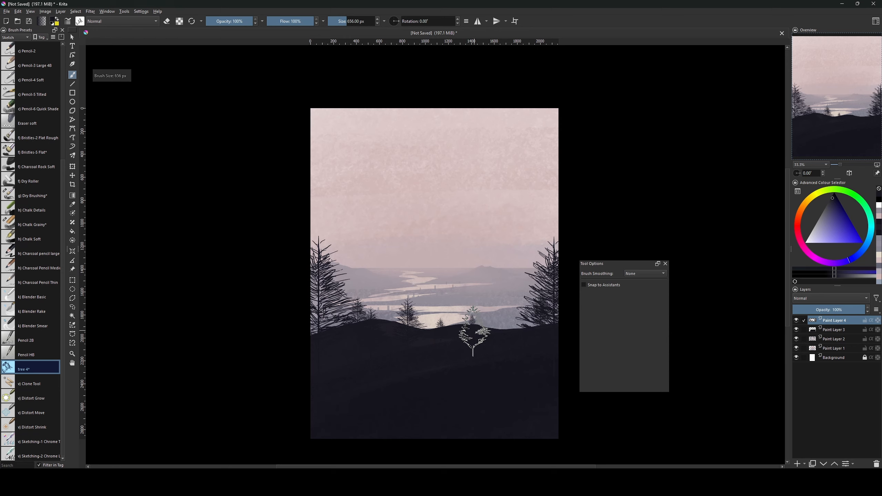
key(bracketright)
key(bracketright)
key(bracketright)
key(bracketright)
key(bracketright)
key(bracketright)
key(bracketright)
key(bracketright)
key(bracketright)
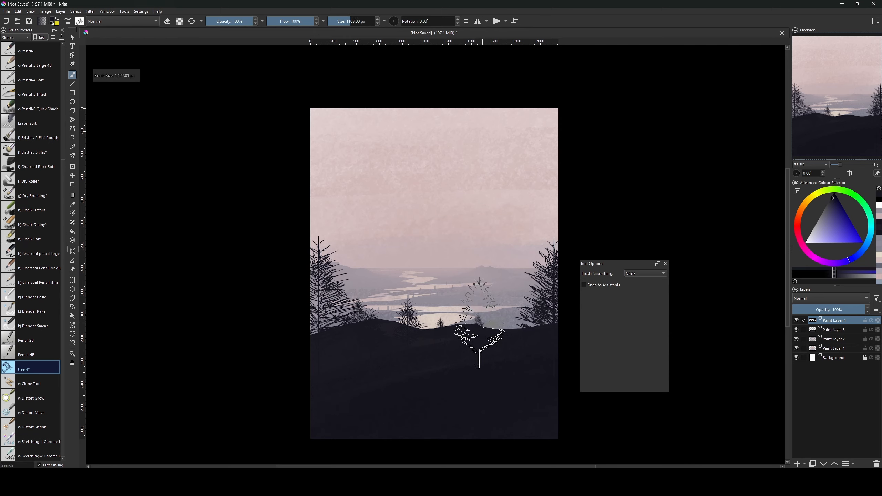
key(bracketright)
click(475, 333)
- Shrink the brush to about 615 px and replace the larger tree on the right hill's crest with a smaller one
key(bracketleft)
key(bracketleft)
key(bracketleft)
key(bracketleft)
key(bracketleft)
key(bracketleft)
key(bracketleft)
key(bracketleft)
key(bracketleft)
key(bracketleft)
key(bracketleft)
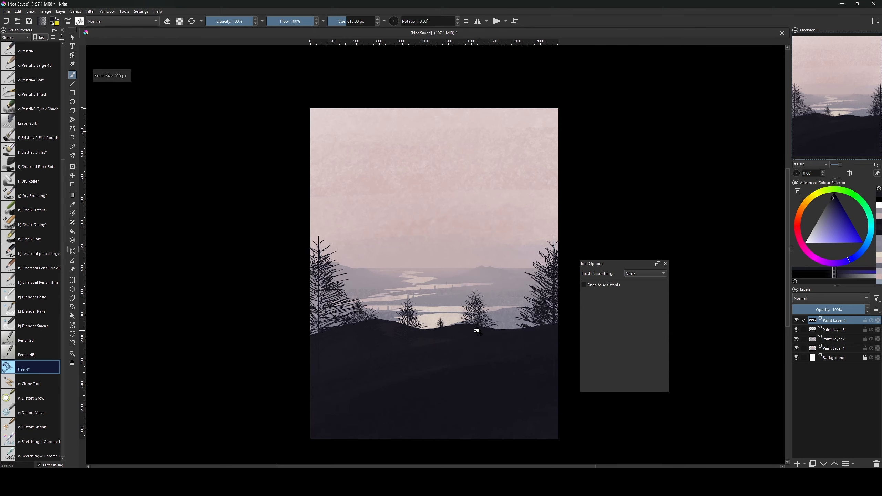
- Try the tree brush at about 1,737 px over the right hillside and reduce it to about 851 px
key(bracketright)
key(bracketright)
key(bracketright)
key(bracketright)
key(bracketright)
key(bracketright)
key(bracketright)
key(bracketright)
key(bracketright)
key(bracketright)
key(bracketright)
key(bracketright)
key(bracketright)
key(bracketright)
key(bracketright)
key(bracketright)
key(bracketright)
key(bracketright)
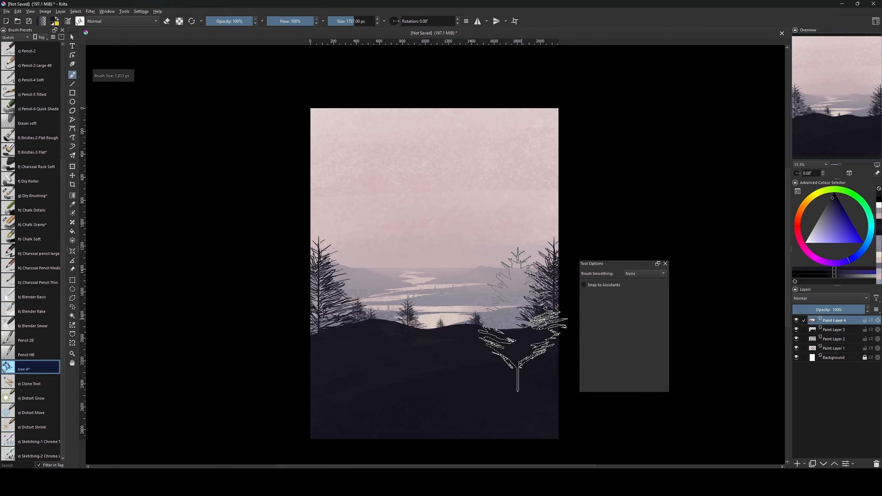
key(bracketright)
key(bracketright)
key(bracketright)
key(bracketright)
key(bracketright)
key(bracketright)
key(bracketright)
key(bracketright)
key(bracketright)
key(bracketright)
key(bracketright)
key(bracketleft)
key(bracketleft)
key(bracketleft)
key(bracketleft)
key(bracketleft)
key(bracketleft)
key(bracketleft)
key(bracketleft)
key(bracketleft)
key(bracketleft)
key(bracketleft)
key(bracketleft)
key(bracketleft)
key(bracketleft)
key(bracketleft)
key(bracketleft)
key(bracketleft)
key(bracketleft)
key(bracketleft)
key(bracketleft)
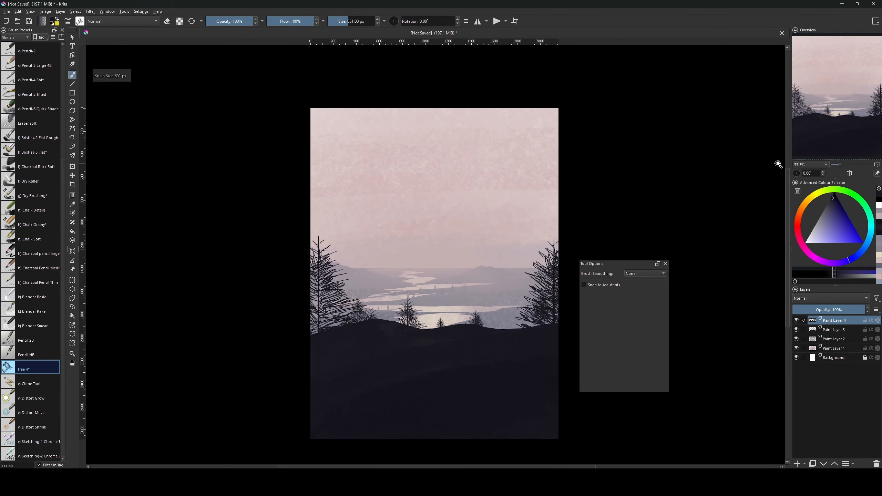
- Duplicate the tree layer and squash the copy slightly in height from both its upper and lower edges
key(ctrl+j)
key(ctrl+t)
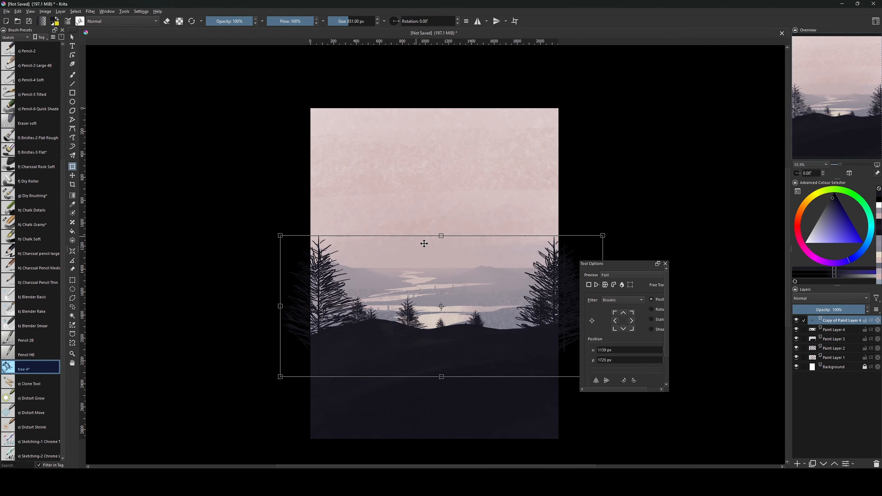
drag(442, 237, 441, 245)
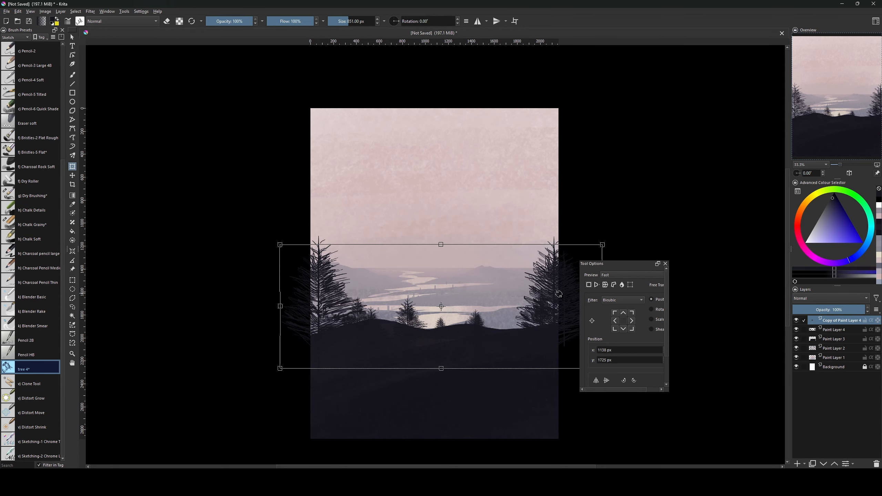
key(Return)
key(b)
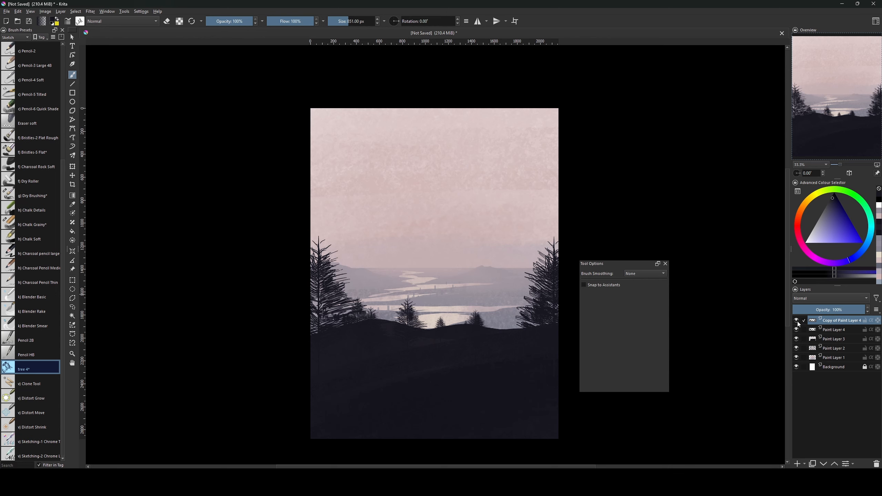
- Hide the duplicated tree layer and add a new paint layer directly above Paint Layer 4
click(796, 322)
click(826, 332)
key(Insert)
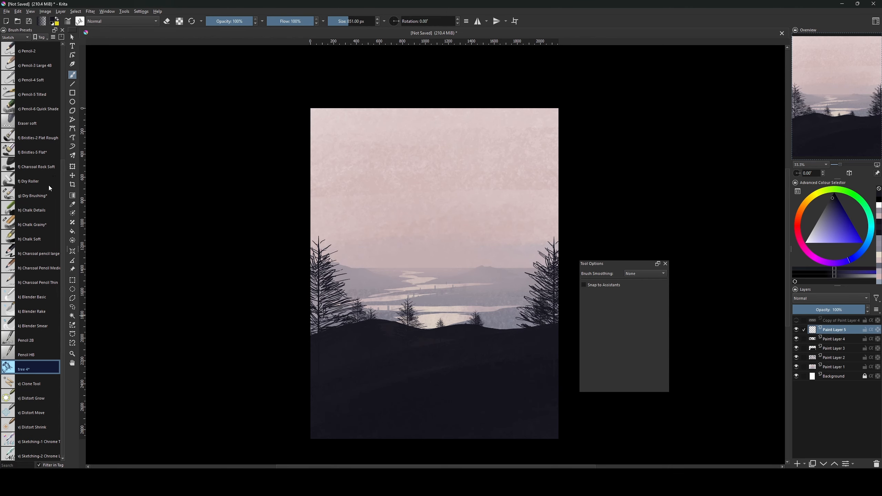
- Switch to the h) Chalk Grainy brush and reduce its size to 16 px
click(38, 225)
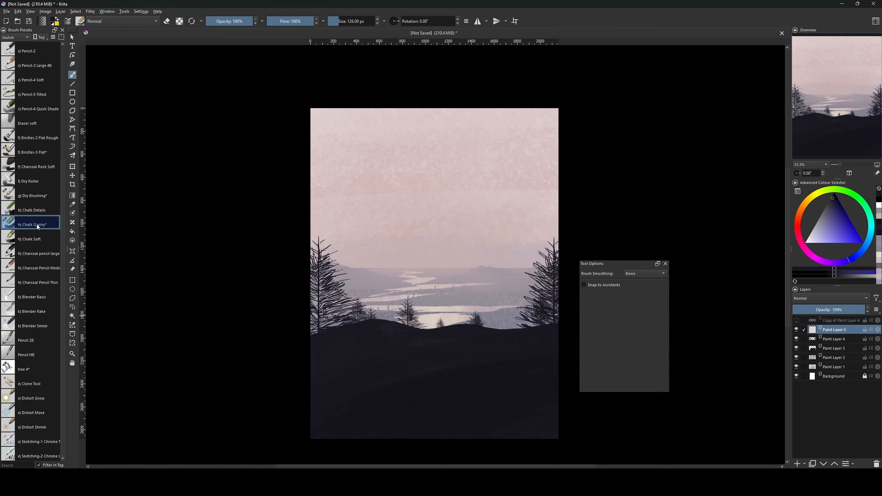
key(bracketleft)
key(bracketleft)
key(bracketleft)
key(bracketleft)
key(bracketleft)
key(bracketleft)
key(bracketleft)
key(bracketleft)
key(bracketleft)
key(bracketleft)
key(bracketleft)
key(bracketleft)
key(bracketleft)
key(bracketleft)
key(bracketleft)
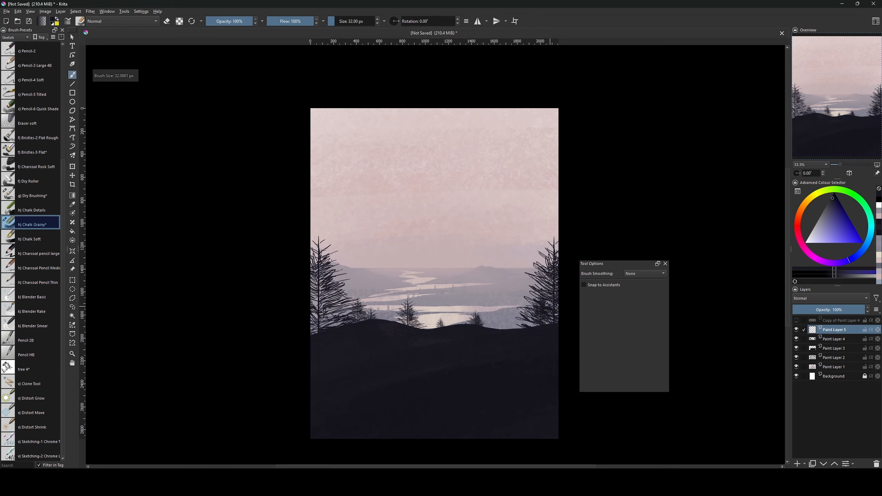
key(bracketright)
key(bracketleft)
key(bracketleft)
key(bracketleft)
key(bracketleft)
key(bracketleft)
key(bracketleft)
key(bracketleft)
key(bracketleft)
key(bracketleft)
key(bracketleft)
key(bracketleft)
key(bracketleft)
key(bracketright)
key(bracketright)
key(bracketright)
key(bracketright)
key(bracketright)
key(bracketright)
key(bracketright)
key(bracketright)
key(bracketright)
key(bracketright)
key(bracketright)
key(bracketright)
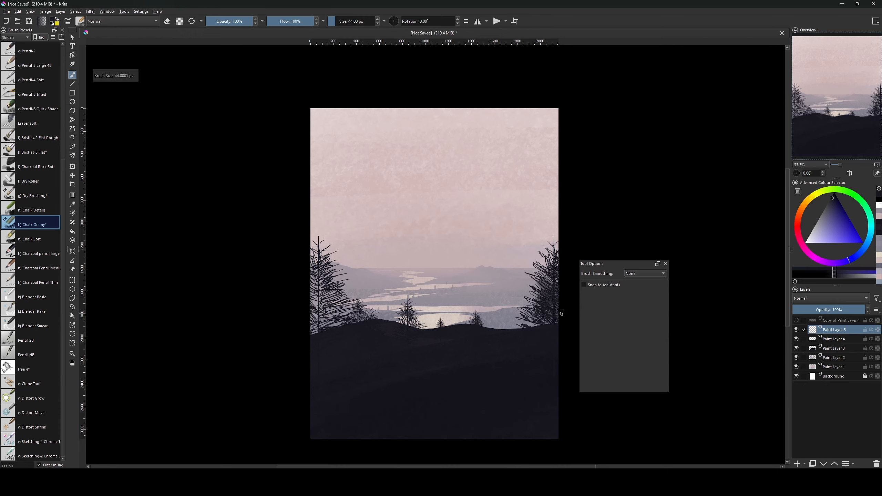
key(bracketleft)
key(bracketleft)
key(bracketleft)
key(bracketleft)
key(bracketleft)
key(bracketleft)
key(bracketleft)
key(bracketleft)
key(bracketleft)
key(bracketleft)
key(bracketleft)
key(bracketleft)
key(bracketleft)
key(bracketleft)
key(bracketleft)
key(bracketleft)
key(bracketleft)
key(bracketleft)
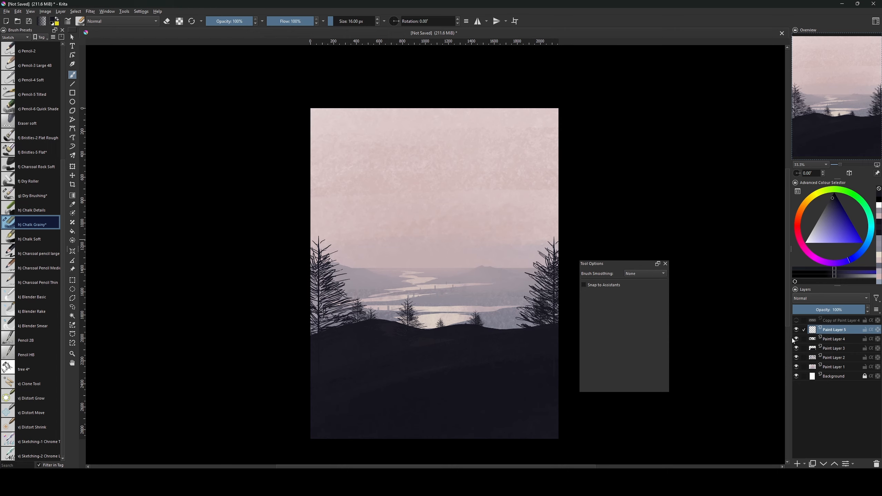
- Show the duplicated tree layer again and lower its opacity to about 69%
click(796, 321)
click(829, 322)
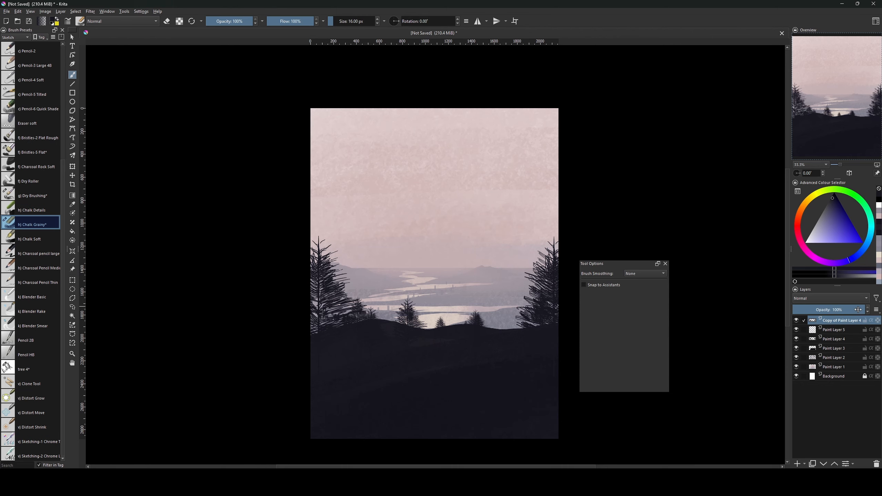
drag(859, 310, 850, 313)
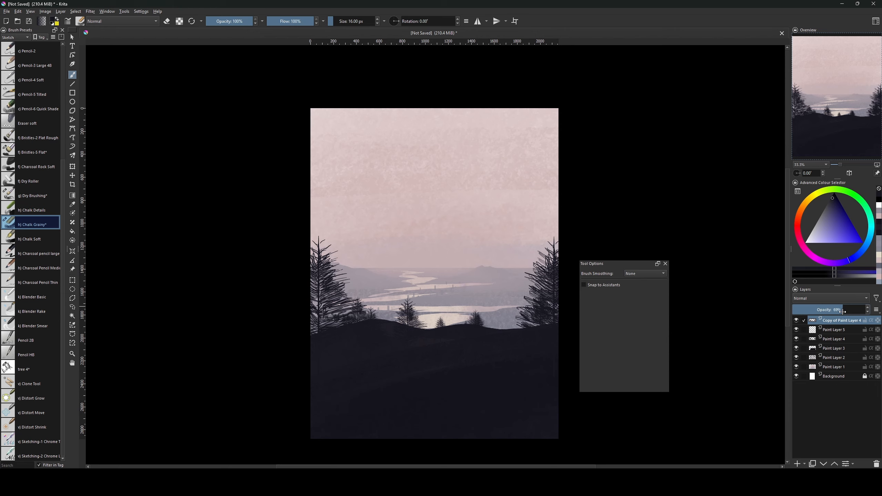
- Merge Copy of Paint Layer 4, Paint Layer 5 and Paint Layer 4 into one layer
ctrl+click(836, 331)
ctrl+click(833, 340)
key(ctrl+e)
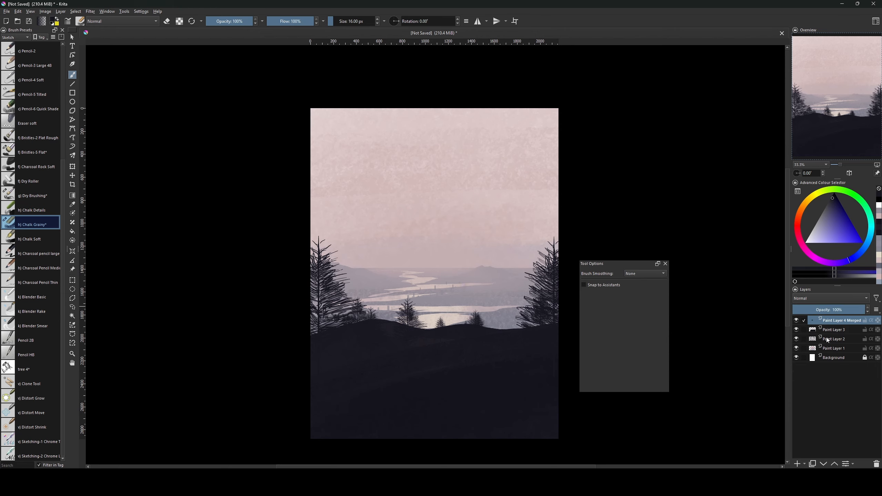
- Enlarge the Chalk Grainy brush to 215 px
key(bracketright)
key(bracketright)
key(bracketright)
key(bracketright)
key(bracketright)
key(bracketright)
key(bracketright)
key(bracketright)
key(bracketright)
key(bracketright)
key(bracketright)
key(bracketright)
key(bracketright)
key(bracketright)
key(bracketright)
key(bracketright)
key(bracketright)
key(bracketright)
key(bracketright)
key(bracketright)
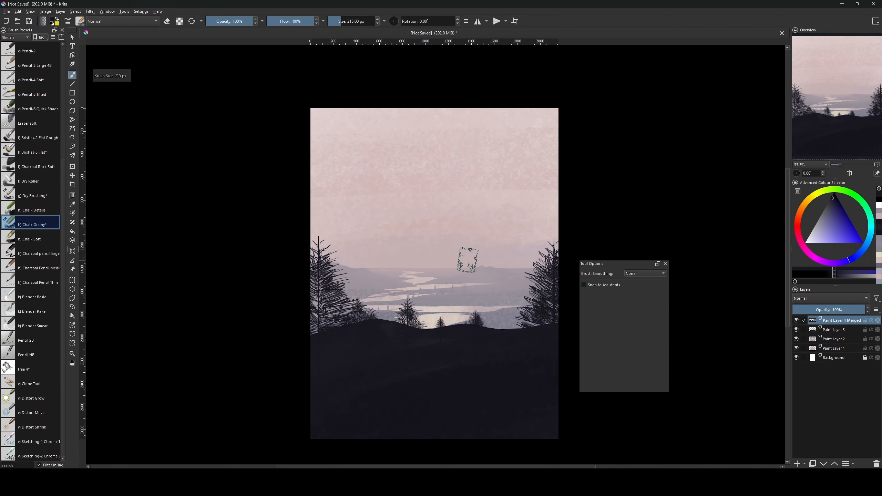
- Look through the Sketch brush presets and switch the preset filter to the Digital tag
scroll(58, 122, up, 3)
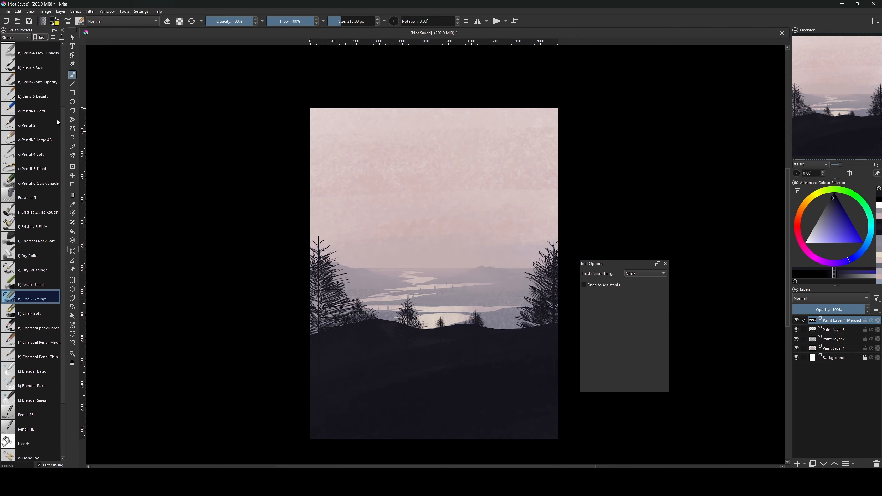
scroll(58, 122, up, 3)
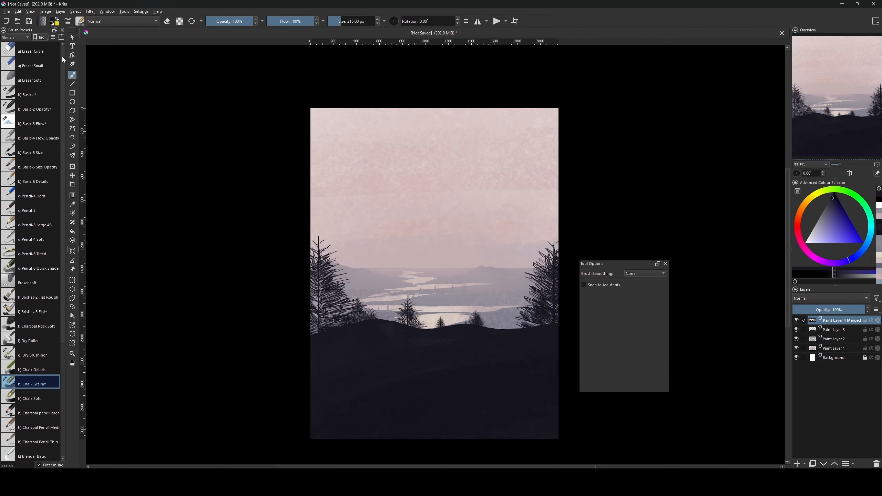
click(20, 36)
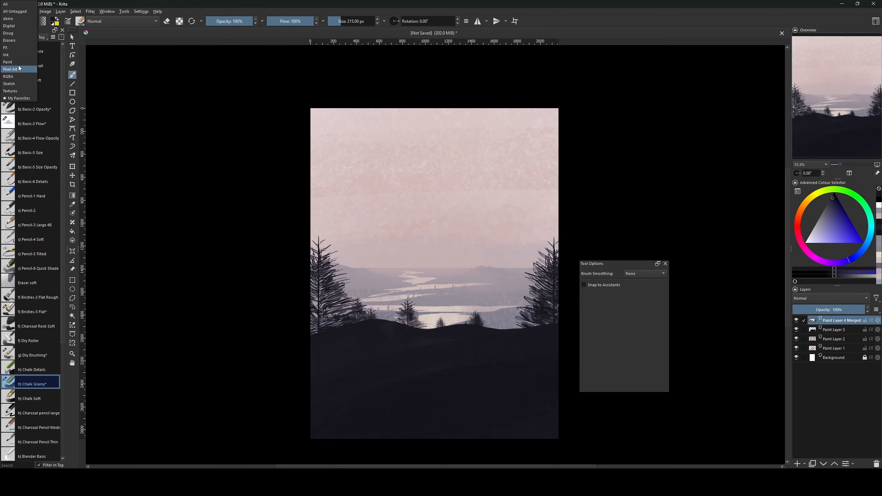
click(17, 26)
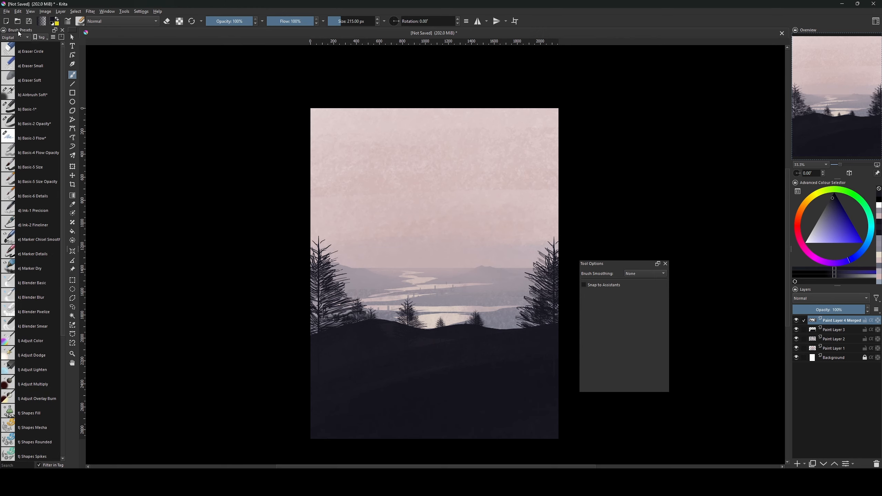
- Choose the Airbrush Soft brush preset and enlarge it to 1526 px
click(27, 100)
key(bracketright)
key(bracketright)
key(bracketright)
key(bracketright)
key(bracketright)
key(bracketright)
key(bracketright)
key(bracketright)
key(bracketright)
key(bracketright)
key(bracketright)
key(bracketright)
key(bracketright)
key(bracketright)
key(bracketright)
key(bracketright)
key(bracketright)
key(bracketleft)
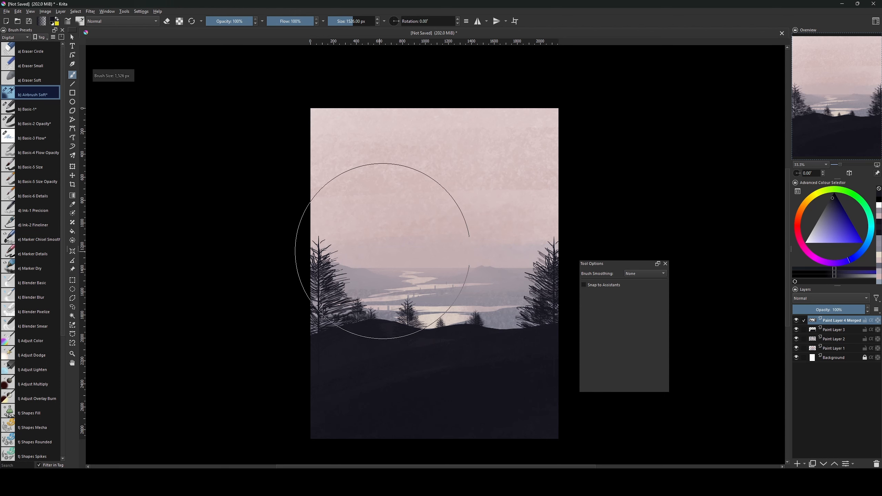
- Open the Airbrush Soft brush settings and enable the texture pattern
key(F5)
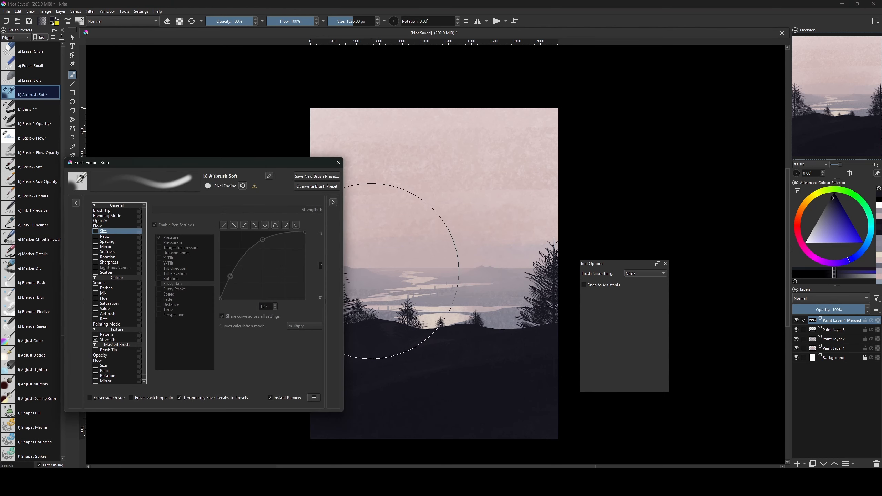
drag(183, 166, 220, 163)
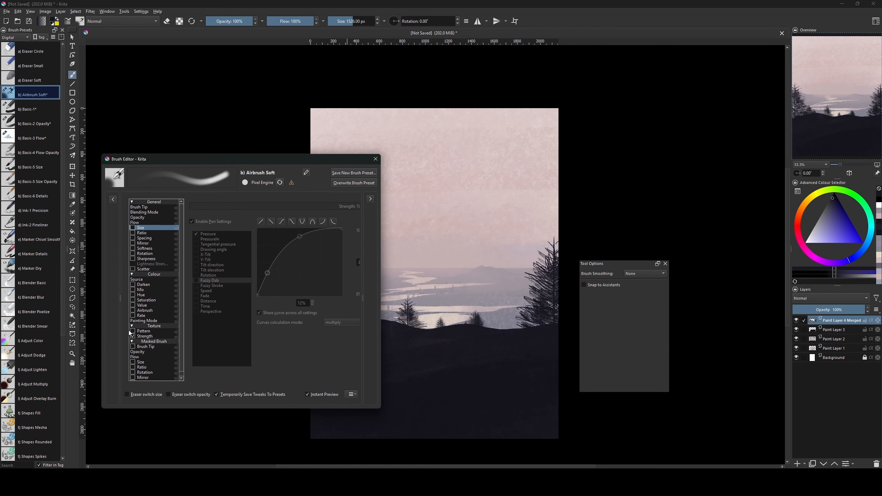
click(148, 332)
click(132, 331)
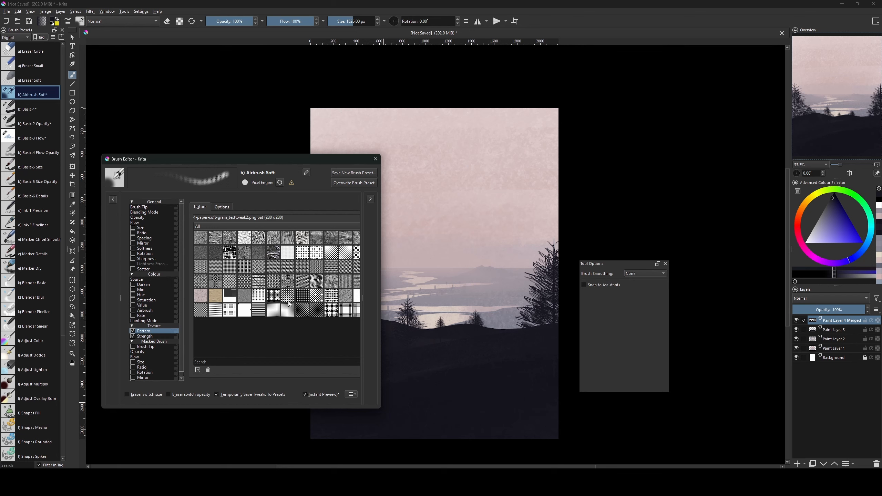
- Try several texture patterns on the airbrush and settle on noise.jpg
click(254, 257)
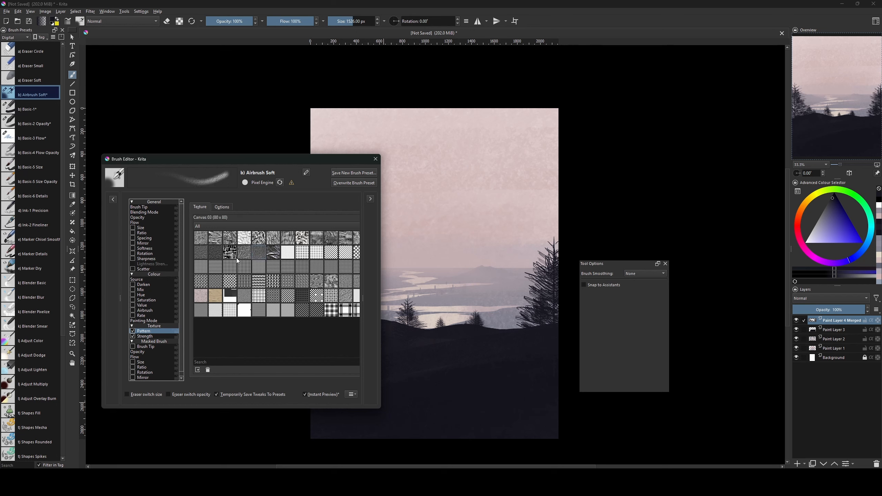
click(273, 267)
click(287, 254)
click(275, 253)
click(288, 239)
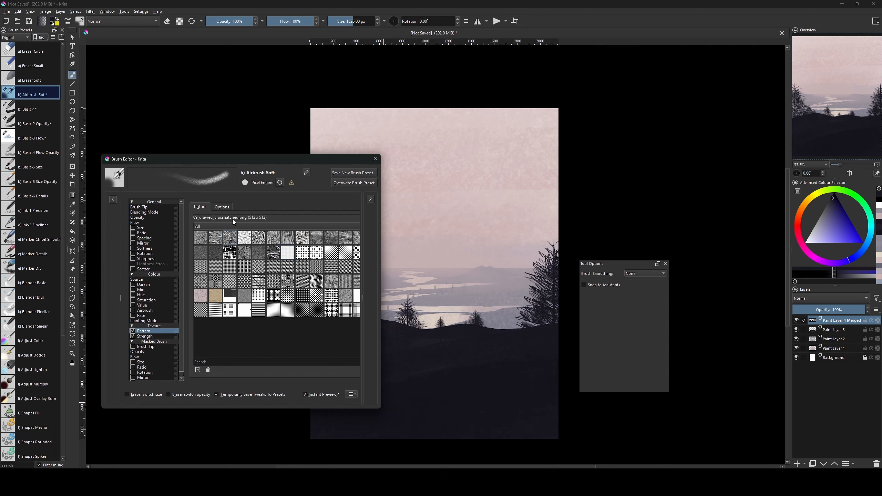
click(205, 257)
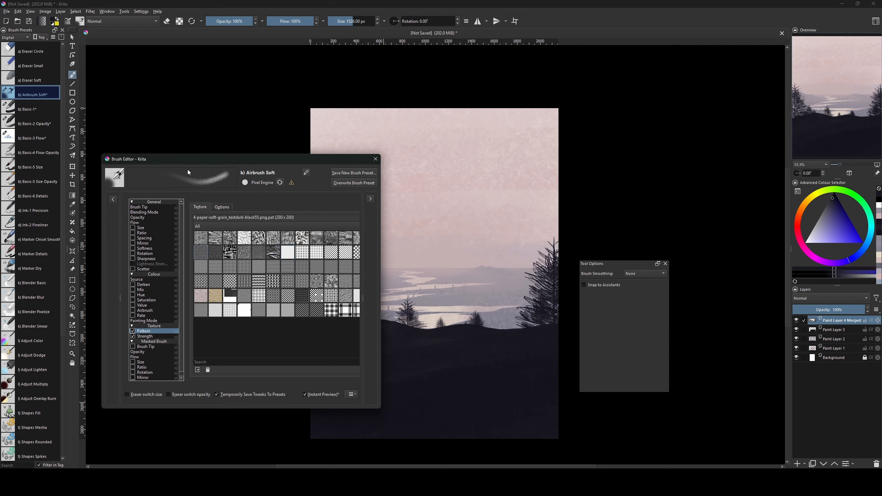
click(239, 295)
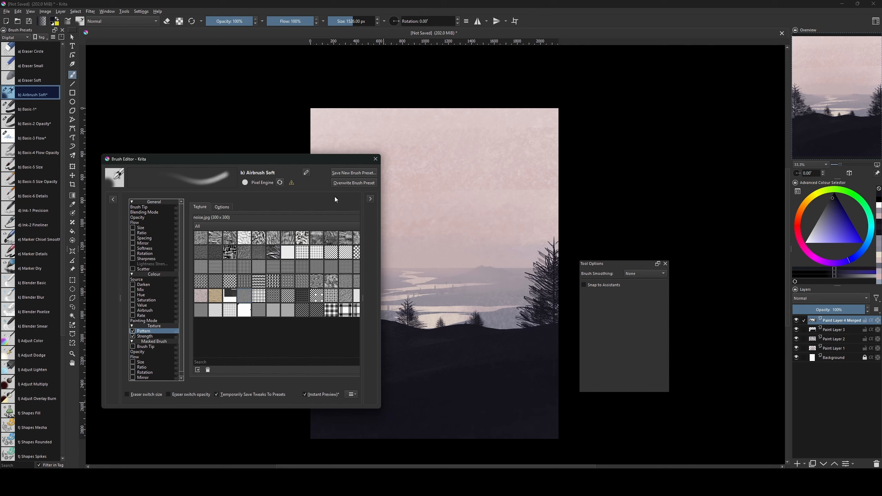
click(380, 160)
- Try a dark airbrush stroke over the valley with the brush at 2560 px, and undo it
key(bracketleft)
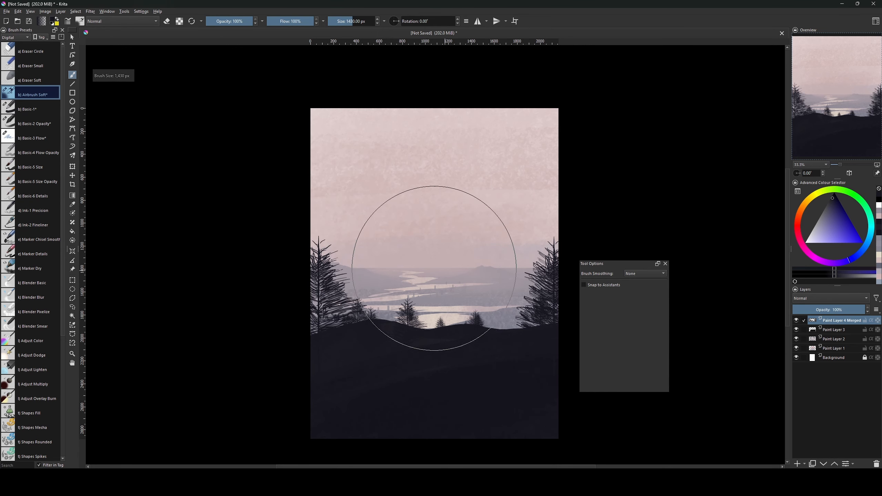
key(bracketright)
key(bracketright)
key(bracketright)
key(bracketright)
key(bracketright)
key(bracketright)
key(bracketright)
key(bracketright)
key(bracketright)
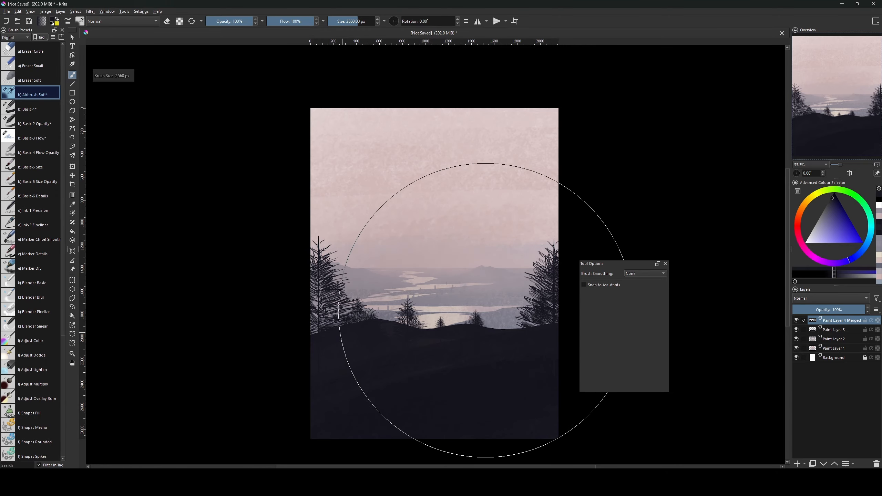
drag(486, 310, 458, 314)
key(ctrl+z)
- Sample the pink of the sky, try an airbrush haze across the valley and hills, and undo it
ctrl+click(459, 244)
key(bracketleft)
drag(474, 285, 380, 293)
key(bracketleft)
key(bracketleft)
key(bracketleft)
key(bracketleft)
key(bracketleft)
key(bracketleft)
key(bracketleft)
key(bracketleft)
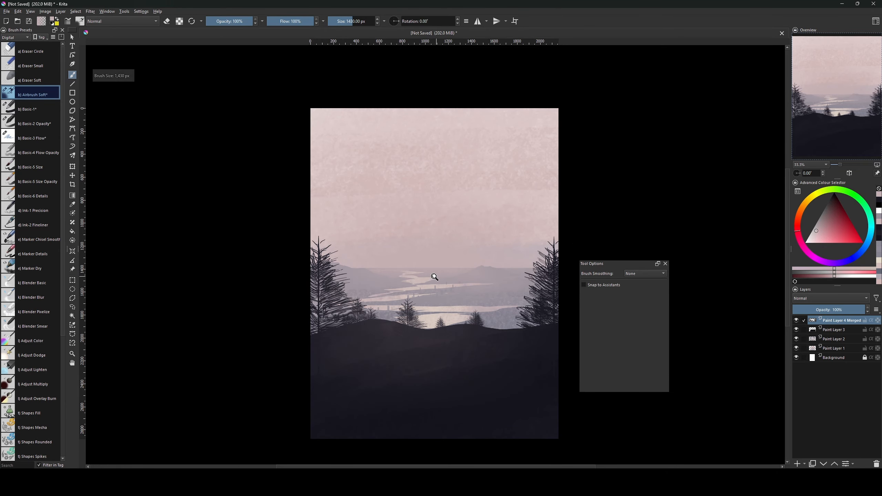
key(ctrl+z)
key(bracketright)
key(bracketright)
key(bracketright)
key(bracketright)
key(bracketright)
key(bracketright)
key(bracketright)
key(bracketright)
key(bracketright)
key(bracketright)
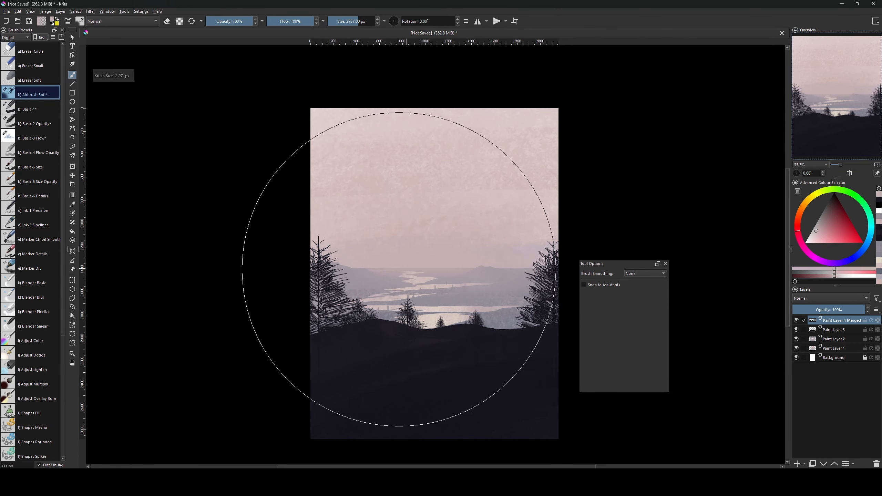
key(bracketleft)
key(bracketleft)
key(bracketleft)
key(bracketleft)
key(bracketleft)
key(bracketleft)
key(bracketleft)
key(bracketleft)
key(bracketleft)
key(bracketleft)
key(bracketleft)
key(bracketleft)
key(bracketleft)
key(bracketleft)
key(bracketleft)
key(bracketleft)
key(bracketleft)
key(bracketright)
key(bracketright)
key(bracketright)
key(bracketright)
key(bracketright)
key(bracketright)
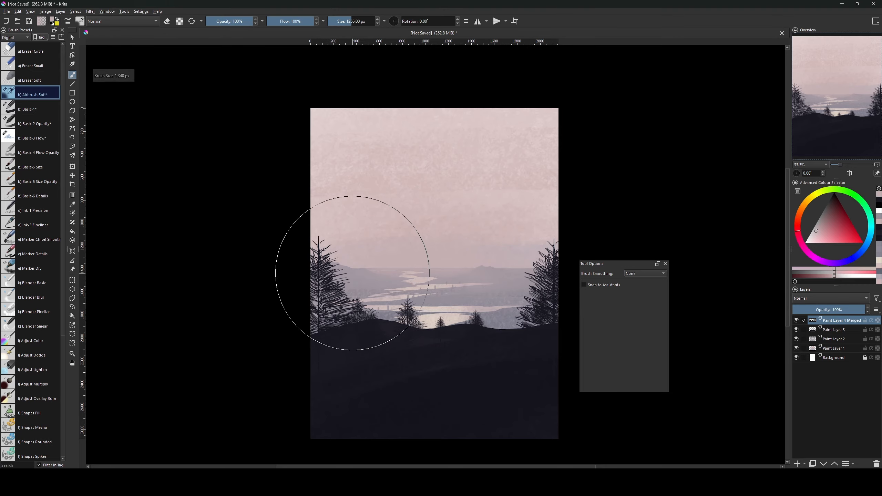
key(bracketright)
key(bracketright)
key(bracketright)
key(bracketright)
key(bracketright)
key(bracketright)
key(bracketright)
key(bracketright)
key(bracketright)
key(bracketright)
key(bracketright)
key(bracketright)
key(bracketright)
key(bracketright)
key(bracketright)
key(bracketright)
key(bracketleft)
key(bracketleft)
key(bracketleft)
key(bracketleft)
key(bracketleft)
key(bracketleft)
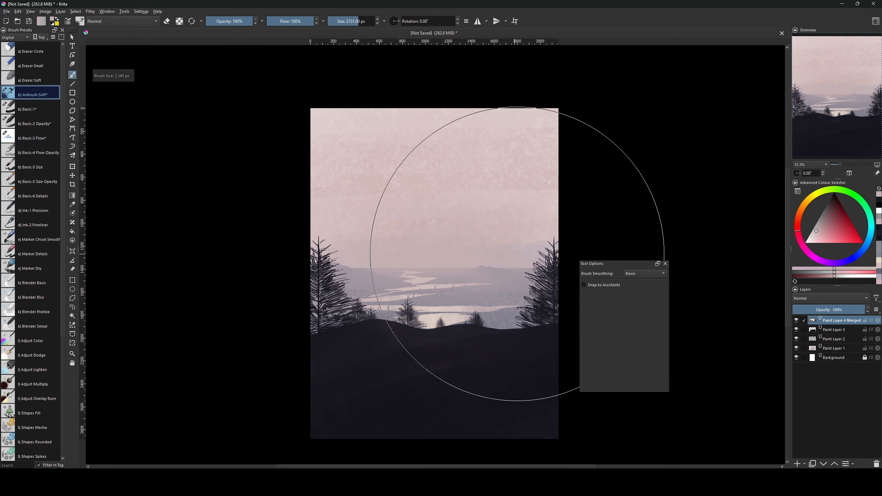
key(bracketleft)
key(bracketleft)
key(bracketleft)
key(bracketleft)
key(bracketleft)
key(bracketleft)
key(bracketleft)
key(bracketleft)
key(bracketleft)
key(bracketleft)
key(bracketleft)
key(bracketleft)
key(bracketleft)
key(bracketleft)
key(bracketleft)
key(bracketleft)
key(bracketleft)
key(bracketleft)
key(bracketleft)
key(bracketleft)
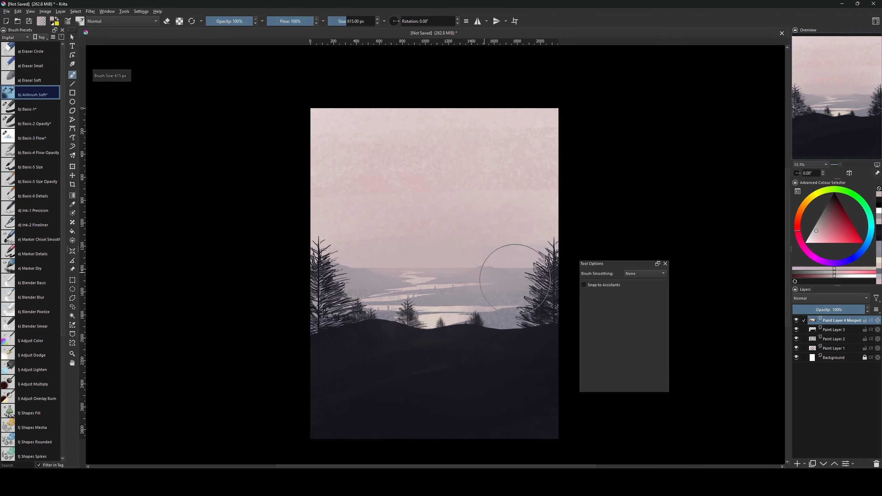
key(bracketright)
key(bracketright)
key(bracketright)
- Add a new paint layer above the merged tree layer and pick a pale yellow painting colour
key(Insert)
click(811, 200)
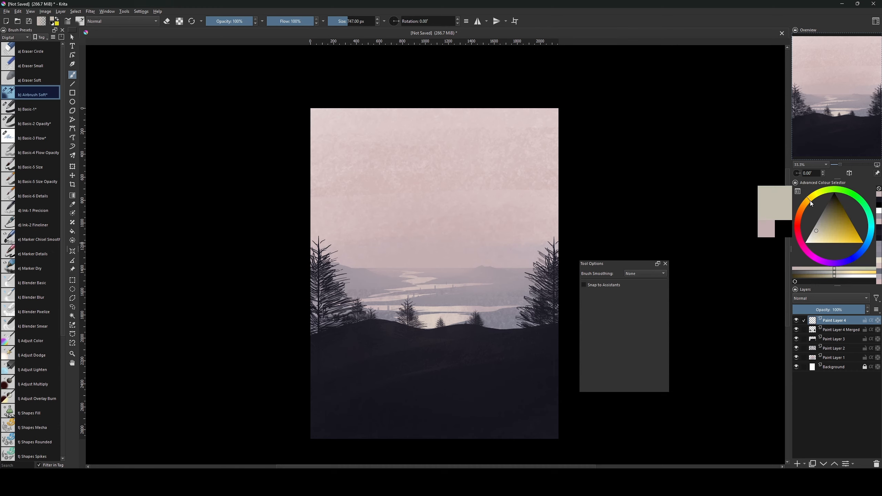
click(815, 239)
- Enlarge the airbrush to 1177 px
key(bracketright)
key(bracketright)
key(bracketright)
key(bracketright)
key(bracketright)
key(bracketright)
key(bracketright)
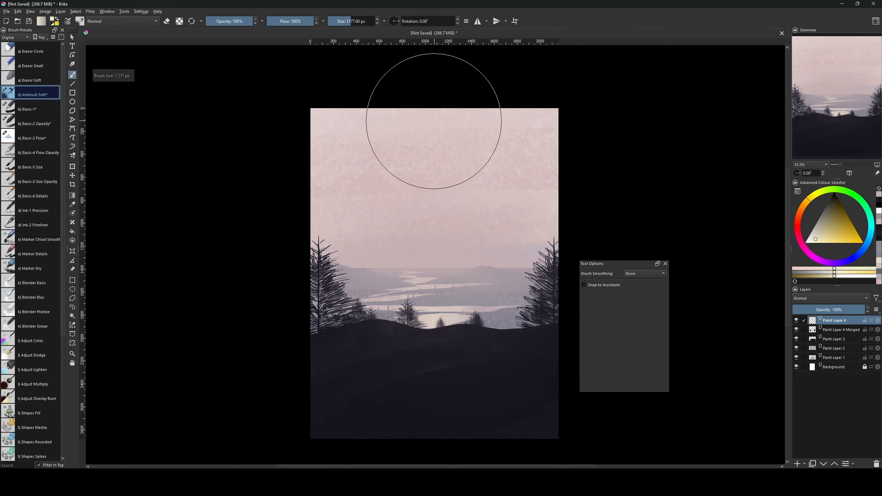
- Set the new layer's blending mode to Screen and airbrush a soft pale glow along the upper edge of the sky
click(806, 298)
click(812, 311)
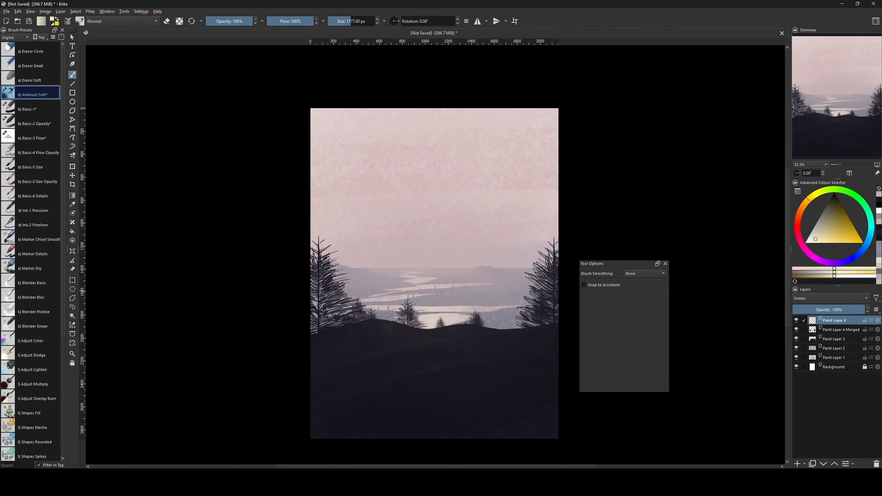
mouse_move(406, 131)
mouse_down()
mouse_move(433, 109)
mouse_move(365, 128)
mouse_move(500, 88)
mouse_move(473, 113)
mouse_up()
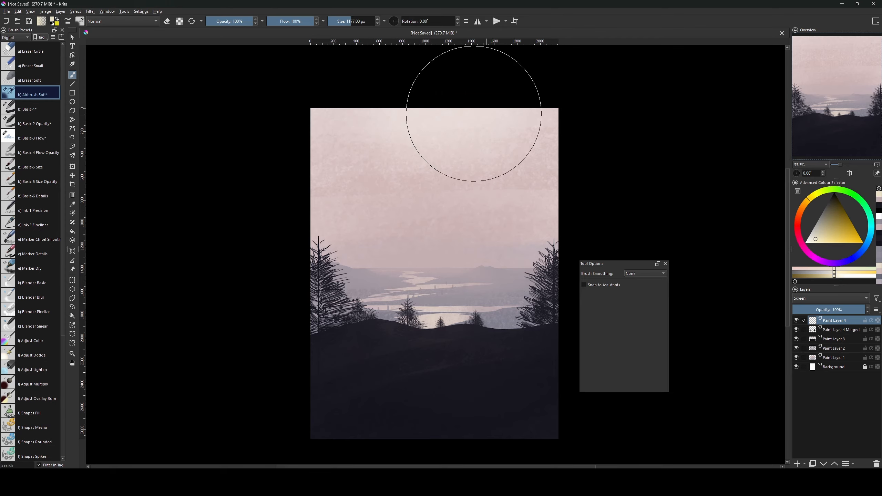
key(bracketright)
key(bracketright)
key(bracketright)
key(bracketright)
key(bracketright)
key(bracketright)
key(bracketright)
key(bracketleft)
key(bracketleft)
key(bracketleft)
key(bracketleft)
key(bracketleft)
key(bracketleft)
key(bracketleft)
key(bracketleft)
key(bracketleft)
key(bracketleft)
key(bracketleft)
key(bracketleft)
key(bracketleft)
key(bracketleft)
key(bracketleft)
key(bracketleft)
key(bracketleft)
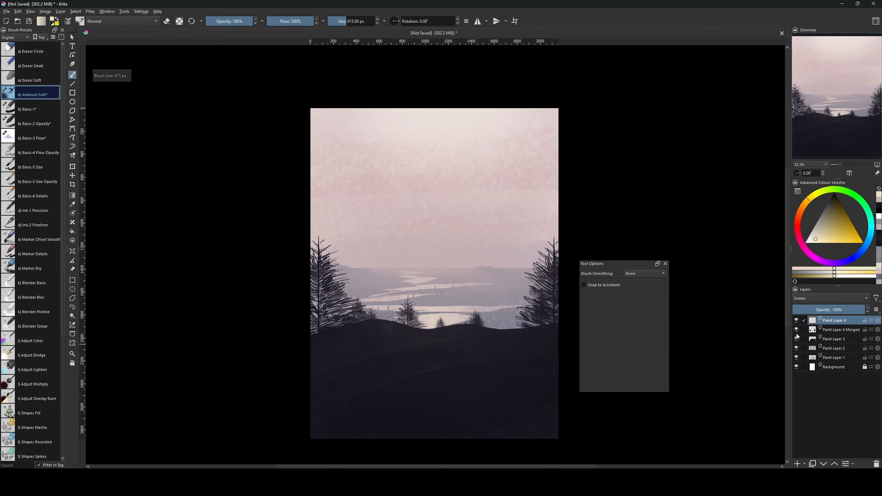
- Hide and show the Screen layer to compare the glow, and lower its opacity to about 65%
click(796, 320)
click(797, 321)
key(bracketright)
key(bracketright)
key(bracketright)
key(bracketright)
key(bracketright)
key(bracketright)
key(bracketright)
key(bracketright)
key(bracketright)
key(bracketright)
key(bracketright)
key(bracketright)
key(bracketright)
key(bracketright)
key(bracketright)
key(bracketright)
key(bracketright)
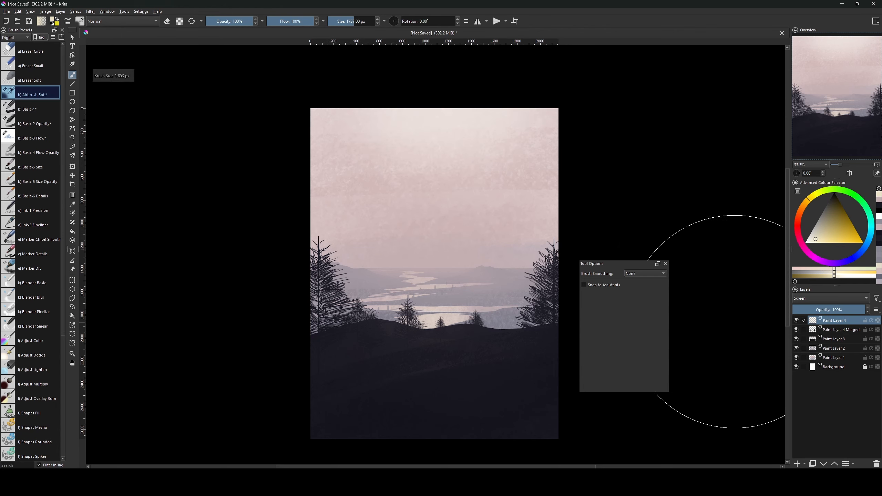
drag(853, 311, 840, 311)
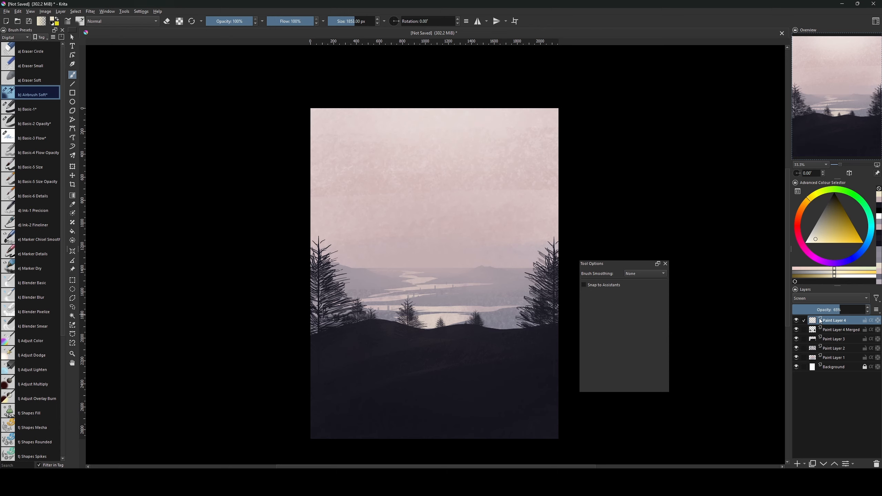
- Merge all the layers, including the background, into one and duplicate the merged layer
shift+click(830, 367)
key(ctrl+e)
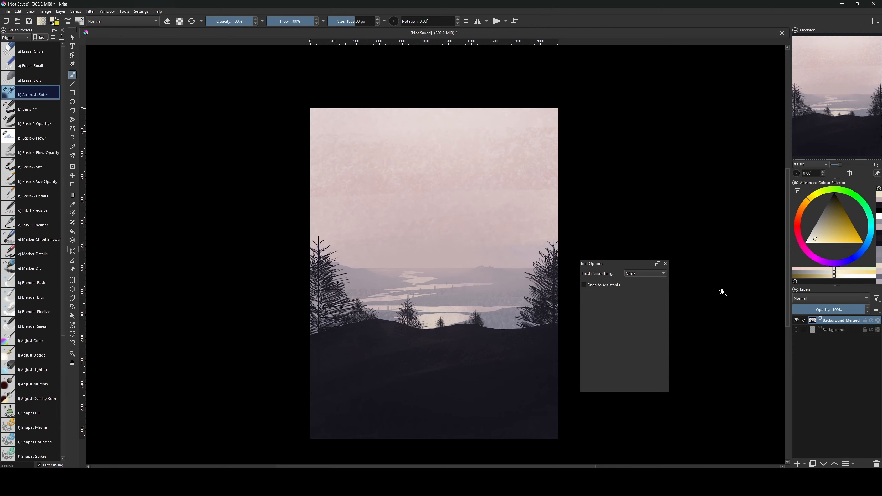
key(ctrl+j)
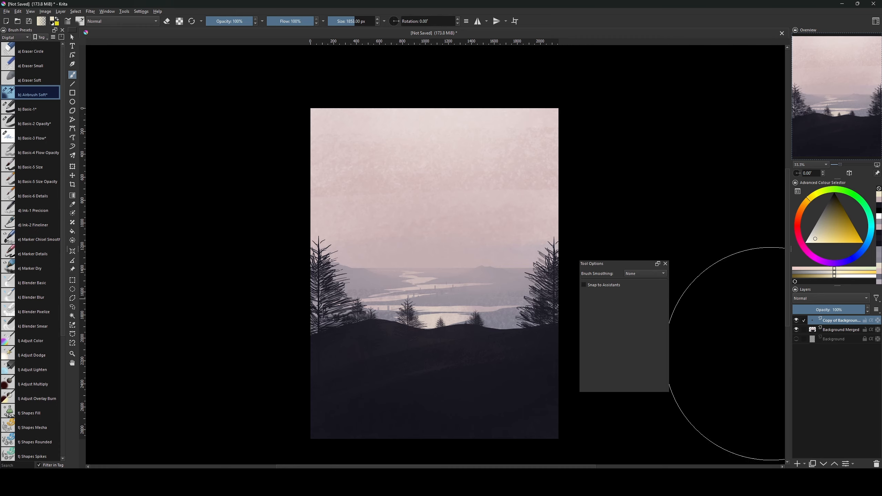
drag(630, 264, 686, 242)
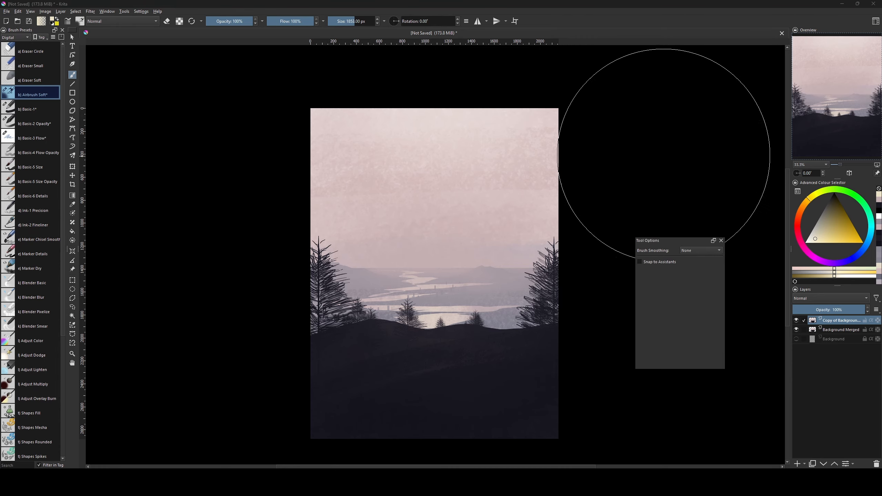
key(bracketleft)
key(bracketleft)
key(bracketleft)
key(bracketleft)
key(bracketleft)
key(bracketleft)
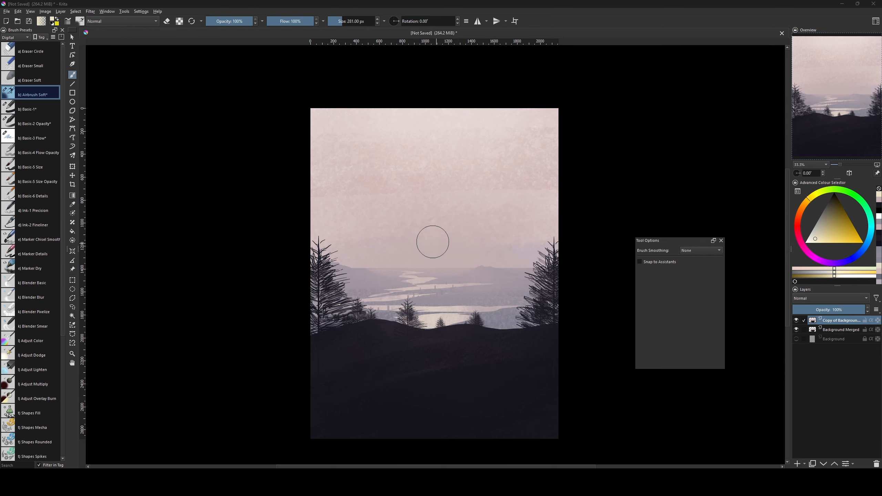
key(bracketright)
key(bracketright)
key(bracketright)
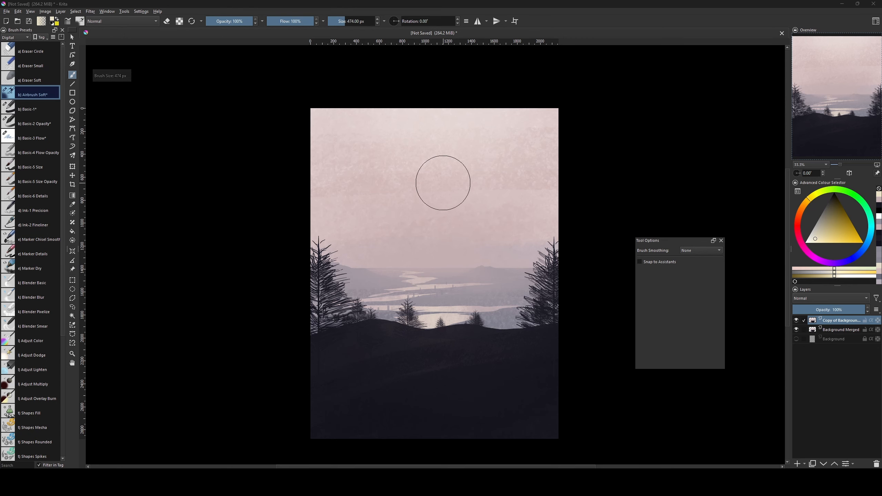
- Apply Colour Balance to the duplicate: shadows red -5 and blue 1, midtones red -4 and blue 3, highlights red 15 and blue -7
key(ctrl+b)
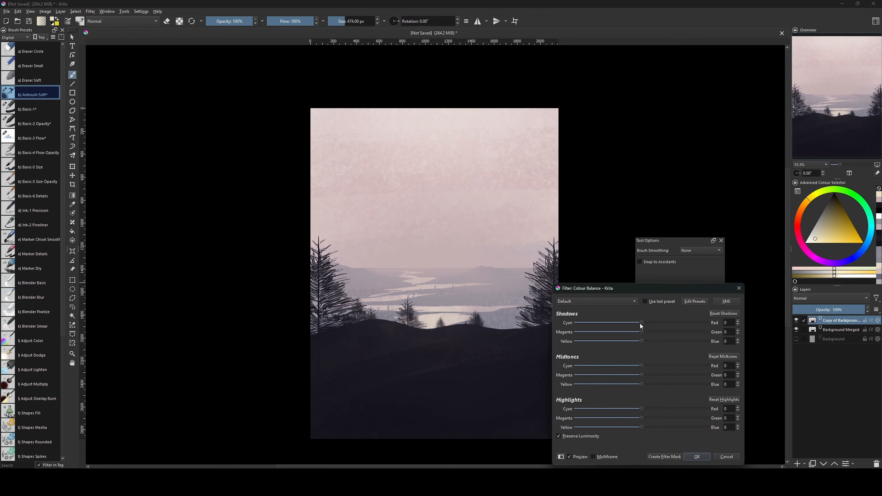
mouse_move(640, 324)
mouse_down()
mouse_move(624, 325)
mouse_move(643, 324)
mouse_up()
drag(645, 341, 646, 344)
drag(636, 366, 639, 366)
drag(647, 384, 652, 406)
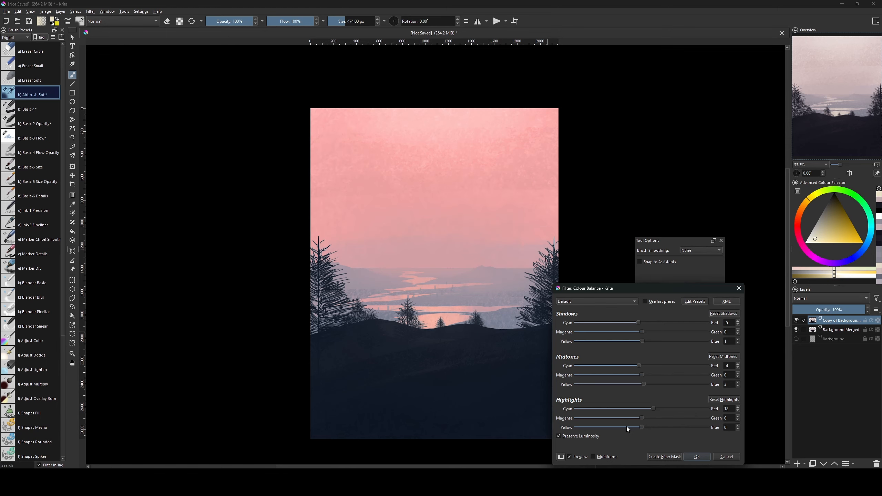
drag(643, 428, 635, 427)
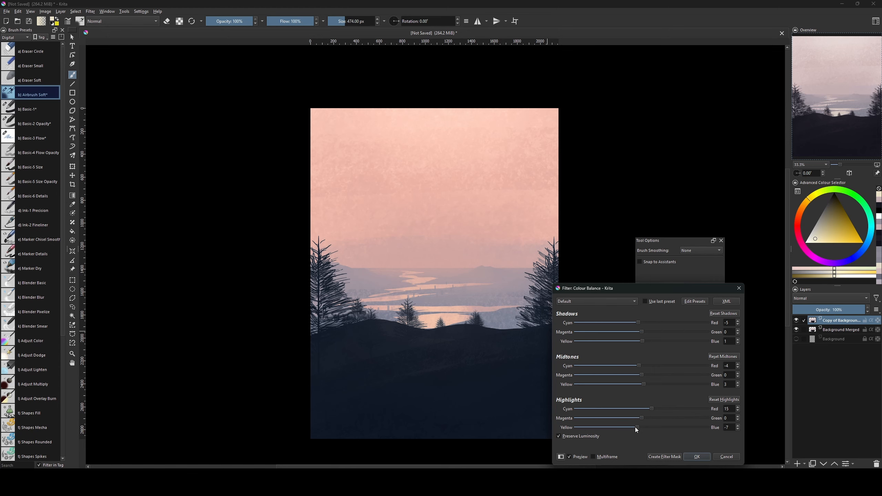
click(696, 457)
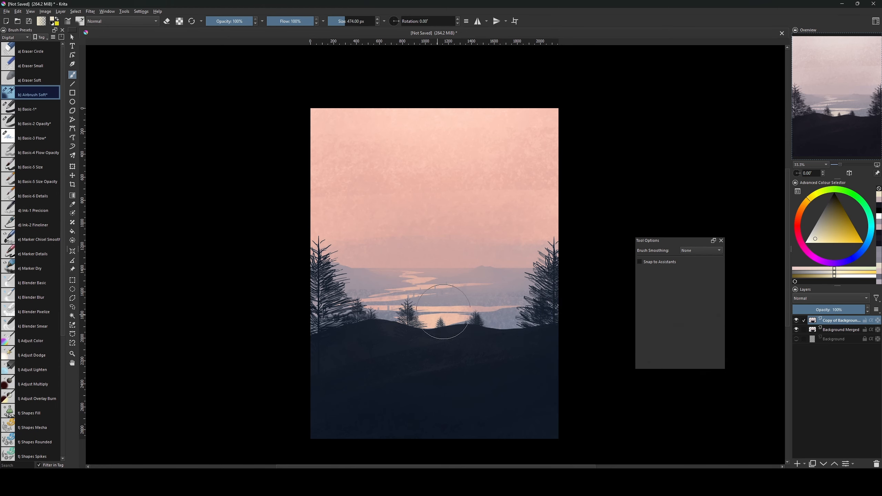
key(bracketleft)
key(bracketleft)
key(bracketleft)
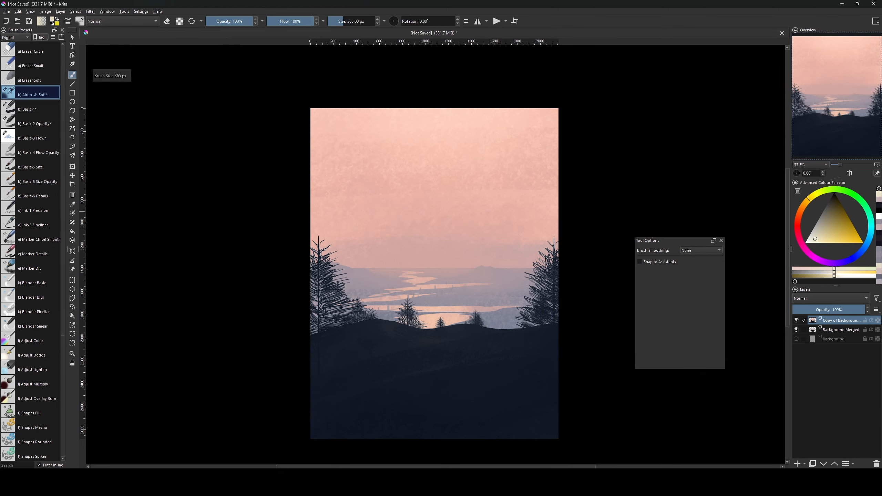
- Apply a Levels adjustment to the duplicated layer with input black 5, gamma about 1.113 and input white 249
key(ctrl+l)
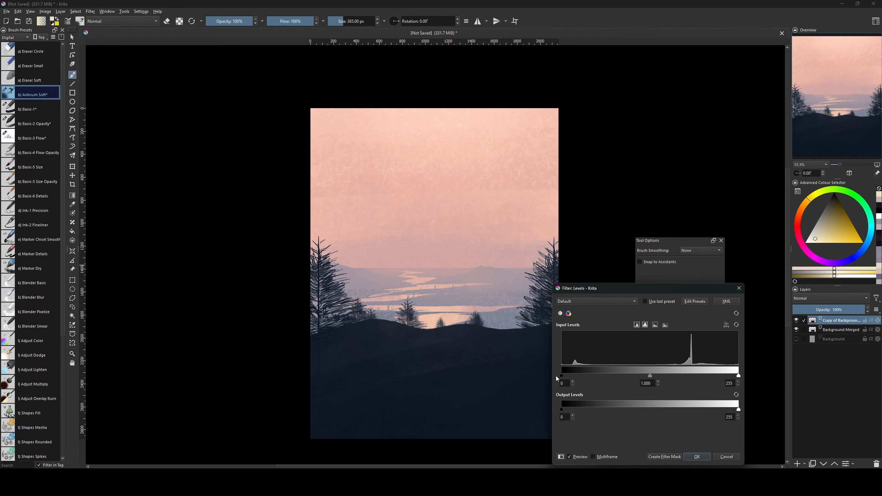
drag(562, 377, 566, 378)
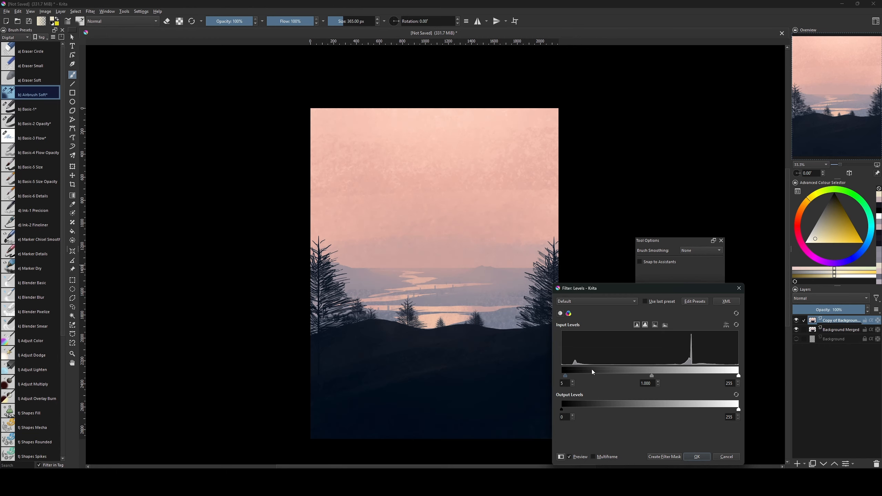
drag(741, 375, 736, 378)
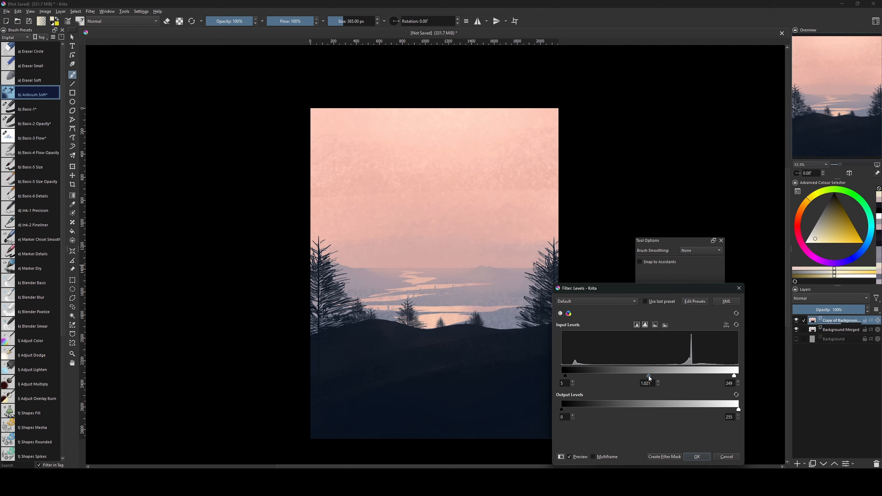
mouse_move(649, 377)
mouse_down()
mouse_move(658, 377)
mouse_move(633, 375)
mouse_move(663, 375)
mouse_move(646, 376)
mouse_up()
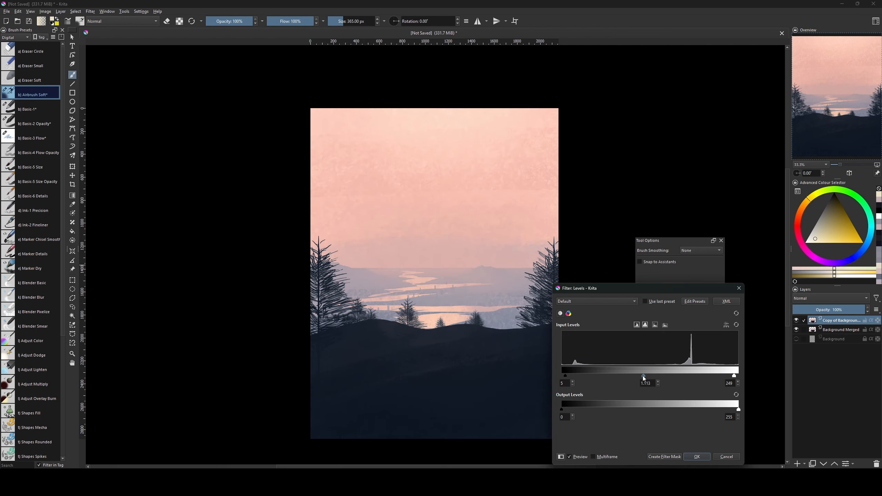
click(698, 457)
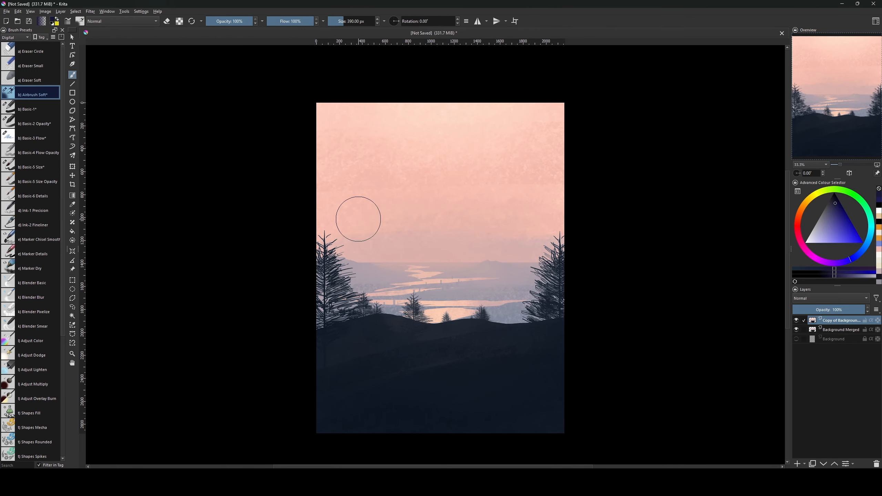
key(1)
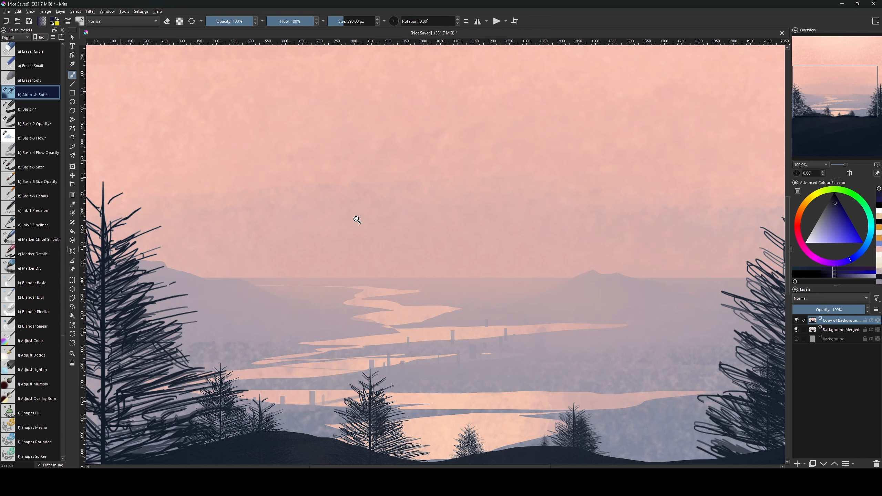
key(minus)
key(minus)
key(minus)
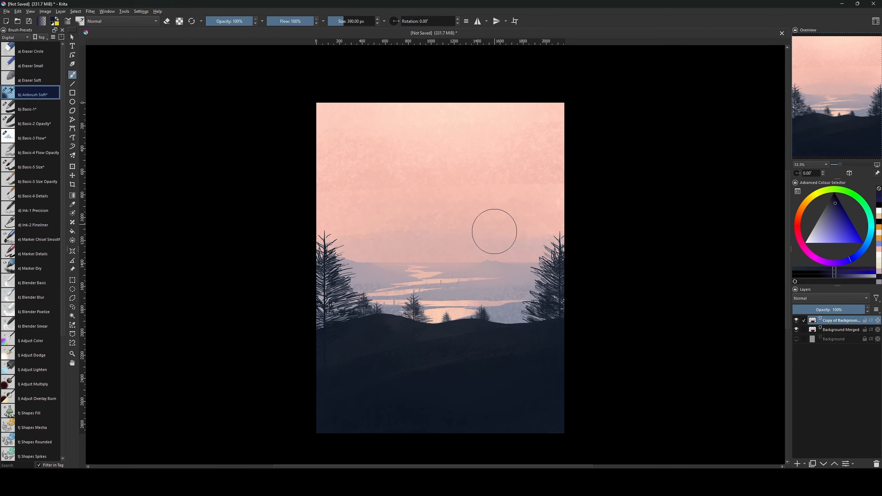
- Add a new paint layer above the colour-corrected copy and set its blending mode to Overlay
key(Insert)
click(832, 298)
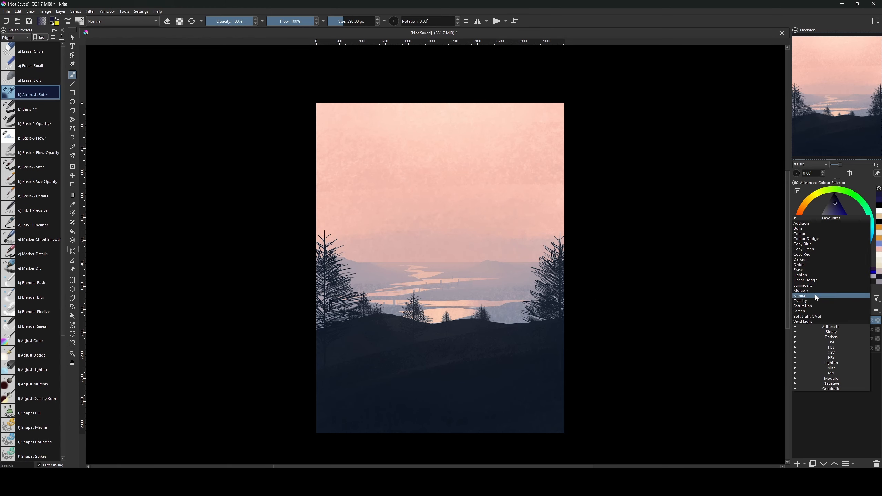
click(817, 301)
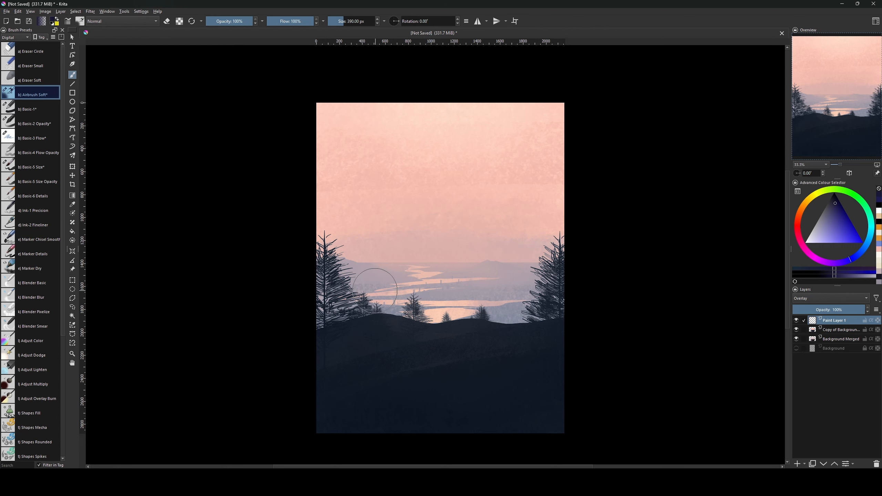
- Choose a gradient preset that fades to transparency and draw it from the valley's centre outward past the canvas's lower-left corner
key(v)
key(b)
key(g)
click(42, 22)
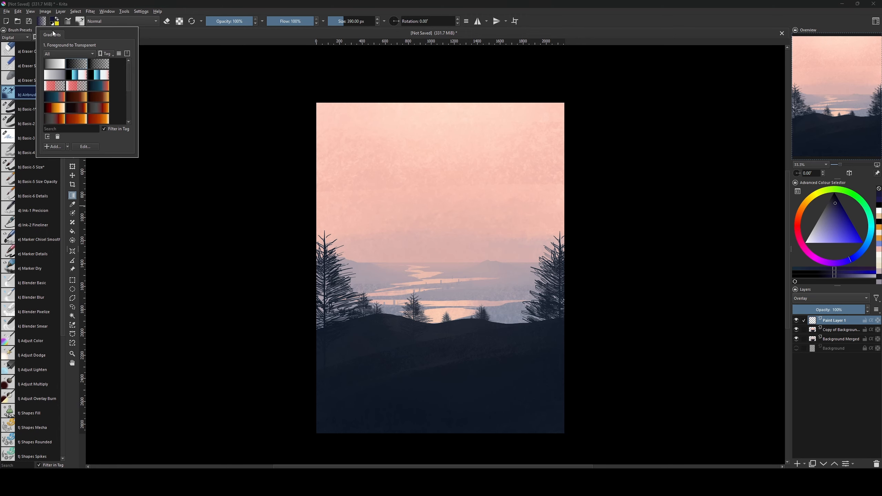
click(101, 66)
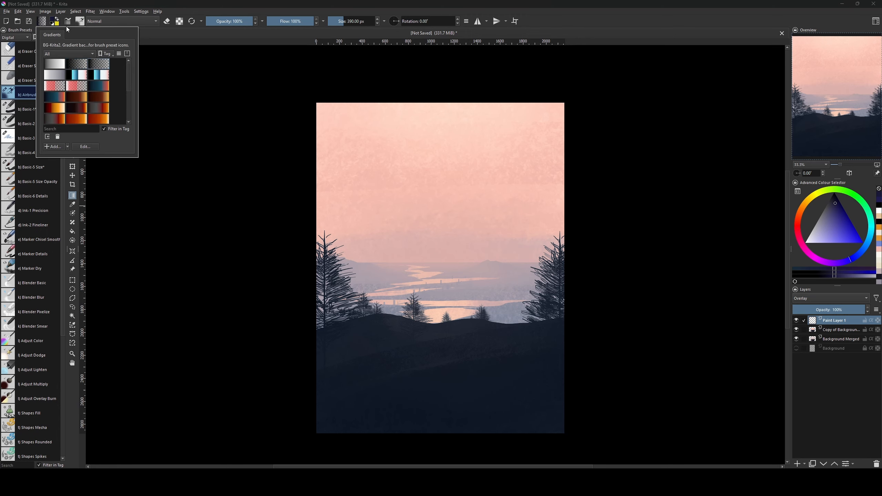
click(448, 256)
drag(448, 254, 214, 448)
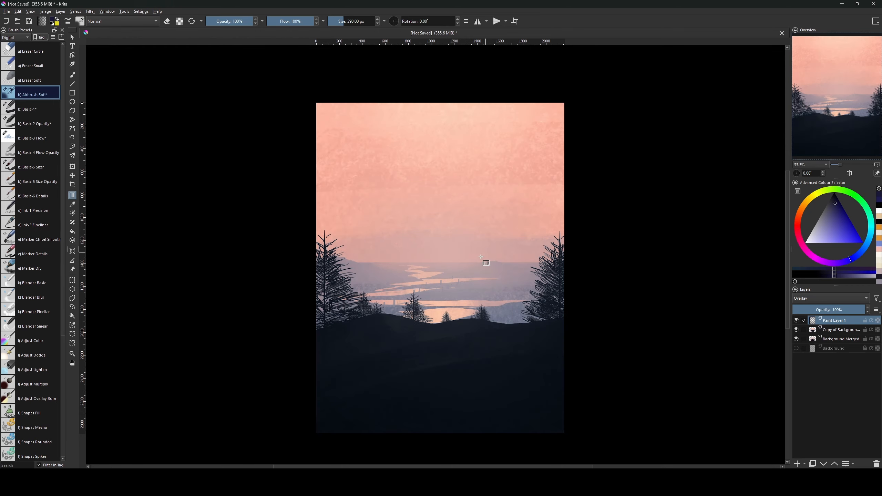
- Lower the Overlay gradient layer's opacity to 52% and merge it down into the colour-corrected copy
mouse_move(846, 307)
mouse_down()
mouse_move(805, 313)
mouse_move(831, 314)
mouse_up()
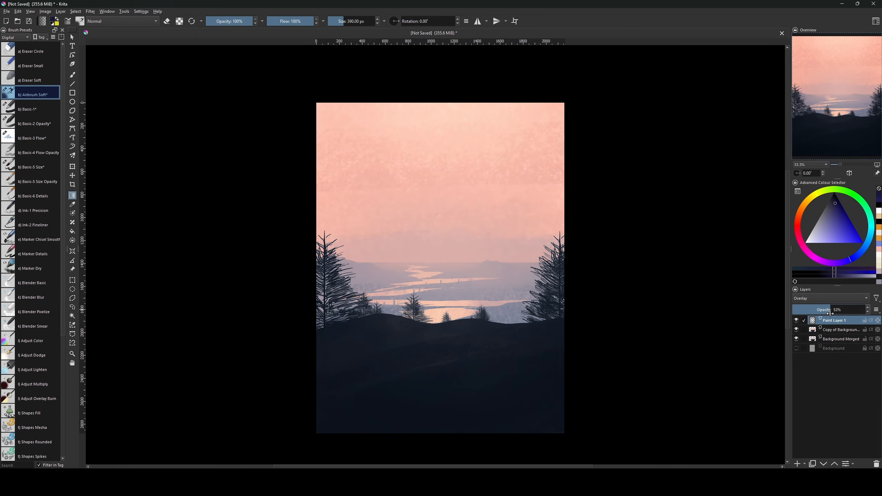
key(shift+Delete)
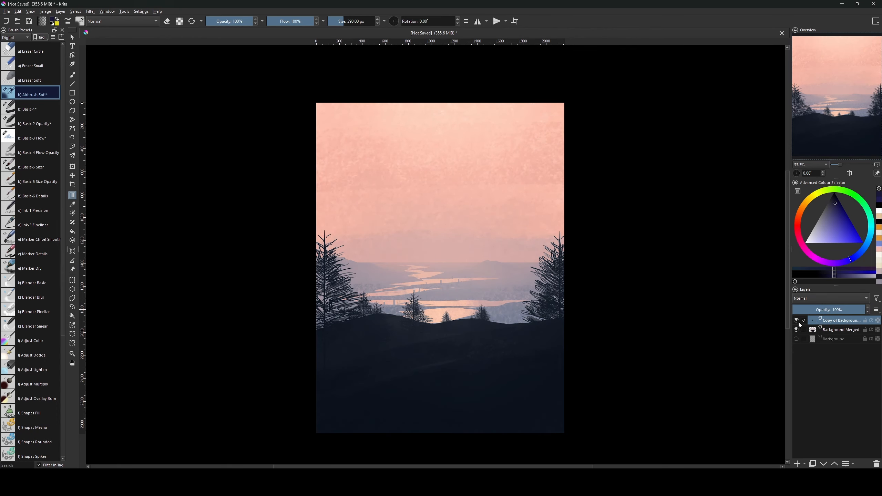
- Add a new paint layer on top and fill it entirely with a neutral mid grey
key(Insert)
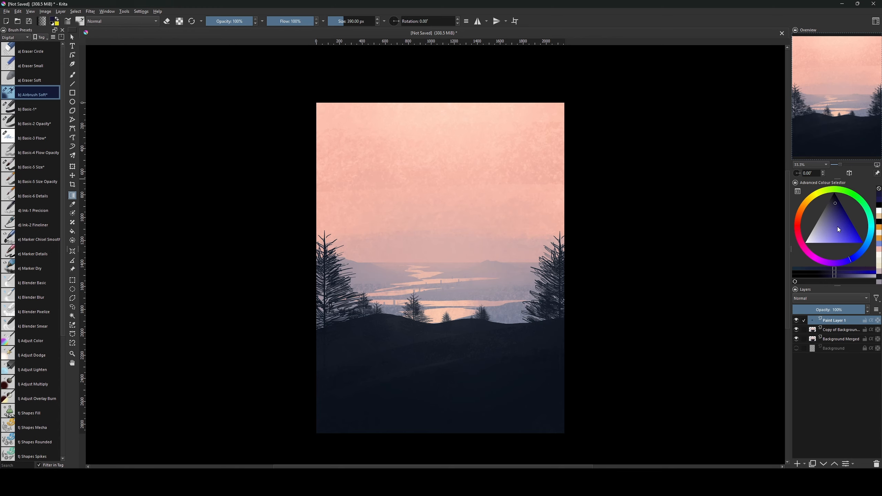
drag(837, 226, 804, 218)
key(b)
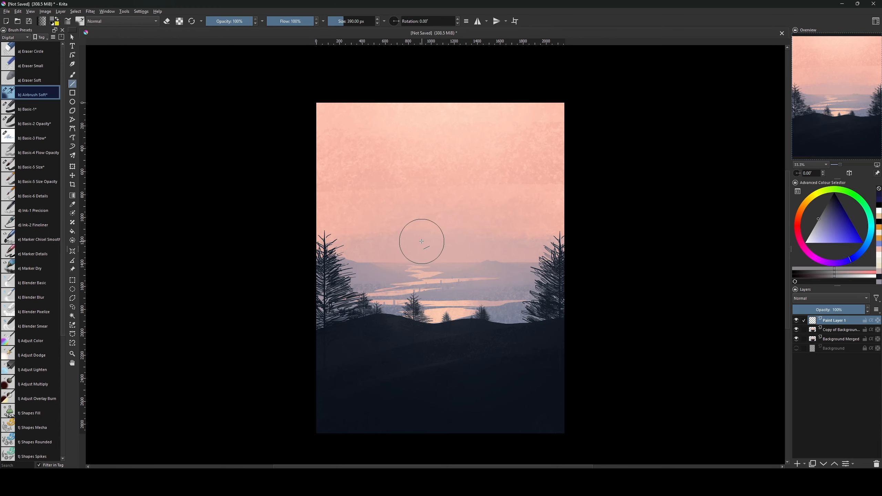
key(f)
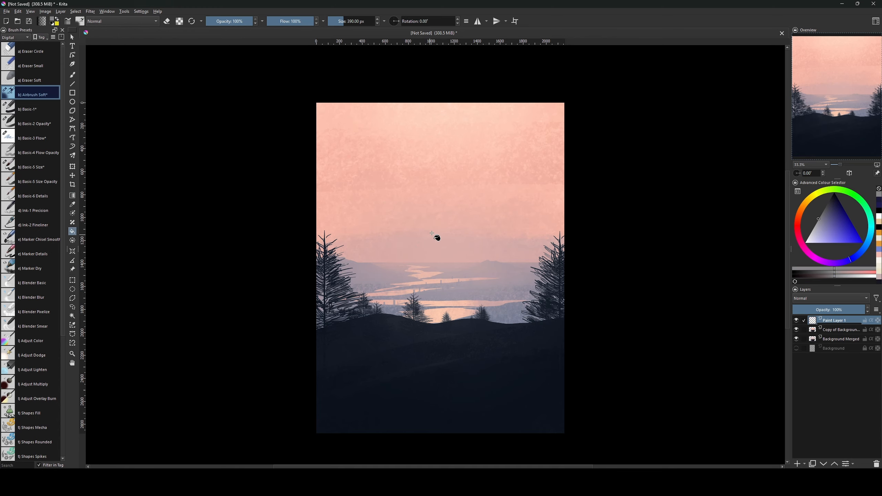
click(434, 239)
key(b)
key(bracketleft)
- Apply the Random Noise filter to the grey layer with level 15 and a reduced opacity
click(97, 13)
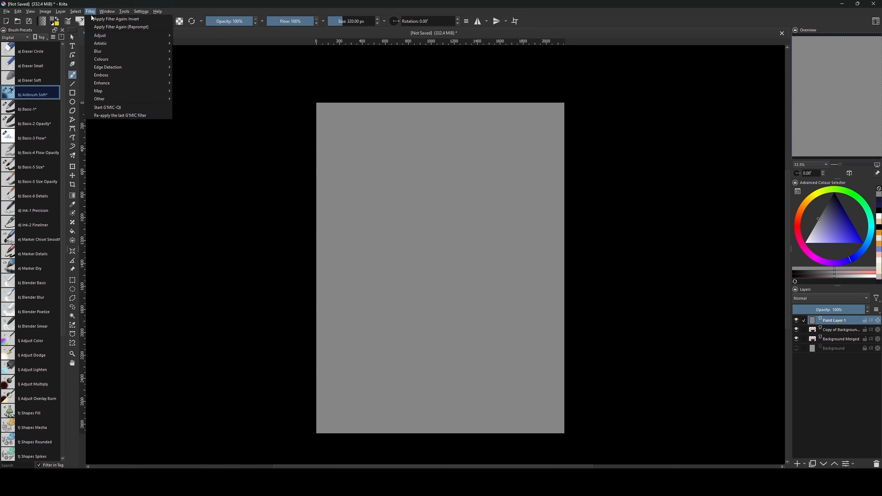
mouse_move(130, 98)
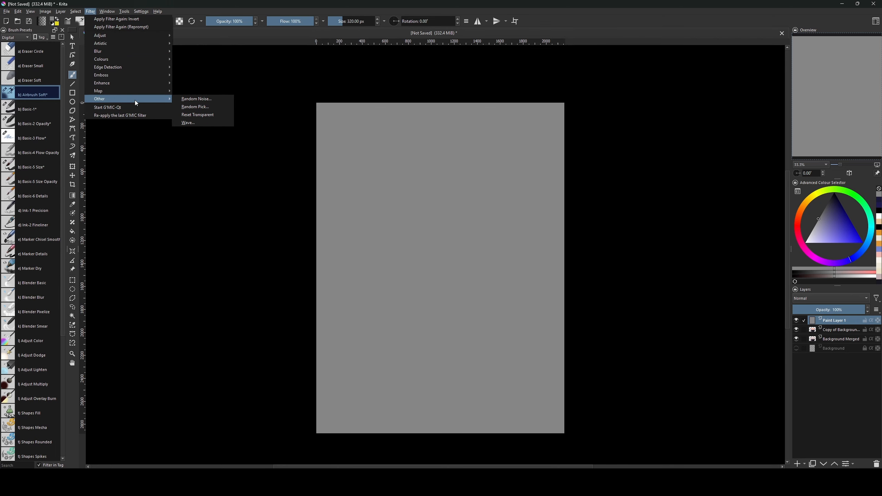
click(195, 99)
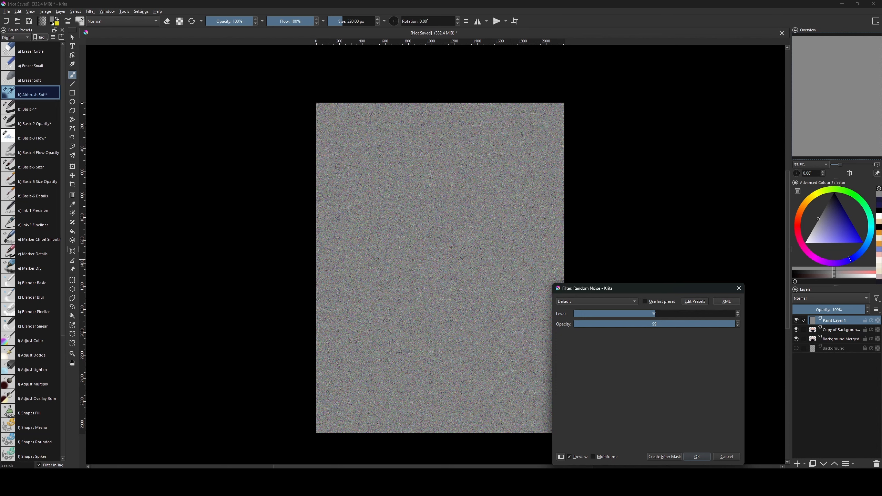
drag(648, 316, 599, 319)
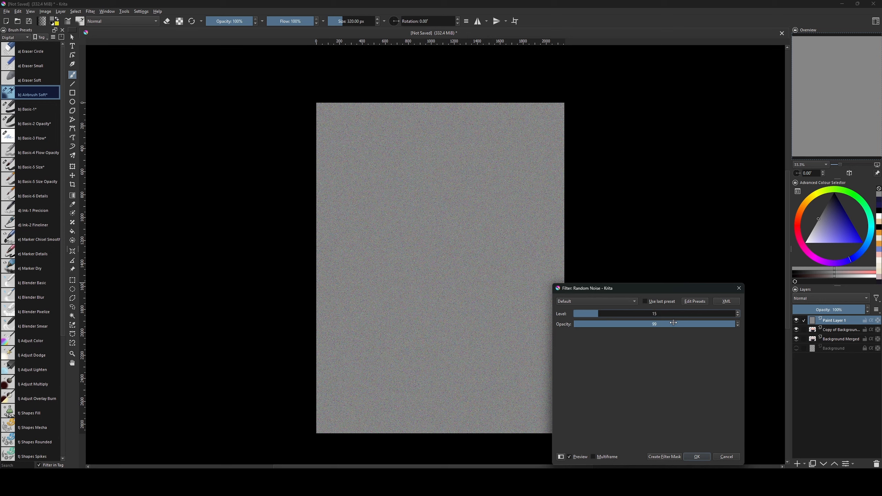
drag(674, 323, 627, 325)
click(692, 457)
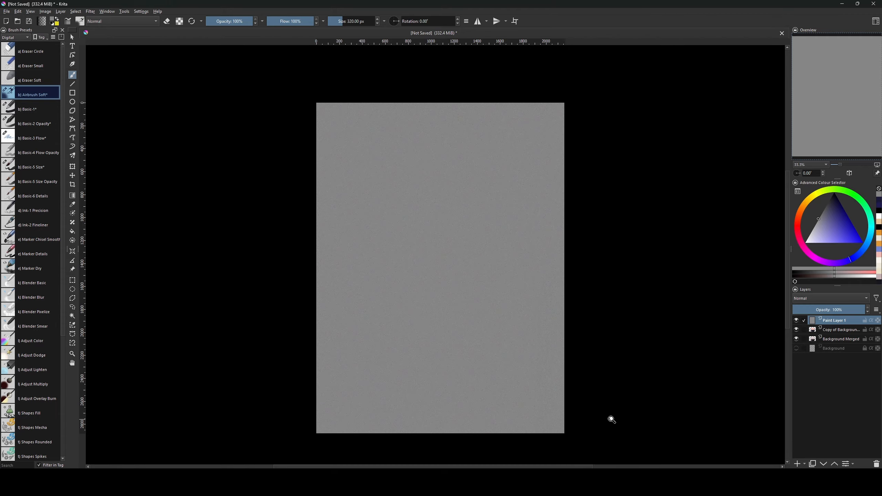
- Desaturate the coloured noise layer using the Lightness method
key(ctrl+plus)
key(ctrl+plus)
key(ctrl+plus)
key(ctrl+plus)
key(ctrl+plus)
key(ctrl+plus)
key(ctrl+plus)
key(ctrl+plus)
key(ctrl+plus)
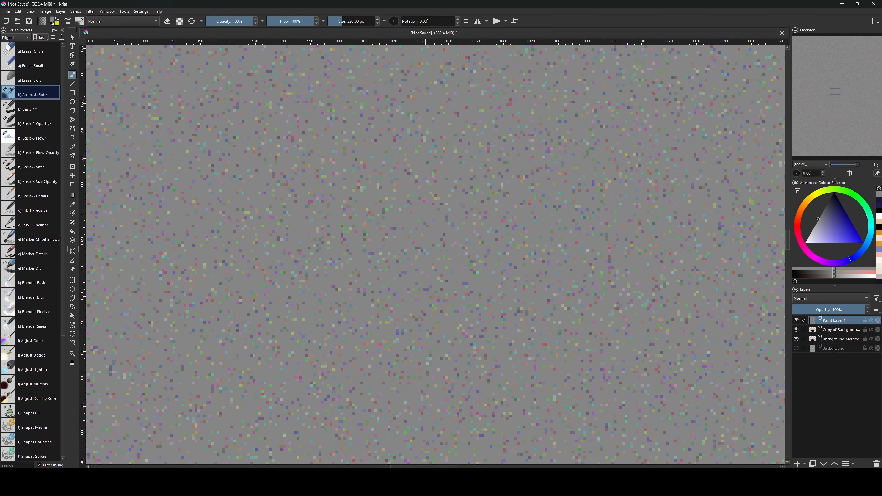
key(ctrl+shift+u)
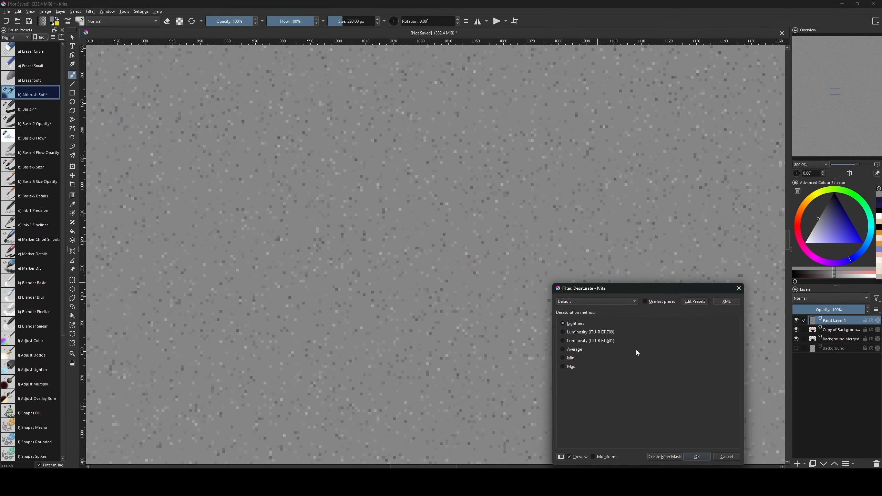
click(698, 457)
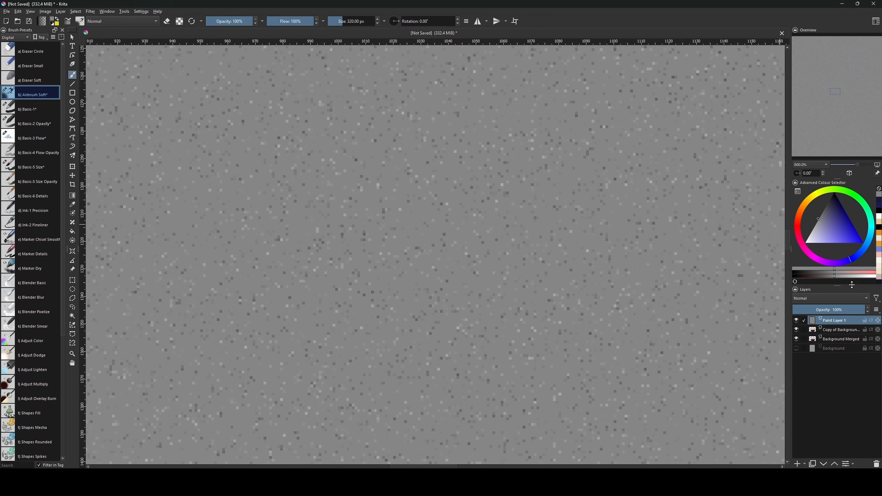
- Set the noise layer's blending mode to Overlay and check the grain over the painting at several magnifications
click(824, 299)
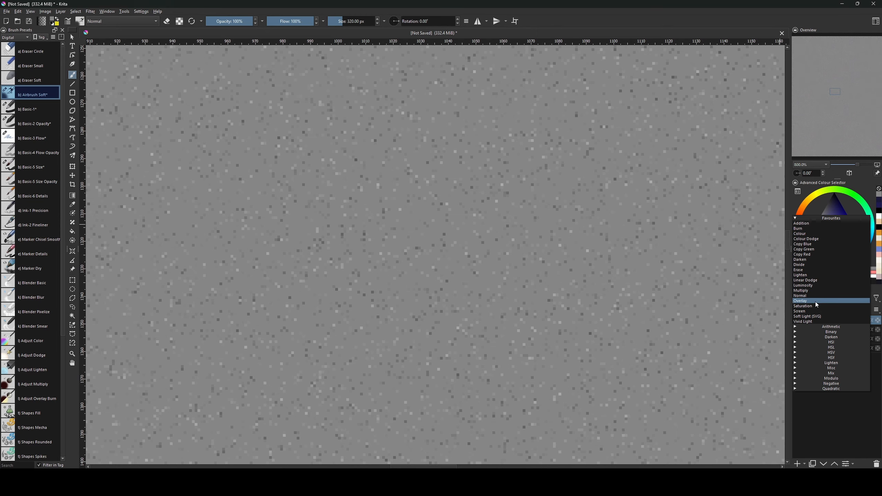
click(815, 301)
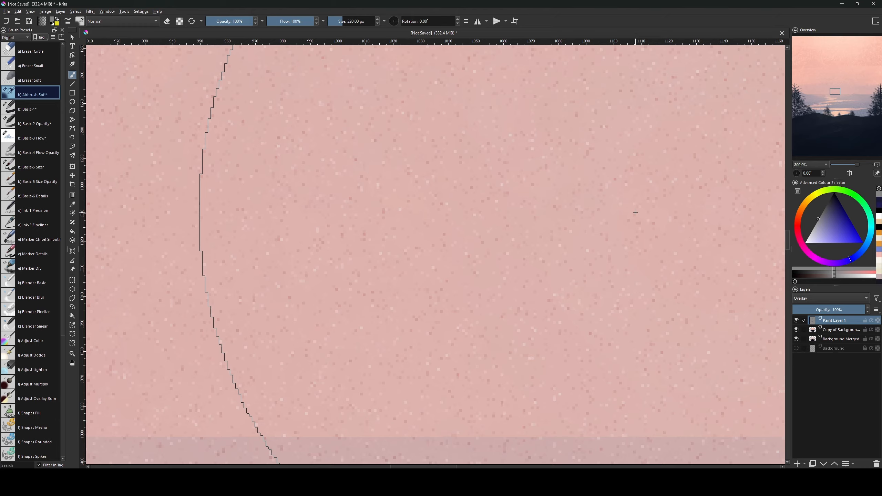
scroll(636, 212, down, 6)
scroll(469, 248, down, 4)
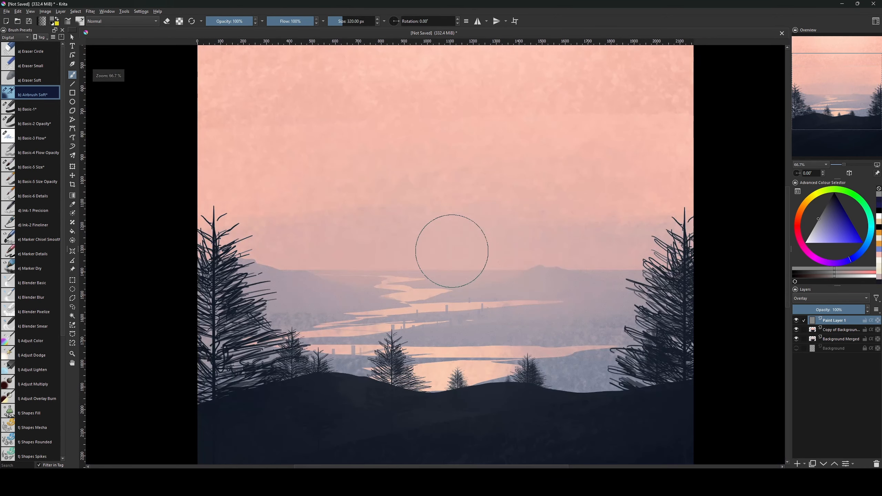
scroll(452, 251, up, 2)
scroll(452, 251, up, 3)
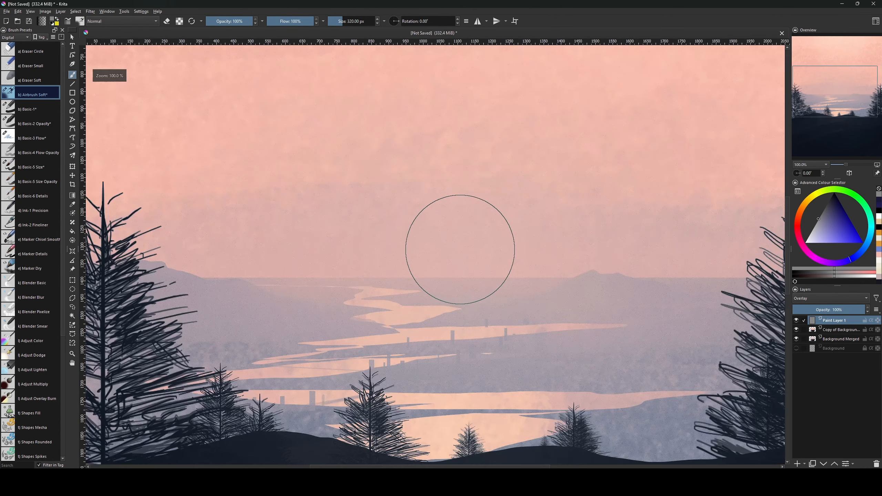
scroll(452, 251, down, 3)
scroll(452, 251, down, 1)
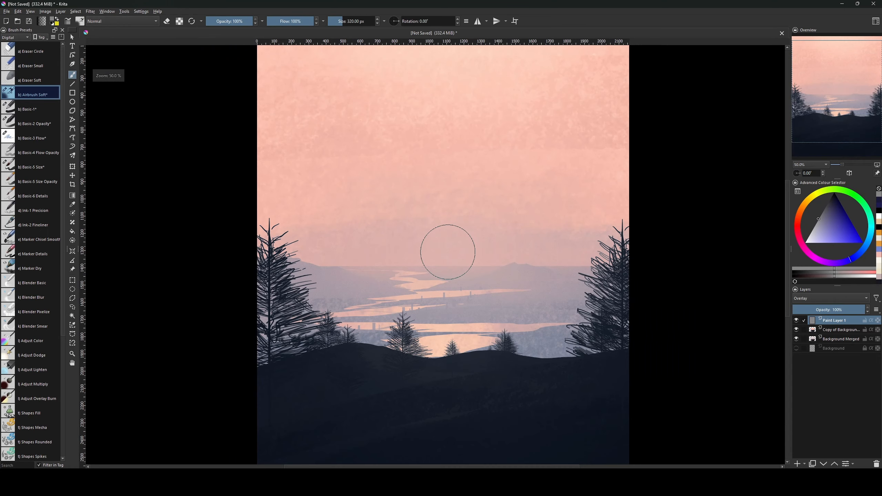
key(bracketleft)
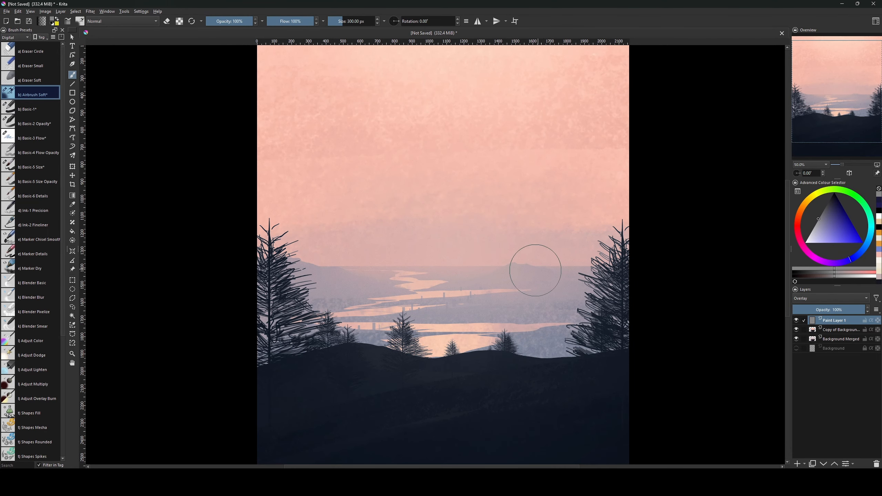
key(minus)
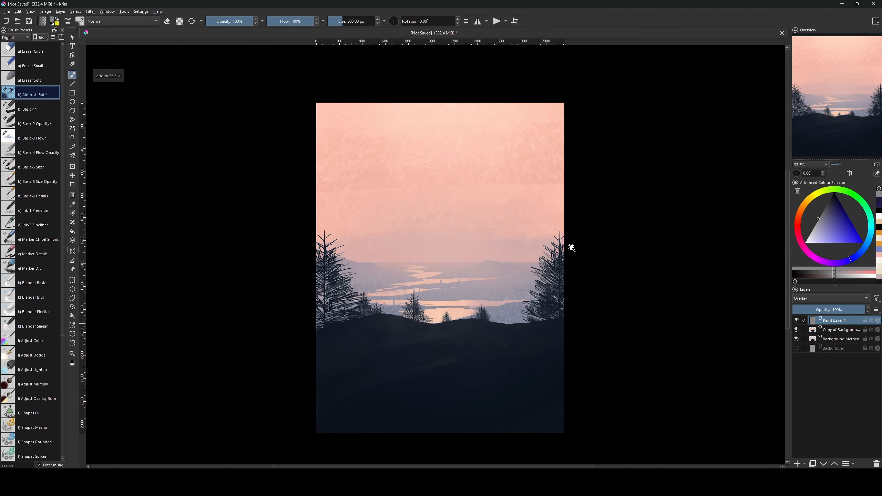
- Merge the noise layer with a duplicate of the colour-corrected copy and duplicate the merged layer
click(835, 329)
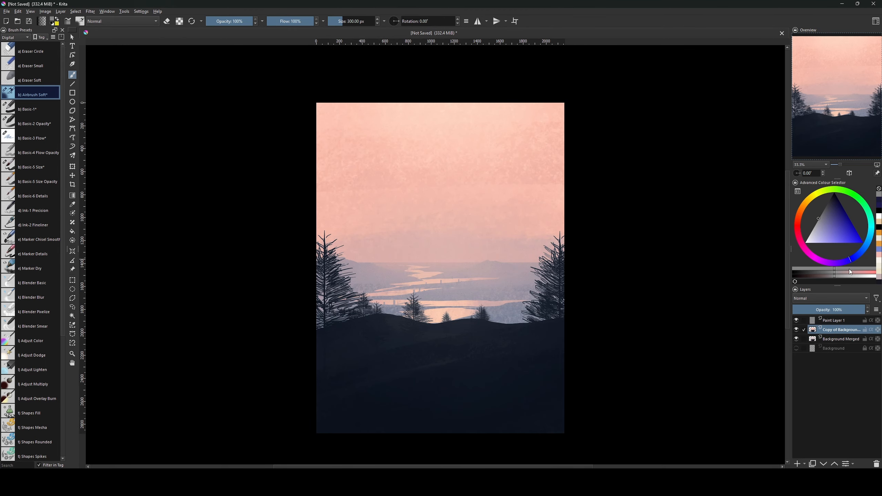
key(ctrl+j)
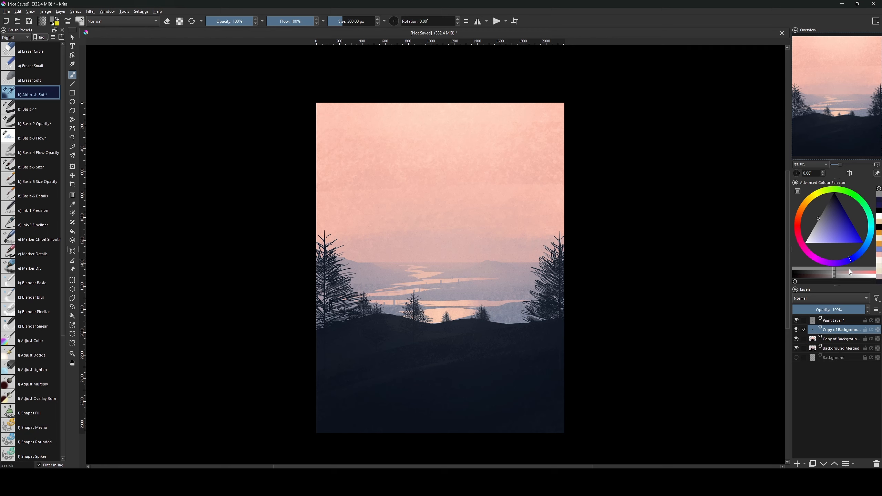
ctrl+click(833, 322)
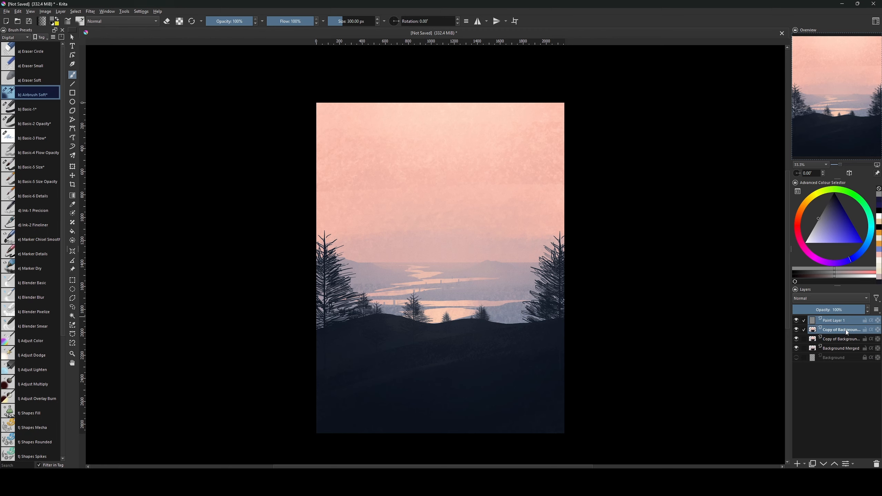
key(ctrl+e)
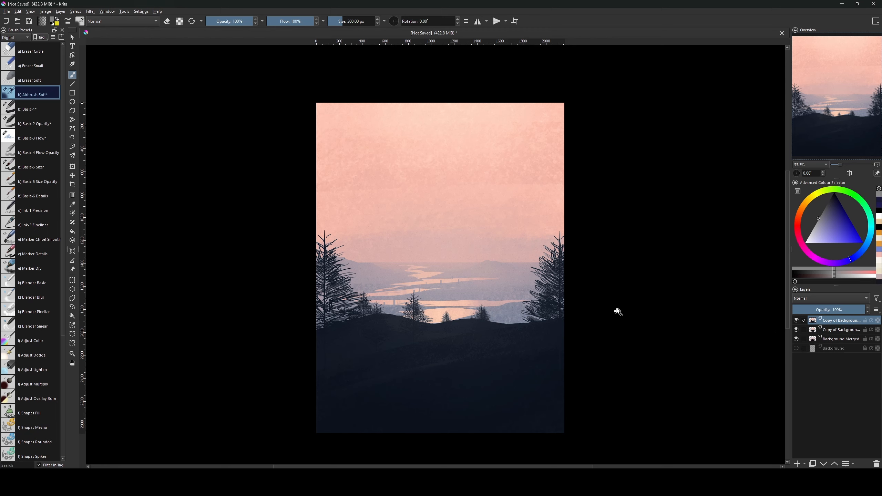
key(ctrl+j)
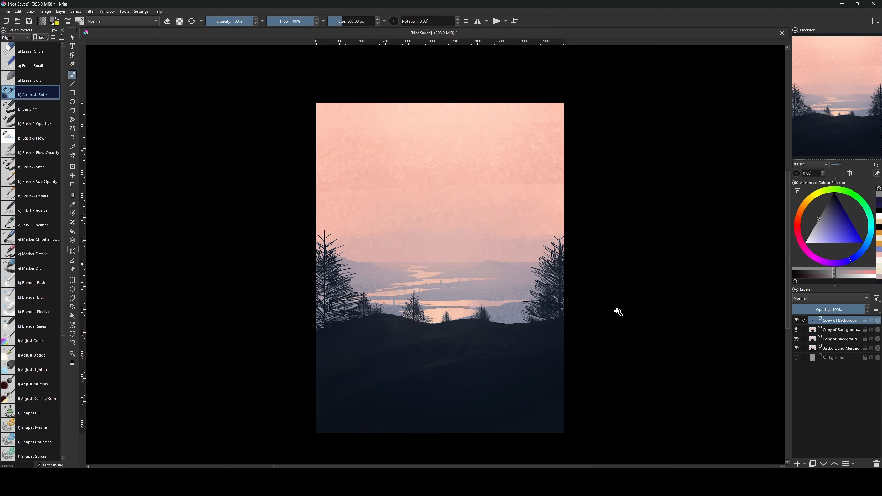
- Look through the layer blending mode categories from Quadratic up to Misc for the modes that copy a single colour channel
click(824, 297)
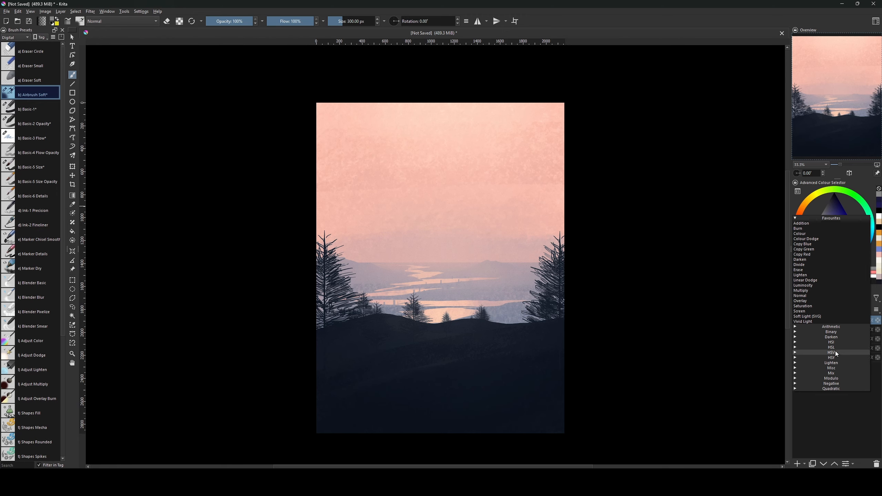
click(796, 388)
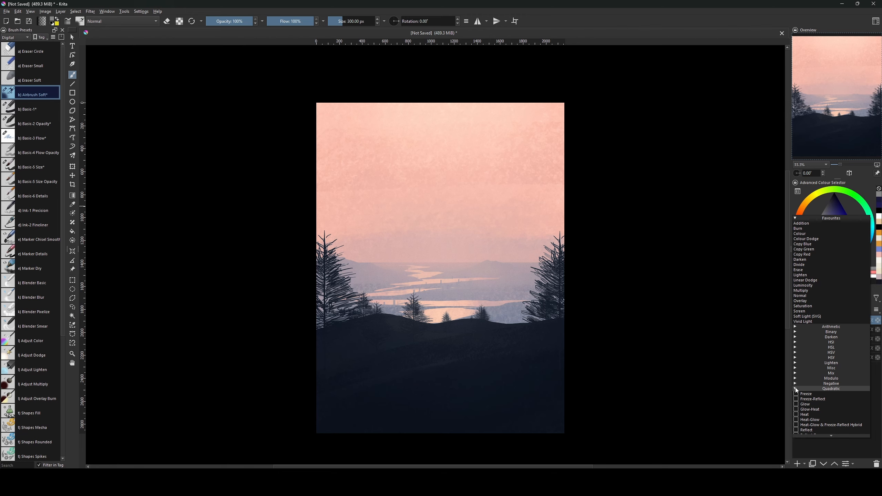
click(796, 389)
click(796, 385)
click(796, 385)
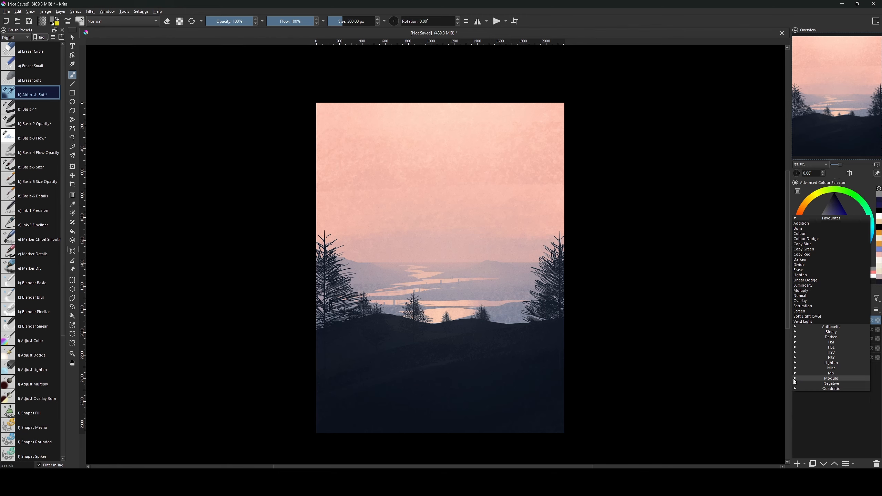
click(796, 379)
click(795, 378)
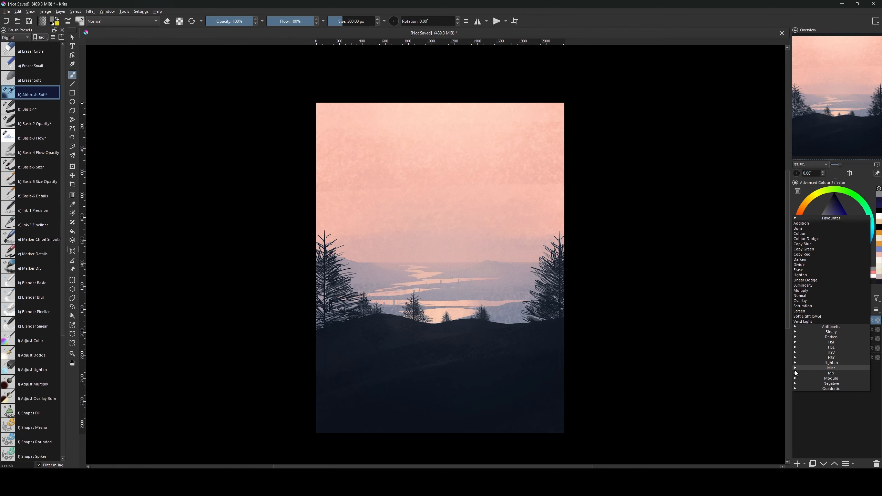
click(795, 373)
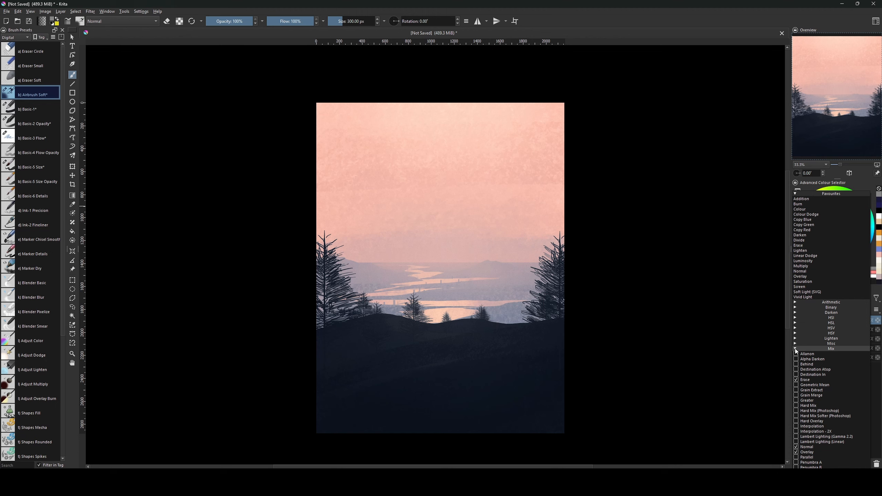
click(796, 348)
click(796, 369)
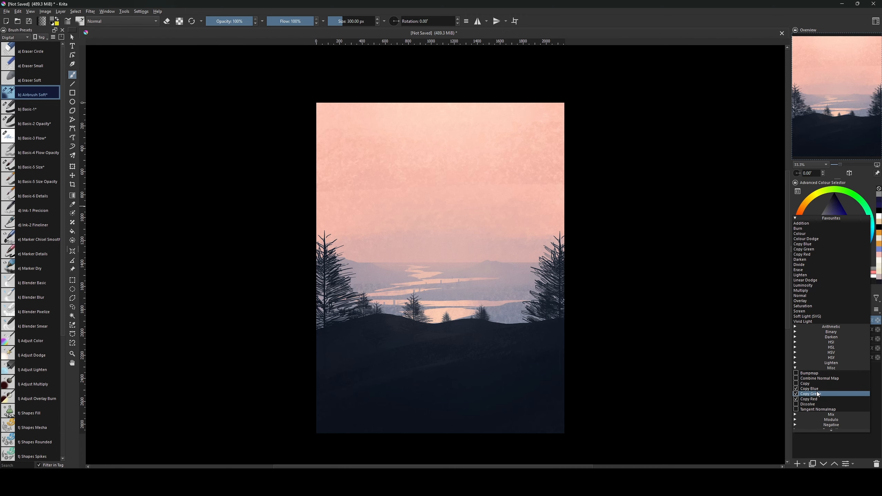
click(799, 368)
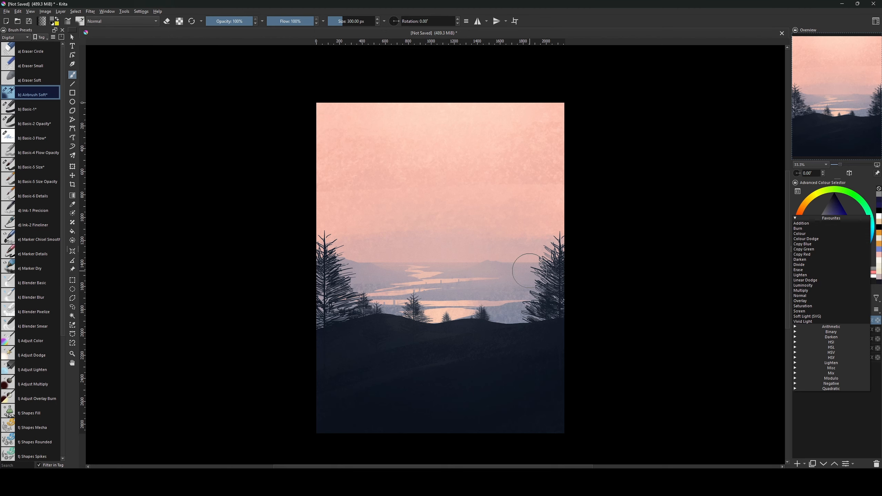
click(850, 397)
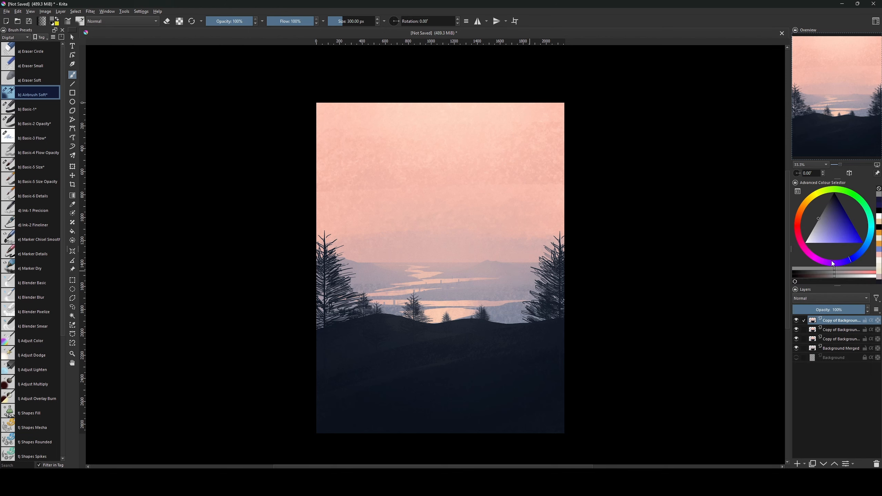
- Duplicate the topmost merged painting layer and set the duplicate's blending mode to Copy Blue
key(1)
key(ctrl+minus)
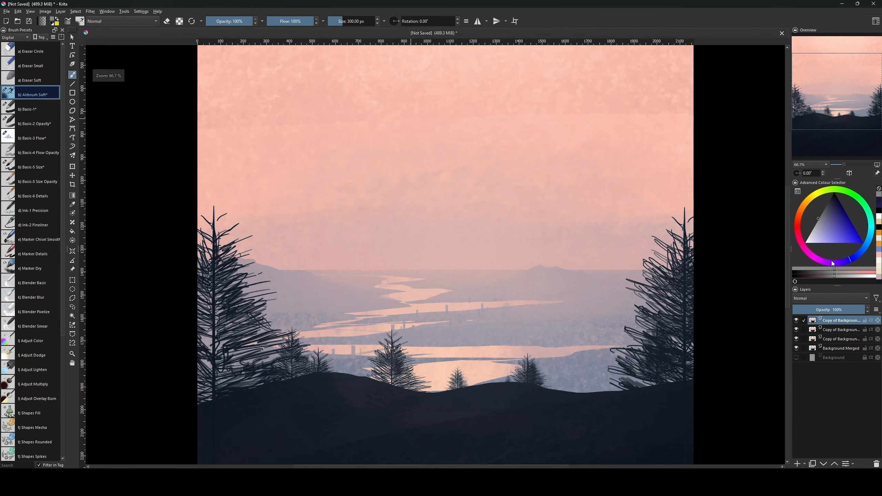
mouse_move(602, 351)
mouse_down()
mouse_move(563, 323)
mouse_move(596, 305)
mouse_up()
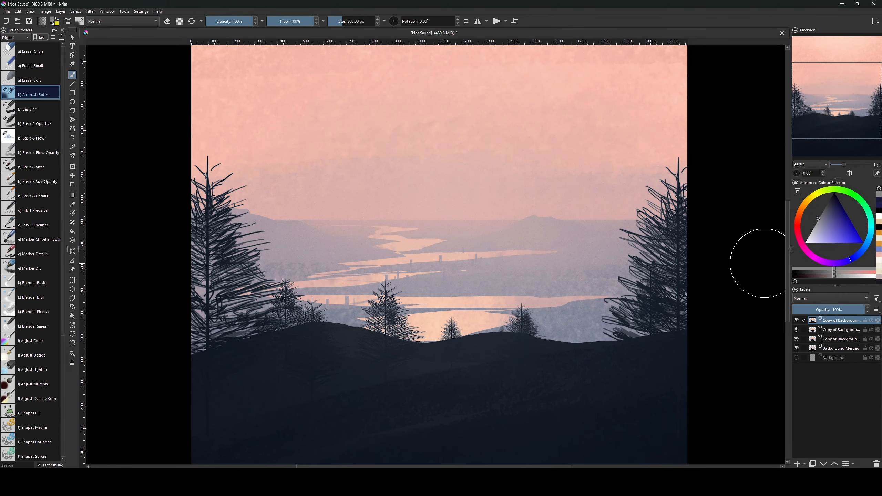
key(ctrl+j)
click(817, 299)
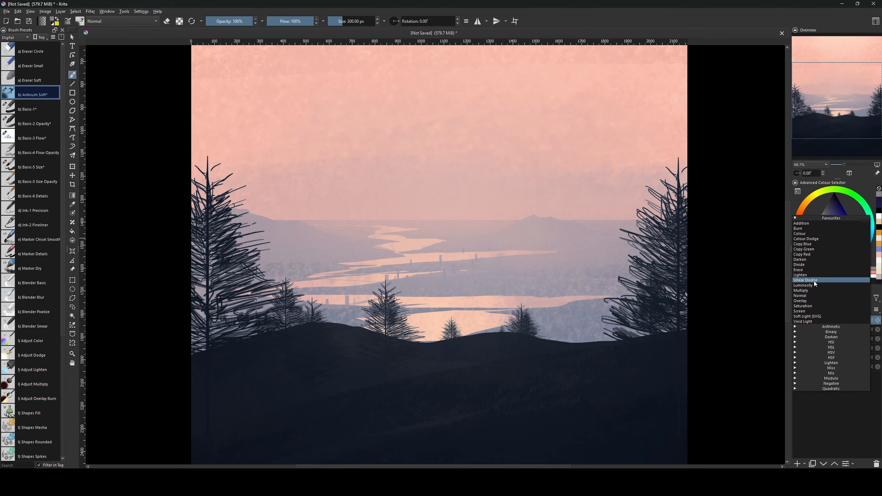
click(812, 245)
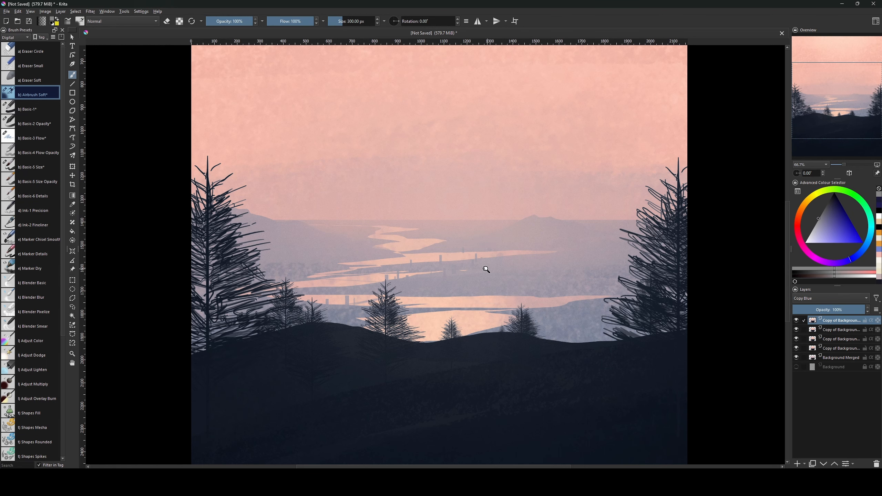
- Shift the Copy Blue layer very slightly to the left with the Transform tool
key(ctrl+t)
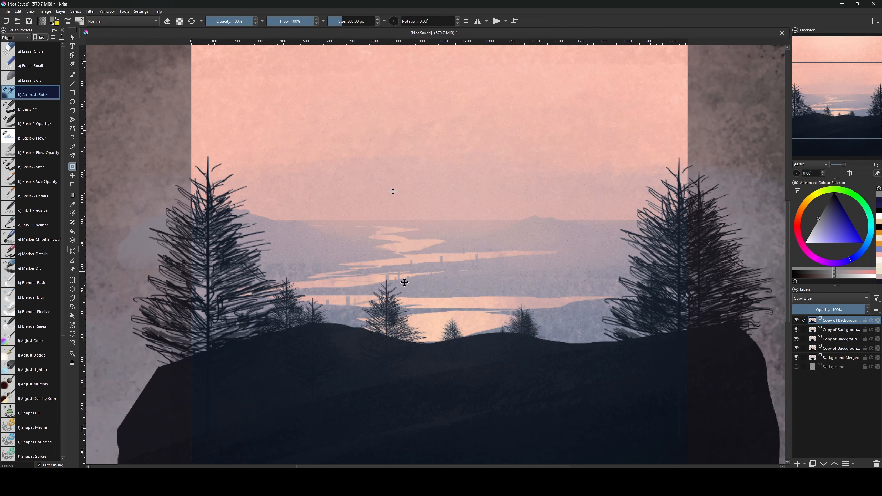
drag(440, 291, 439, 291)
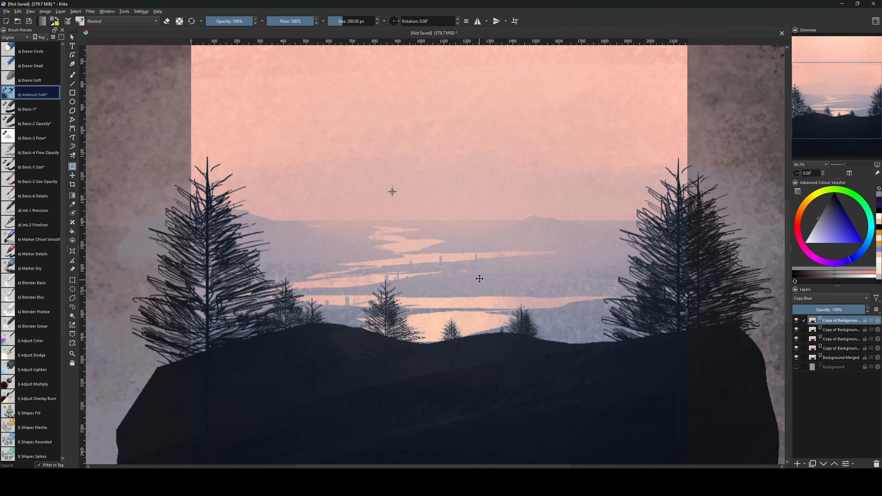
key(Return)
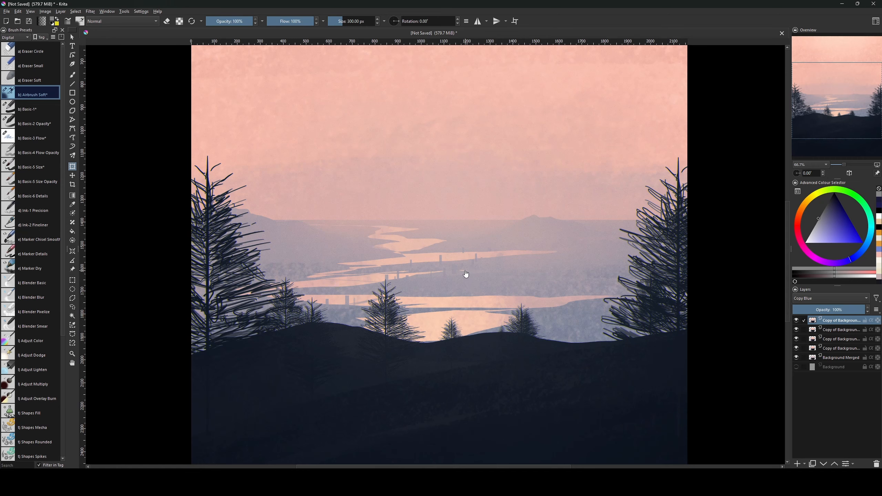
- Examine the colour fringing on the right-hand tree, the valley and the whole painting
drag(601, 255, 488, 254)
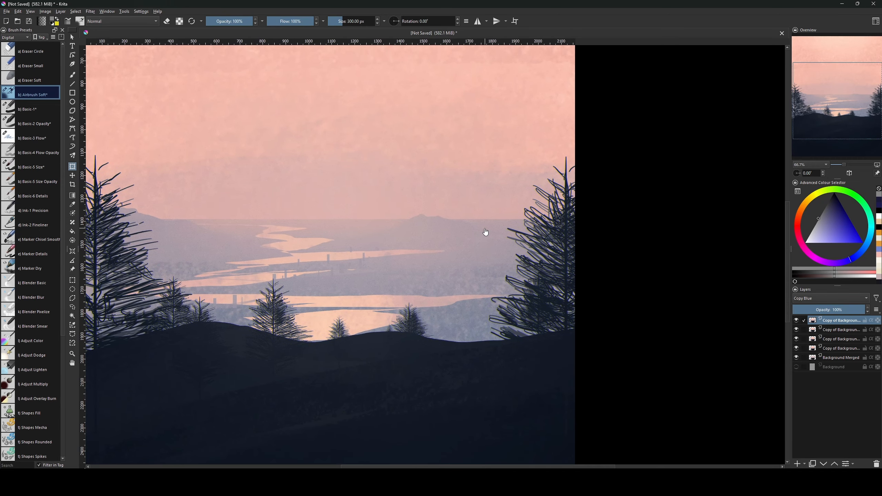
key(ctrl+plus)
key(ctrl+plus)
drag(623, 238, 341, 315)
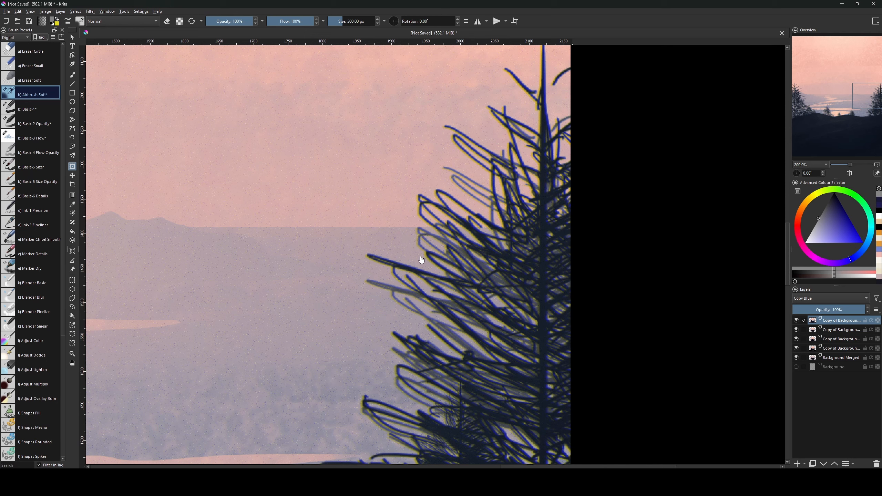
drag(408, 301, 638, 192)
drag(402, 218, 558, 247)
drag(448, 236, 559, 261)
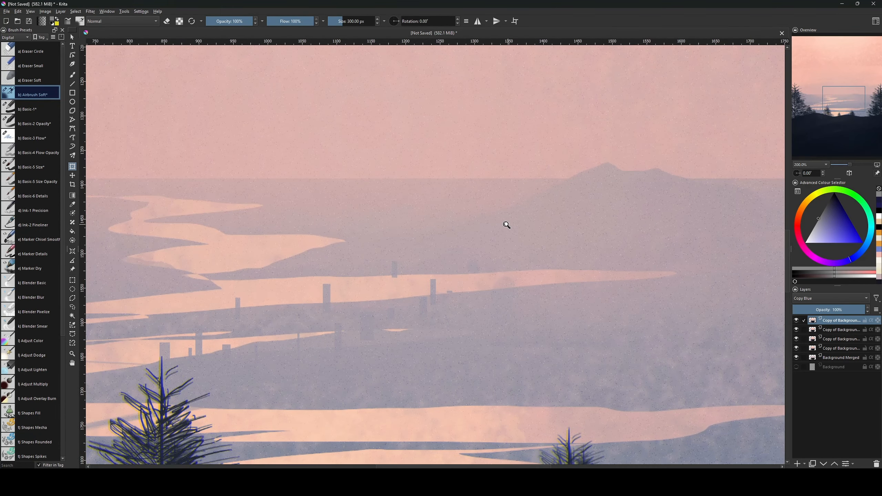
key(minus)
key(minus)
key(minus)
key(minus)
key(minus)
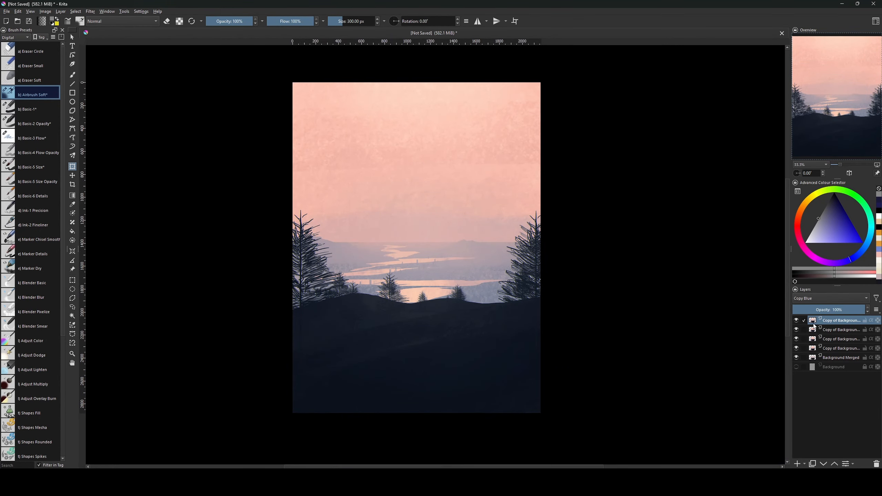
- Duplicate the merged painting layer directly below the Copy Blue layer and set the duplicate's blending mode to Copy Red
click(837, 330)
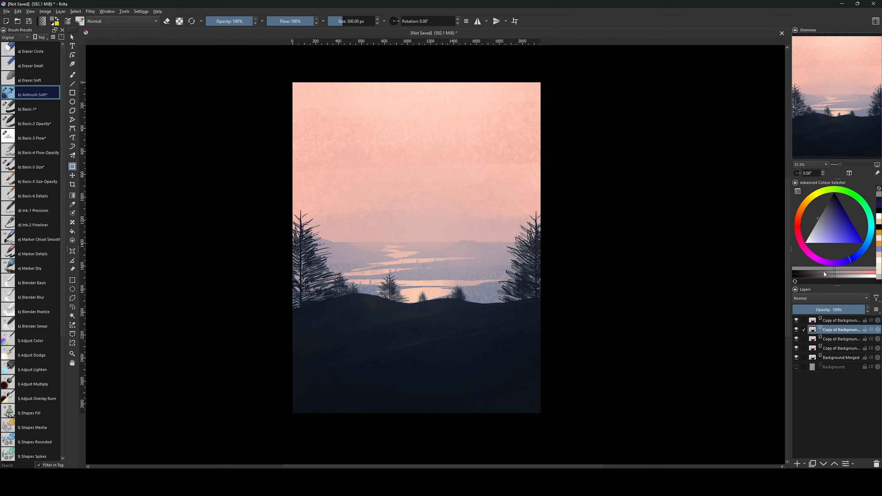
key(ctrl+j)
click(829, 299)
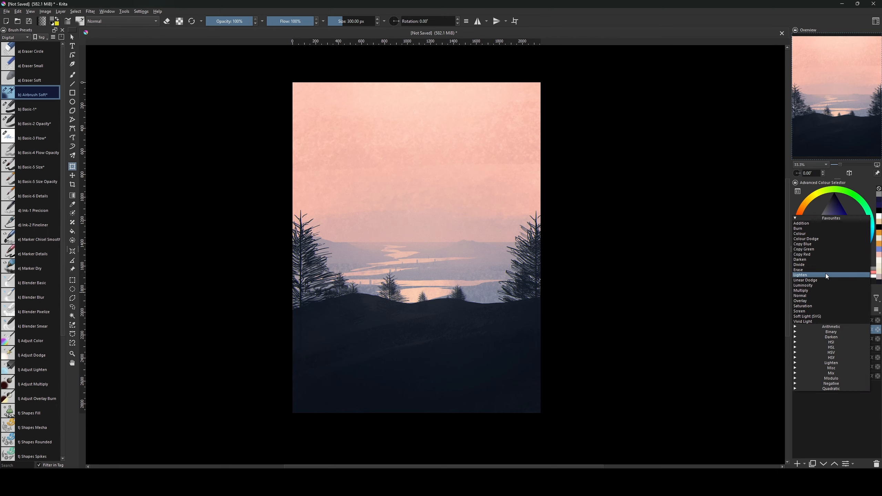
click(809, 254)
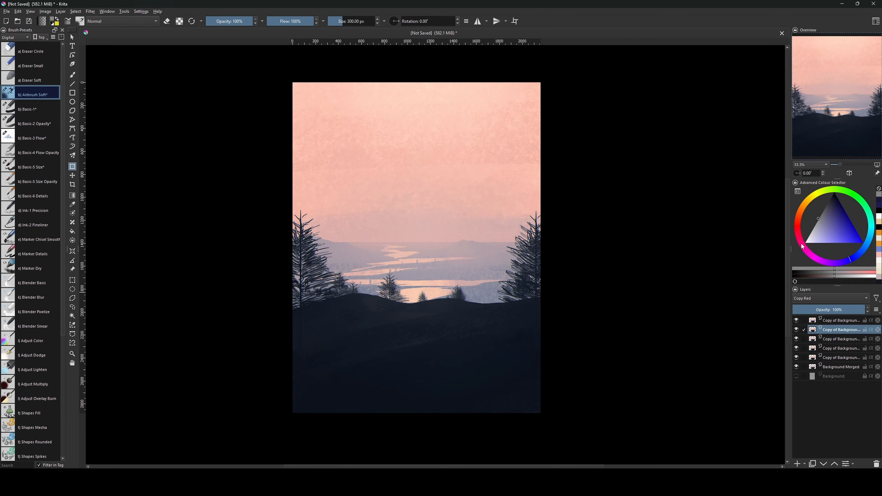
- Compare the colour fringing on the right-hand tree with the Copy Blue and Copy Red layers hidden and shown
key(ctrl+plus)
key(ctrl+plus)
key(ctrl+plus)
key(ctrl+plus)
key(space)
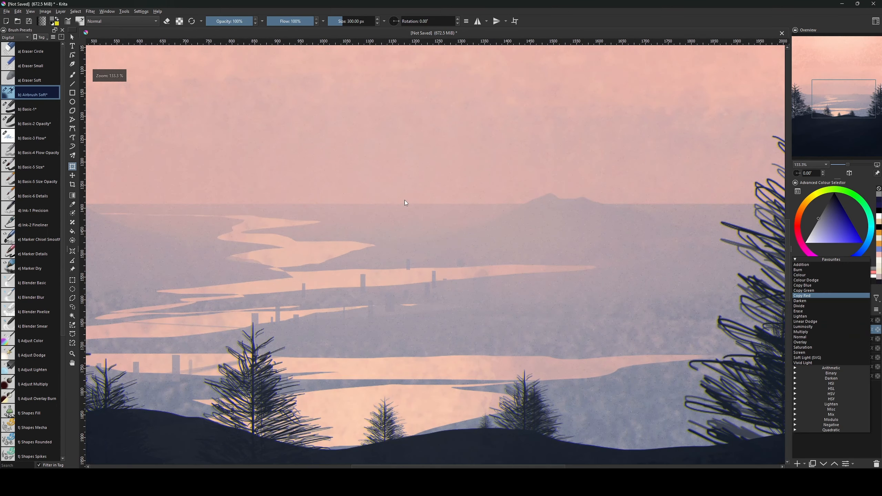
drag(598, 269, 325, 272)
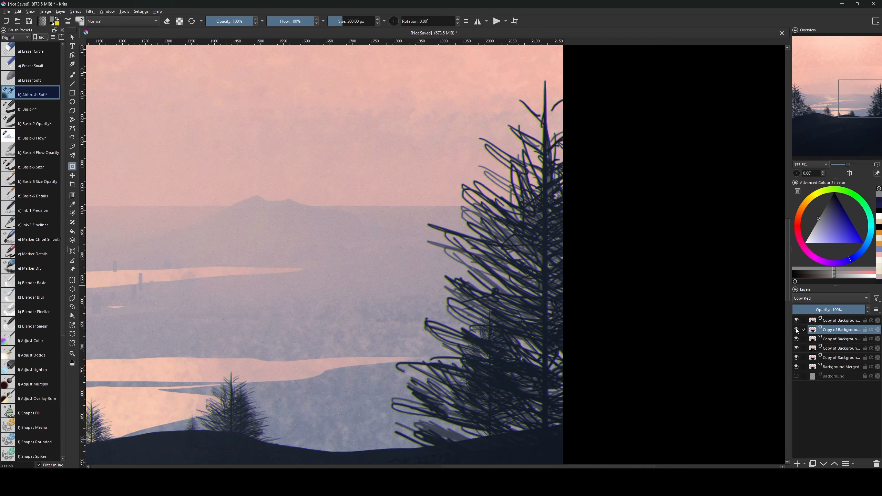
key(ctrl+plus)
key(ctrl+plus)
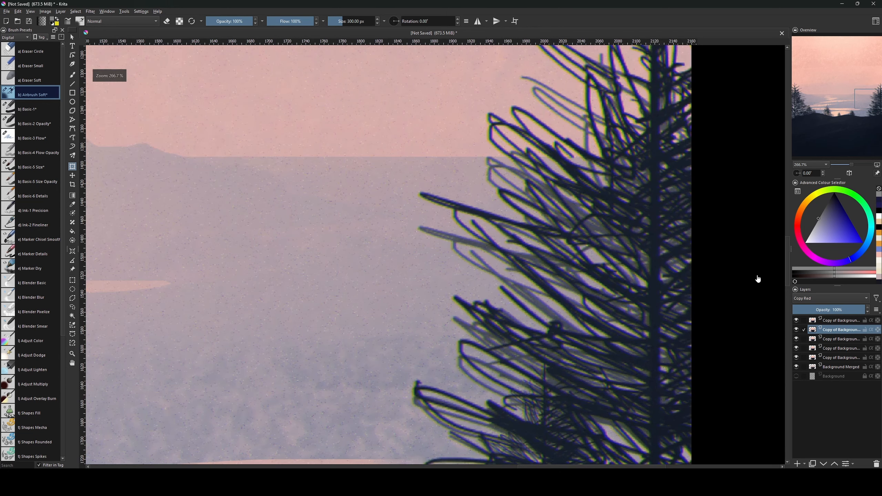
drag(561, 208, 389, 367)
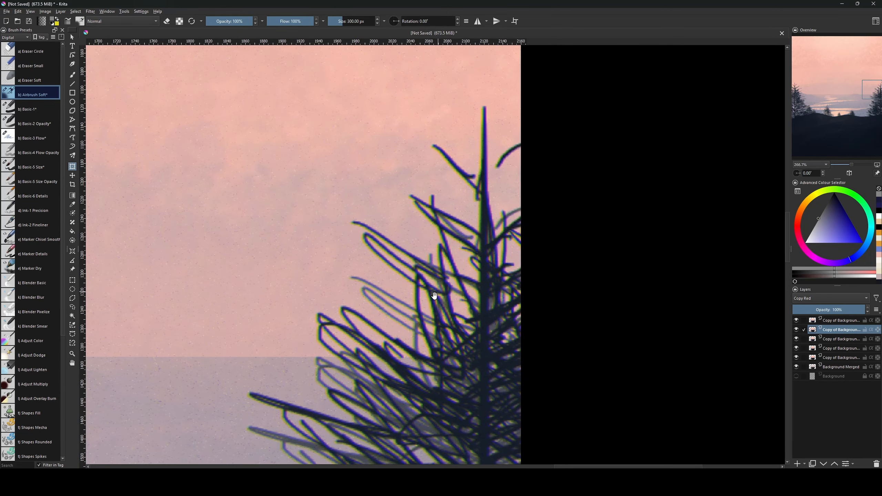
click(797, 321)
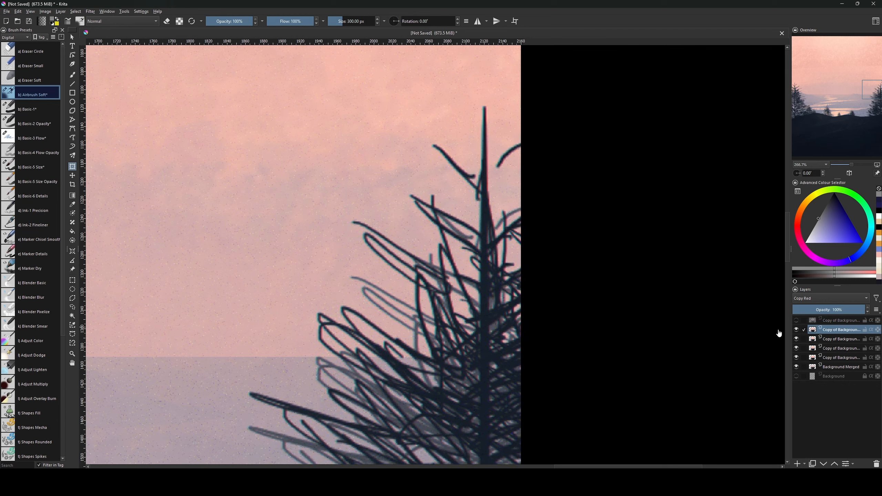
click(797, 331)
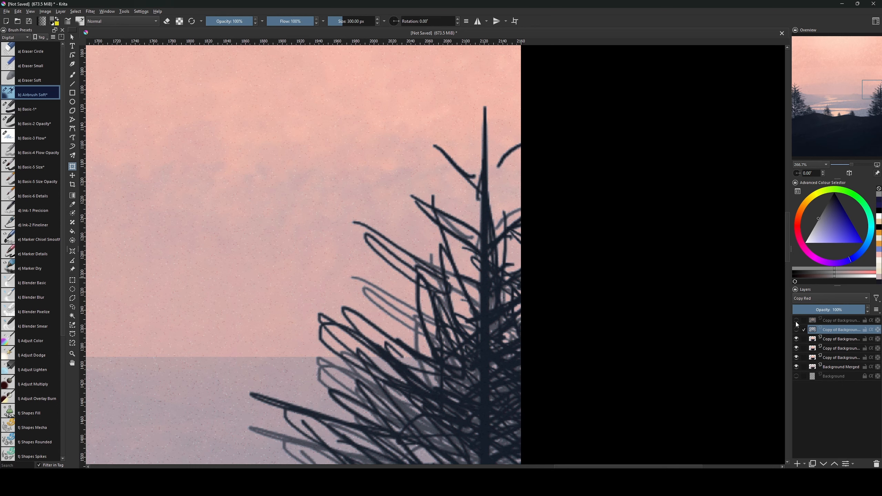
click(796, 321)
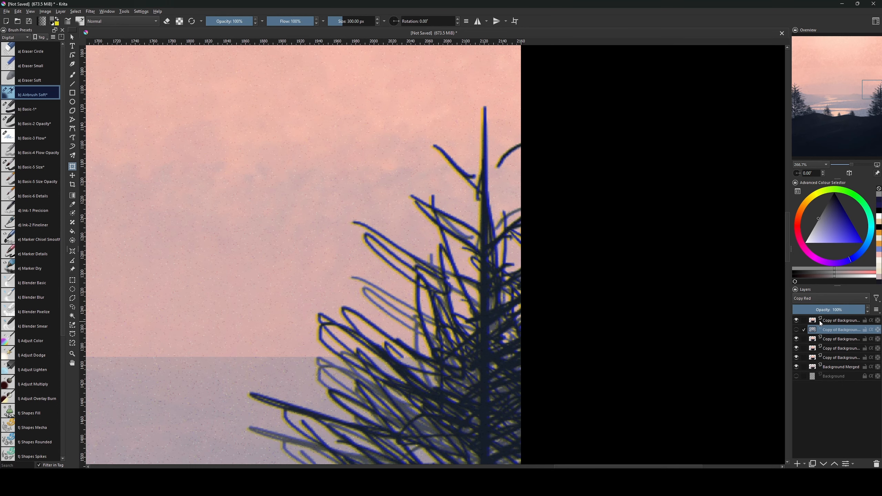
click(797, 330)
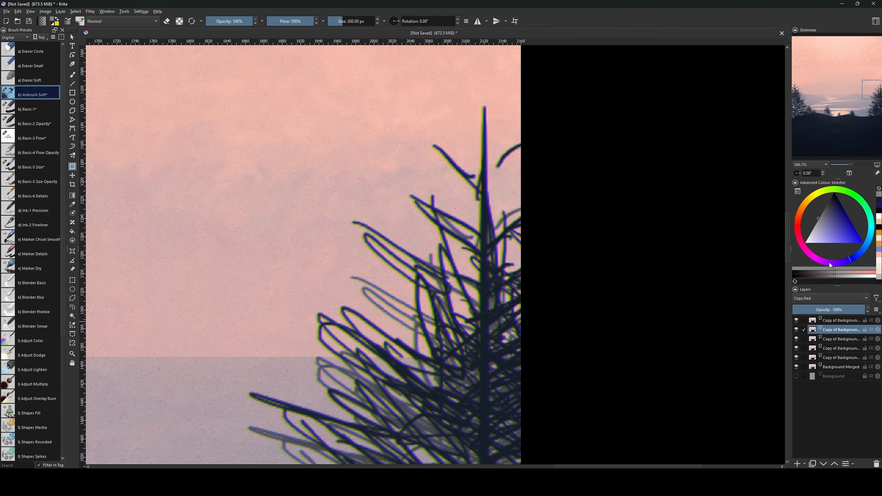
- Shift the Copy Red layer slightly up and to the left with the Transform tool
key(ctrl+minus)
key(ctrl+minus)
key(ctrl+minus)
drag(399, 320, 700, 250)
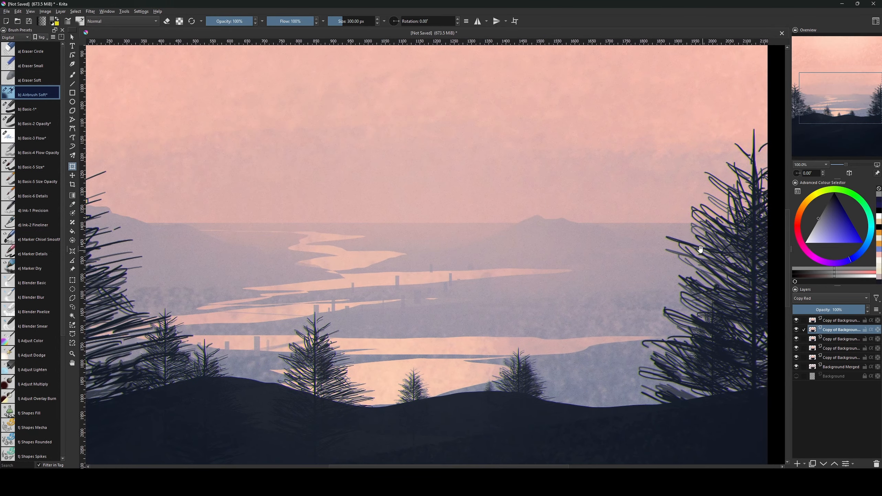
drag(429, 277, 502, 265)
drag(456, 261, 436, 261)
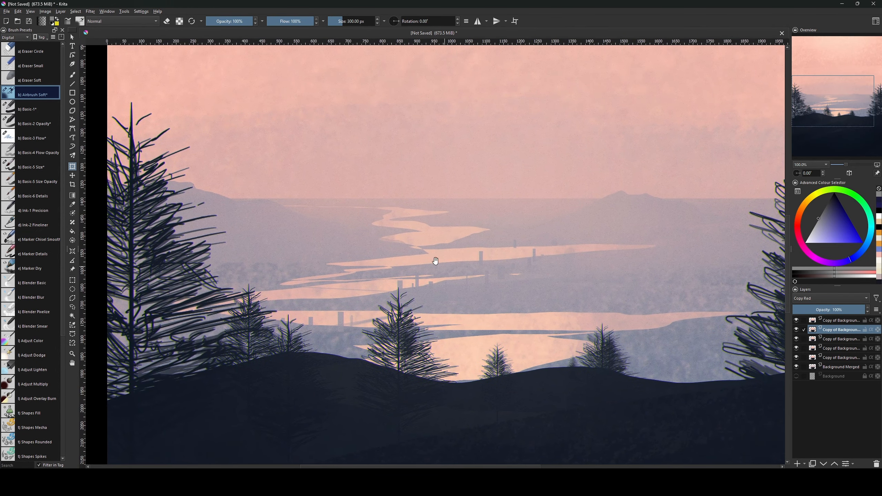
key(ctrl+minus)
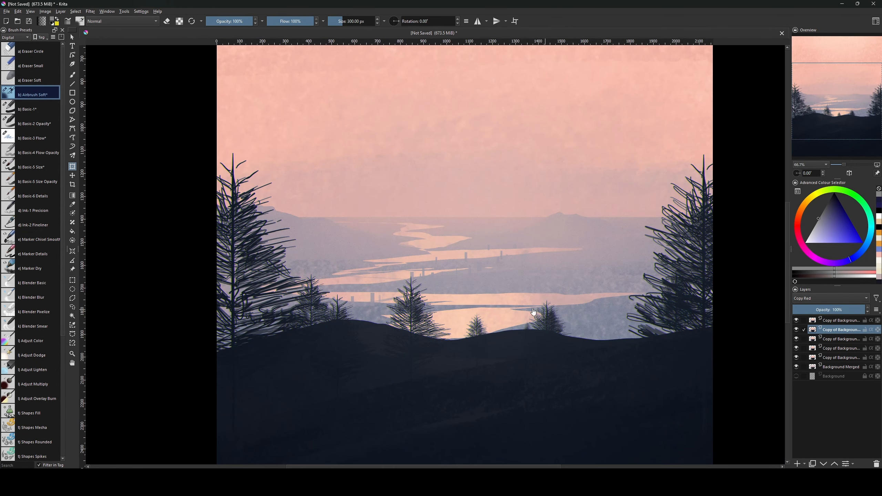
click(517, 301)
drag(548, 289, 544, 284)
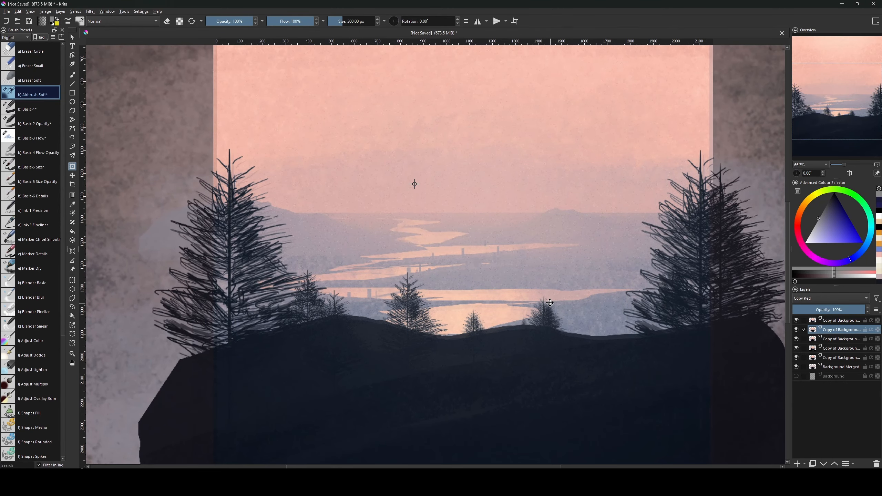
key(Return)
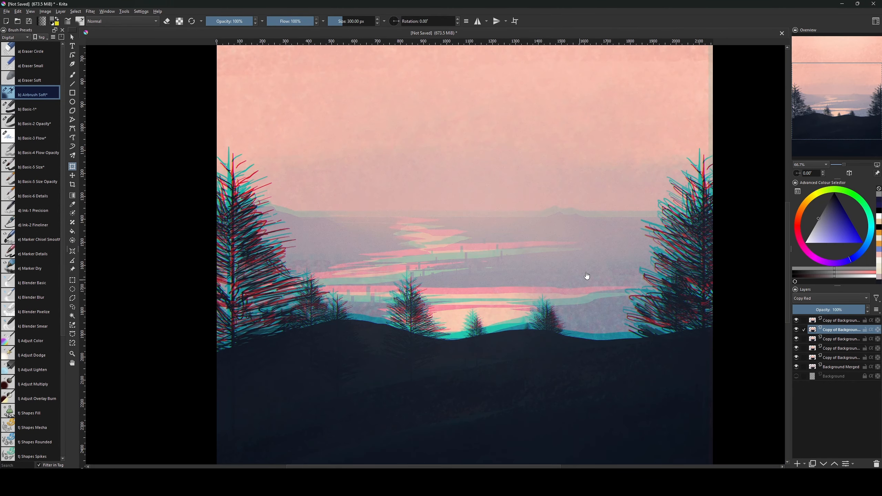
- Move the Copy Red layer slightly back down with the Transform tool to narrow the red and cyan offset
drag(529, 252, 494, 295)
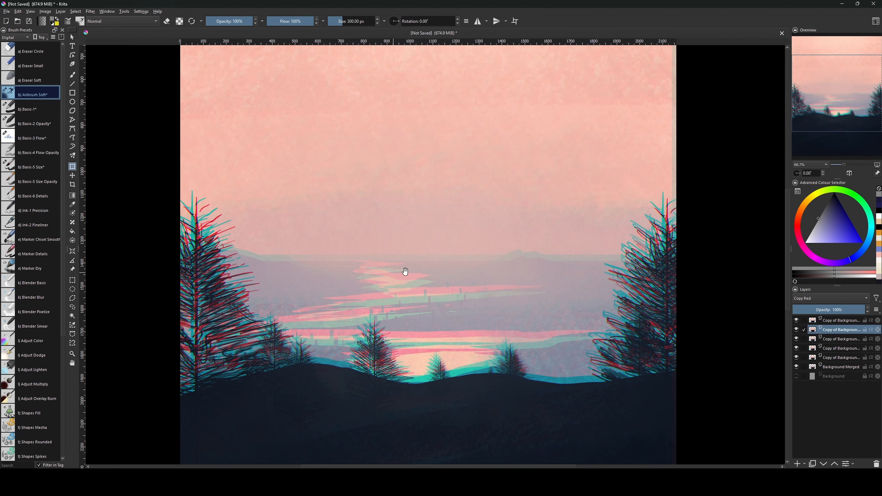
click(473, 263)
drag(485, 260, 486, 263)
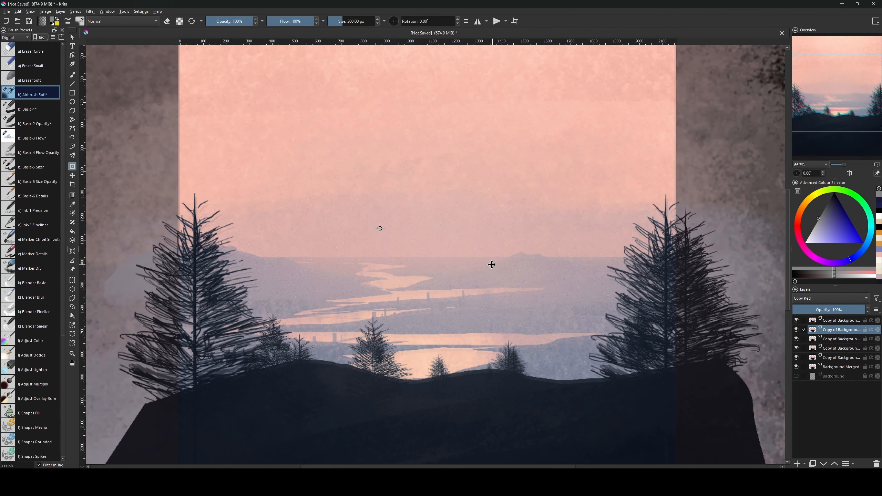
drag(643, 267, 642, 268)
drag(659, 230, 659, 232)
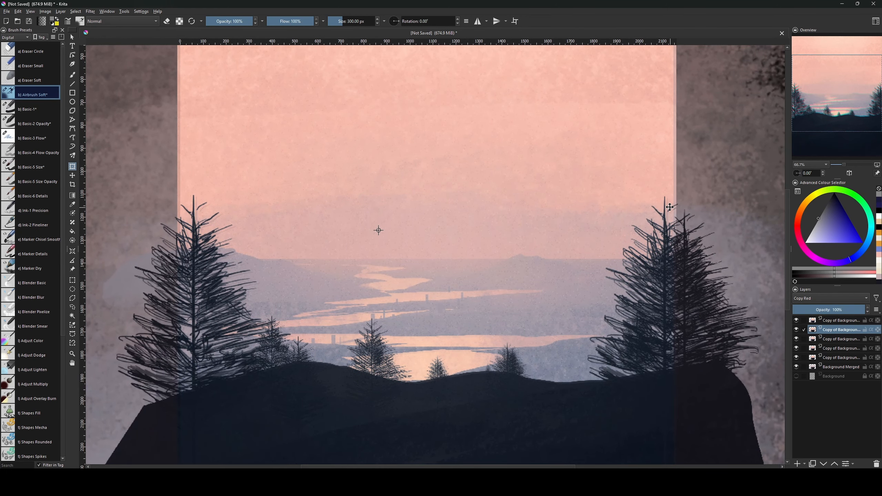
key(Return)
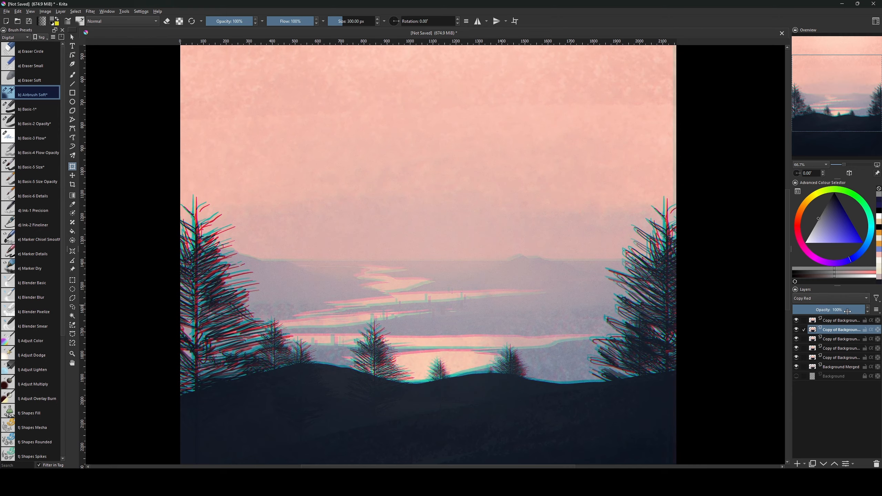
- Lower the Copy Red layer's opacity to 52% and nudge the layer slightly with the Transform tool
drag(841, 310, 835, 312)
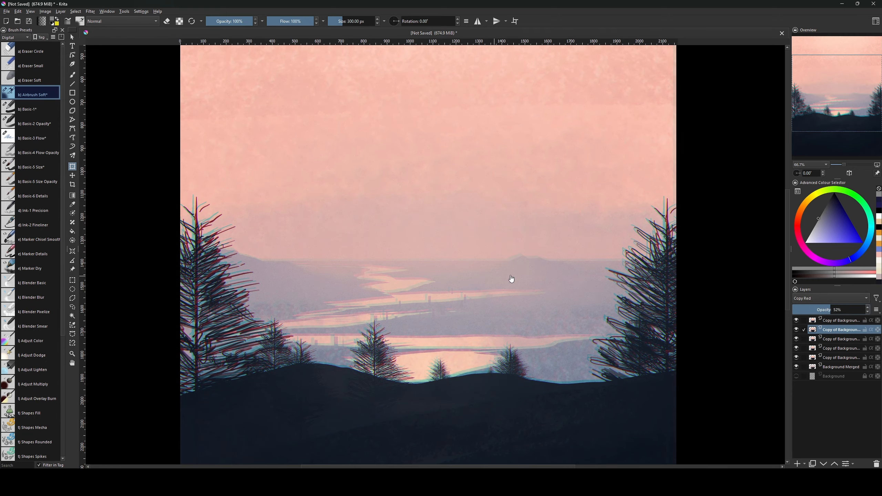
click(590, 271)
mouse_move(593, 272)
mouse_down()
mouse_move(583, 289)
mouse_move(598, 274)
mouse_move(593, 266)
mouse_up()
key(Return)
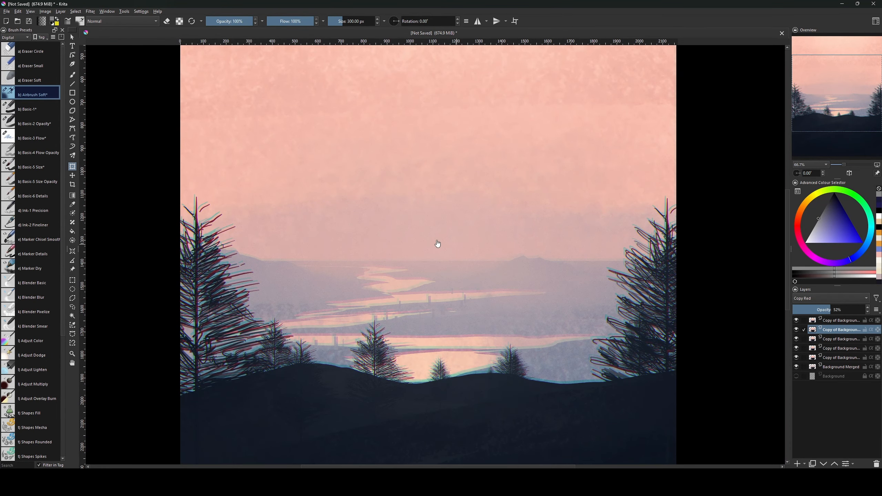
- Fine-tune the Copy Red layer's position with small Transform moves so it aligns closely with the painting
click(671, 274)
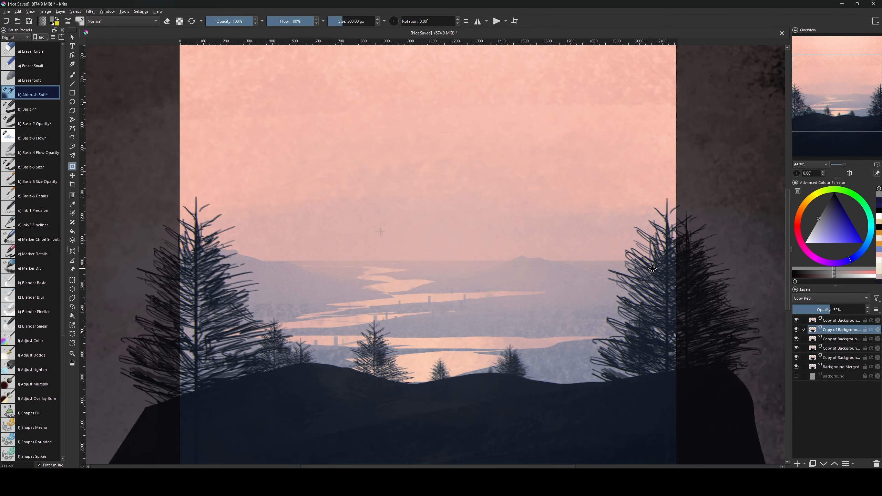
mouse_move(653, 268)
mouse_down()
mouse_move(647, 256)
mouse_move(649, 264)
mouse_up()
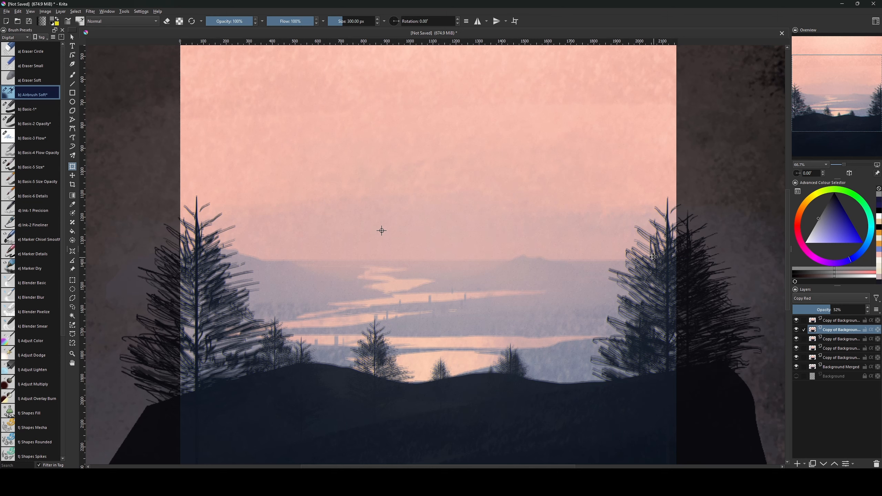
key(Return)
click(650, 286)
drag(650, 280, 651, 283)
key(Return)
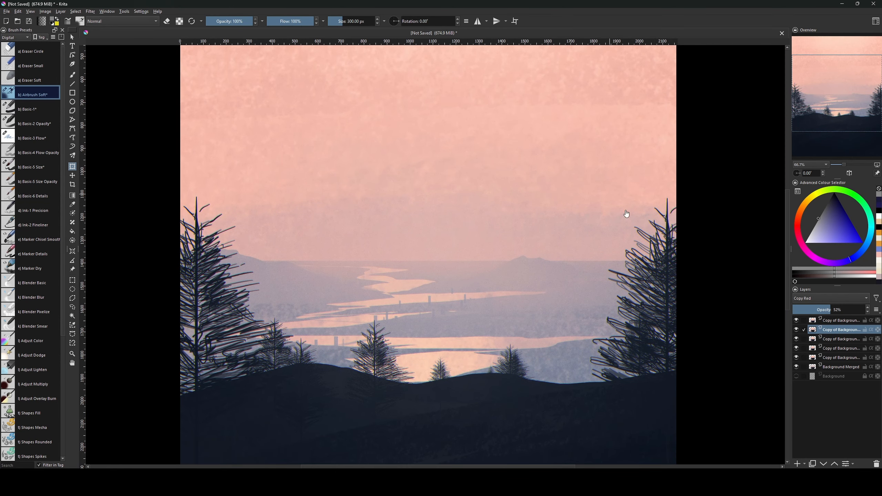
- Examine the softened colour fringing on the right-hand tree, across the valley and on the whole painting
drag(647, 315, 455, 282)
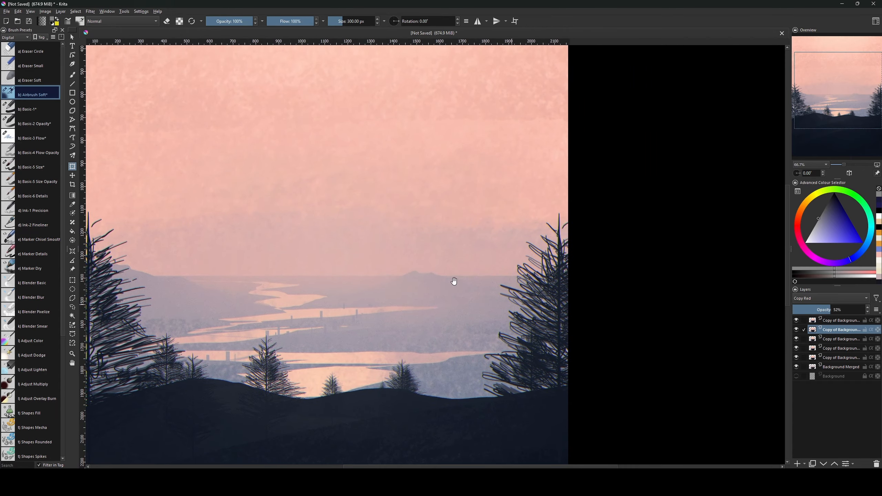
key(ctrl+plus)
key(ctrl+plus)
drag(690, 253, 652, 252)
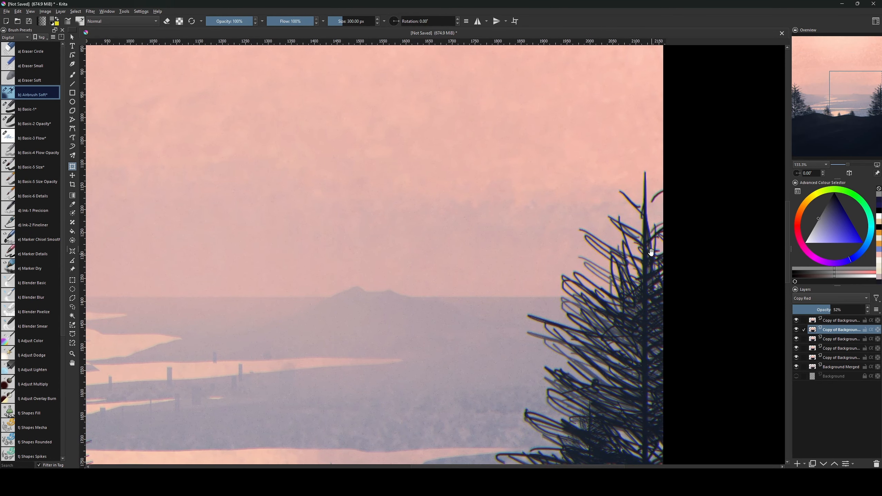
drag(602, 313, 732, 245)
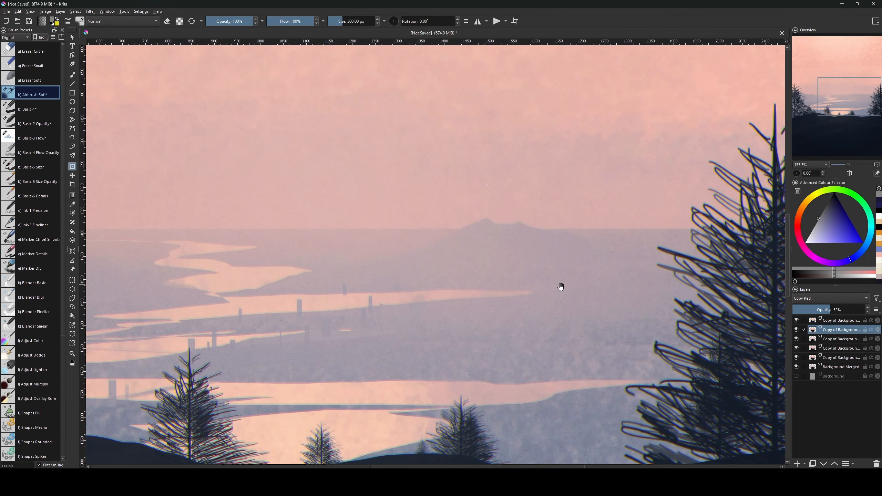
mouse_move(562, 287)
mouse_down()
mouse_move(625, 280)
mouse_move(637, 263)
mouse_up()
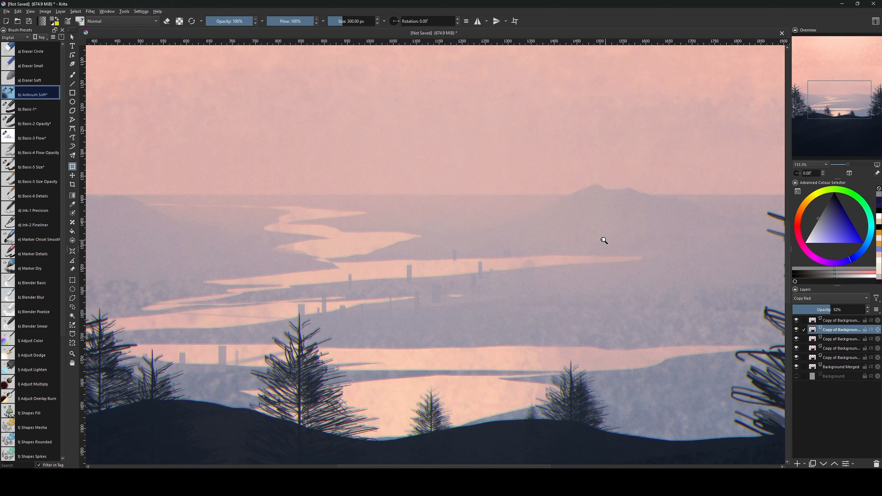
key(ctrl+minus)
key(ctrl+minus)
key(ctrl+minus)
key(ctrl+minus)
key(ctrl+minus)
key(ctrl+plus)
key(ctrl+plus)
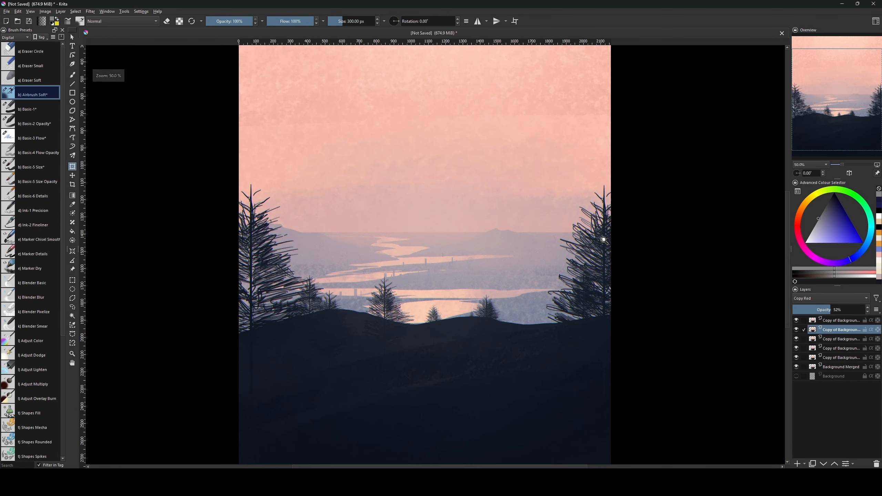
key(ctrl+minus)
- Switch to the Brush tool with a size of 246 px and add a new paint layer above the Copy Blue layer
key(b)
key(bracketleft)
key(bracketleft)
key(bracketleft)
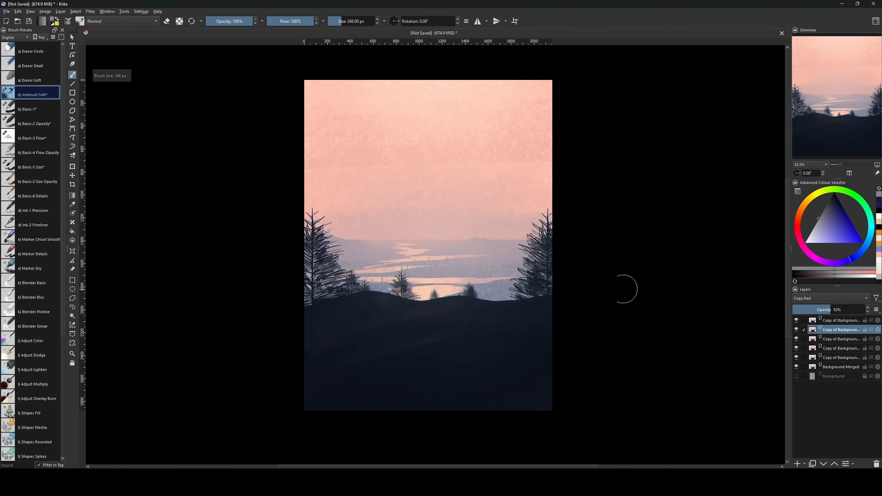
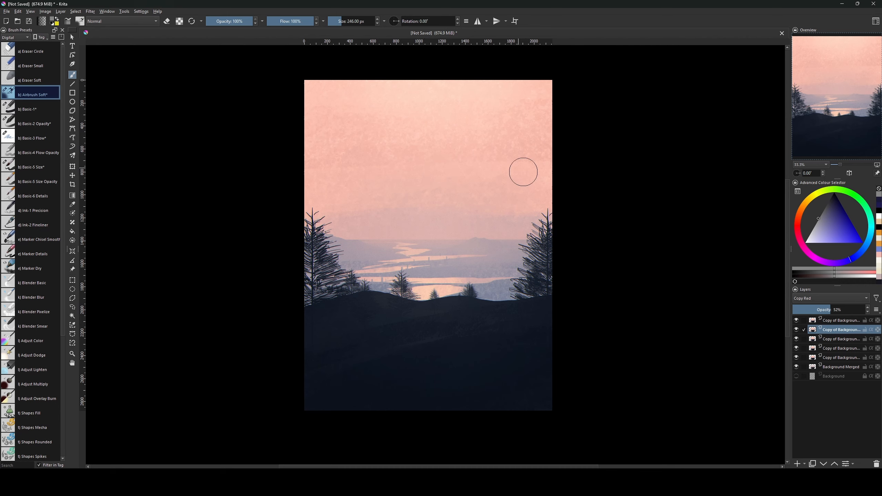
click(820, 320)
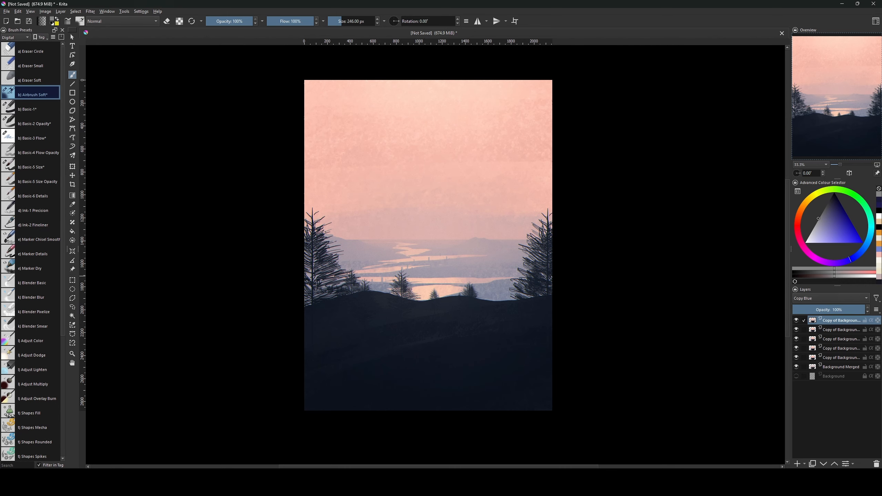
drag(509, 283, 517, 304)
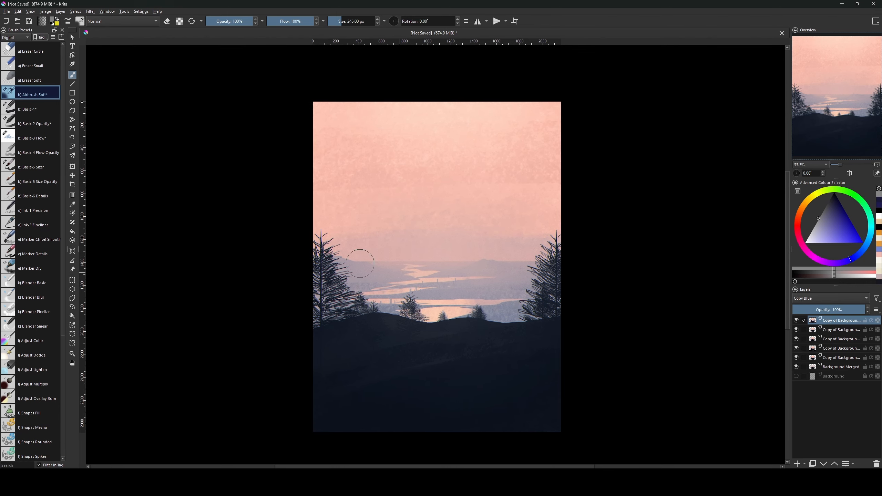
key(Insert)
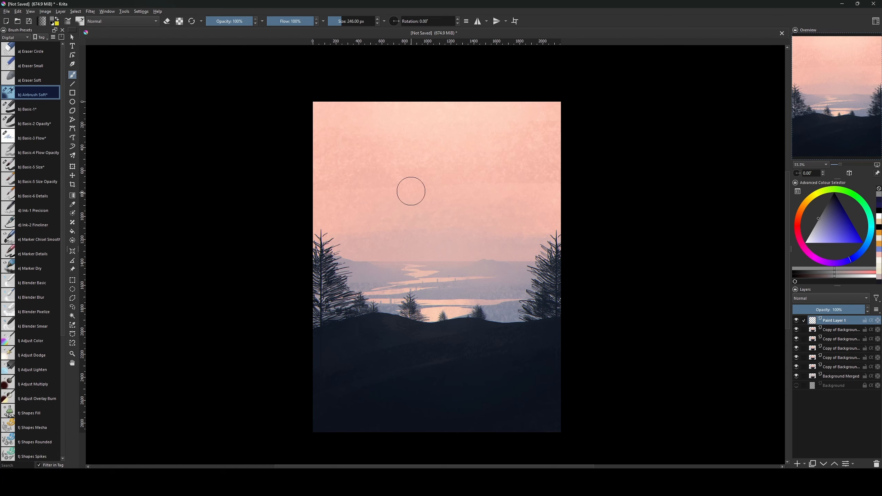
- Adjust the airbrush size, then change the brush preset to b) Basic-1
key(bracketright)
key(bracketright)
key(bracketleft)
key(bracketleft)
key(bracketleft)
key(bracketleft)
key(bracketleft)
key(bracketleft)
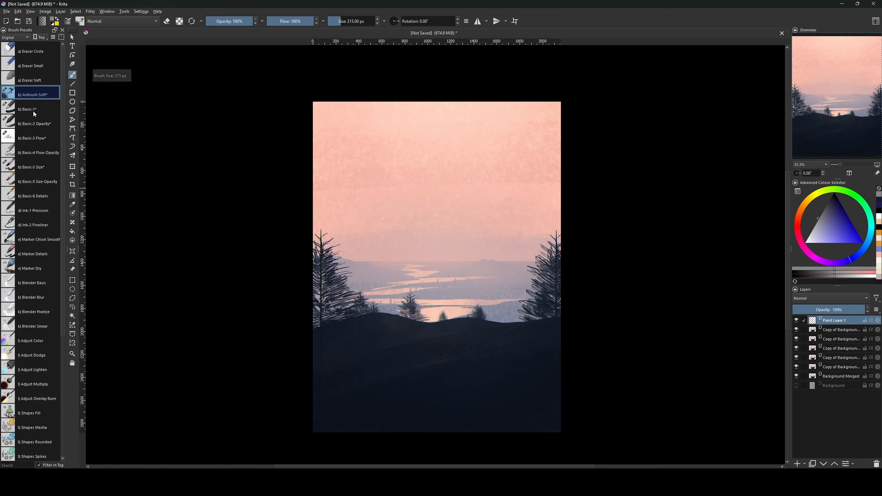
click(37, 111)
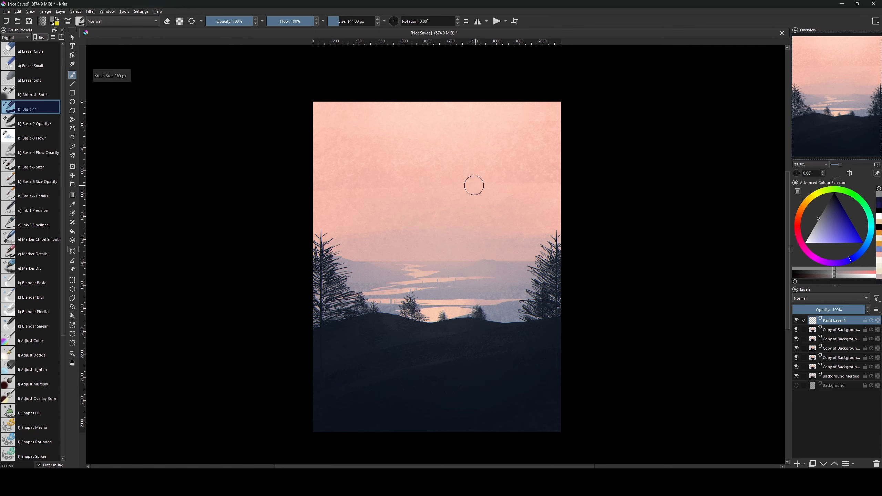
- Try a pale pink moon dab in the upper sky with a 506 px brush and undo it
click(815, 235)
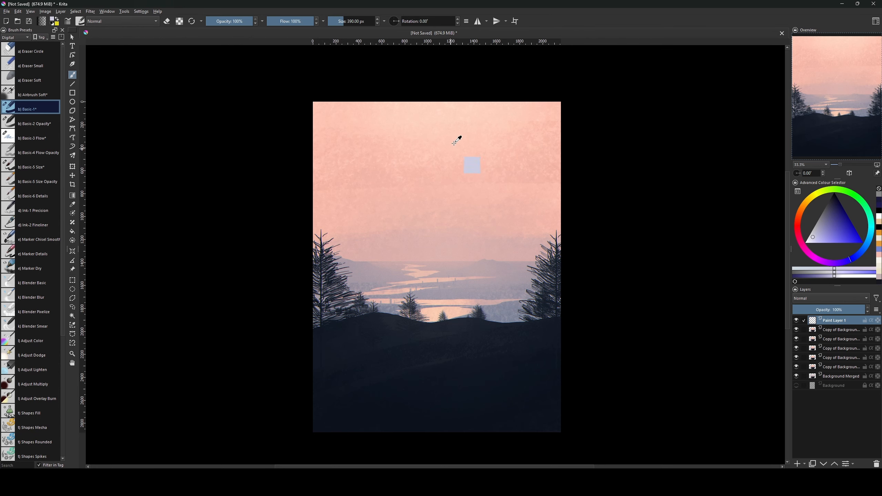
ctrl+click(455, 114)
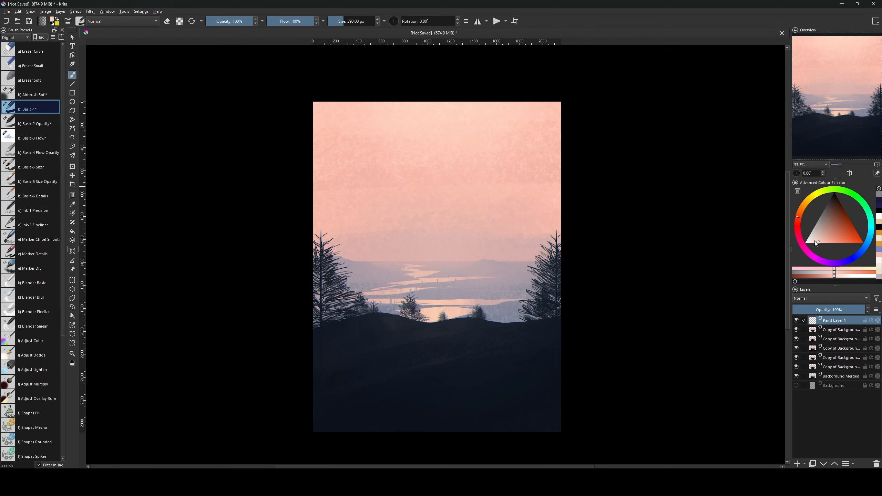
click(813, 240)
key(bracketright)
key(bracketright)
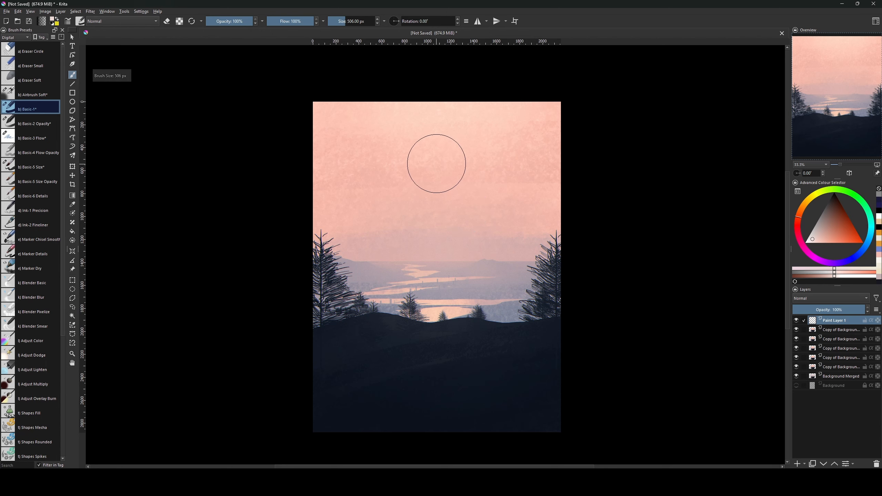
click(438, 164)
key(ctrl+z)
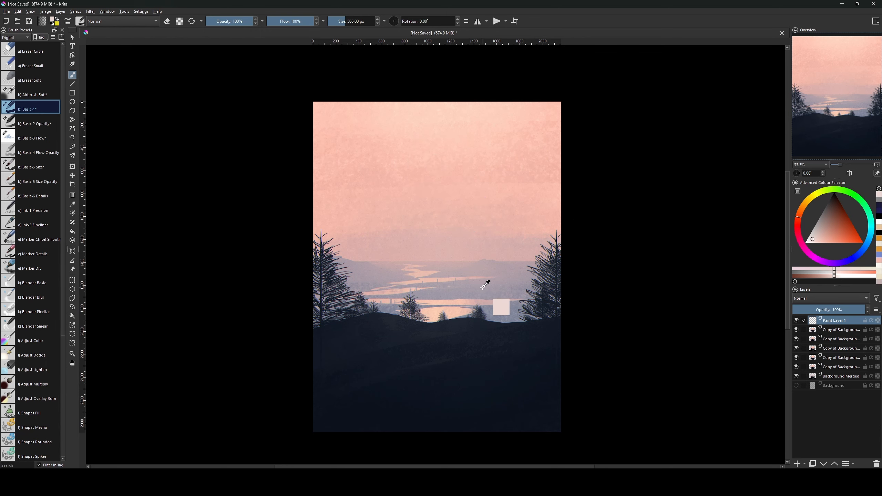
- Sample the mauve of the valley, lighten it to a pale pinkish purple and raise the brush size to 615 px
ctrl+click(490, 279)
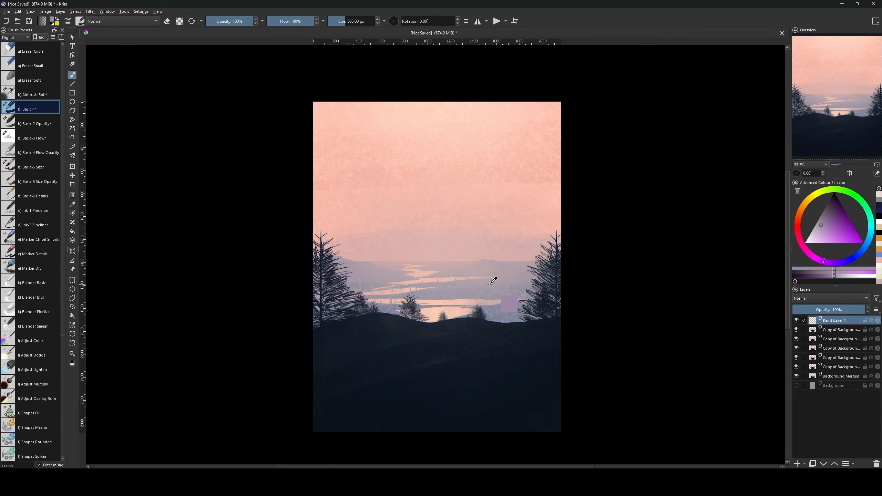
ctrl+click(490, 284)
ctrl+click(493, 282)
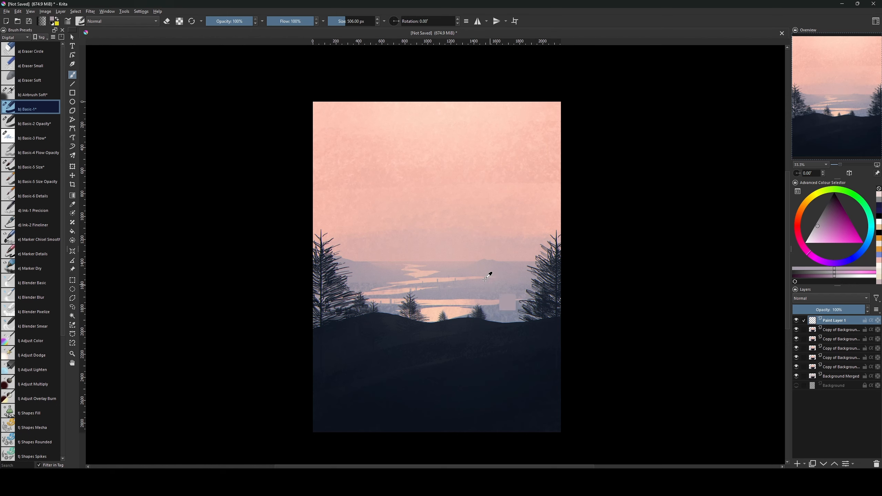
key(ctrl+z)
key(bracketright)
key(bracketright)
key(bracketright)
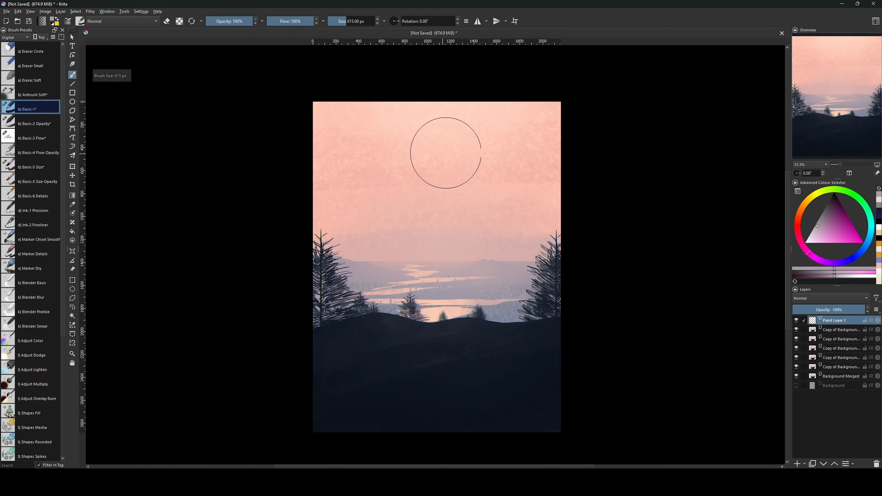
click(819, 235)
- Try pale purple moon dabs in the upper sky at brush sizes of 615 px and 342 px
click(444, 163)
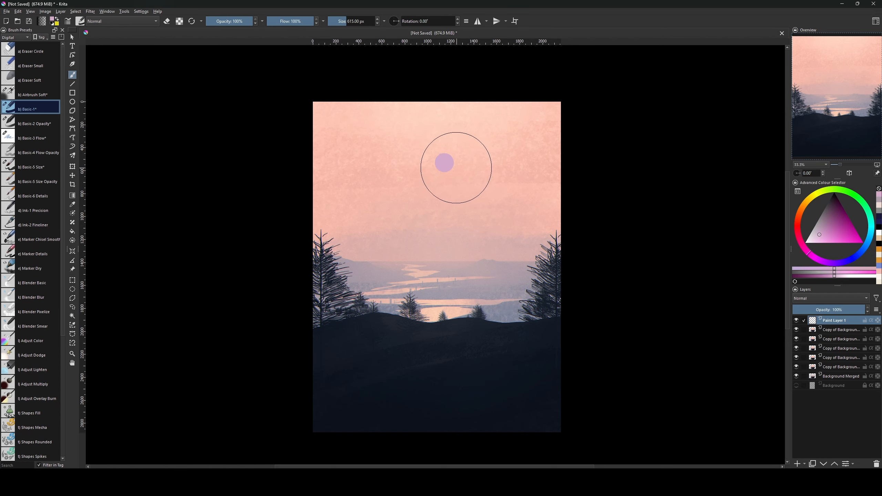
key(ctrl+z)
key(bracketleft)
key(bracketleft)
key(bracketleft)
key(bracketleft)
key(bracketleft)
key(bracketleft)
key(bracketleft)
key(bracketleft)
key(bracketleft)
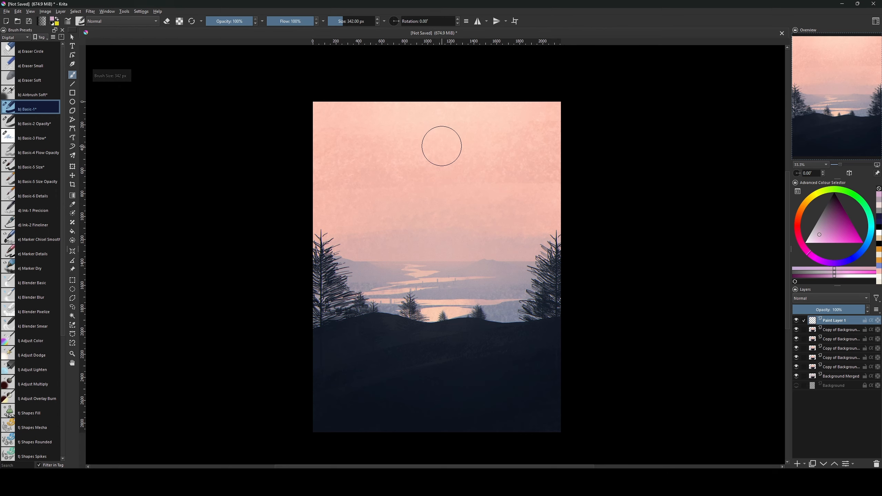
click(440, 147)
- Undo the last dab, set the brush size to 474 px and place a small pale purple disc in the upper sky
key(bracketright)
key(bracketright)
key(bracketright)
key(bracketright)
key(bracketright)
key(ctrl+z)
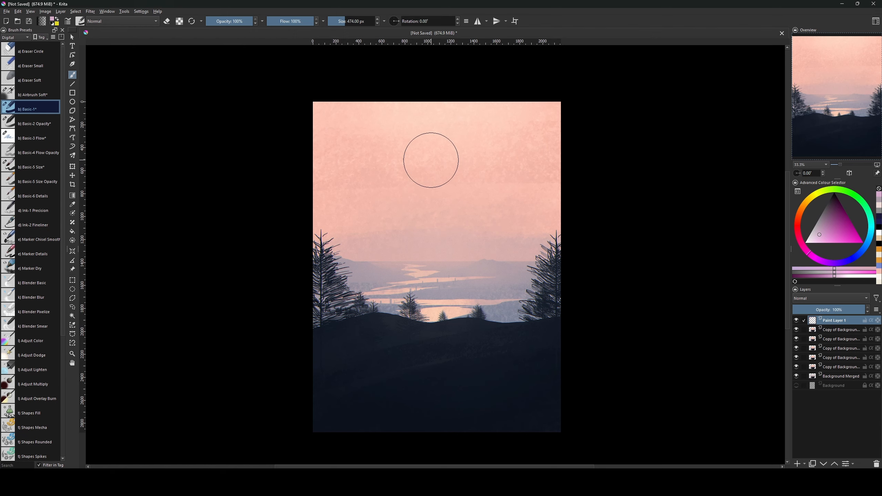
click(438, 160)
- Hide the canvas rulers and show them again
click(115, 12)
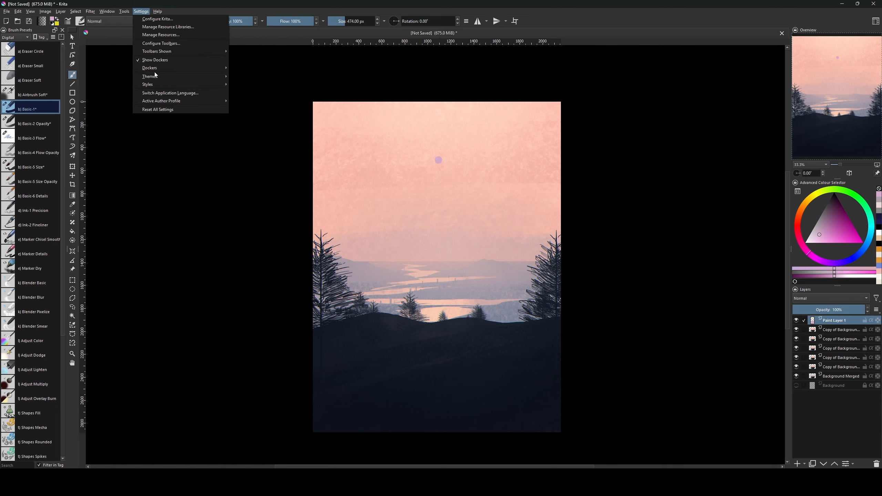
mouse_move(162, 69)
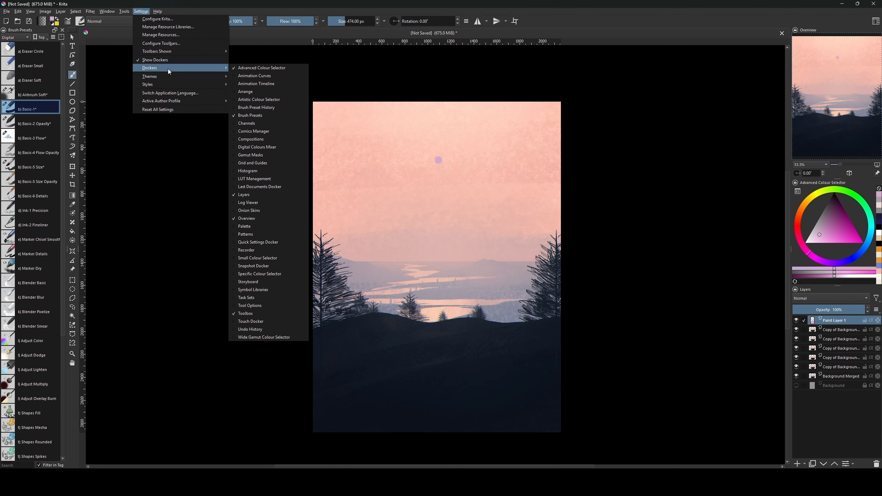
click(141, 11)
click(61, 11)
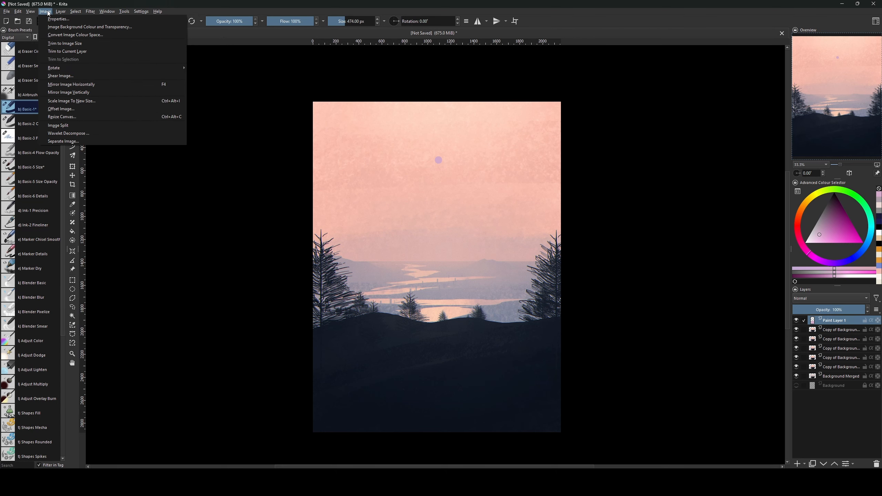
mouse_move(31, 12)
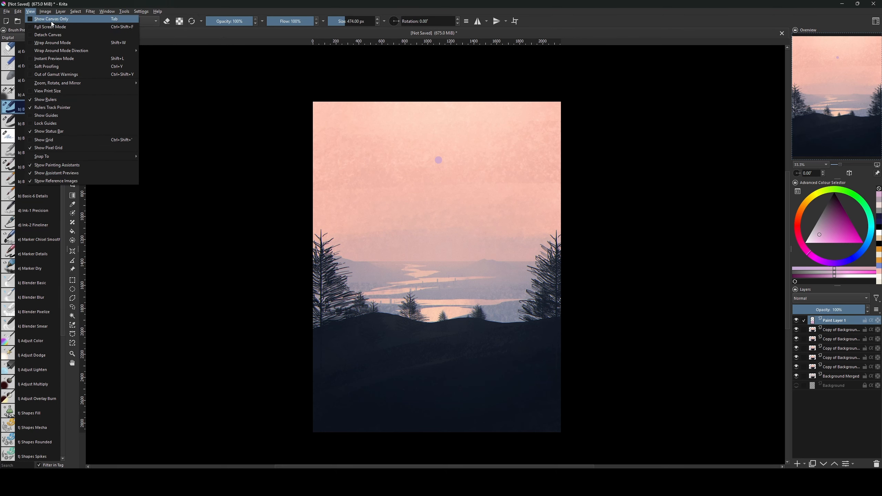
click(54, 100)
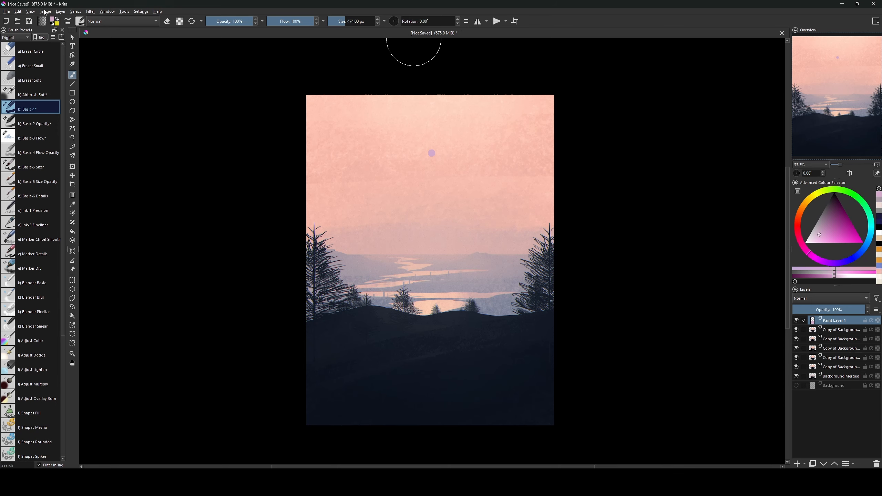
click(30, 11)
click(52, 97)
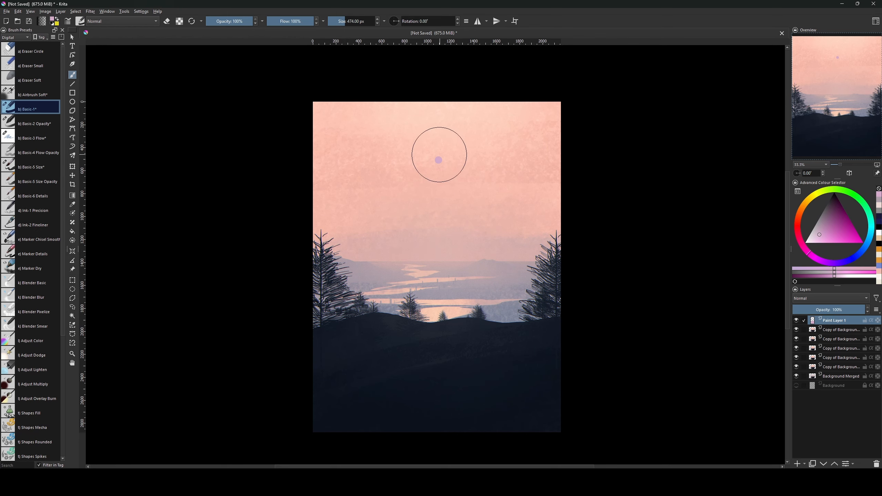
- Darken the small disc in the sky to near black by lowering Lightness in the HSV/HSL Adjustment filter
click(813, 239)
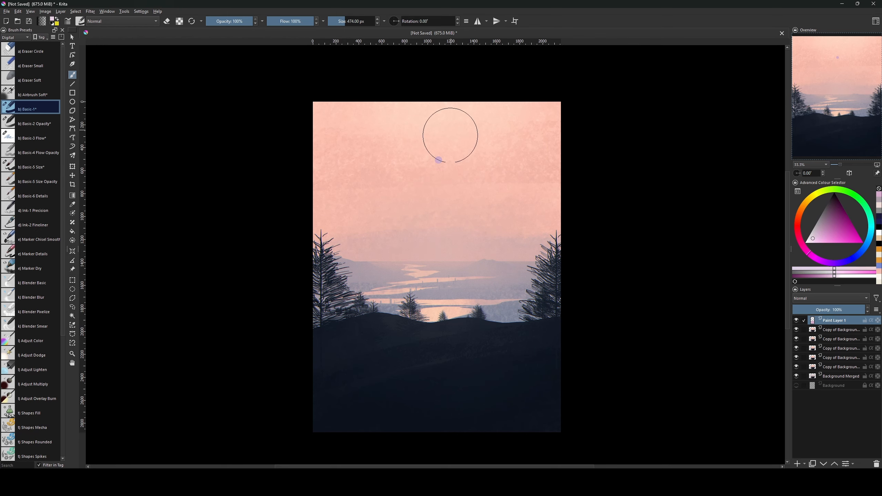
key(ctrl+u)
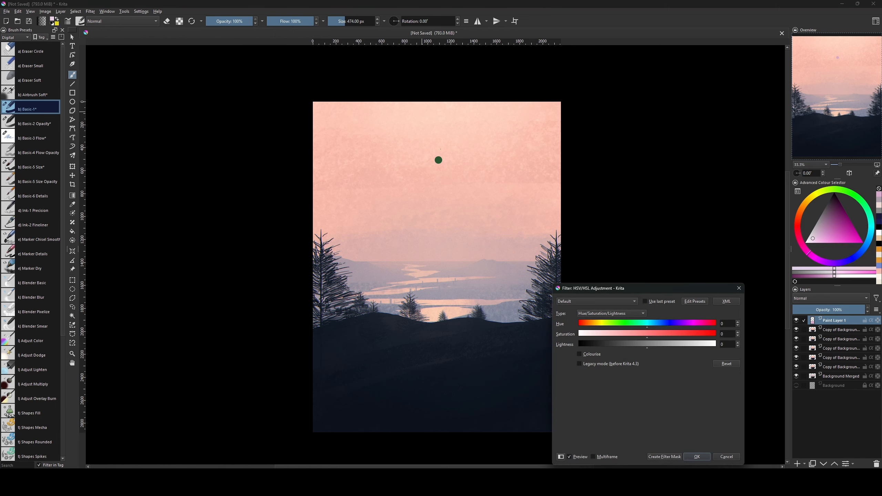
drag(667, 347, 613, 353)
click(698, 457)
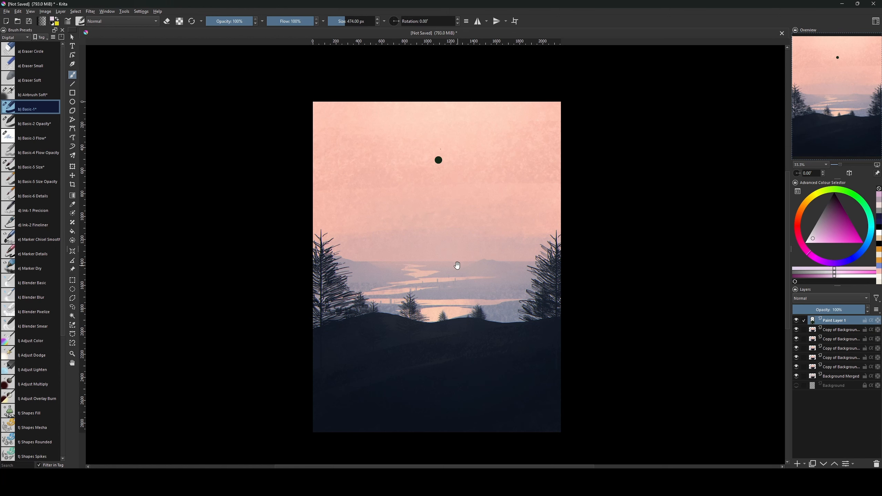
- Reduce the brush size to 281 px and switch the brush to eraser mode for shaping the dark disc
drag(457, 266, 458, 258)
key(bracketleft)
key(bracketleft)
key(bracketleft)
key(bracketleft)
key(bracketleft)
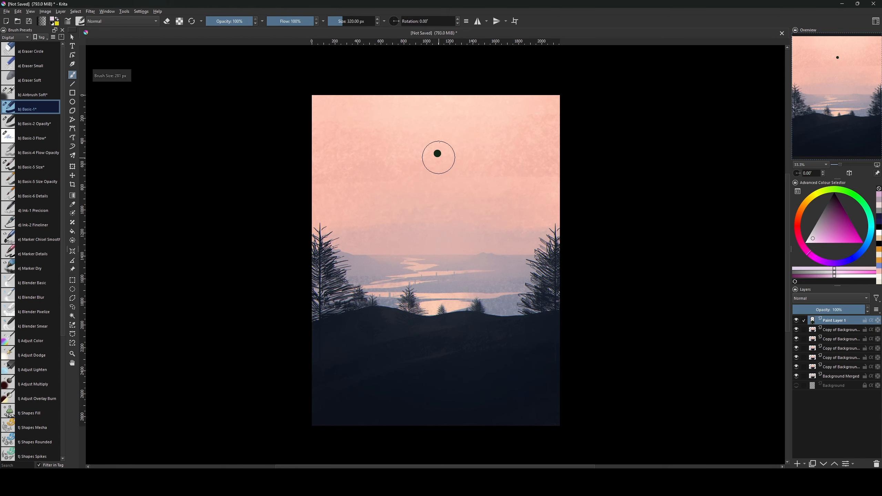
key(ctrl+plus)
drag(448, 229, 455, 286)
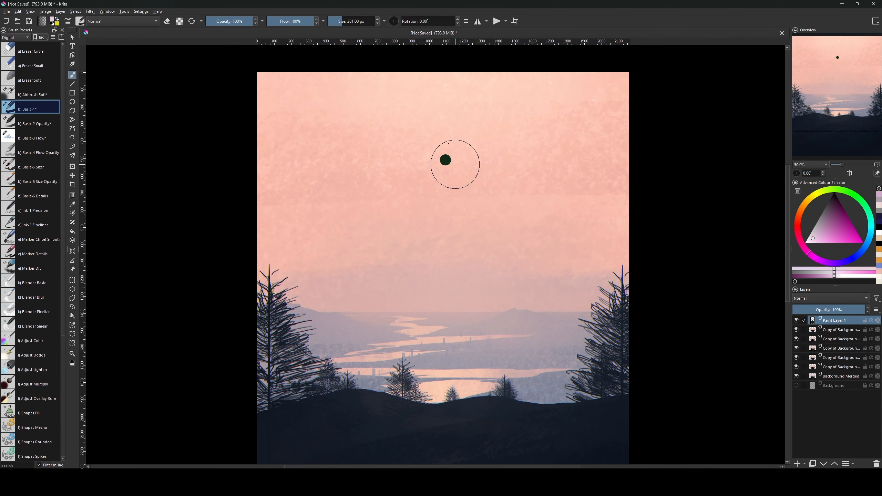
key(e)
- Try cutting into the dark disc with the eraser at 215 px and 246 px, undoing each attempt
key(bracketleft)
key(bracketleft)
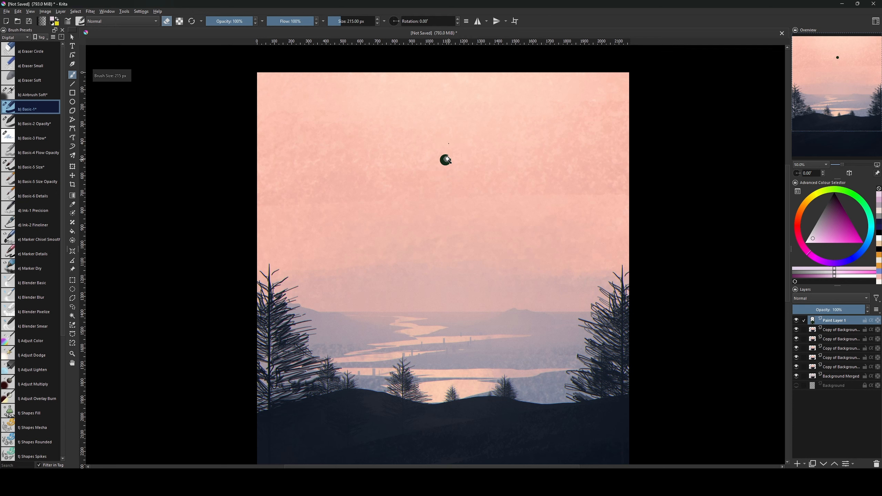
key(ctrl+z)
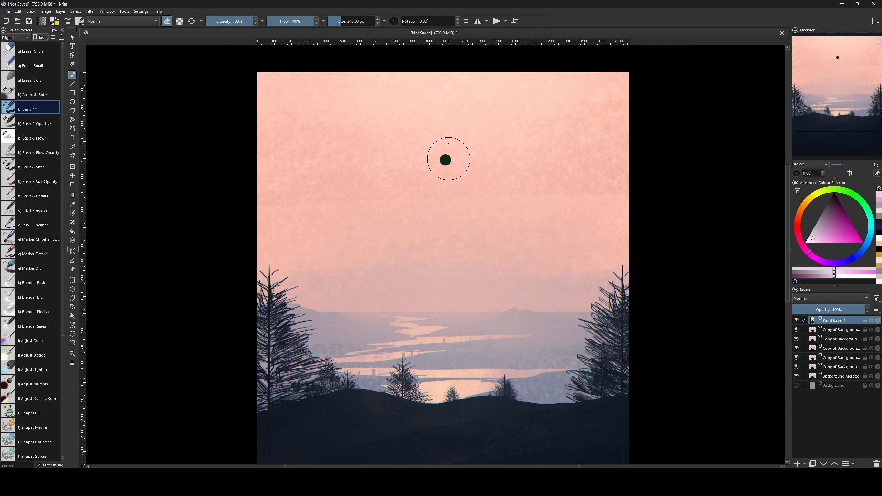
key(bracketright)
click(450, 159)
key(ctrl+z)
- Erase the upper-right part of the dark disc with a 201 px eraser to leave a thin crescent moon
key(bracketleft)
click(450, 158)
click(448, 157)
mouse_move(478, 335)
mouse_down()
mouse_move(475, 265)
mouse_move(463, 289)
mouse_up()
key(ctrl+minus)
key(ctrl+plus)
drag(456, 241, 457, 261)
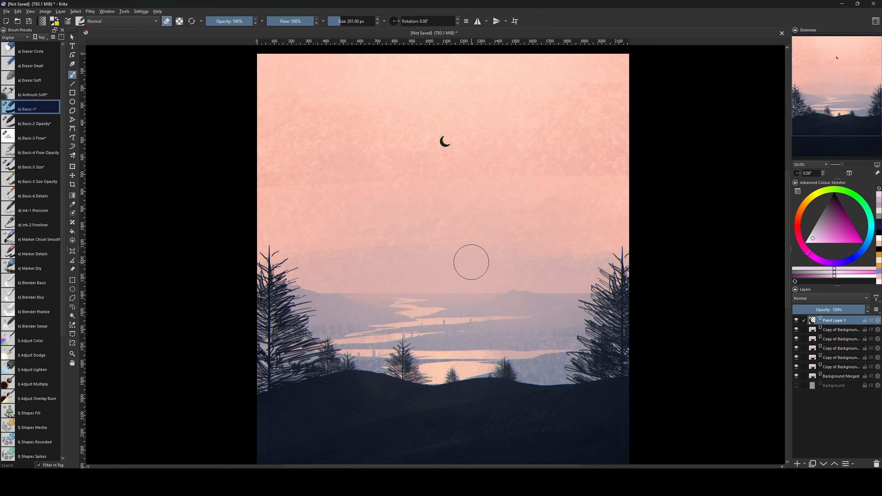
- Add a new paint layer above the moon and choose the b) Basic-1 brush from the Digital presets
key(Insert)
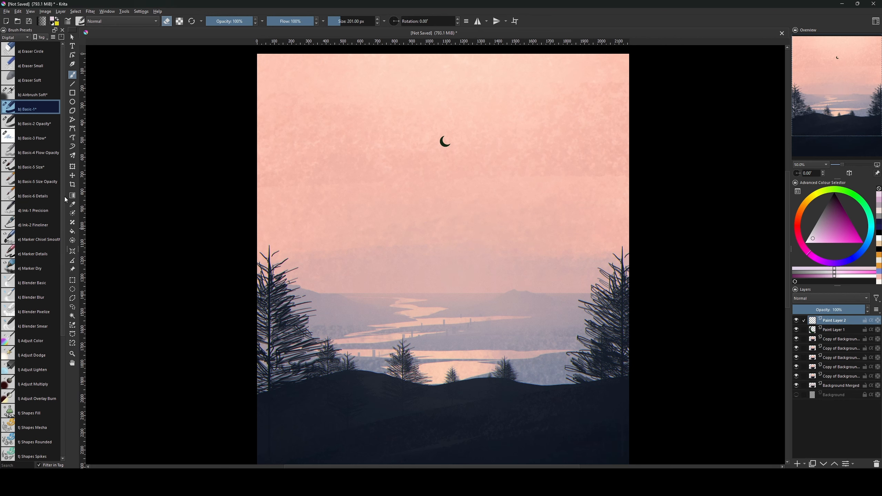
click(28, 39)
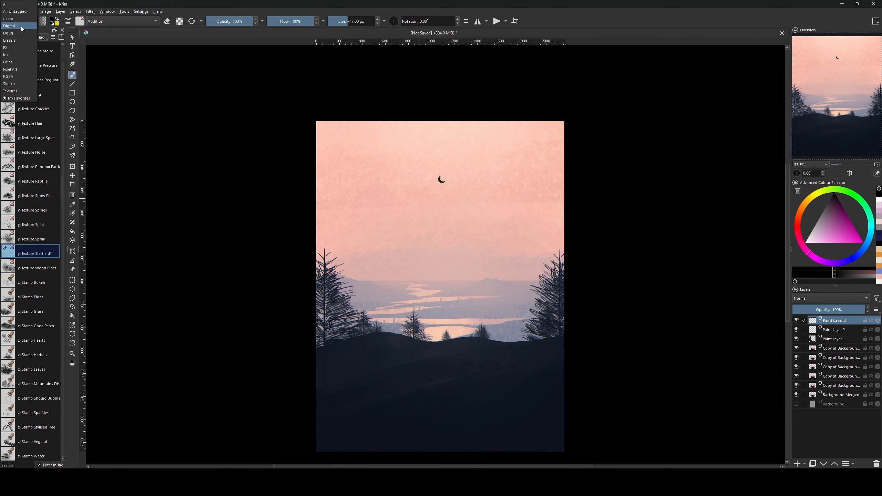
click(14, 38)
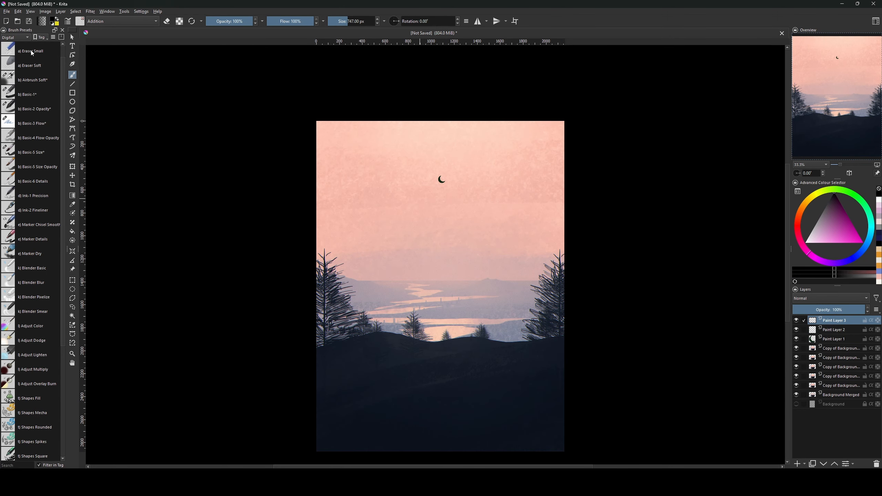
click(40, 95)
- Turn eraser mode off, shrink the brush and dot small black stars across the lower sky
key(bracketleft)
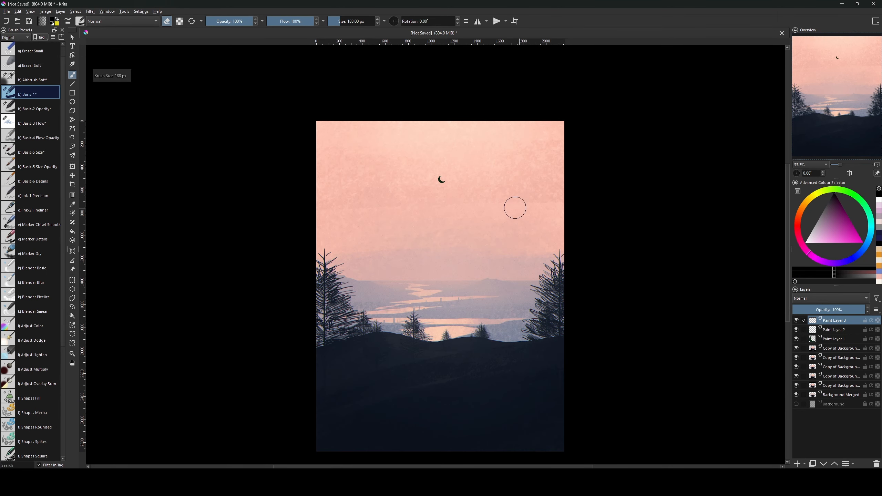
key(bracketleft)
key(bracketleft)
key(bracketleft)
key(bracketleft)
key(e)
click(491, 213)
click(380, 221)
click(413, 242)
- Raise the brush size to 28 px and dot more black stars in the sky to the left of the moon
key(bracketright)
key(bracketright)
key(bracketright)
key(bracketright)
key(bracketright)
click(408, 146)
click(348, 195)
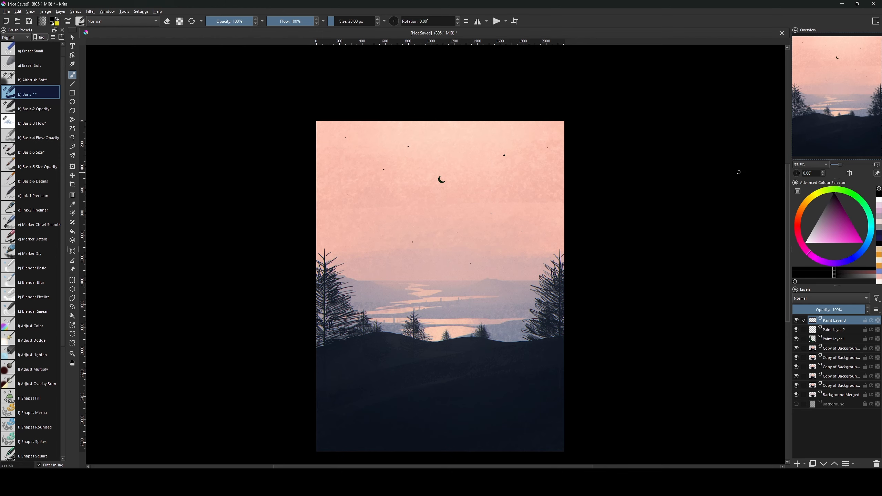
- Merge Paint Layer 1, Paint Layer 2 and Paint Layer 3 into a single moon-and-stars layer
shift+click(829, 351)
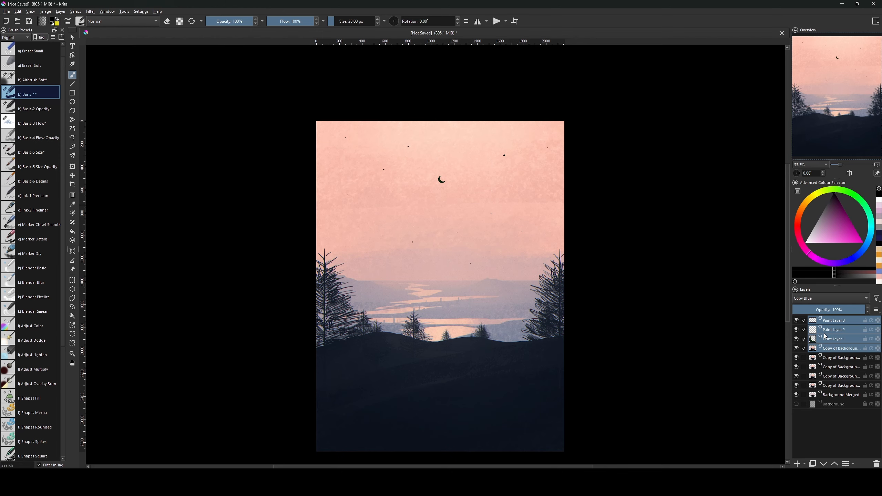
click(832, 340)
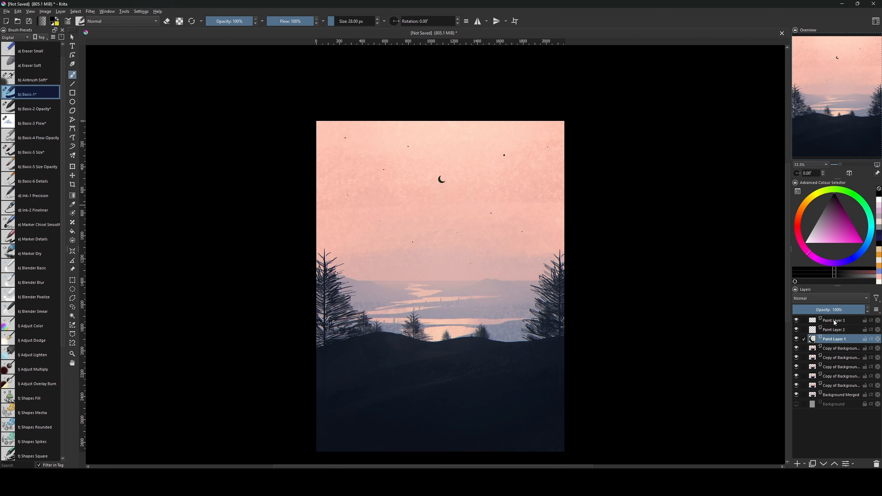
shift+click(836, 321)
key(ctrl+e)
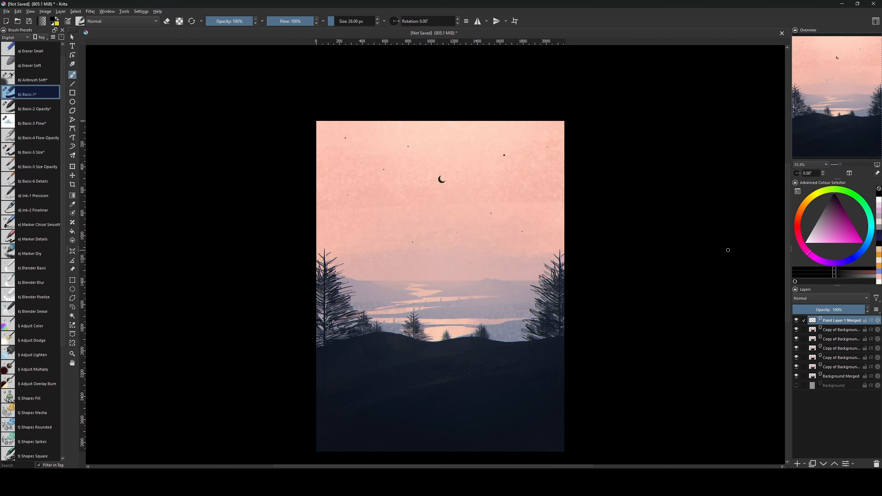
key(plus)
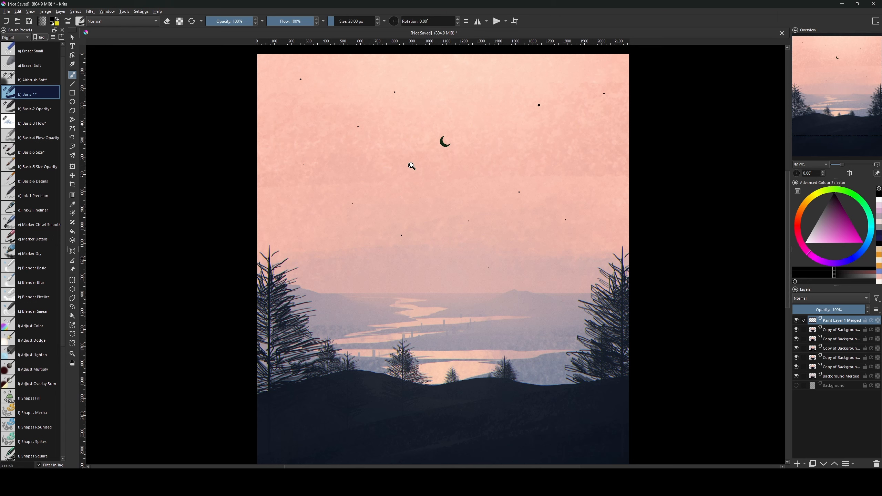
- Duplicate the merged moon-and-stars layer, set the copy's blending mode to Copy Blue and transform it with a tiny offset
key(ctrl+j)
click(837, 297)
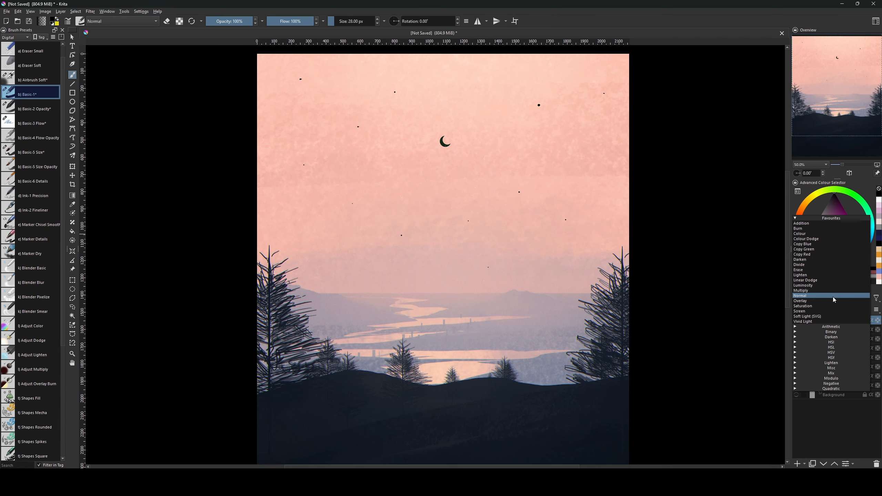
click(816, 244)
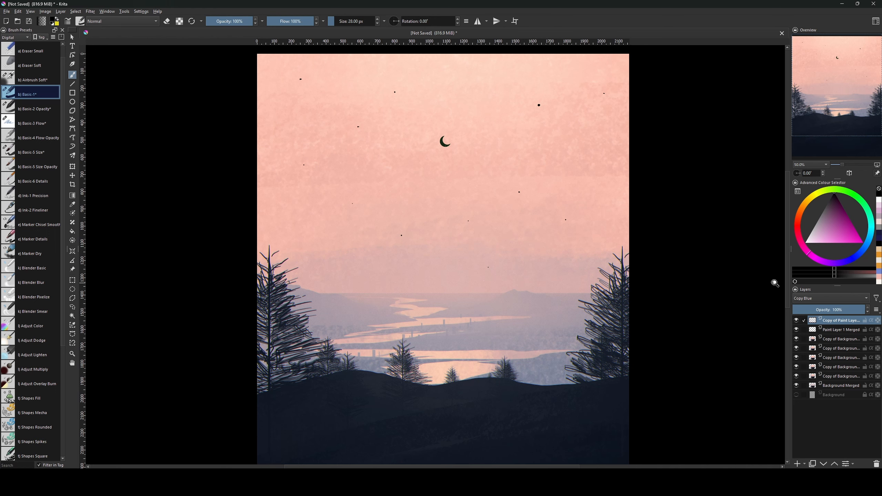
key(ctrl+t)
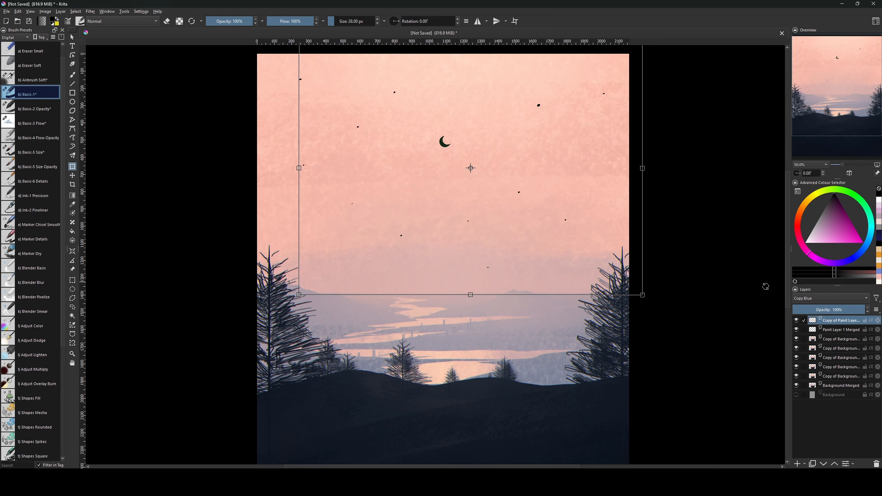
key(Return)
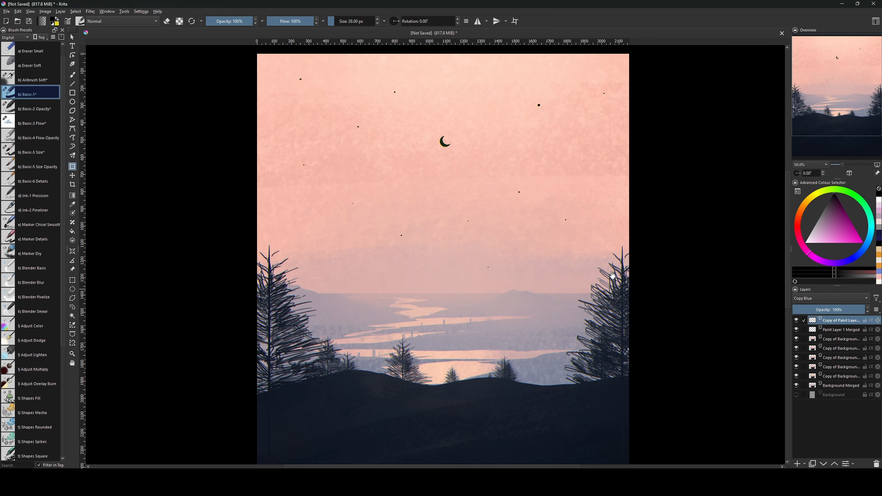
- Duplicate the original moon-and-stars layer again and set this copy's blending mode to Copy Red
click(842, 330)
key(ctrl+j)
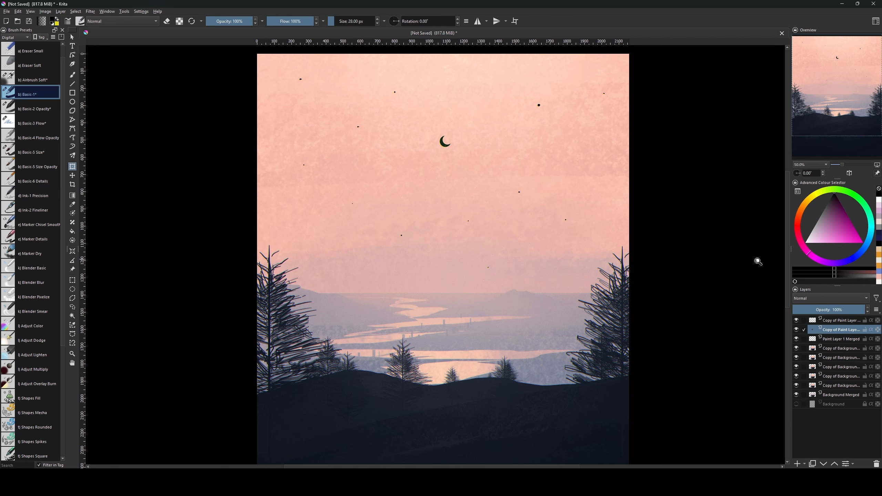
click(817, 298)
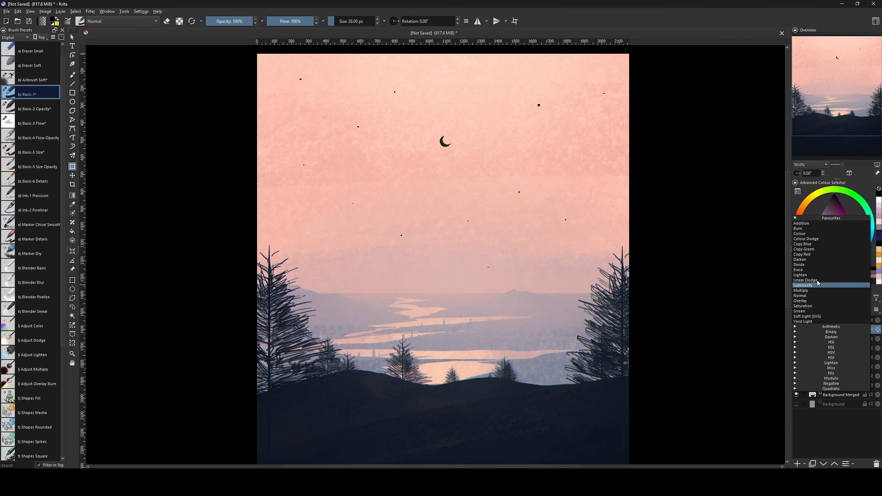
click(832, 254)
- Transform the Copy Red duplicate so it sits slightly up and to the right of the original moon and stars
key(ctrl+t)
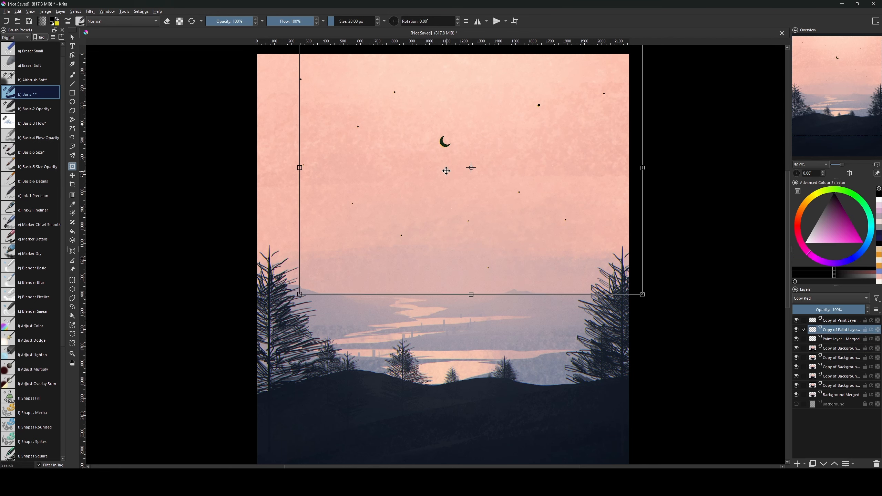
drag(447, 171, 451, 166)
key(Return)
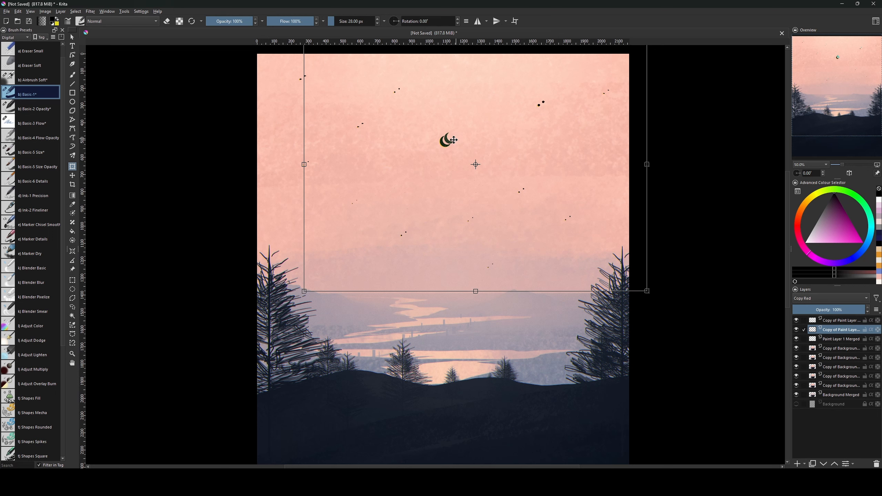
drag(447, 150, 446, 151)
key(Return)
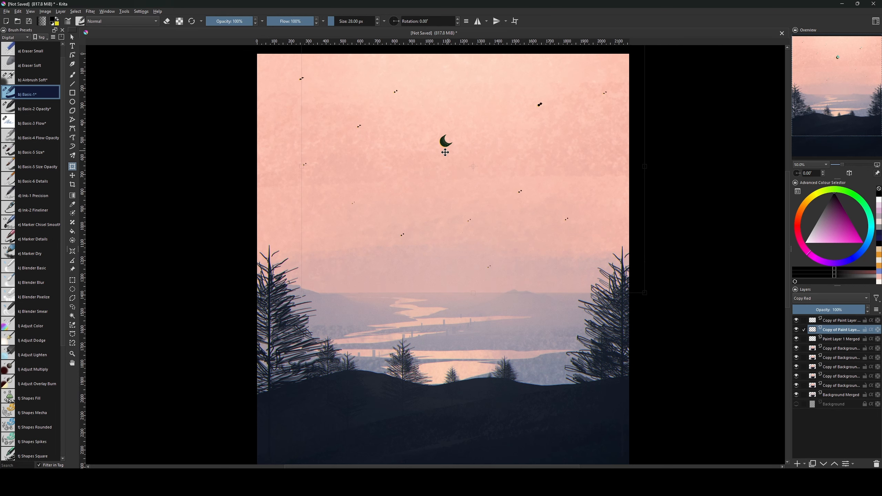
click(445, 152)
key(Return)
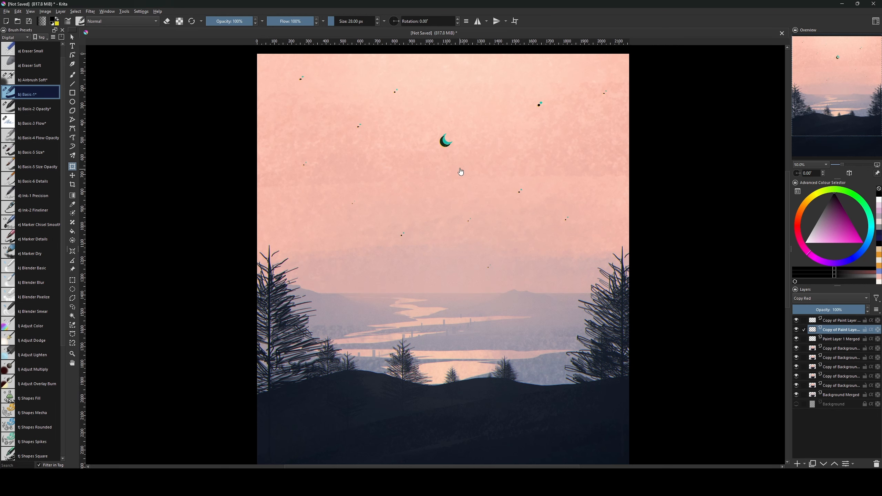
drag(458, 143, 458, 144)
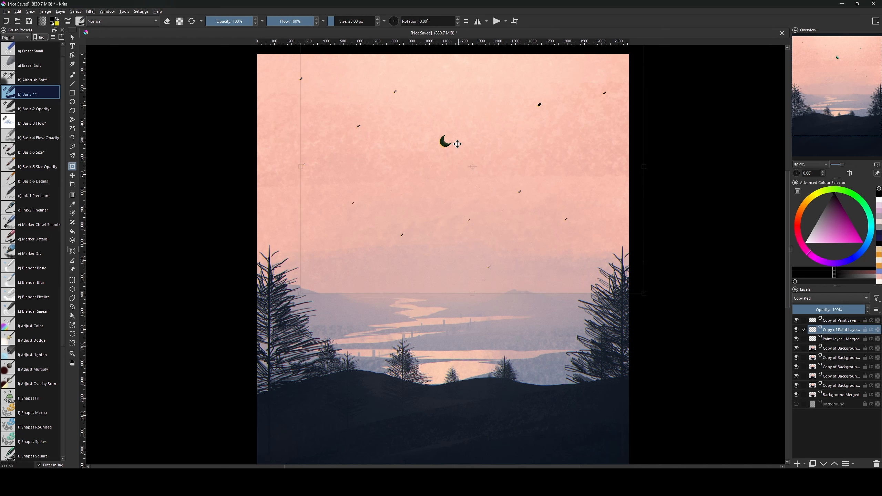
key(Return)
- Add a new paint layer at the top of the layer stack and set its blending mode to Overlay
drag(465, 208, 463, 229)
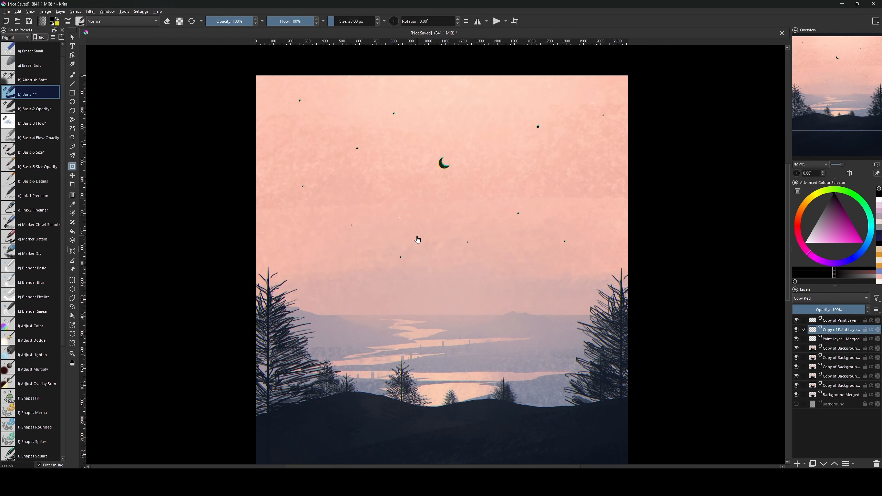
key(ctrl+minus)
key(ctrl+minus)
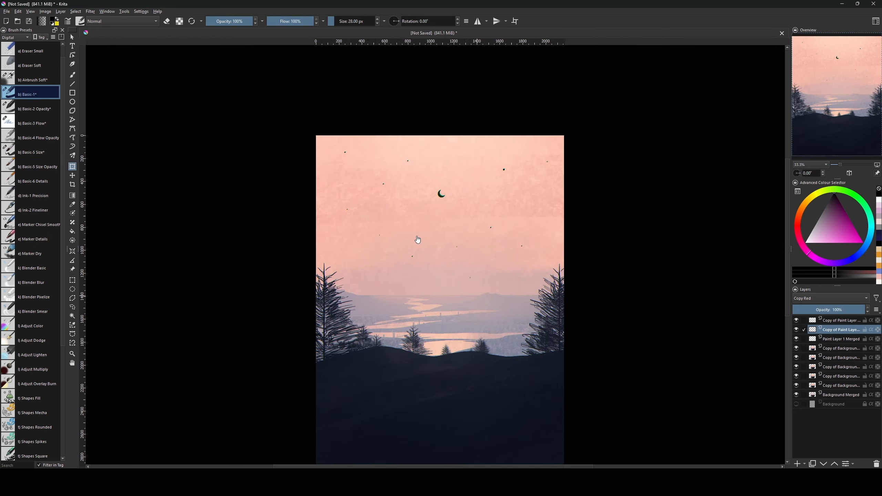
drag(449, 286, 448, 277)
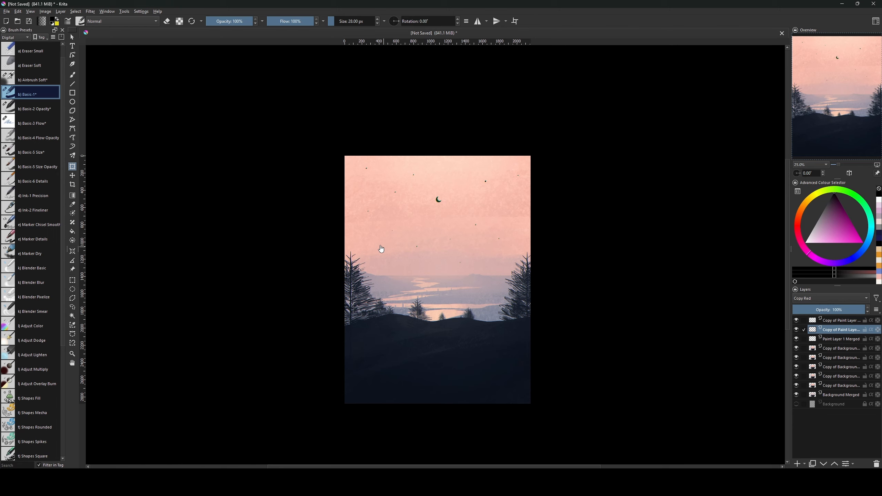
key(Insert)
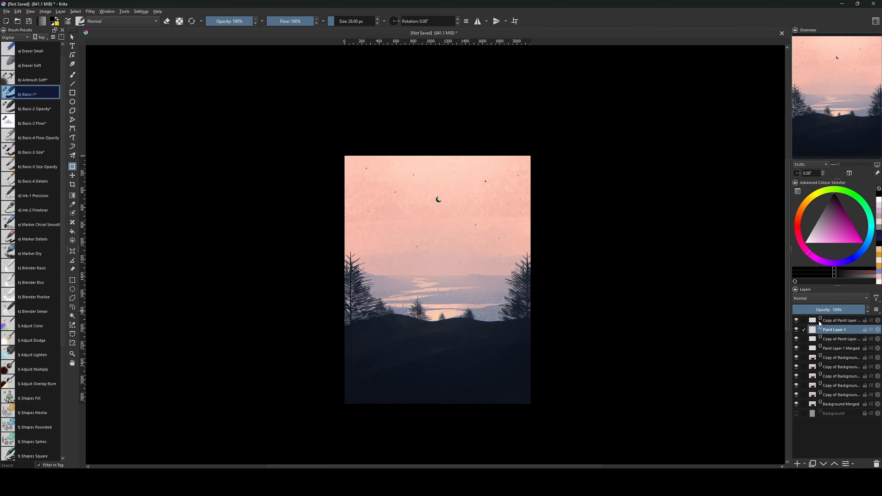
drag(820, 324, 820, 320)
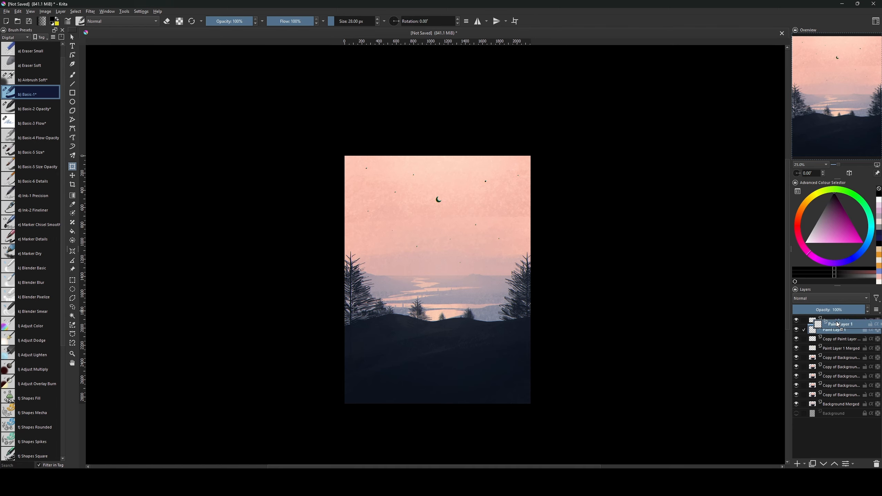
click(817, 297)
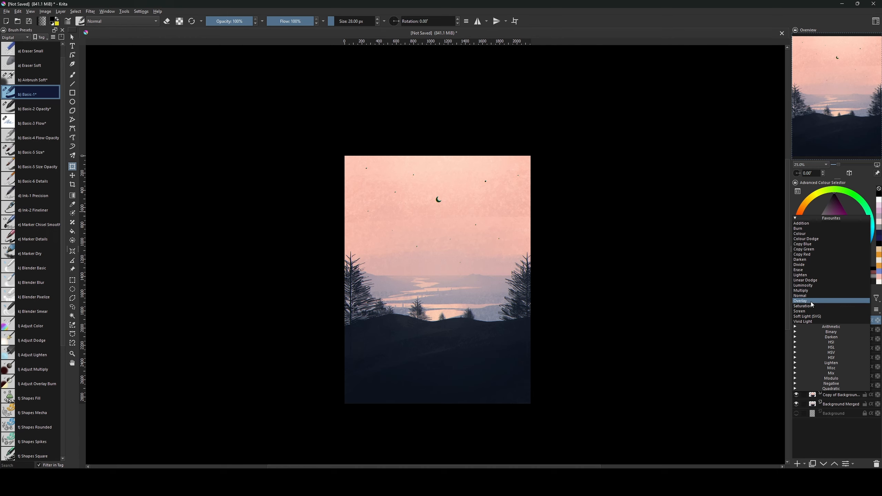
click(811, 300)
- Try black radial gradients on the Overlay layer, first from the moon downward, then from the upper right corner, undoing each
key(g)
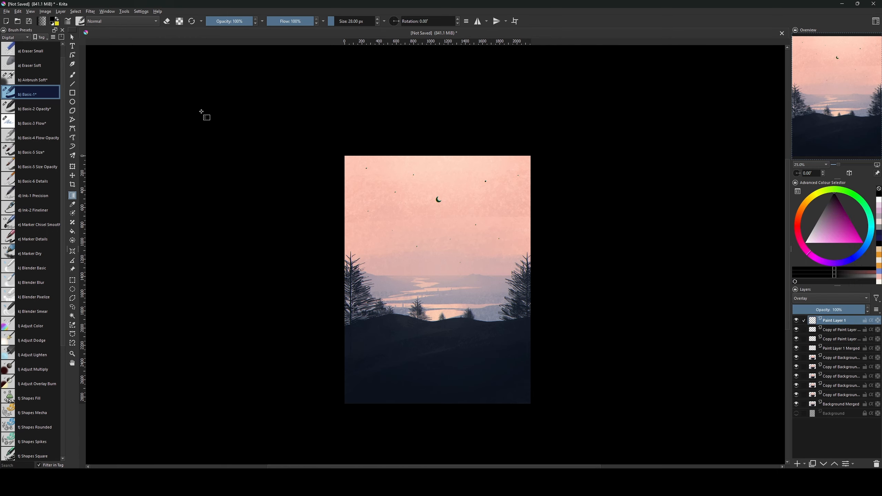
drag(438, 201, 409, 337)
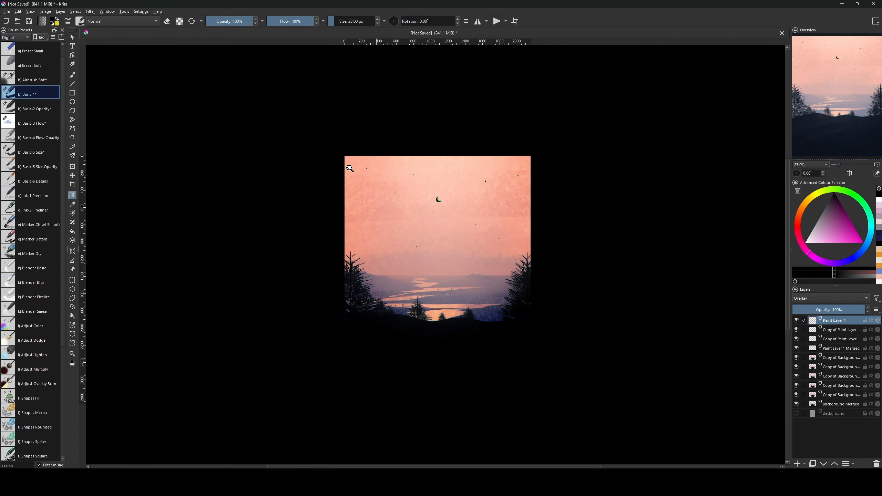
key(ctrl+z)
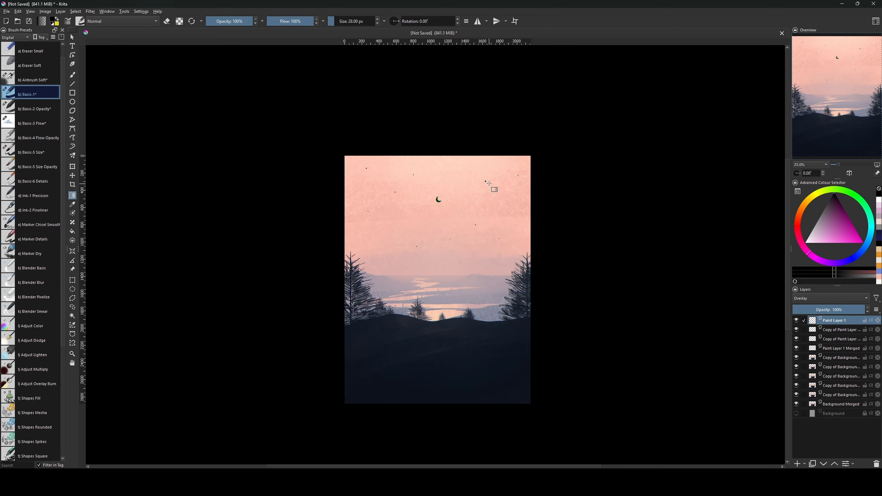
drag(558, 134, 425, 306)
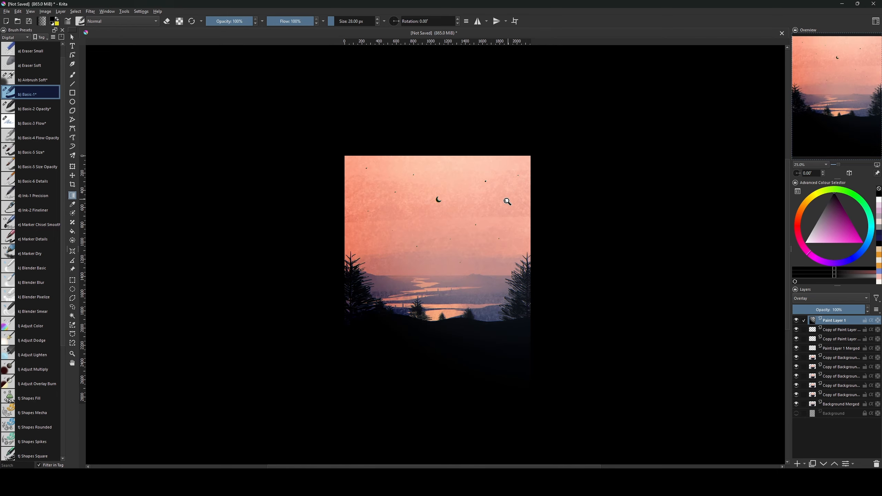
key(ctrl+z)
drag(558, 156, 450, 292)
key(ctrl+z)
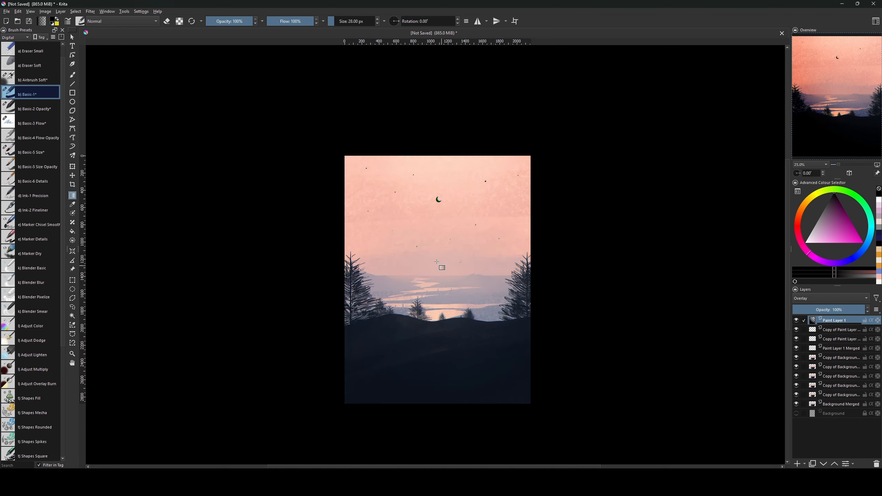
key(ctrl+shift+z)
key(ctrl+z)
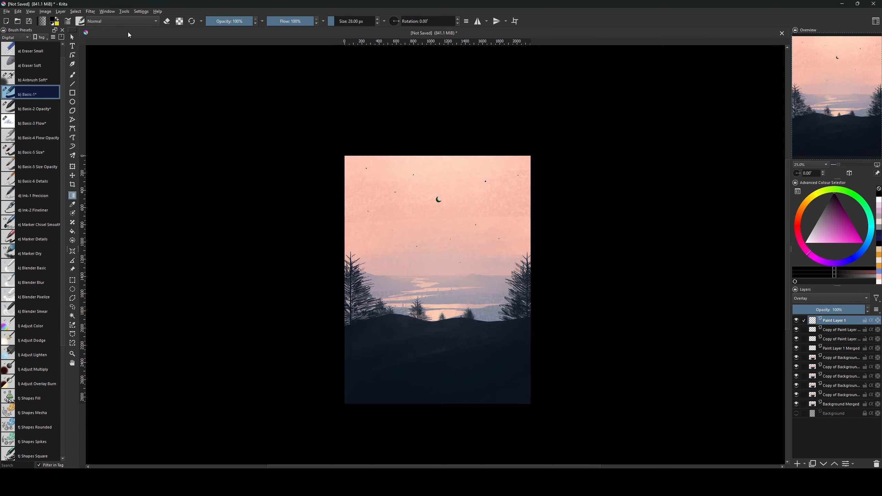
- Show the Tool Options docker for the Gradient tool
click(141, 12)
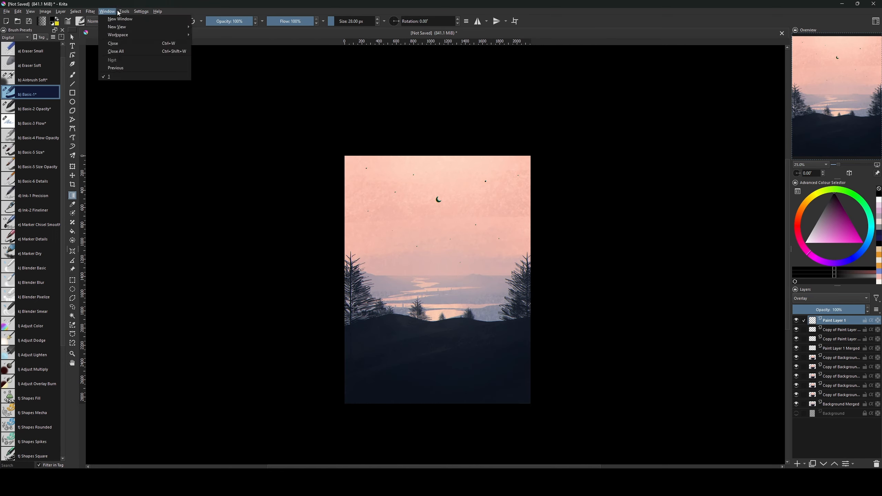
mouse_move(162, 70)
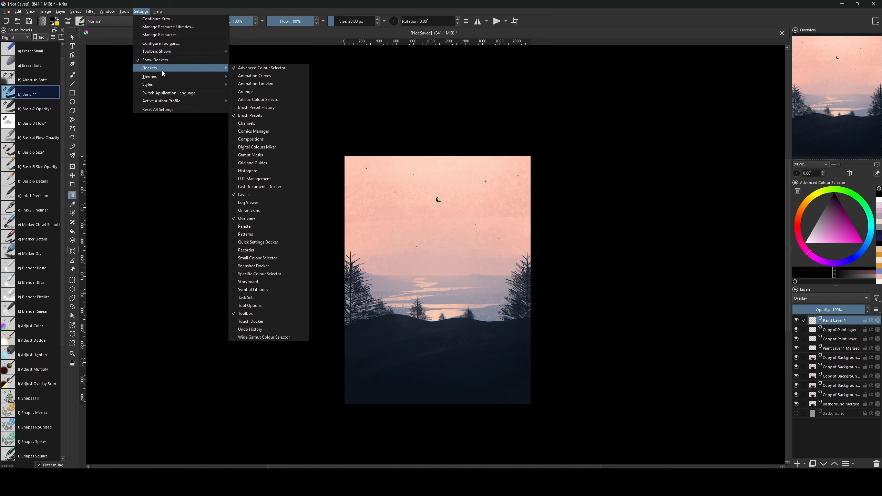
click(261, 305)
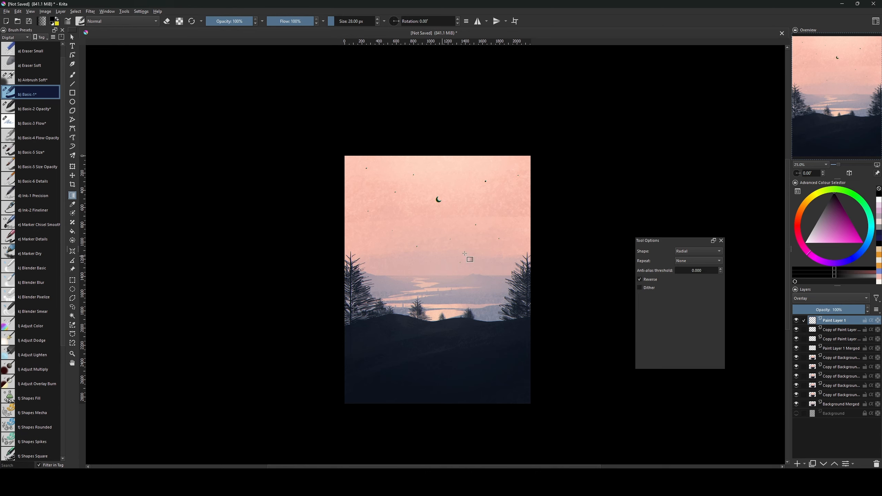
- Try a Spiral gradient from just below the moon on the Overlay layer, and undo it
click(697, 252)
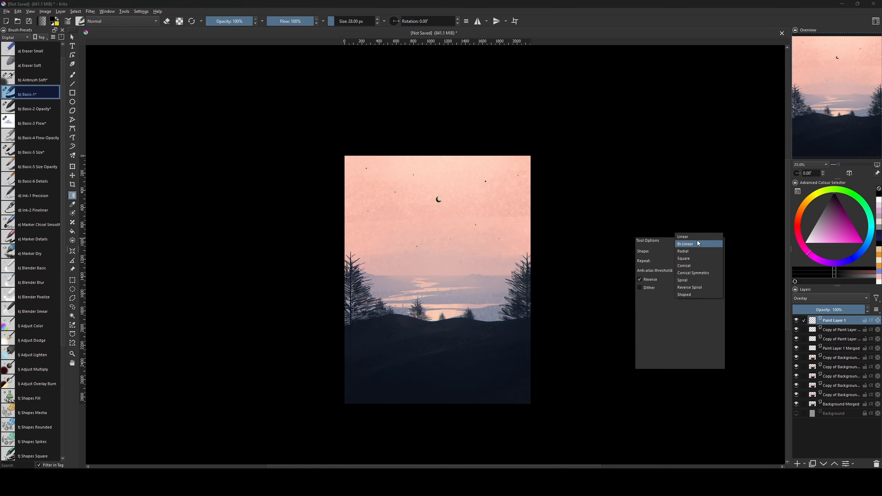
click(695, 280)
drag(447, 215, 405, 258)
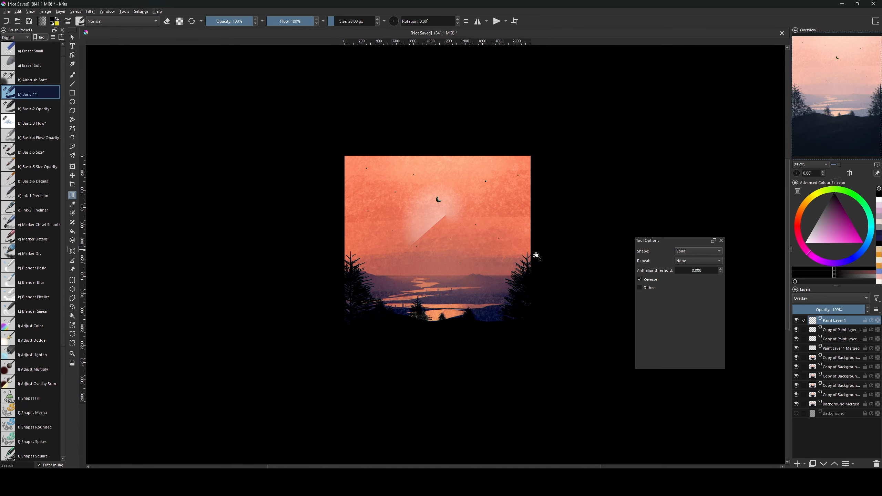
key(ctrl+z)
- Try a Conical Symmetric gradient from below the moon out past the canvas's right edge, and undo it
click(699, 251)
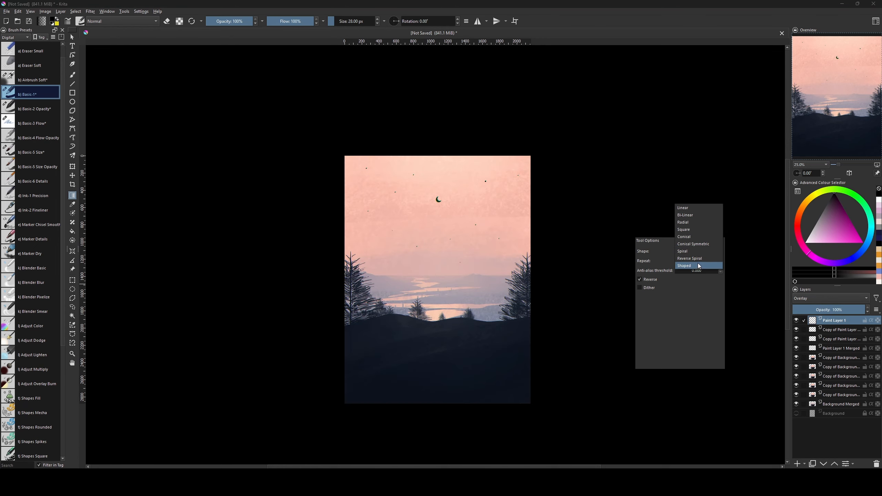
click(699, 245)
drag(440, 221, 578, 246)
key(ctrl+z)
key(ctrl+z)
- Set the gradient shape to Conical and try several gradients across the sky around the moon, undoing each one
click(700, 252)
click(698, 244)
key(ctrl+z)
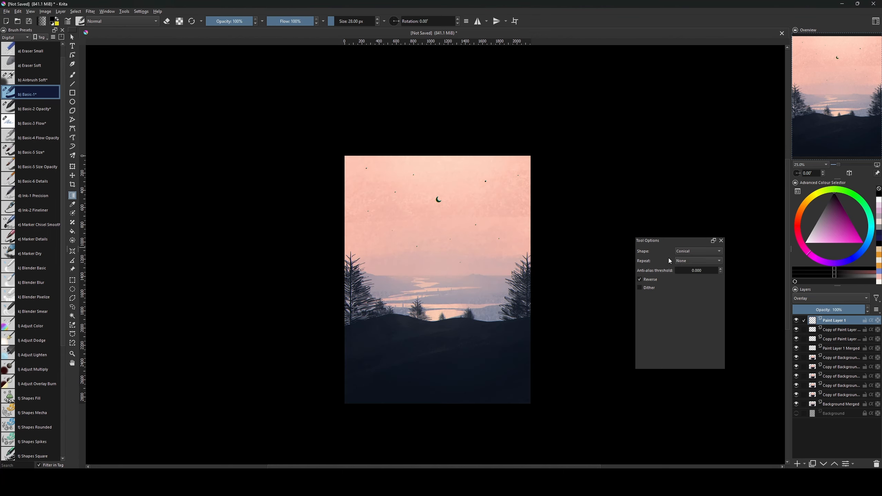
drag(475, 208, 456, 223)
key(ctrl+z)
key(ctrl+z)
mouse_move(422, 250)
mouse_down()
mouse_move(490, 196)
mouse_move(426, 257)
mouse_up()
key(ctrl+z)
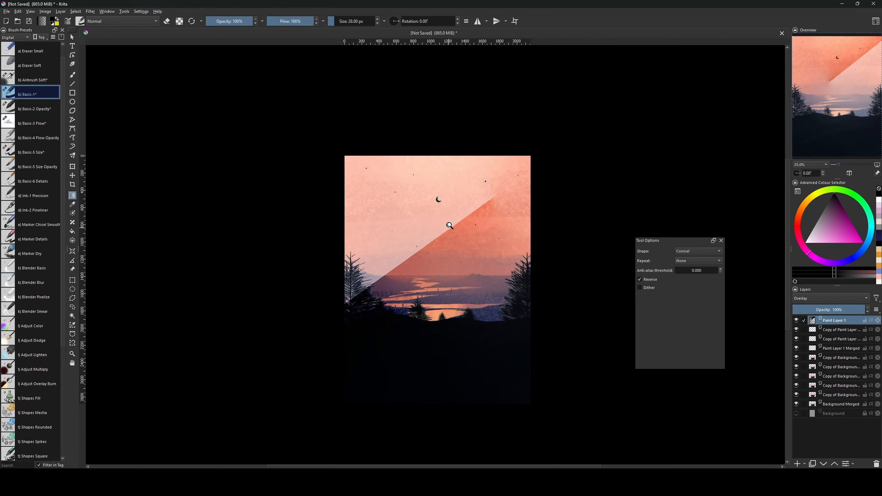
key(ctrl+z)
drag(482, 201, 413, 252)
key(ctrl+z)
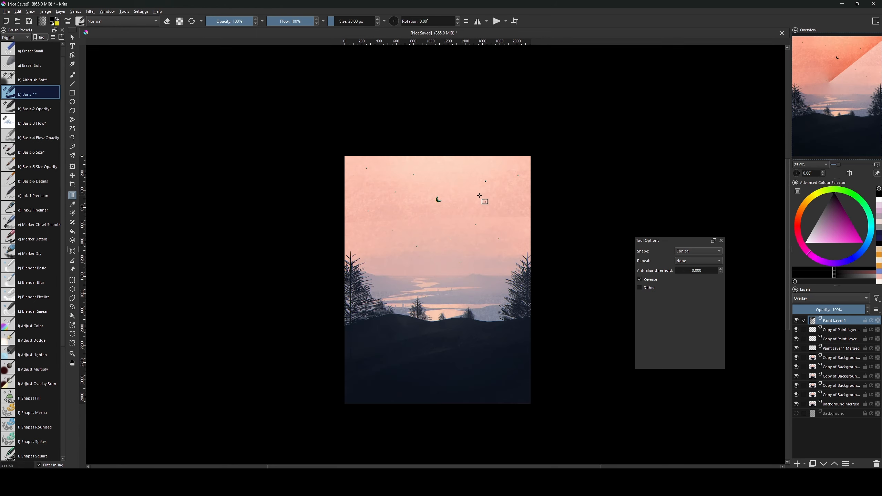
- Try reversed conical gradients at different angles from the upper right sky toward its left edge, and undo them
drag(480, 196, 306, 251)
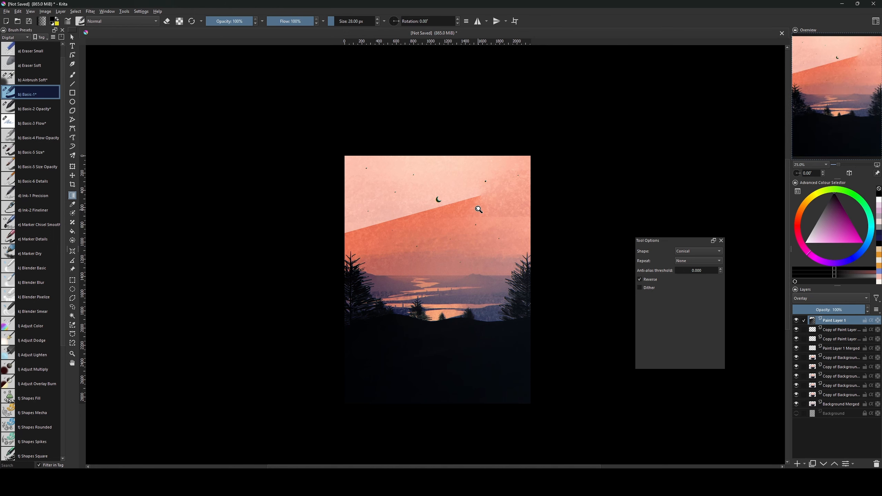
key(ctrl+z)
drag(502, 212, 345, 236)
key(ctrl+z)
- Draw a reversed conical gradient from just beside the moon past the lower-left sky, and colourise it with hue 192, saturation 76 and lightness 15
drag(450, 202, 324, 267)
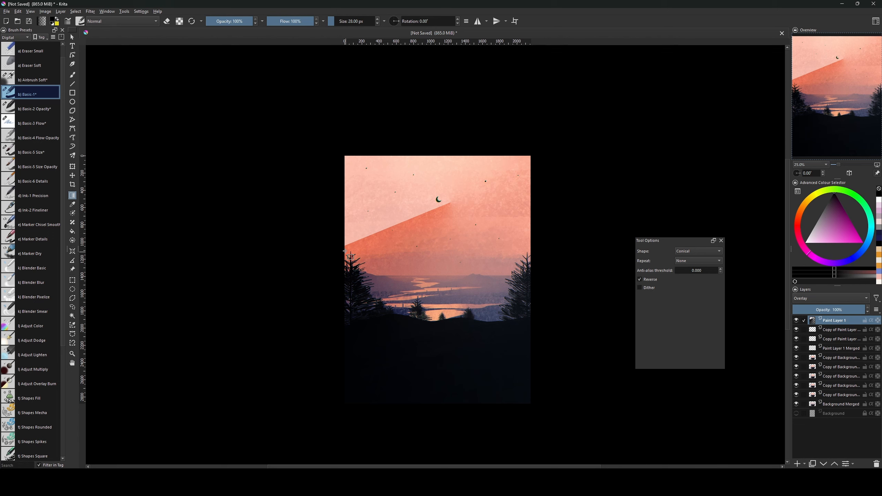
key(ctrl+u)
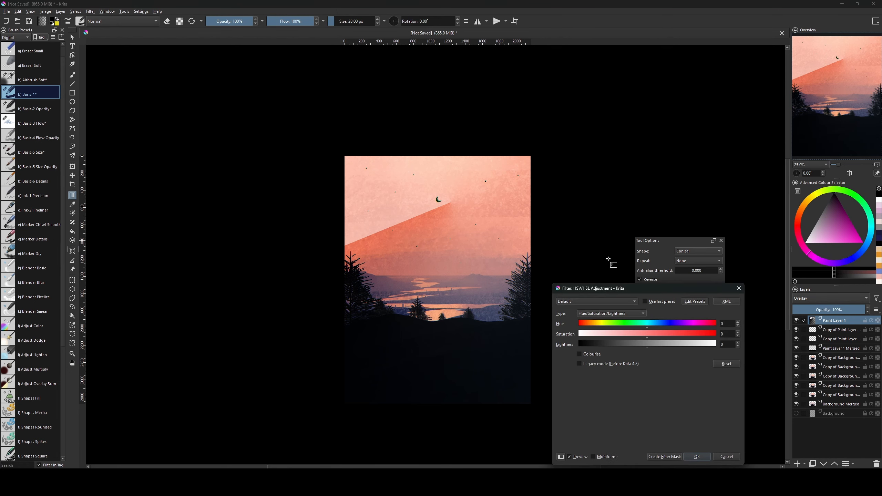
click(597, 353)
drag(643, 344, 652, 325)
click(652, 345)
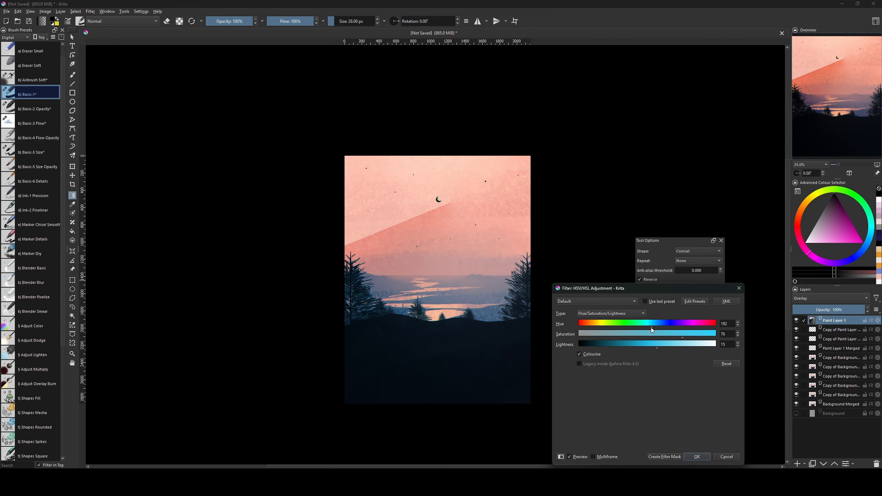
click(698, 456)
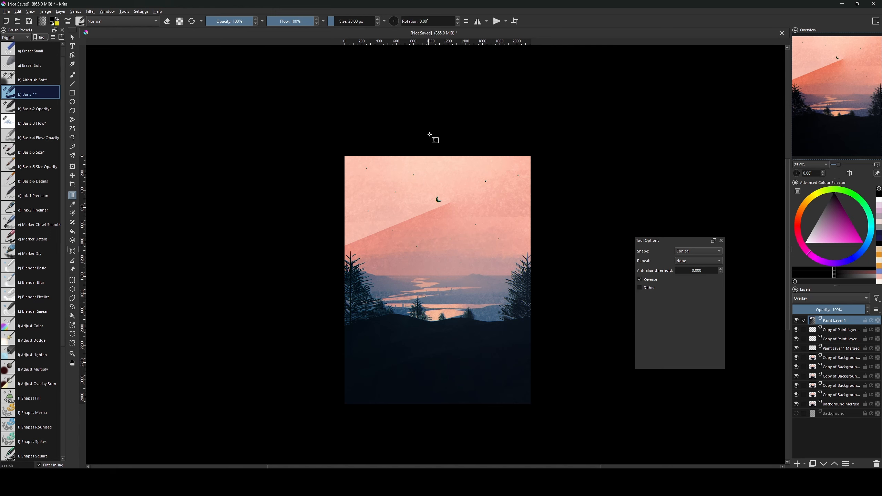
- Make a triangular polygonal selection covering the sky above the gradient's diagonal edge
key(l)
scroll(335, 207, up, 1)
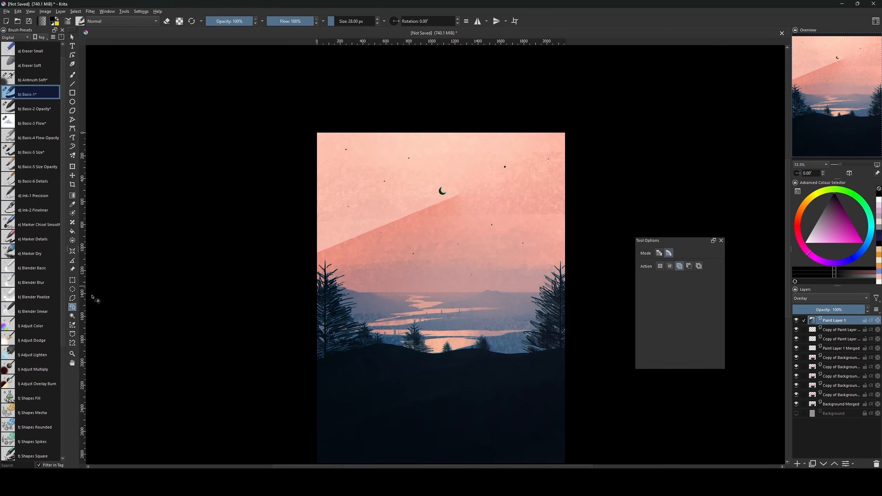
click(317, 253)
click(631, 120)
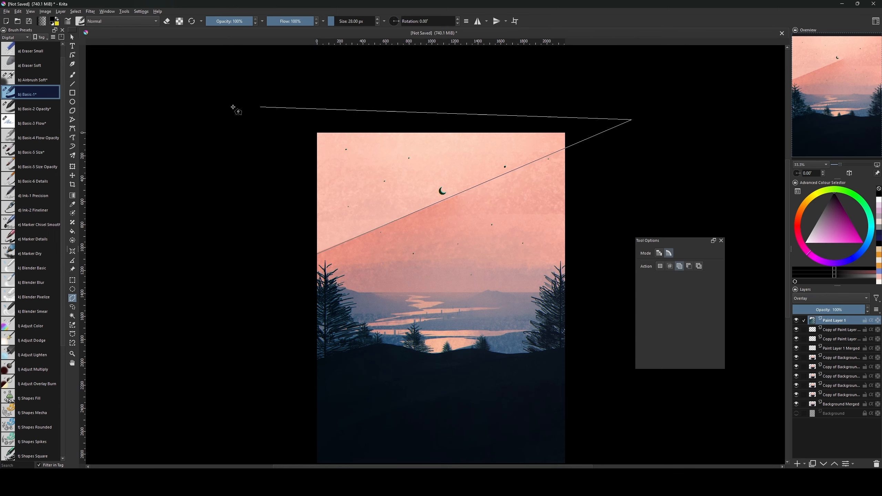
click(283, 105)
click(316, 254)
- Add a new empty paint layer above the gradient layer
key(b)
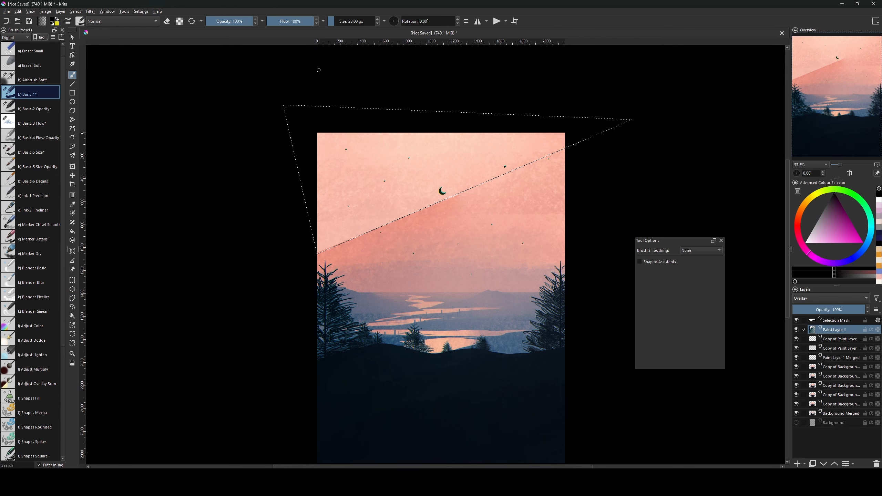
key(bracketleft)
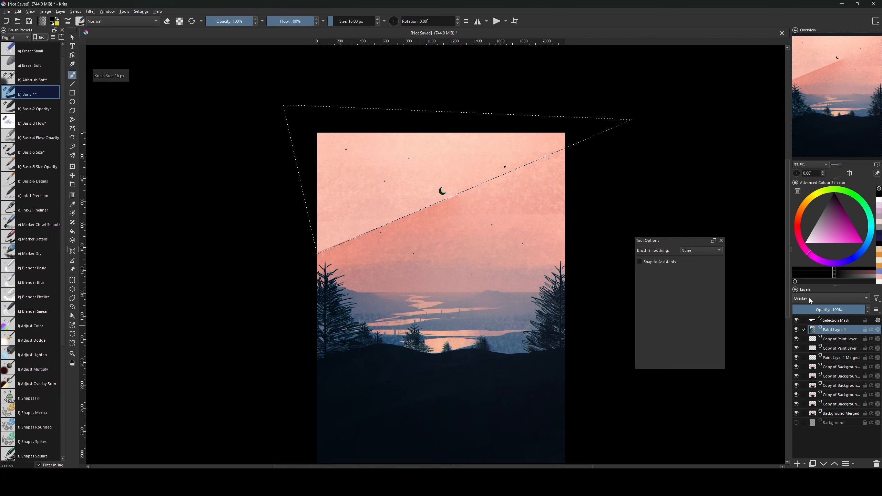
key(Insert)
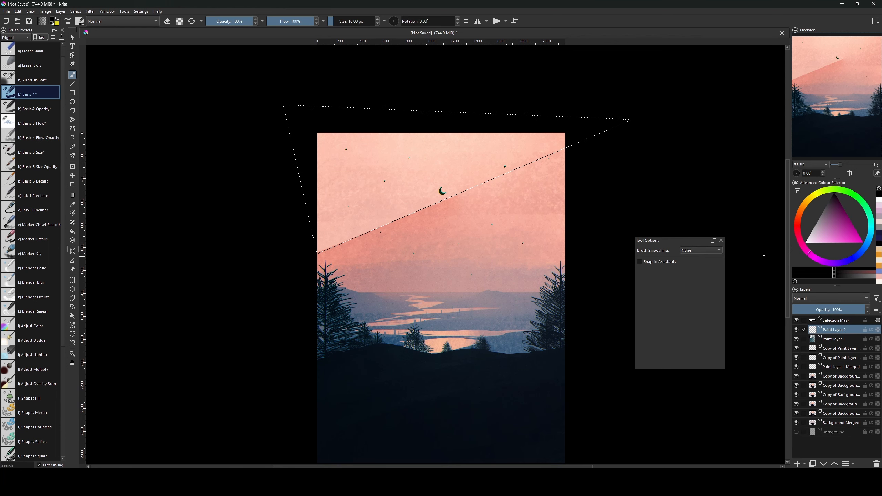
key(ctrl+u)
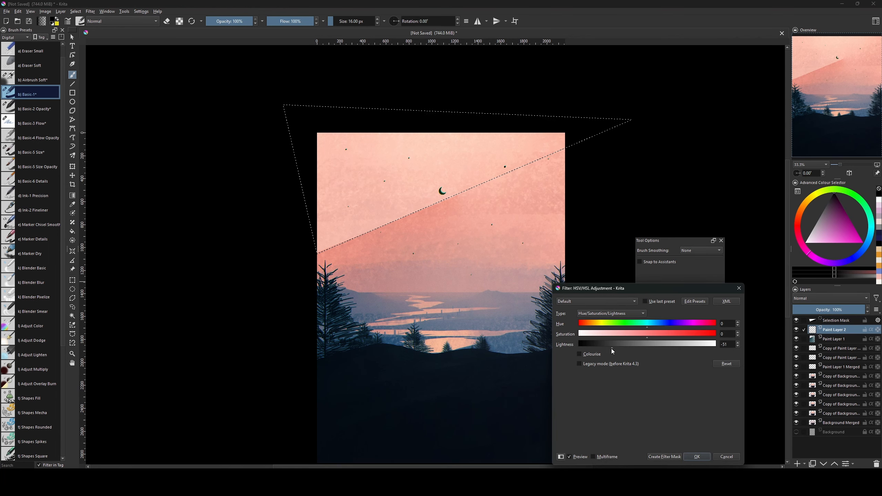
click(736, 291)
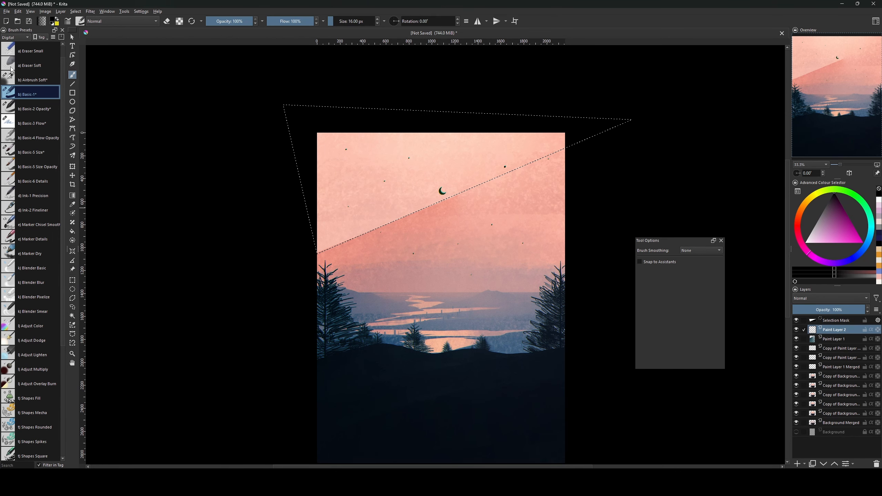
- Set the new layer's blending mode to Multiply and darken the selected sky in black with Airbrush Soft at 1737 px
click(42, 82)
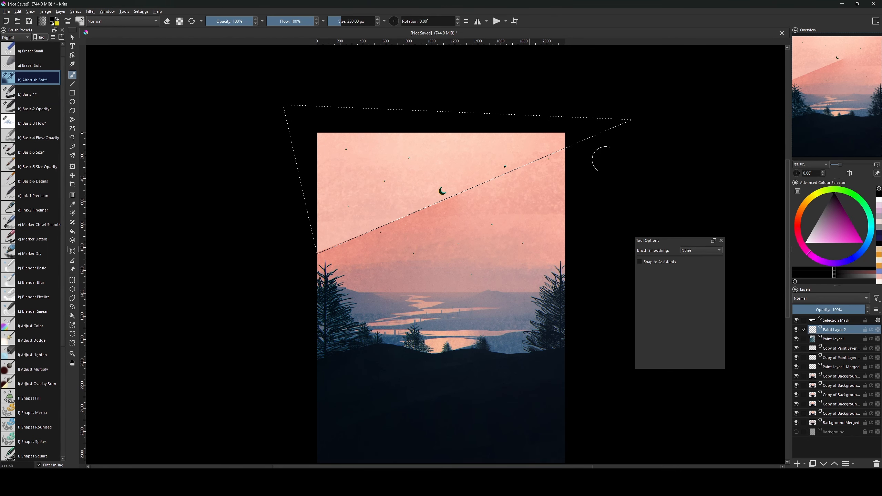
click(831, 298)
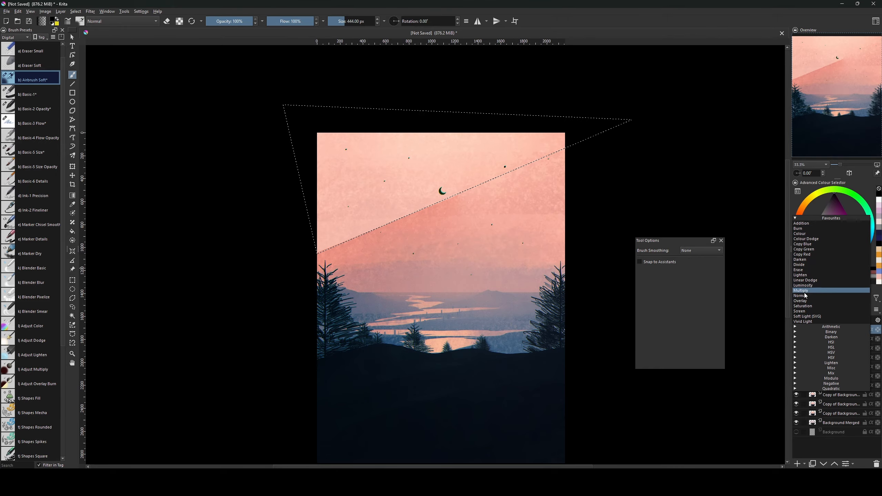
click(806, 295)
key(bracketright)
key(bracketright)
key(bracketright)
key(bracketright)
key(bracketright)
key(bracketright)
key(bracketright)
key(bracketright)
key(bracketright)
key(bracketright)
key(bracketright)
key(bracketright)
key(bracketright)
key(bracketright)
key(bracketright)
key(bracketright)
key(bracketright)
key(bracketright)
key(bracketright)
key(bracketright)
drag(274, 145, 471, 104)
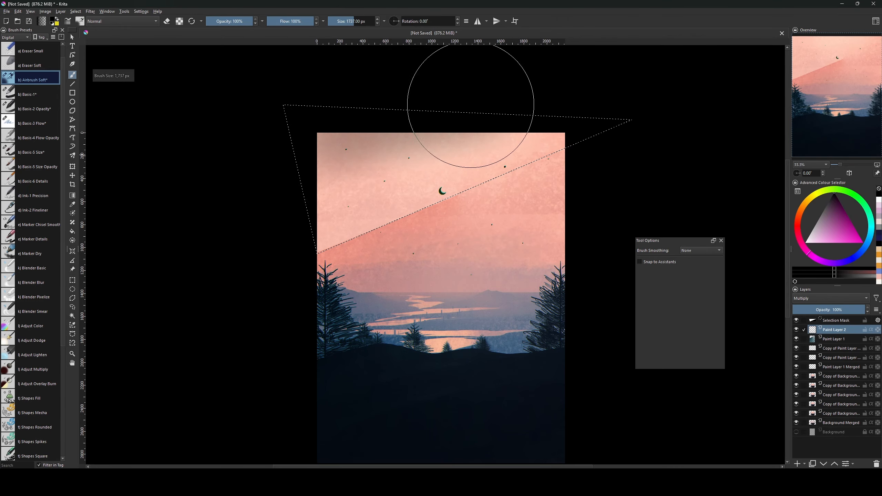
mouse_move(396, 204)
mouse_down()
mouse_move(236, 233)
mouse_move(286, 163)
mouse_move(404, 173)
mouse_move(230, 195)
mouse_up()
- Change the layer's blending mode to Overlay, deselect, and invert the painted shape's colours
click(830, 298)
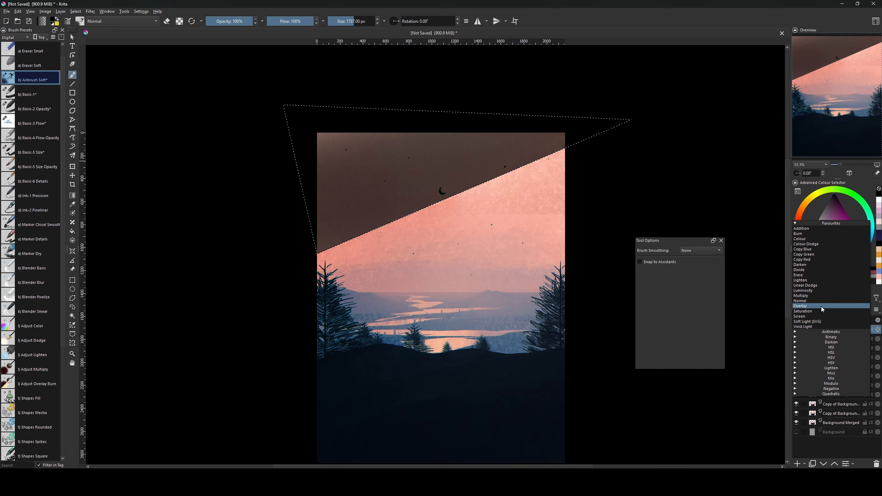
click(823, 304)
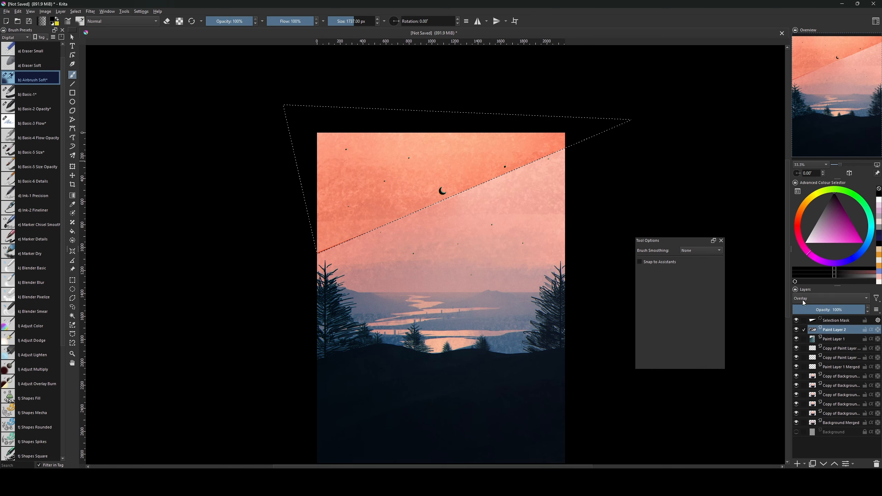
key(ctrl+shift+a)
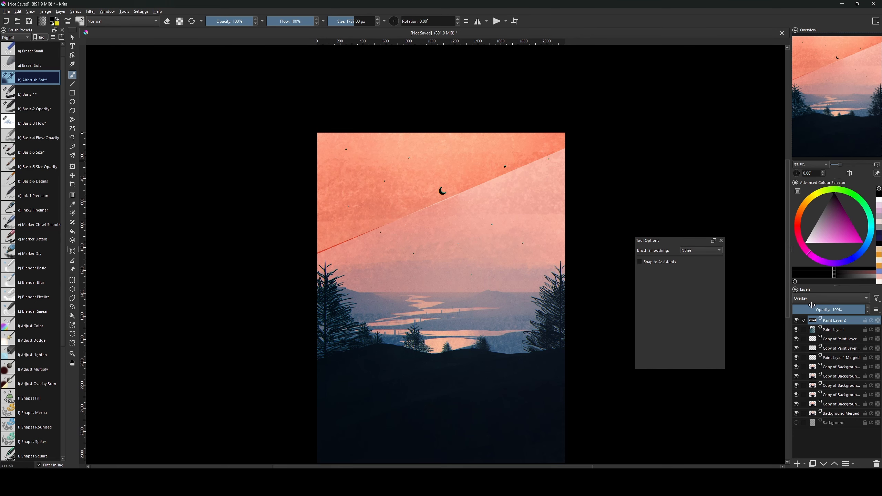
key(ctrl+i)
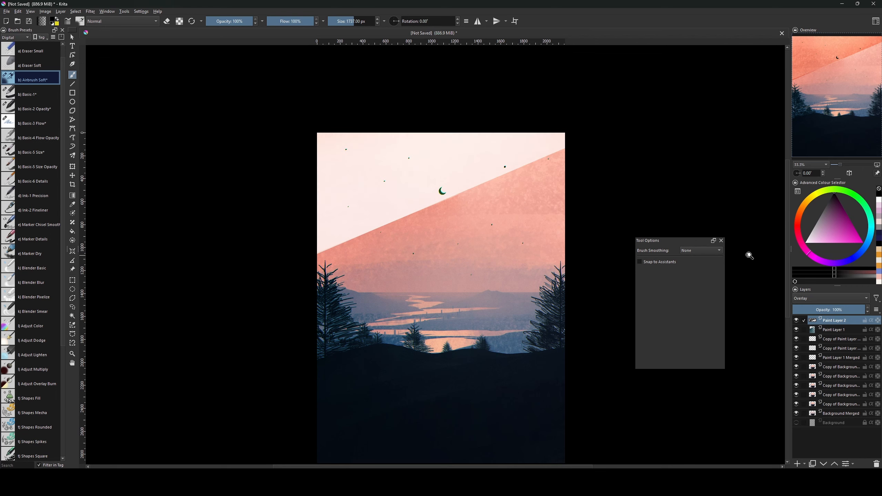
- Try to stretch the light sky shape down to the trees, and undo the transform
key(ctrl+t)
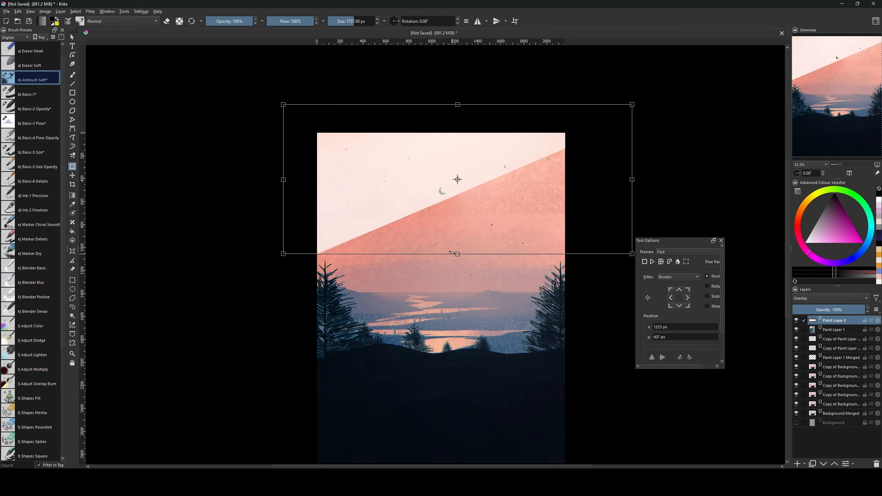
mouse_move(457, 255)
mouse_down()
mouse_move(475, 362)
mouse_move(473, 346)
mouse_up()
key(Return)
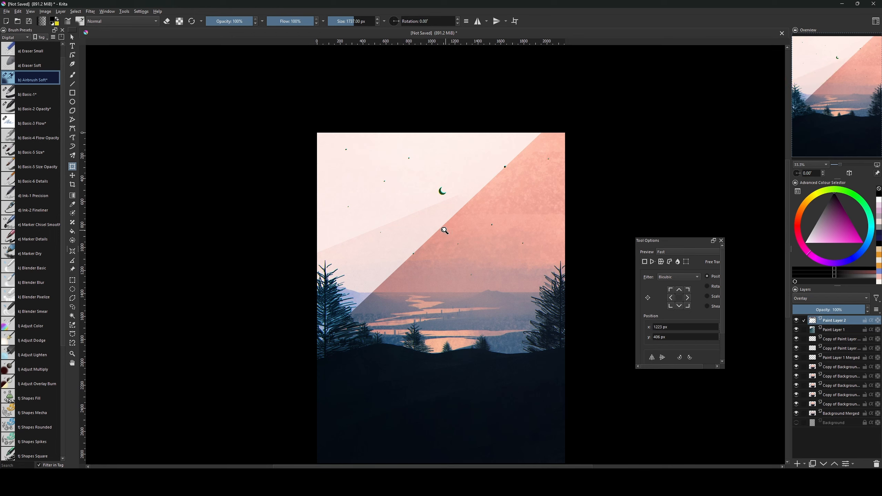
key(ctrl+z)
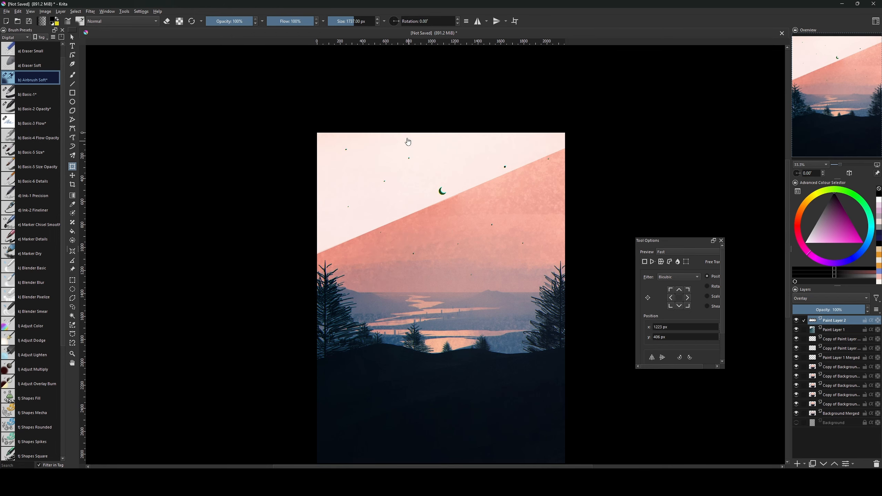
- Rotate the light shape until its diagonal edge is nearly horizontal, and move it up across the top of the sky
click(444, 213)
drag(442, 205, 439, 193)
drag(637, 146, 610, 213)
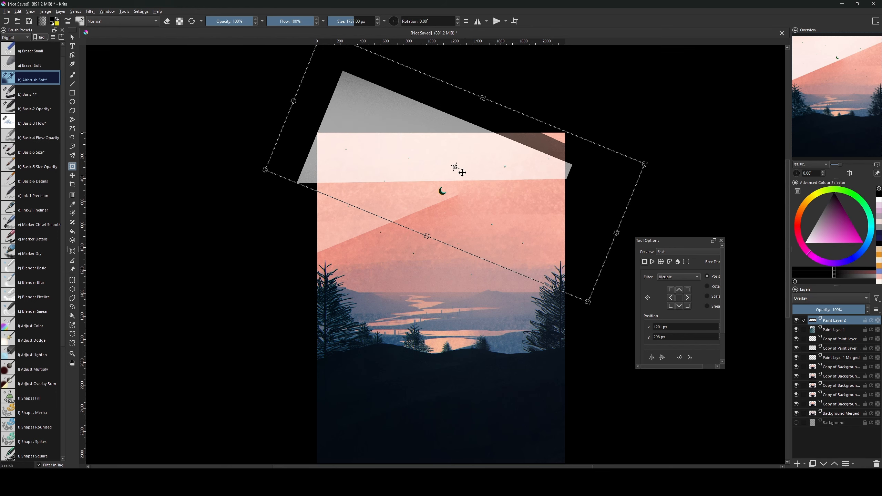
drag(466, 170, 473, 165)
key(Return)
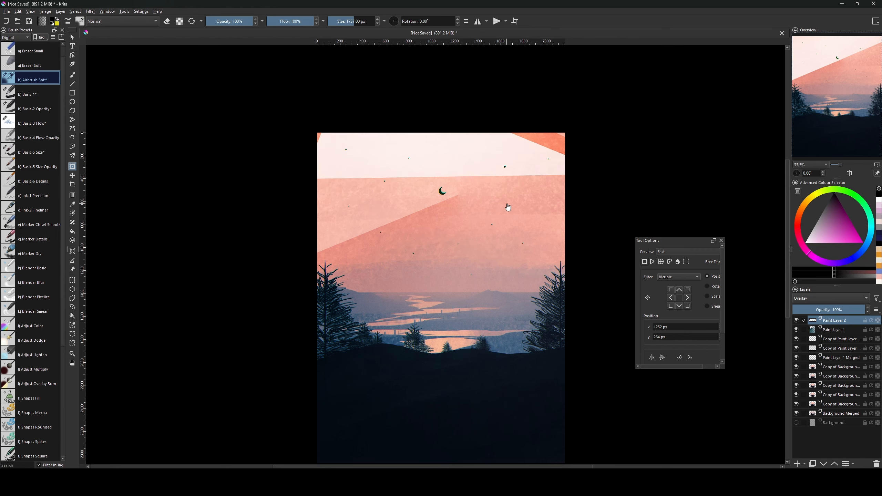
- Try to reshape the light shape into a thin diagonal beam crossing the sky below the moon, and remove it again
mouse_move(496, 159)
mouse_down()
mouse_move(492, 152)
mouse_move(457, 205)
mouse_move(462, 232)
mouse_move(452, 189)
mouse_move(474, 219)
mouse_up()
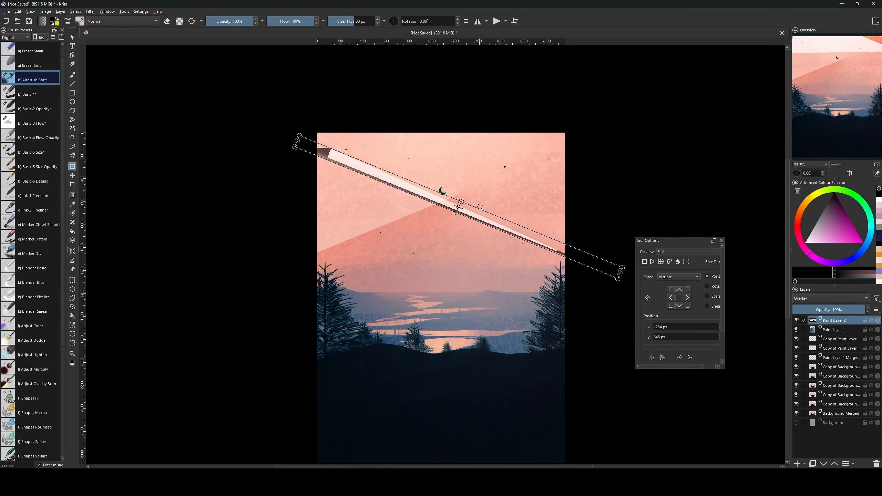
key(Return)
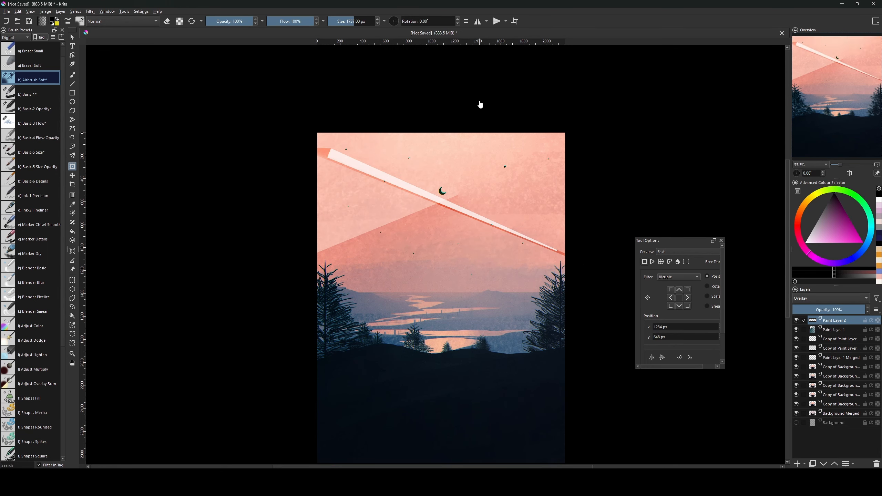
key(ctrl+z)
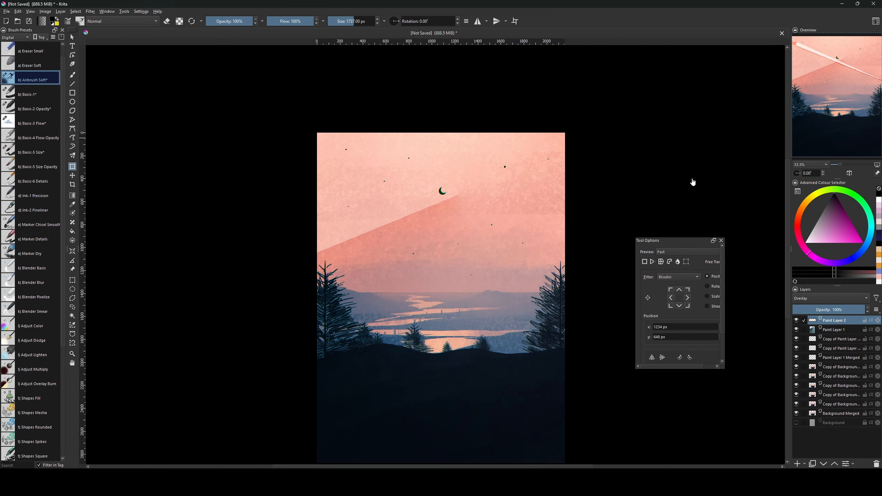
click(833, 330)
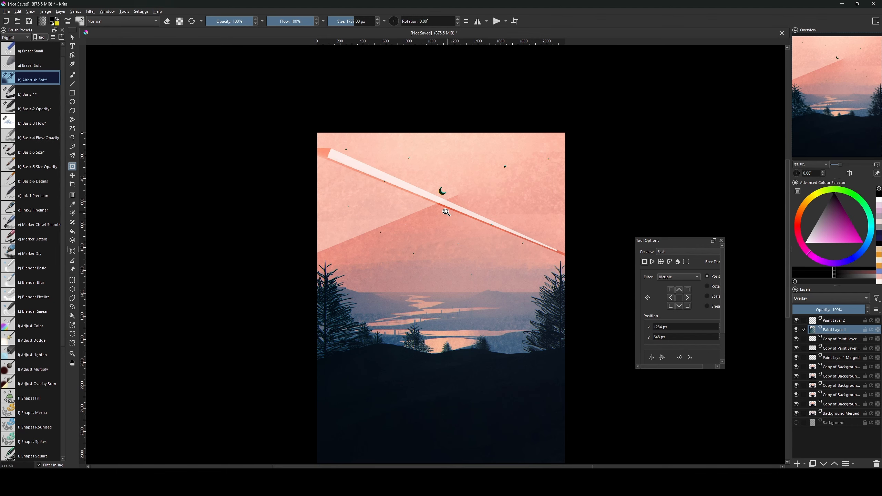
key(ctrl+z)
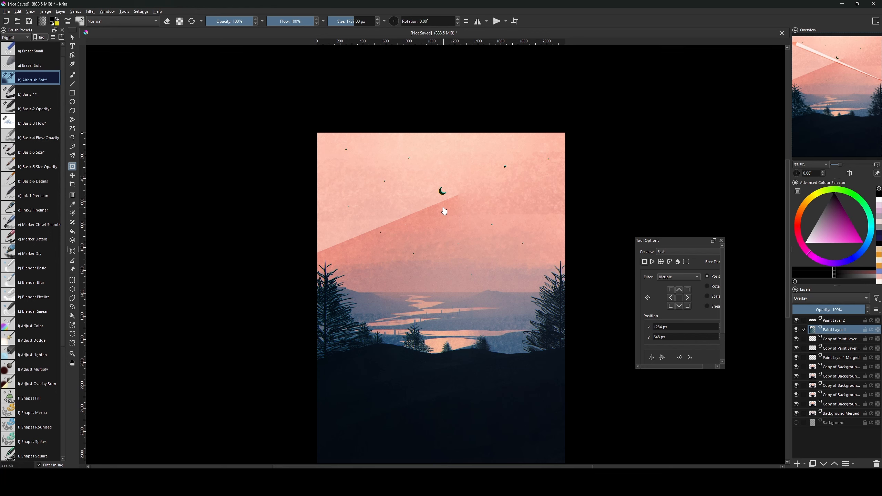
- Transform Paint Layer 1: widen the gradient, rotate it slightly counterclockwise and shift it to about 1221, 1404 px so its tip lies right of the moon
click(484, 180)
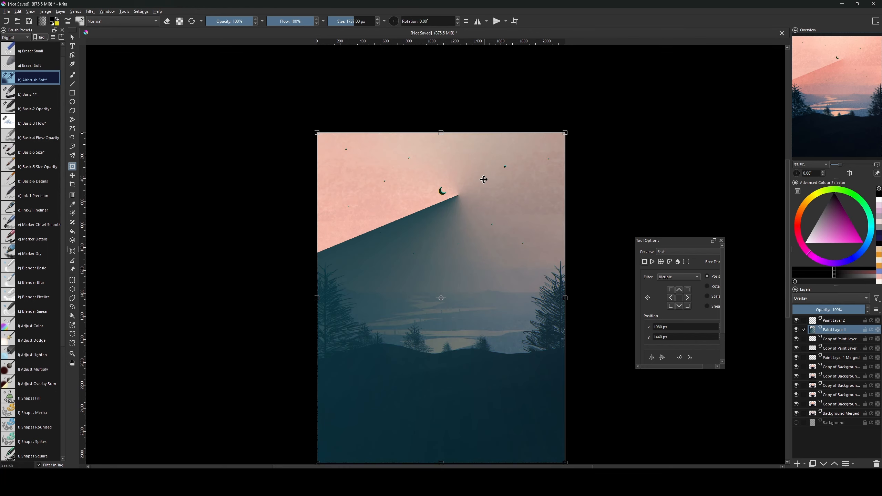
drag(482, 182, 488, 185)
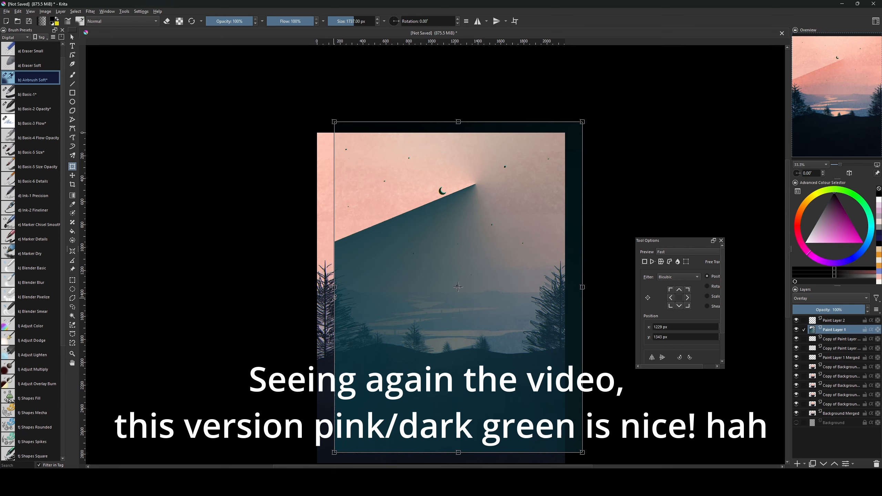
drag(334, 289, 305, 301)
drag(394, 245, 394, 250)
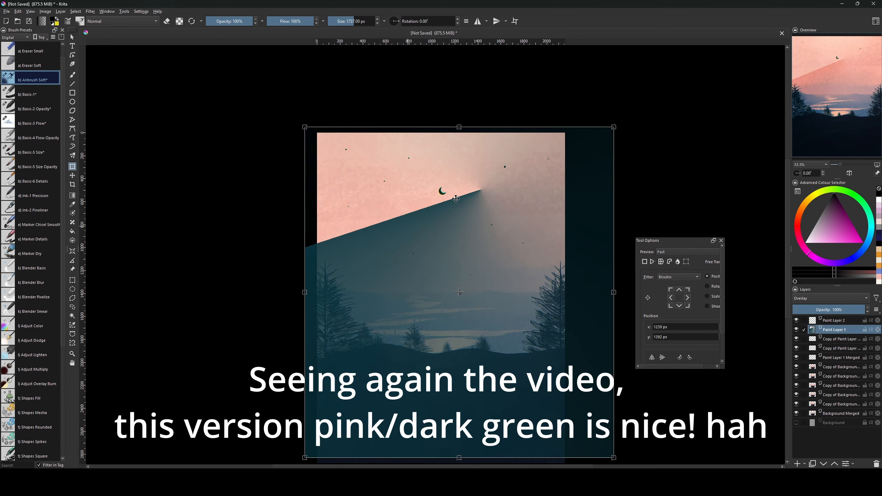
drag(626, 117, 616, 112)
drag(431, 215, 429, 216)
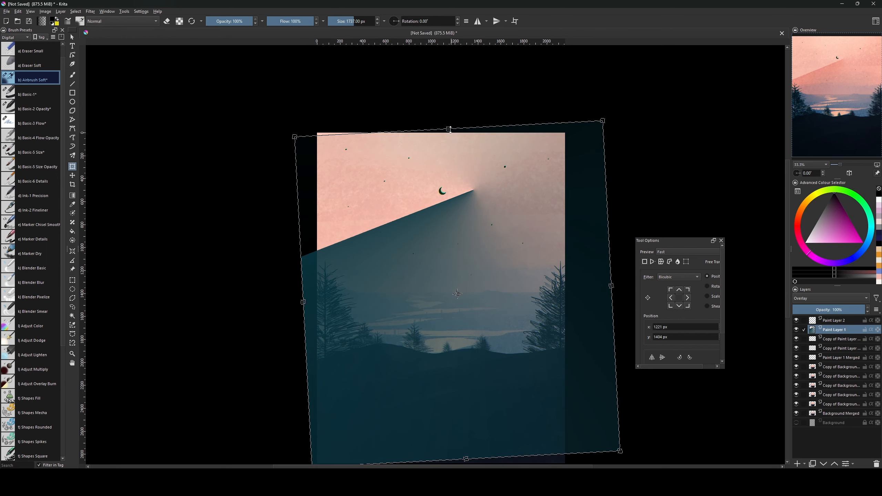
drag(450, 130, 452, 131)
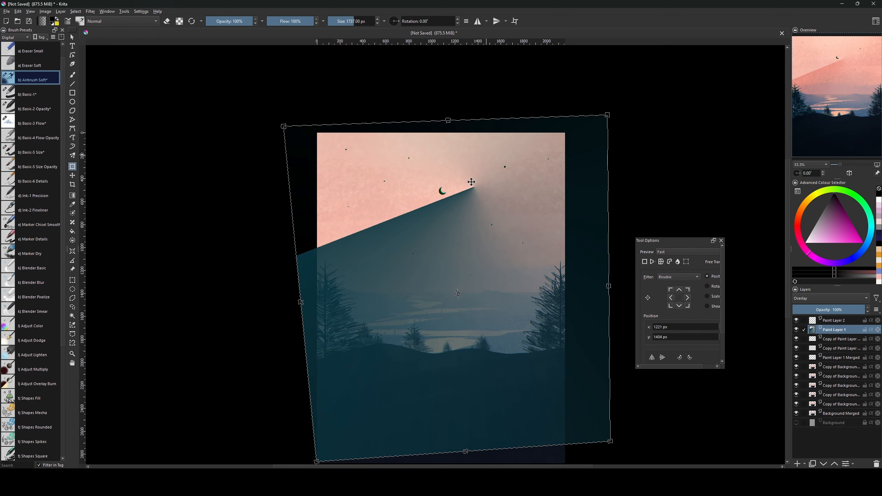
key(Return)
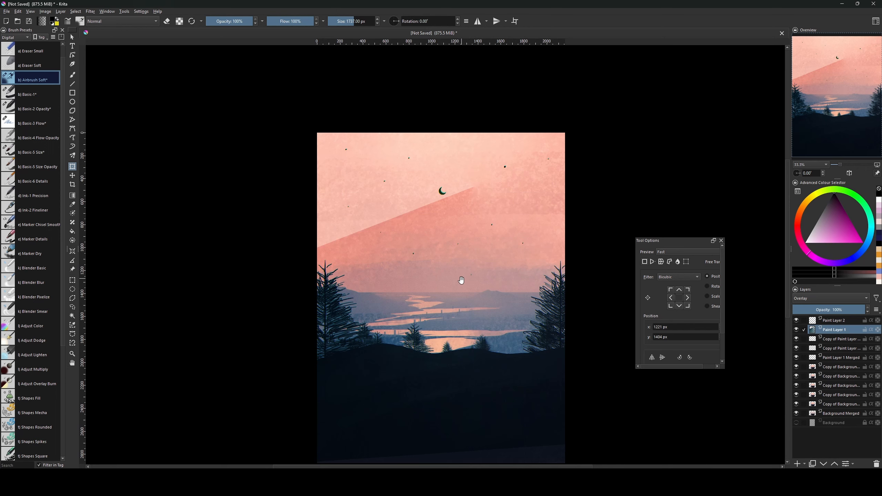
- Move the gradient on Paint Layer 1 slightly down to about y 1465 px so it covers the canvas's lower edge, and apply the transform
drag(461, 280, 460, 247)
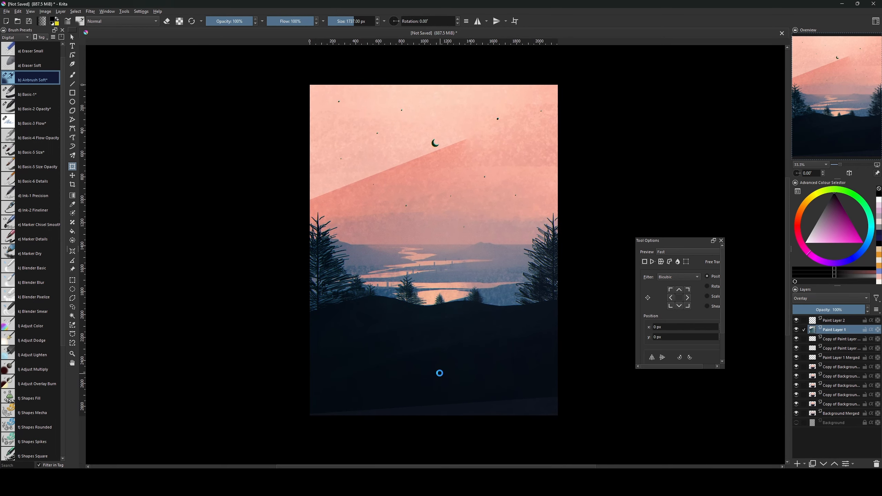
drag(458, 404, 462, 417)
key(Return)
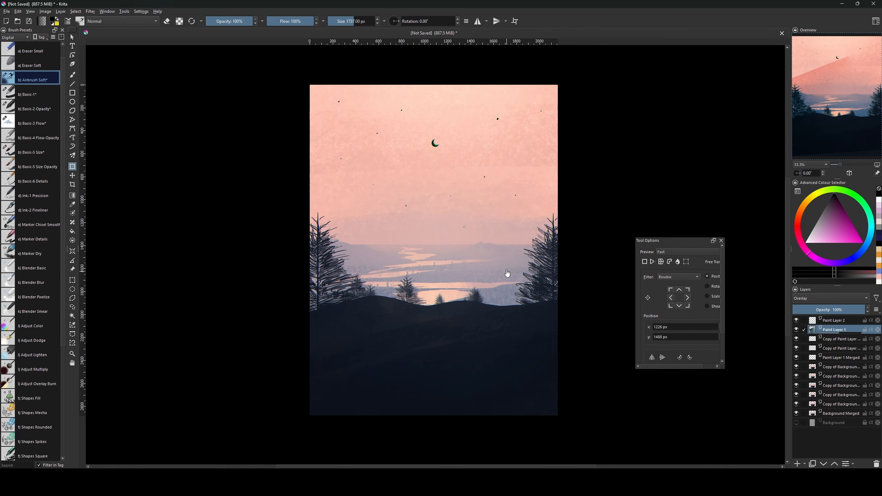
- Switch the soft airbrush to erase mode and reduce its size to 390 px
drag(494, 256, 495, 268)
key(e)
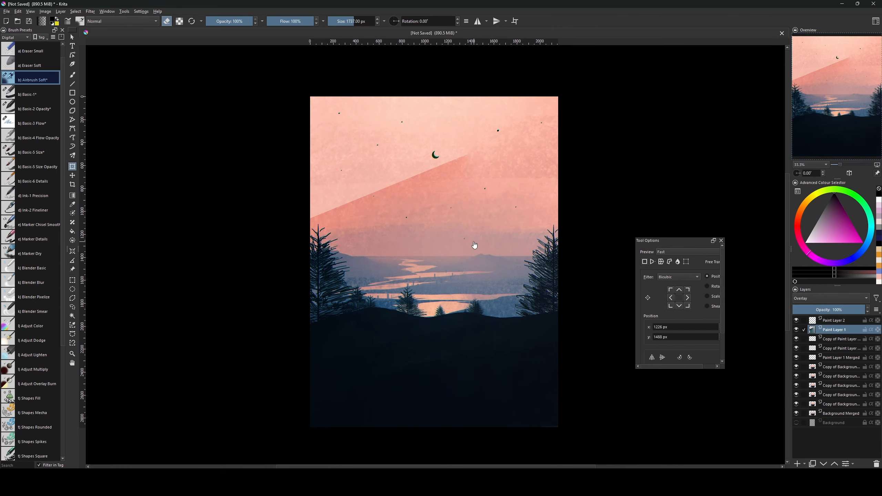
key(b)
key(e)
key(bracketright)
key(bracketright)
key(bracketright)
key(bracketright)
key(bracketright)
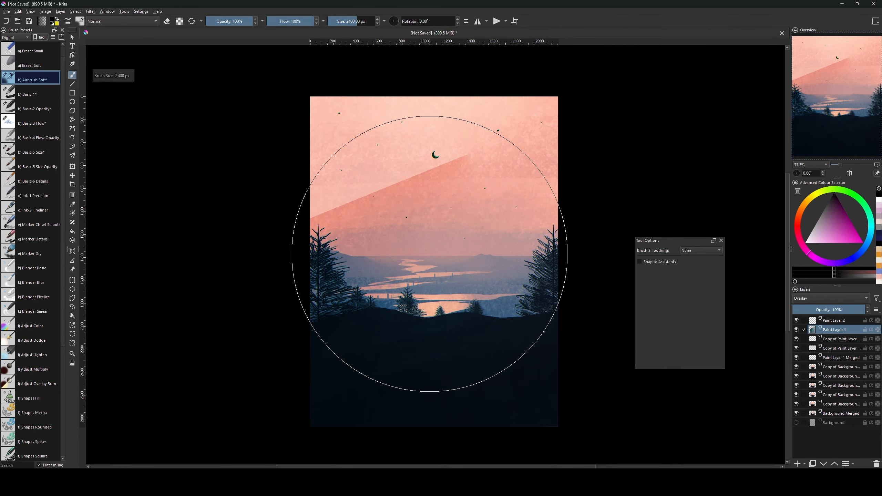
key(bracketleft)
key(bracketleft)
key(bracketleft)
key(bracketleft)
key(bracketleft)
key(bracketleft)
key(bracketleft)
key(bracketleft)
key(bracketleft)
key(bracketleft)
key(bracketleft)
key(bracketleft)
key(bracketright)
key(bracketright)
key(bracketright)
key(bracketright)
key(bracketright)
key(bracketright)
key(bracketleft)
key(bracketleft)
key(bracketleft)
key(bracketleft)
key(bracketleft)
key(bracketleft)
key(bracketleft)
key(bracketleft)
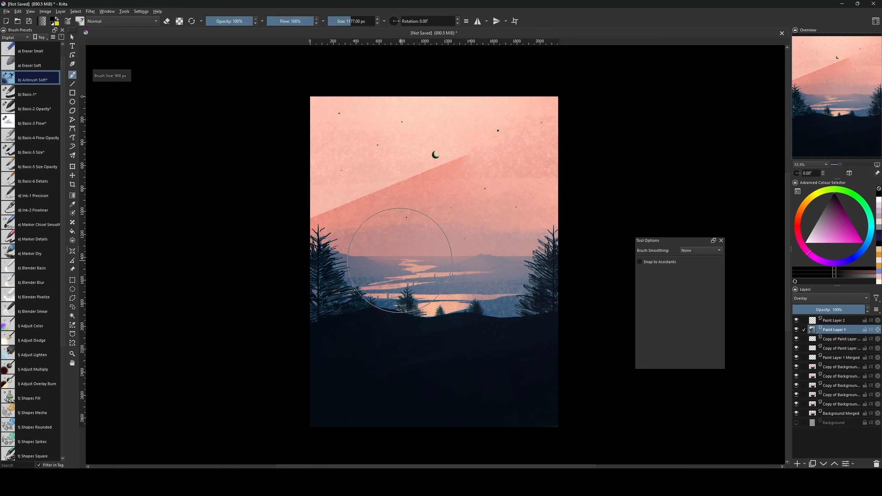
key(bracketleft)
key(bracketleft)
key(bracketleft)
key(bracketleft)
key(bracketleft)
key(bracketleft)
key(bracketleft)
key(bracketleft)
key(bracketleft)
key(bracketleft)
key(bracketleft)
key(bracketleft)
key(e)
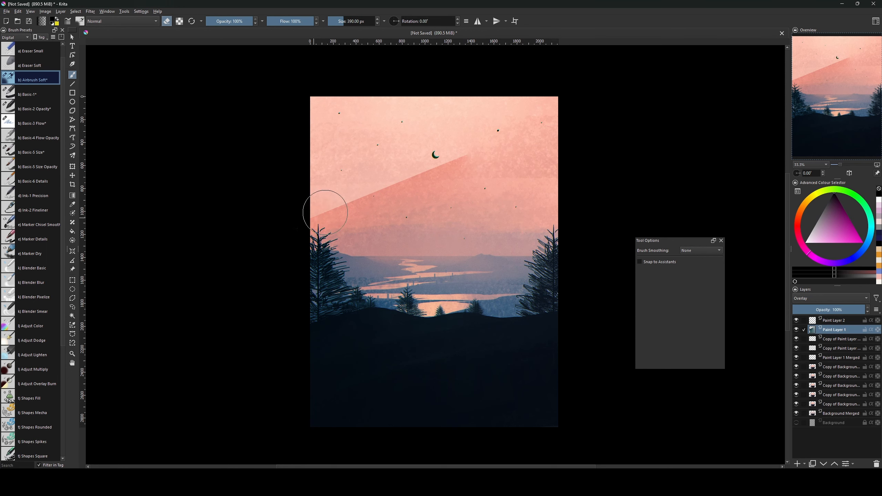
- Softly erase the gradient overlay around the left tree and horizon, enlarging the eraser from 656 to about 747 px
key(bracketright)
key(bracketright)
key(bracketright)
key(bracketright)
key(bracketright)
key(bracketright)
key(bracketright)
key(bracketright)
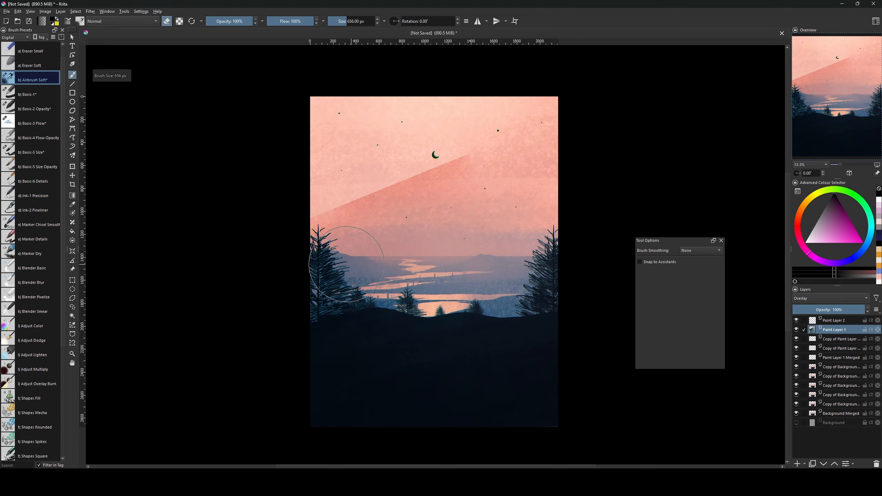
key(bracketright)
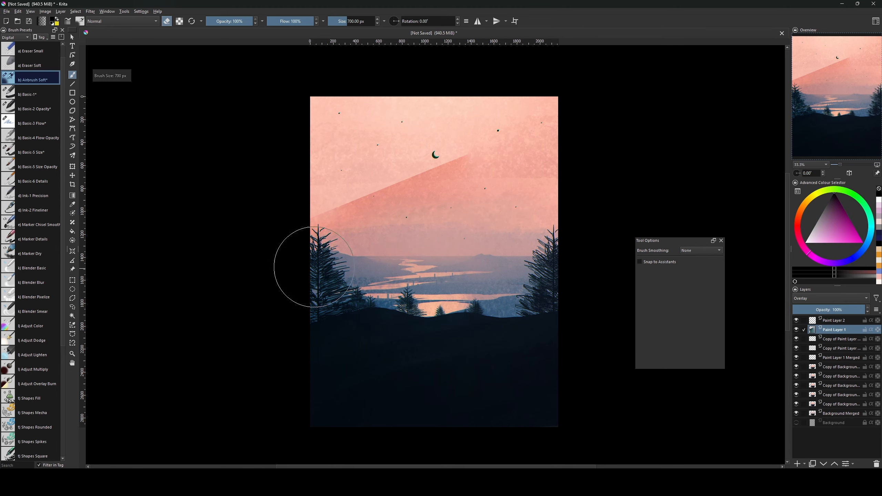
key(bracketright)
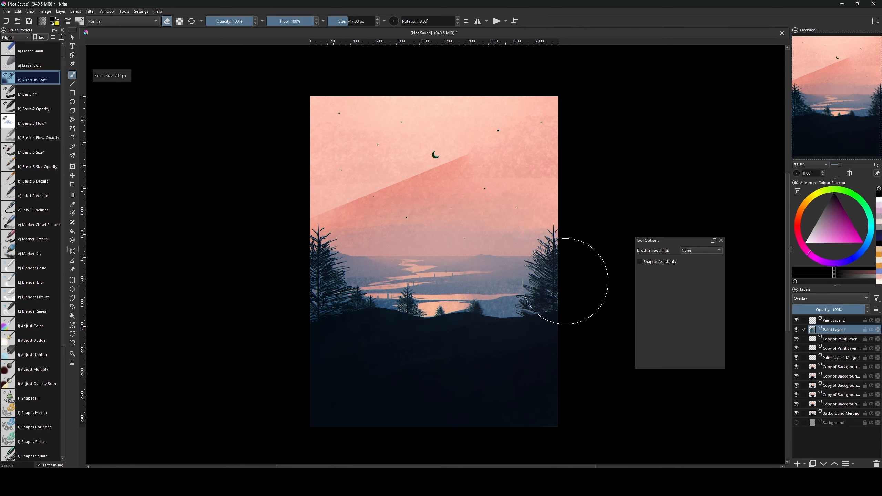
- Soften the gradient overlay further around both trees and the lake, varying the eraser size and finishing at 1034 px
key(bracketleft)
key(bracketleft)
key(bracketleft)
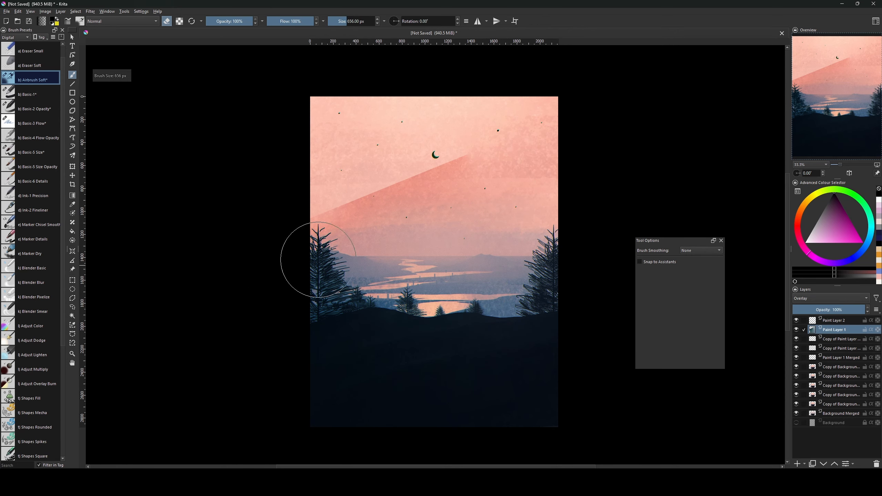
key(bracketleft)
key(bracketleft)
key(bracketleft)
key(bracketleft)
key(bracketleft)
key(bracketleft)
key(bracketleft)
key(bracketleft)
key(bracketright)
key(bracketright)
key(bracketright)
key(bracketright)
key(bracketright)
key(bracketright)
key(bracketright)
key(bracketright)
key(bracketright)
key(bracketright)
key(bracketright)
key(bracketright)
key(bracketright)
key(bracketright)
key(bracketright)
mouse_move(534, 314)
mouse_down()
mouse_move(528, 338)
mouse_move(522, 306)
mouse_up()
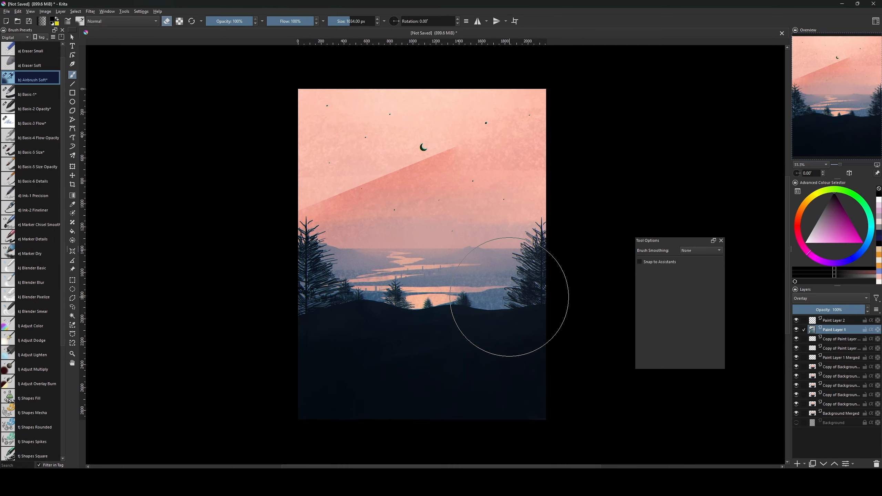
- Add a new paint layer above Paint Layer 1 and set its blending mode to Overlay
key(Insert)
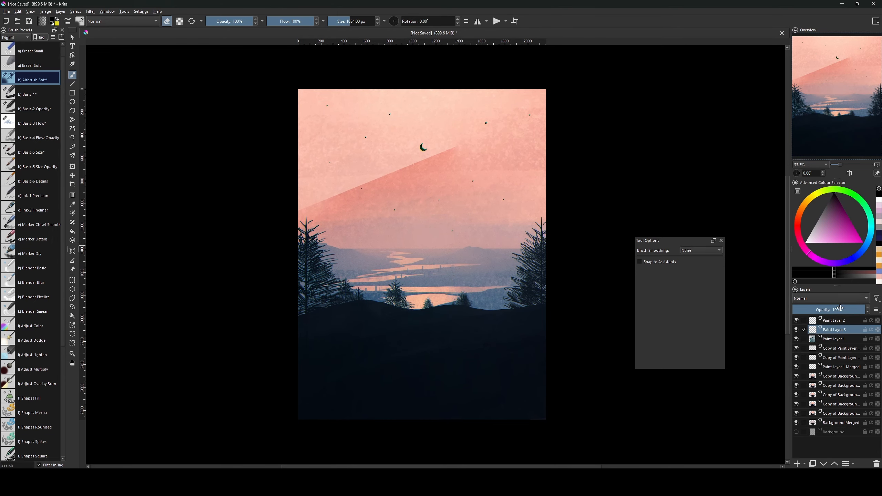
click(833, 301)
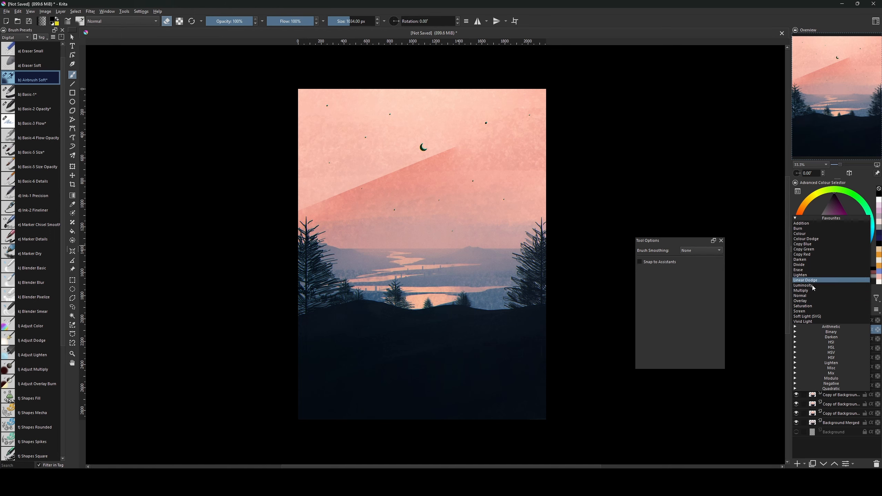
click(814, 302)
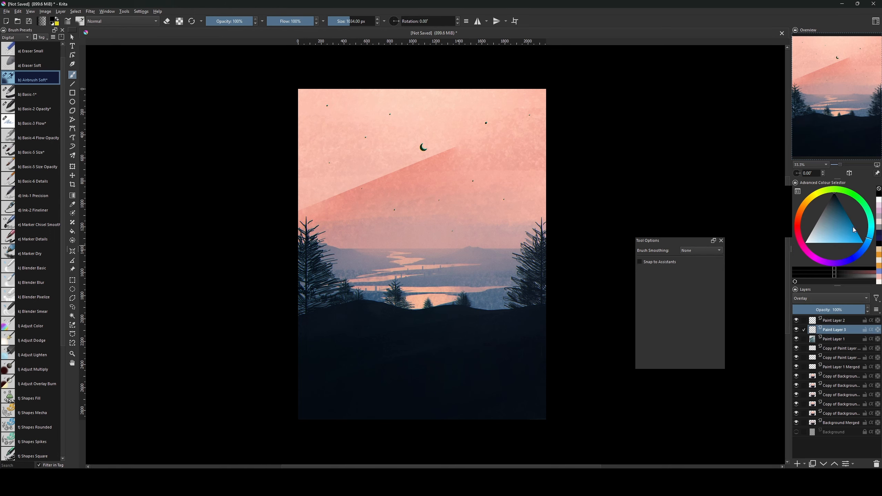
- Pick a saturated orange as the painting colour and enlarge the soft airbrush to about 1526 px
click(849, 232)
click(802, 207)
click(848, 237)
key(])
key(])
key(])
key(])
key(])
key(])
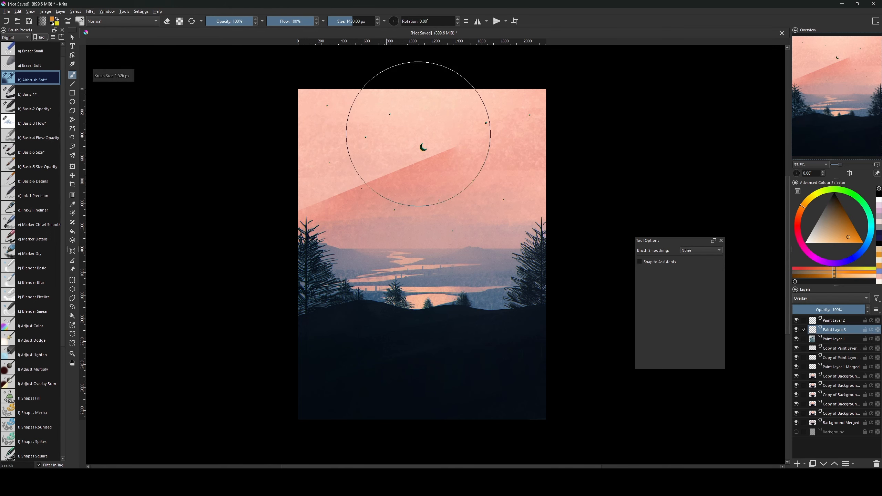
- Undo the first orange stroke and brush a broad orange glow over the upper sky, enlarging the airbrush to 3317 px
drag(370, 139, 368, 128)
key(ctrl+z)
key(])
key(])
key(])
key(])
key(])
key(])
key(])
key(])
key(])
key(])
key(])
key(])
key(])
key(])
key(])
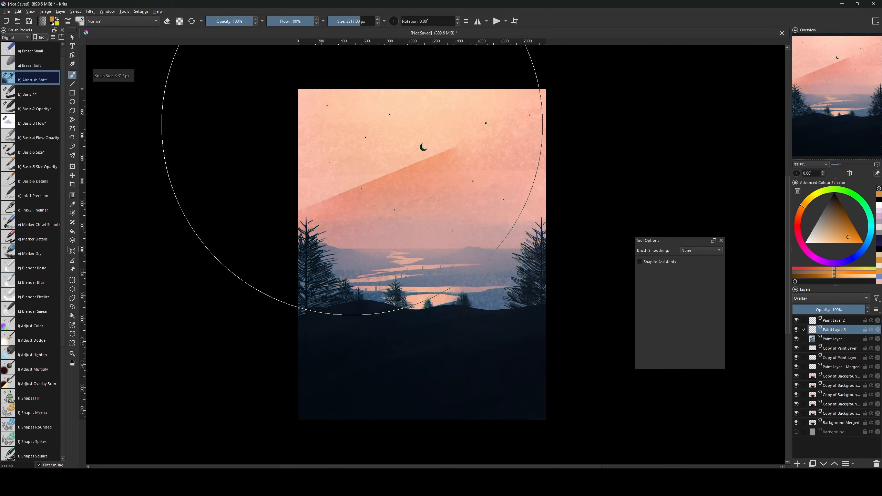
- Extend the orange glow over the right side of the sky and the horizon, reducing the airbrush to 1103 px
key(bracketleft)
key(bracketleft)
key(bracketleft)
key(bracketleft)
key(bracketleft)
key(bracketleft)
key(bracketleft)
key(bracketleft)
key(bracketleft)
key(bracketleft)
key(bracketleft)
key(bracketleft)
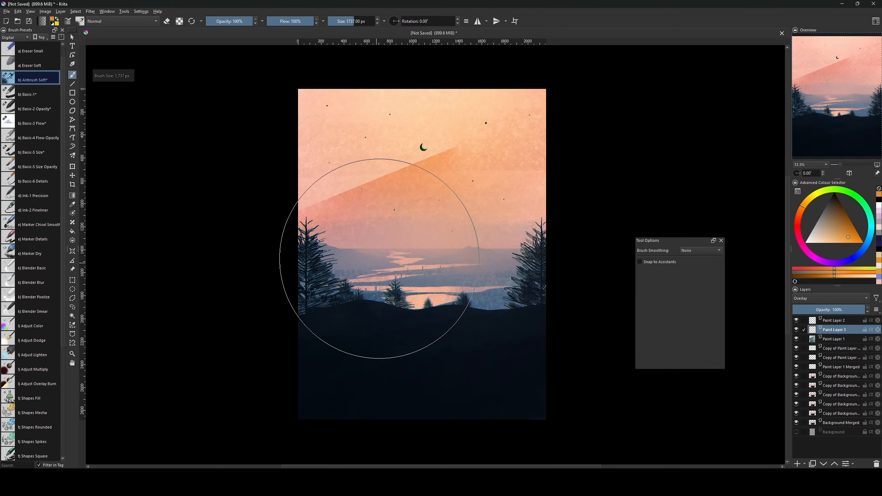
key(bracketleft)
key(bracketleft)
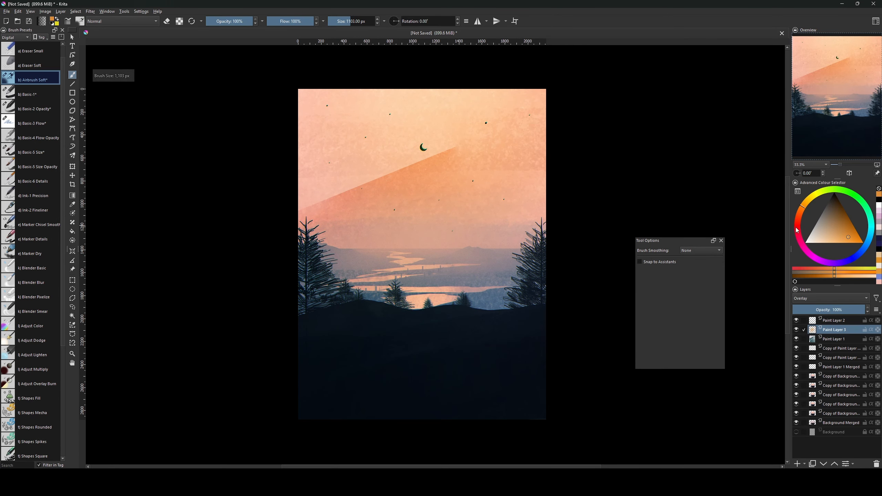
- Pick a saturated blue, try brushing it over the sky right of the moon while enlarging the airbrush past 2250 px, and undo the stroke
drag(797, 230, 851, 265)
drag(501, 125, 478, 150)
key(bracketright)
key(bracketright)
key(bracketright)
key(bracketright)
key(bracketright)
key(bracketright)
key(bracketright)
key(bracketright)
key(bracketright)
key(bracketright)
key(bracketright)
key(bracketright)
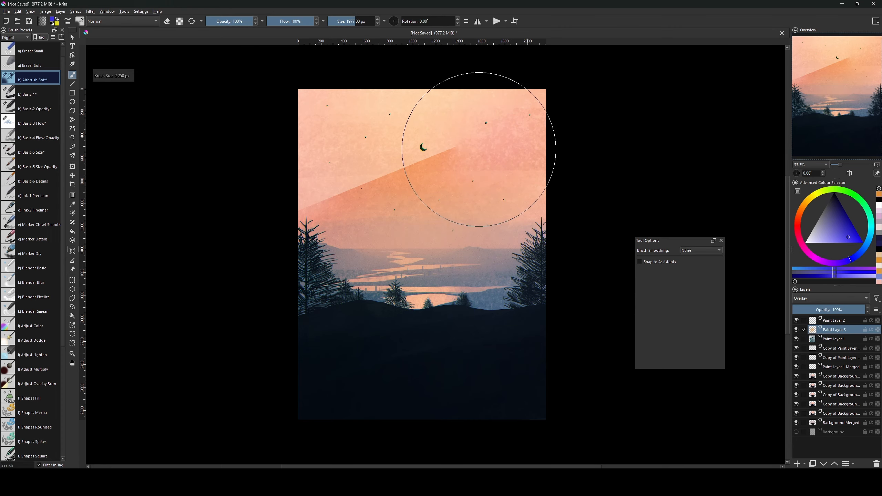
key(ctrl+z)
- Try brushing blue over the upper sky with the enlarged soft airbrush and undo the stroke
drag(324, 163, 415, 94)
key(ctrl+z)
key(bracketleft)
key(bracketleft)
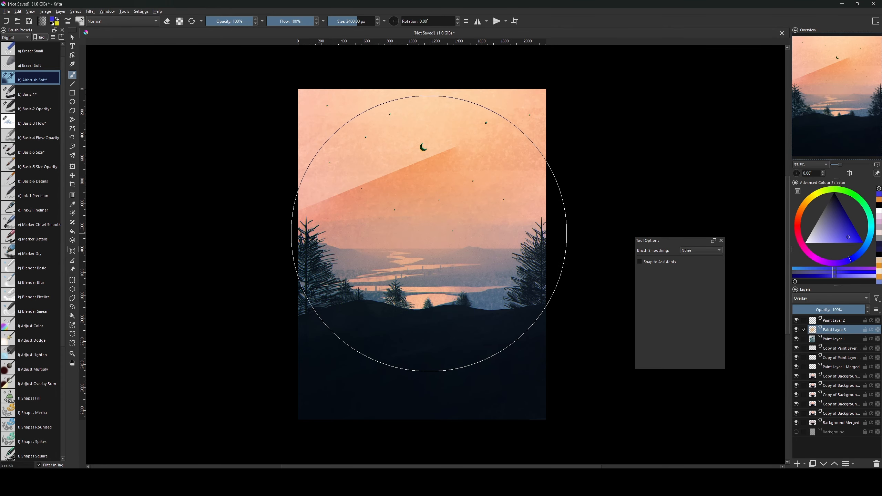
- Try brushing blue over the valley and lower sky, reducing the soft airbrush to 576 px between strokes
drag(415, 270, 523, 233)
key(bracketleft)
key(bracketleft)
key(bracketleft)
key(bracketleft)
key(bracketleft)
key(bracketleft)
key(bracketleft)
key(bracketleft)
key(bracketleft)
key(bracketleft)
key(bracketleft)
key(bracketleft)
key(bracketleft)
key(bracketleft)
key(bracketleft)
key(bracketleft)
key(bracketleft)
key(bracketleft)
key(bracketleft)
key(bracketleft)
drag(388, 263, 571, 211)
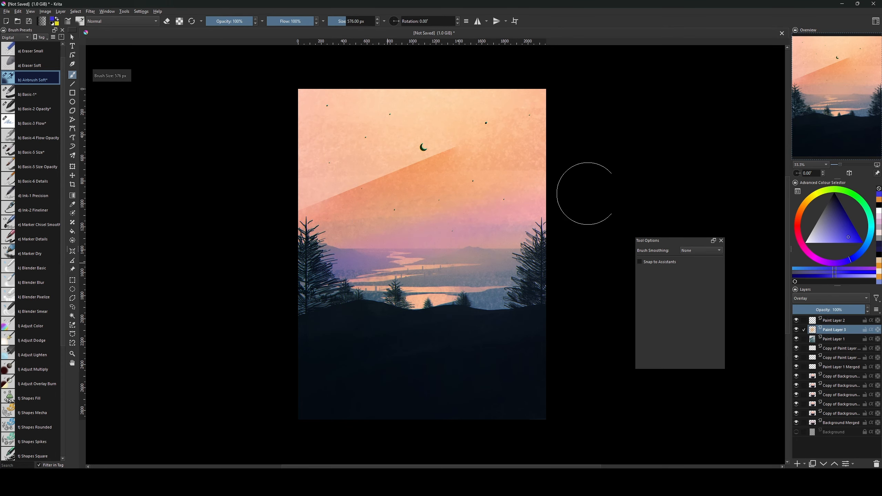
- Undo the blue stroke, try a broader one over the horizon and valley with a 1340 px airbrush, and undo that too
key(bracketright)
key(bracketright)
key(bracketright)
key(bracketright)
key(bracketright)
key(bracketright)
key(bracketright)
key(bracketright)
key(bracketright)
key(bracketright)
key(bracketright)
key(bracketright)
key(bracketright)
key(bracketright)
key(ctrl+z)
mouse_move(504, 239)
mouse_down()
mouse_move(404, 276)
mouse_move(354, 309)
mouse_up()
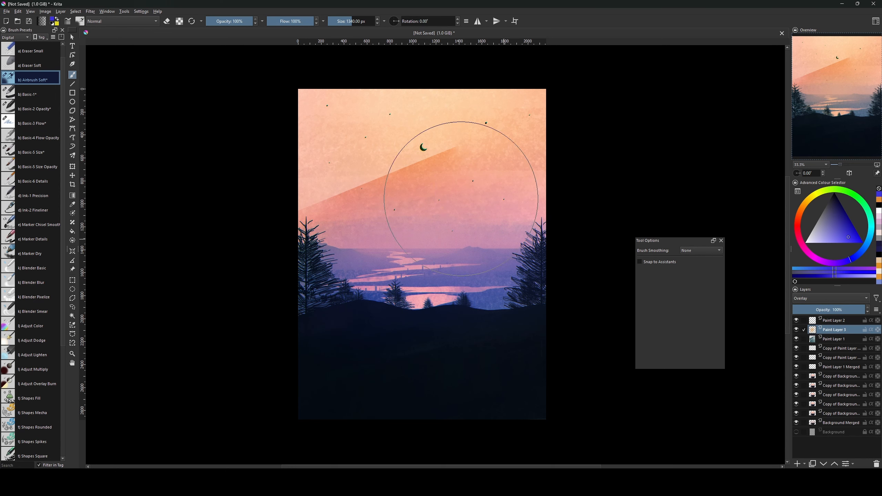
key(ctrl+z)
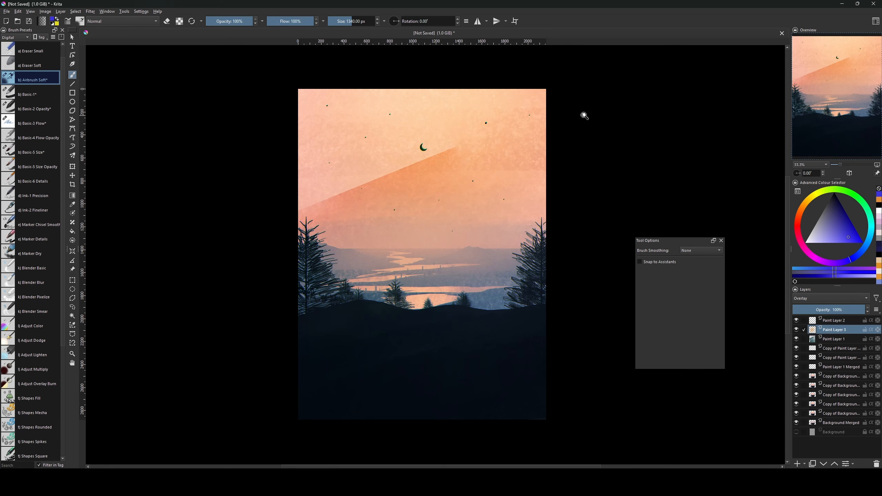
- Desaturate the orange overlay glow on Paint Layer 3 and adjust its lightness with the HSV/HSL Adjustment filter
key(minus)
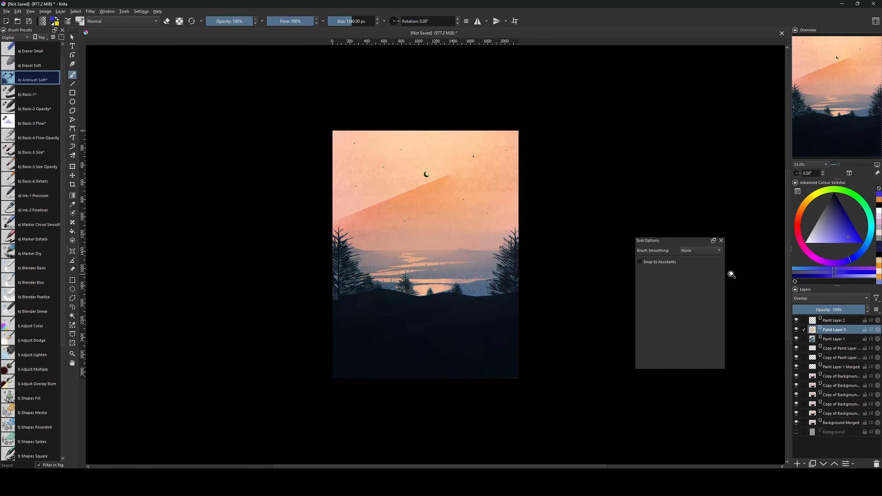
key(ctrl+u)
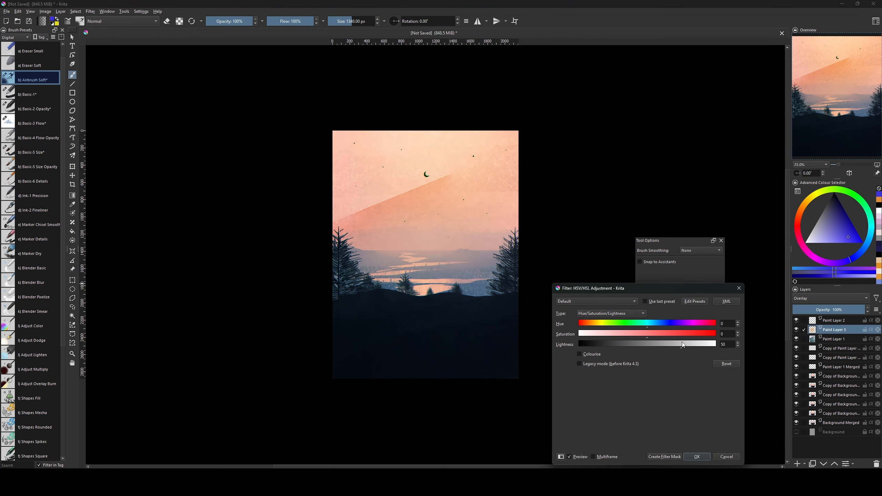
drag(683, 343, 617, 340)
click(693, 456)
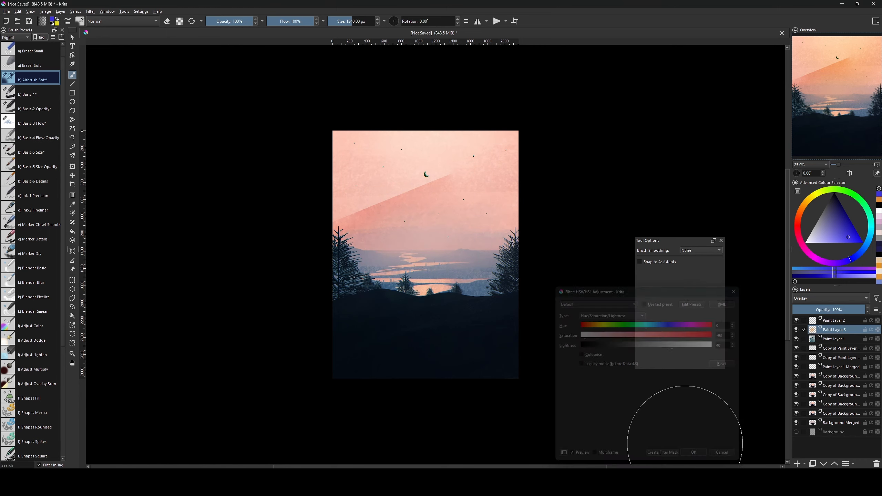
- Reduce the airbrush to 656 px and toggle Paint Layer 3's visibility to compare the scene with and without the glow
key(bracketleft)
key(bracketleft)
key(bracketleft)
key(bracketleft)
key(bracketleft)
key(bracketleft)
key(bracketleft)
click(797, 330)
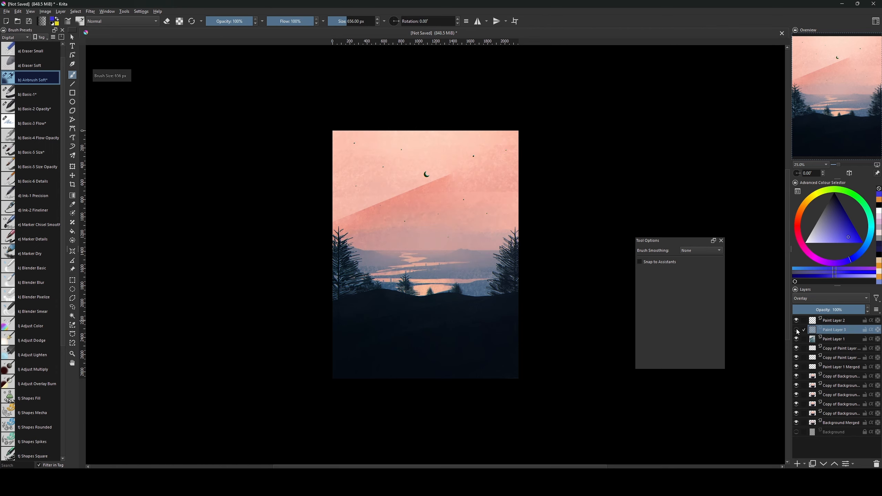
click(797, 330)
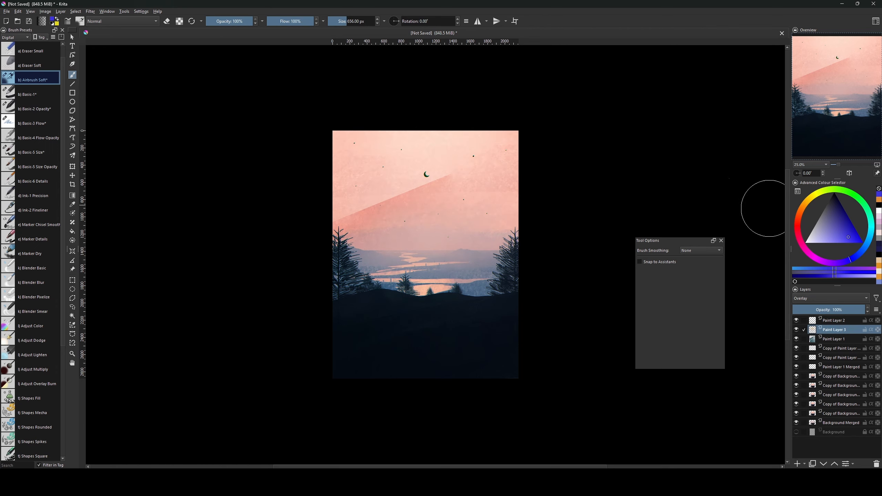
drag(448, 217, 443, 231)
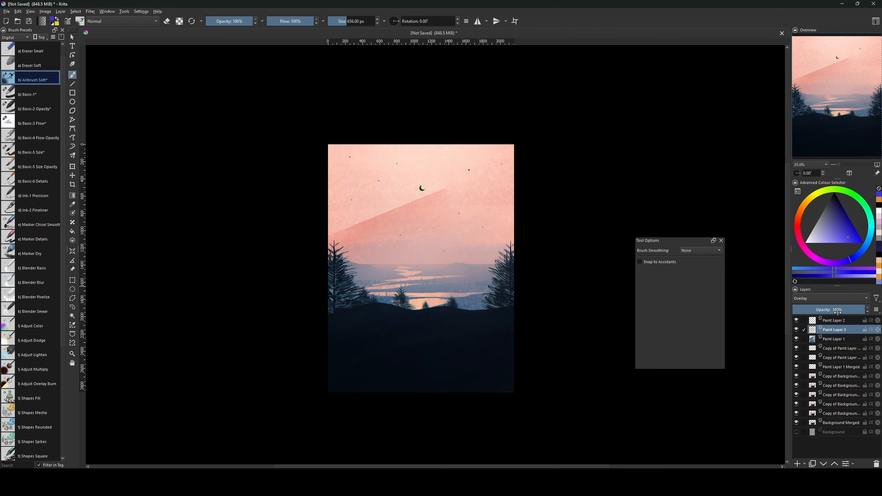
- Compare the scene without Paint Layer 3 once more and lower that layer's opacity to about 66%
click(797, 329)
click(797, 330)
drag(862, 310, 842, 310)
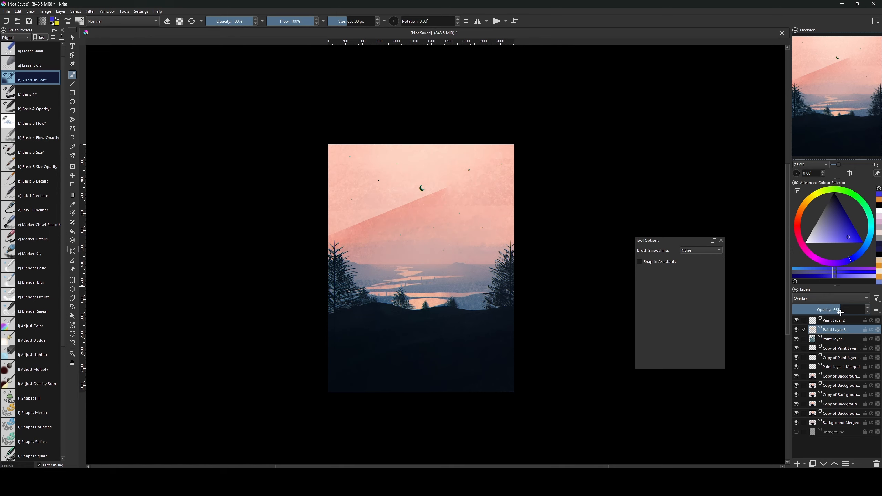
- Try merging Paint Layer 2 and the layers below it down to the uppermost Background copy, and undo the merge
key(Page_Up)
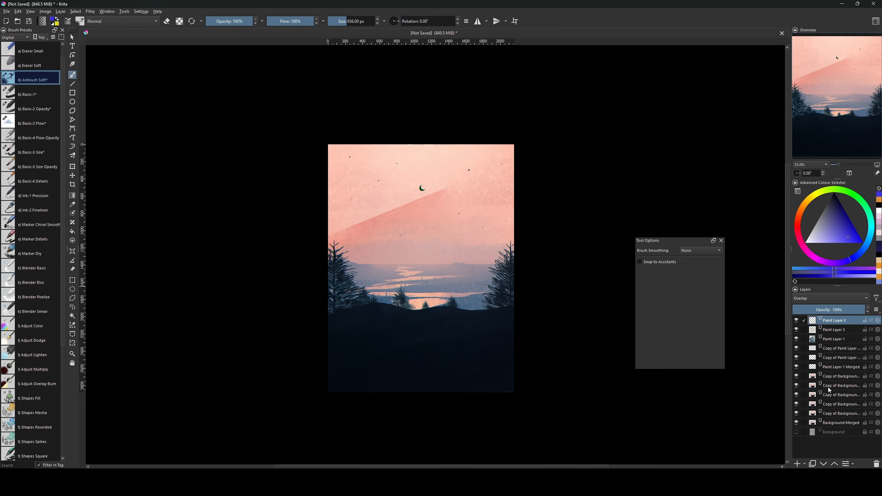
shift+click(830, 377)
key(ctrl+e)
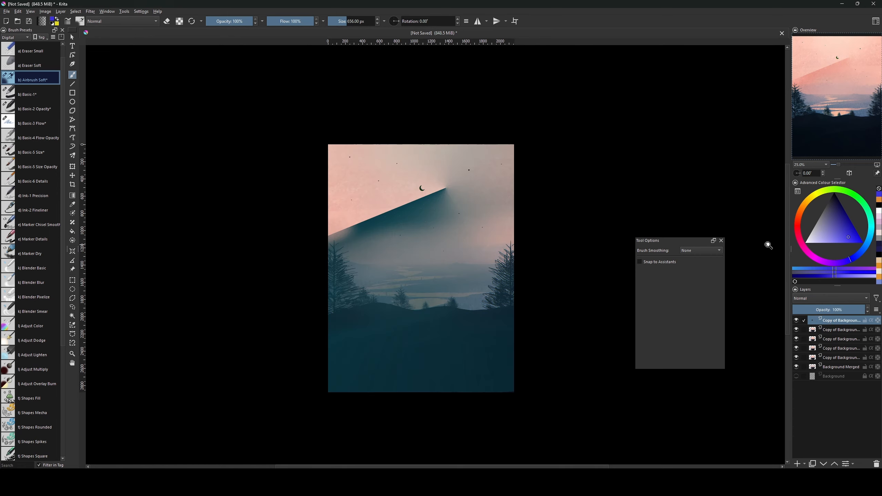
key(ctrl+z)
- Duplicate the Normal-mode Background copy below the Copy Red layer and merge the duplicate with all layers above it
click(830, 385)
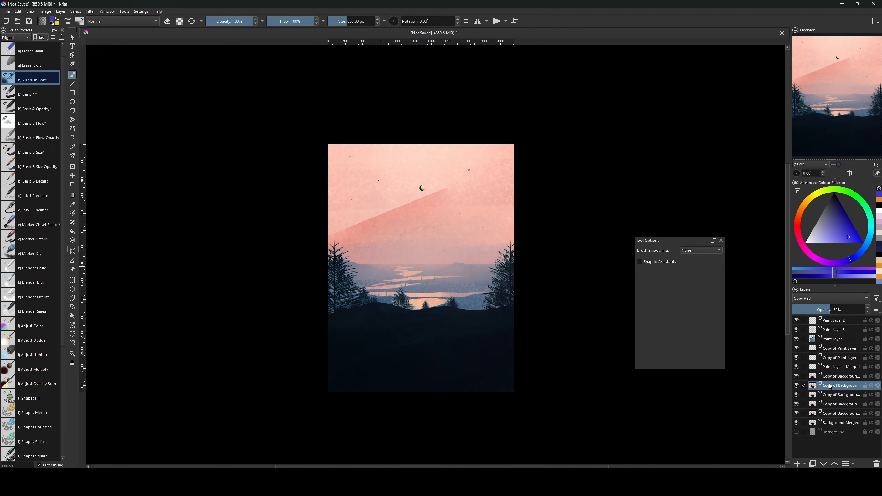
click(829, 395)
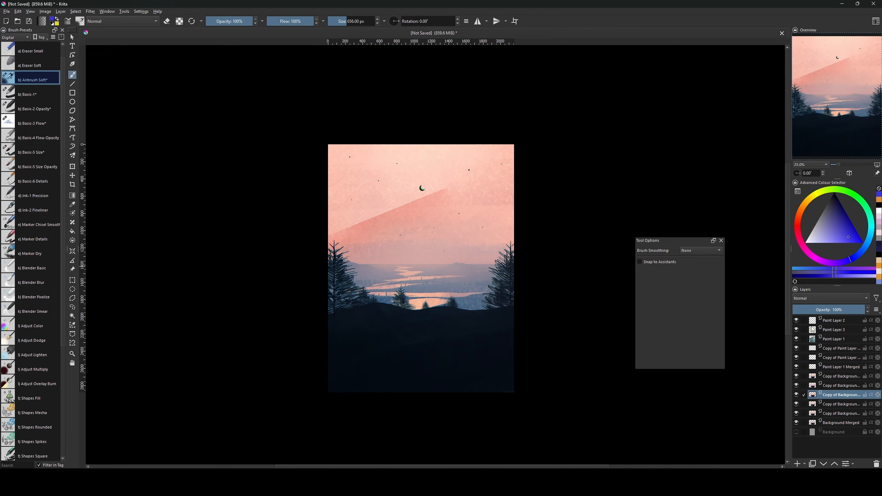
key(ctrl+j)
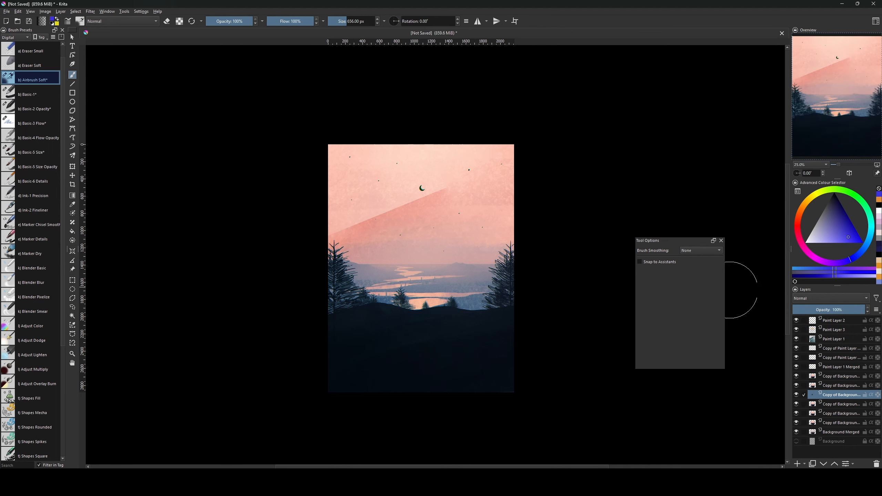
shift+click(837, 321)
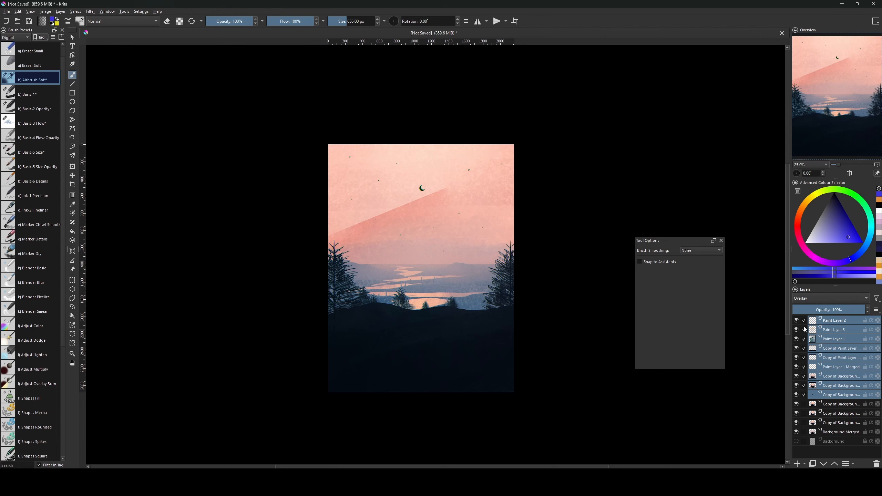
key(ctrl+e)
- Duplicate the merged layer and invert the duplicate's colours to turn the sunset into a teal night scene
key(ctrl+plus)
key(ctrl+plus)
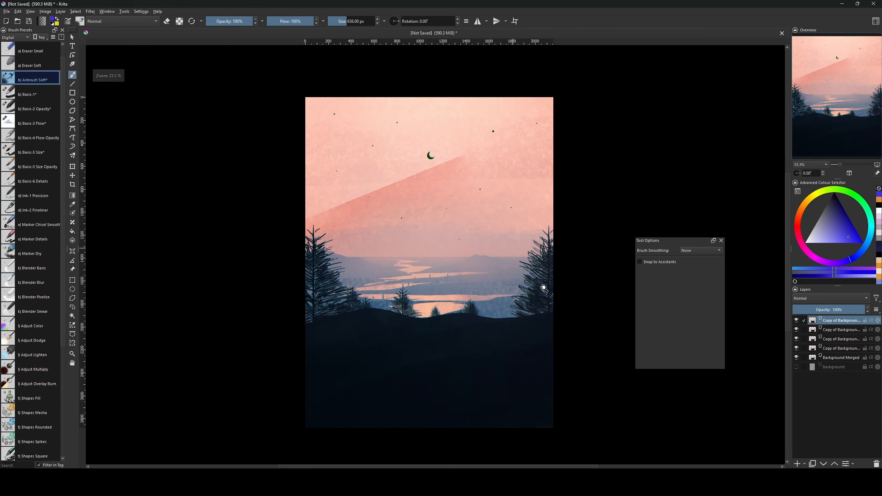
key(ctrl+minus)
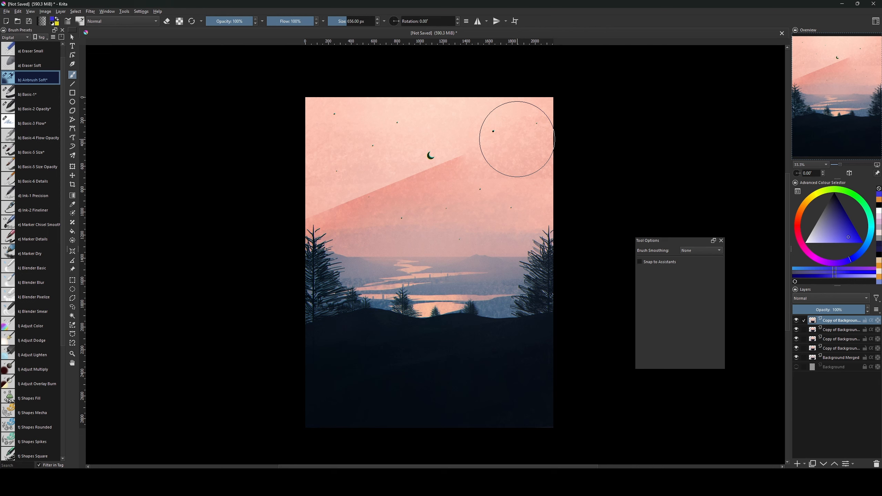
key(ctrl+j)
key(ctrl+i)
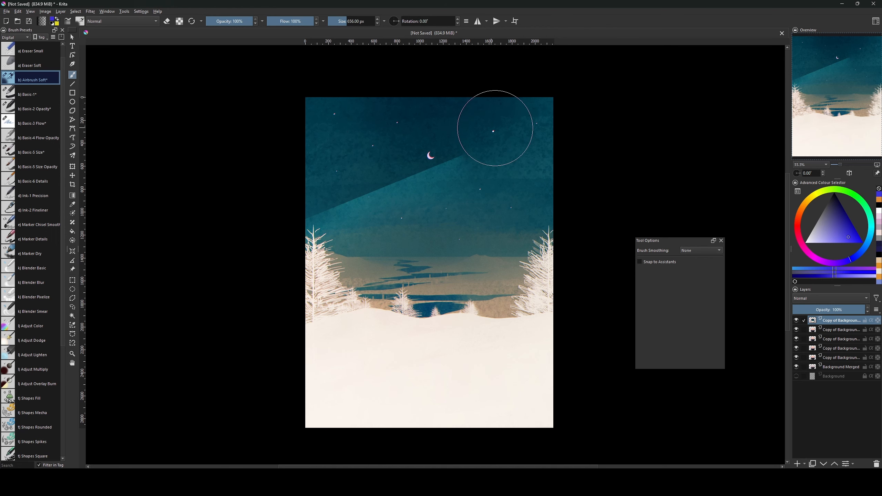
- Examine the inverted scene's sky, moon, stars and pale trees up close and as a whole
drag(477, 133, 466, 157)
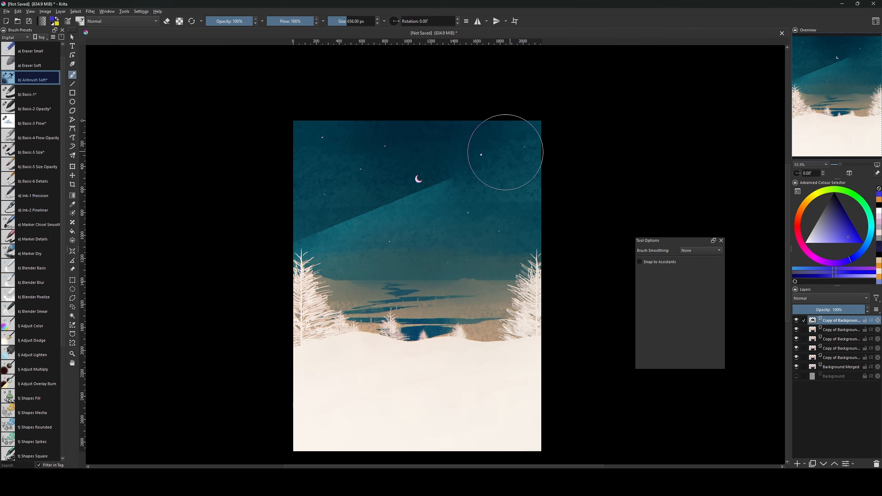
key(ctrl+plus)
key(ctrl+plus)
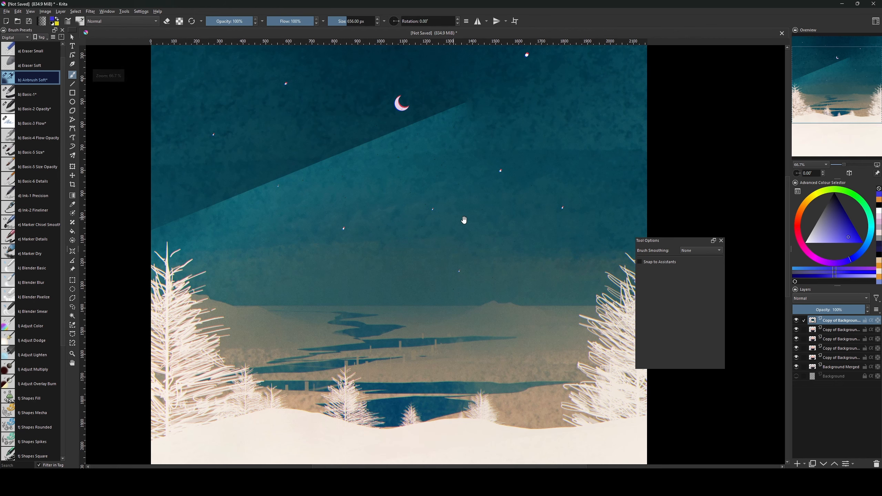
drag(522, 126, 524, 208)
key(ctrl+minus)
key(ctrl+minus)
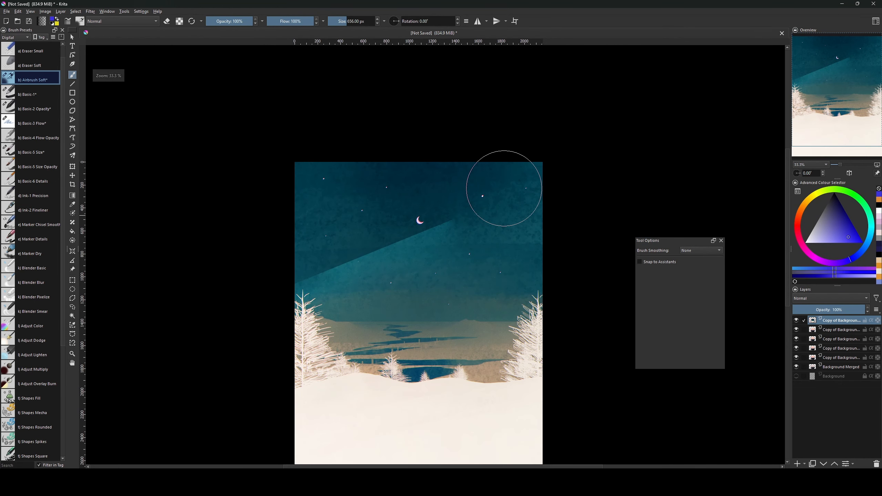
drag(451, 246, 460, 228)
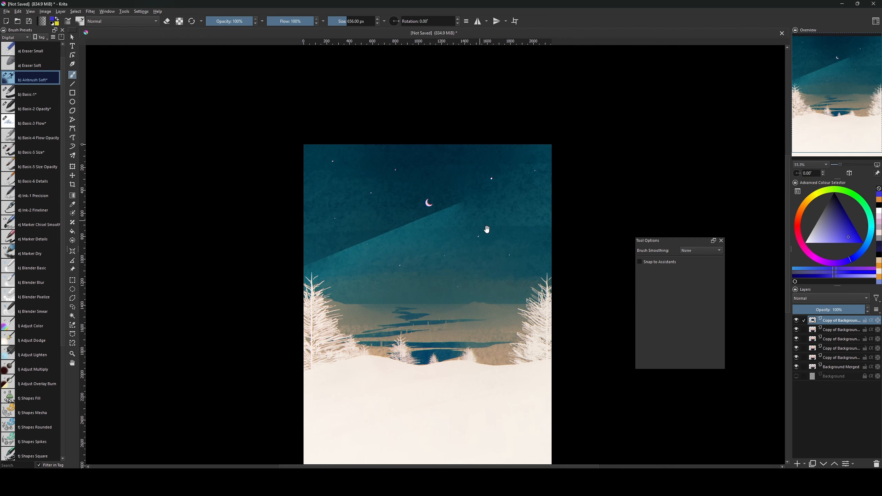
drag(486, 230, 488, 224)
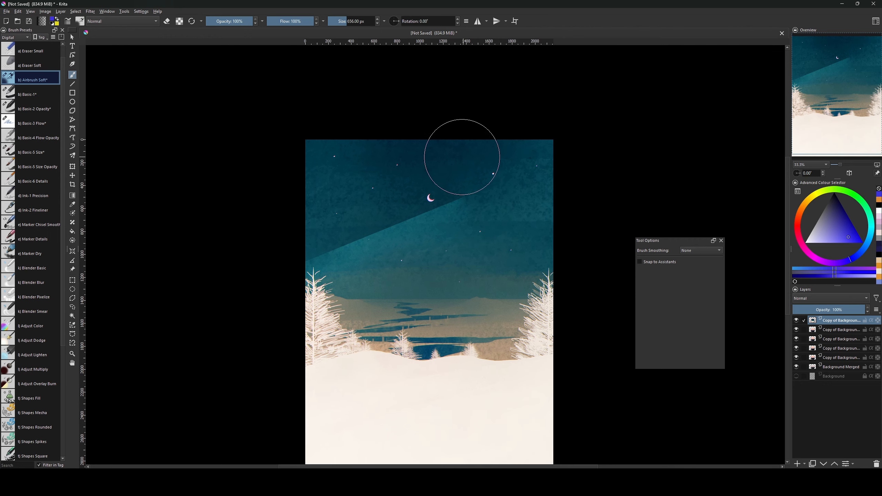
- Add a new paint layer, sample the dark teal of the sky and brush it over the upper-left sky
key(Insert)
ctrl+click(536, 178)
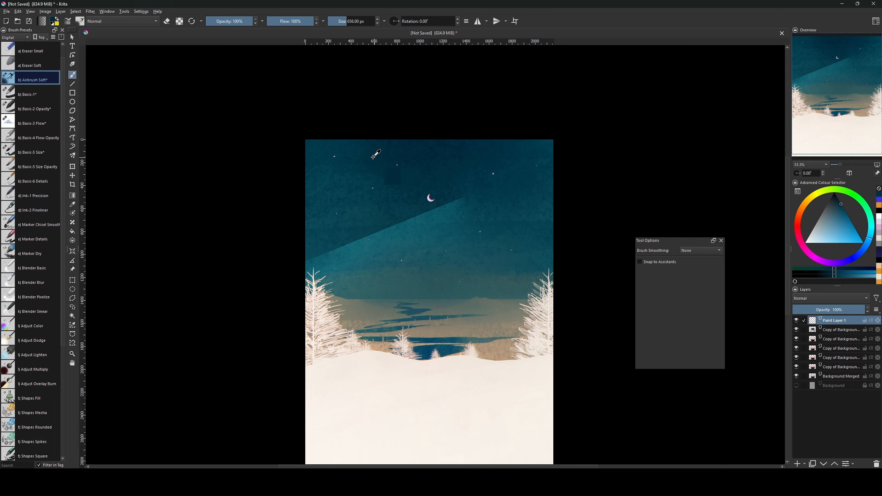
mouse_move(260, 182)
mouse_down()
mouse_move(330, 191)
mouse_move(350, 173)
mouse_move(335, 175)
mouse_up()
- Reduce the airbrush to 281 px and blend the sky above the diagonal beam with teal sampled beside it
ctrl+click(348, 218)
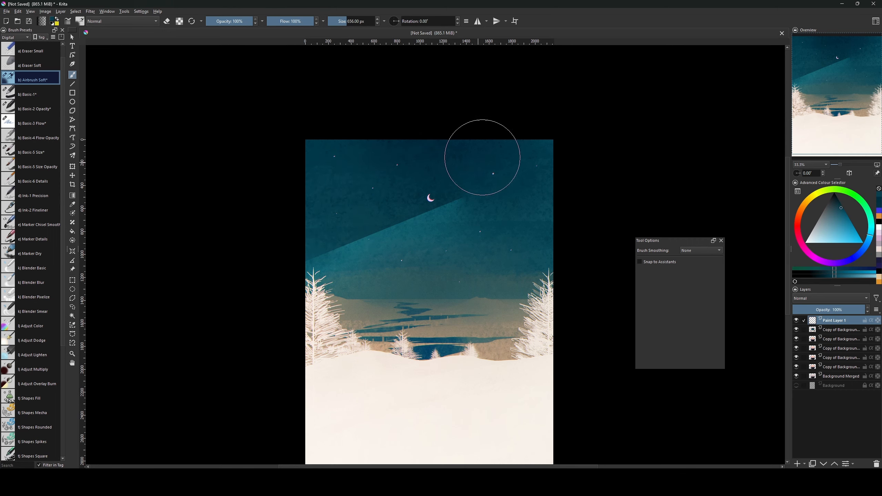
key(bracketleft)
key(bracketleft)
key(bracketleft)
key(bracketleft)
key(bracketleft)
key(bracketleft)
key(bracketleft)
key(bracketleft)
key(bracketleft)
key(bracketleft)
key(bracketleft)
key(bracketleft)
key(bracketleft)
ctrl+click(369, 219)
drag(371, 218, 390, 202)
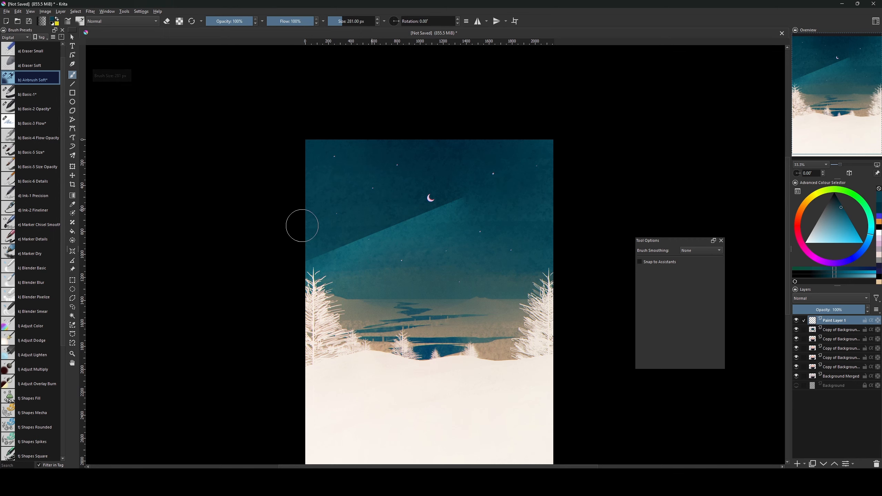
- Paint along both sides of the diagonal beam's edge with teals sampled from the beam and the darker sky
ctrl+click(441, 222)
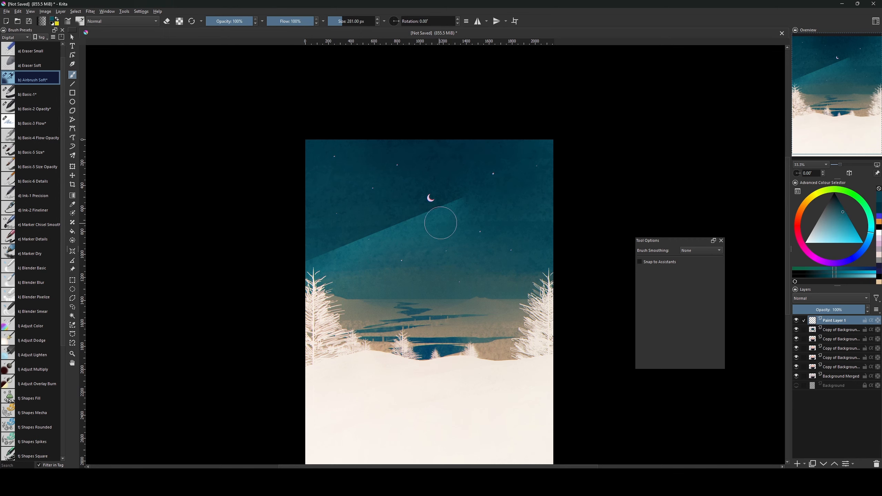
drag(441, 222, 348, 250)
ctrl+click(346, 219)
drag(346, 219, 294, 201)
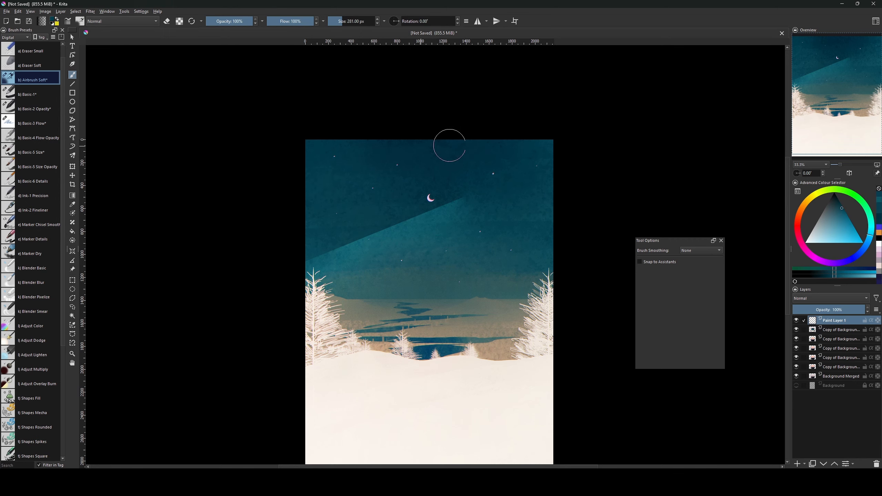
- Even out the upper sky and its right edge with sampled teals, and reduce the airbrush to 59 px
ctrl+click(518, 158)
drag(518, 159, 480, 143)
ctrl+click(380, 152)
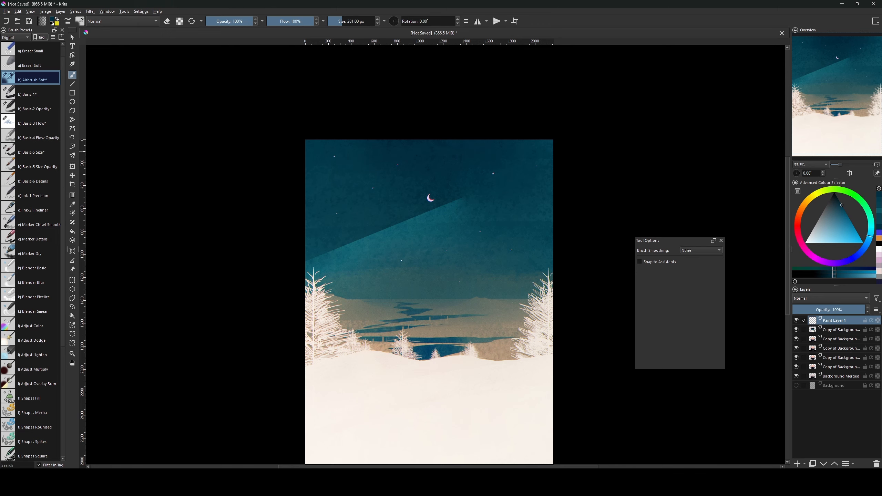
ctrl+click(545, 225)
mouse_move(542, 232)
mouse_down()
mouse_move(487, 228)
mouse_move(675, 132)
mouse_up()
ctrl+click(446, 222)
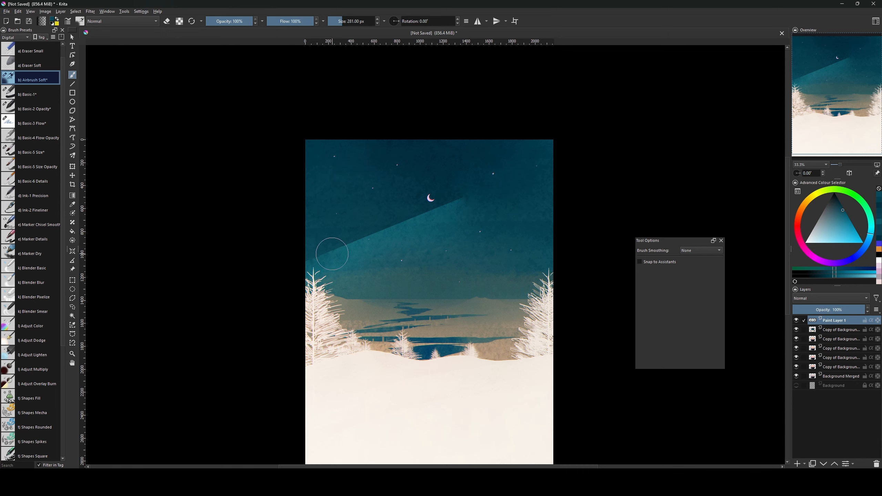
key(bracketleft)
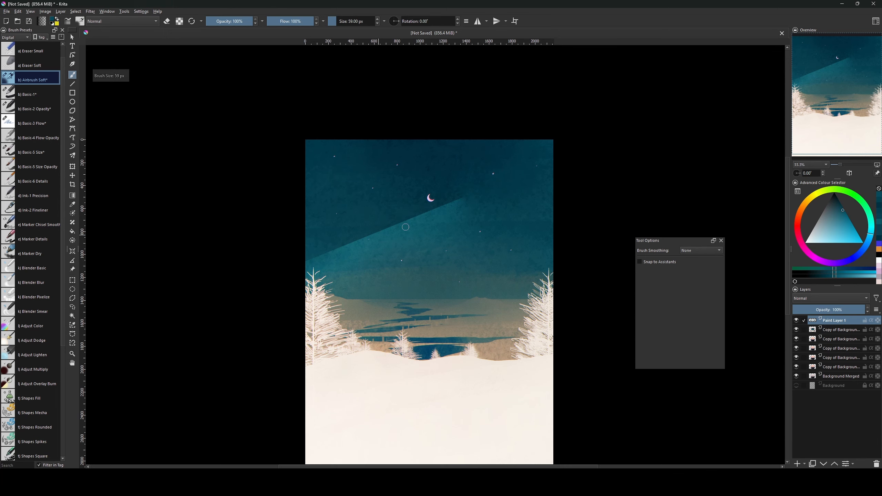
- Add another paint layer with Overlay blending and pick a bright cyan as the painting colour
key(Insert)
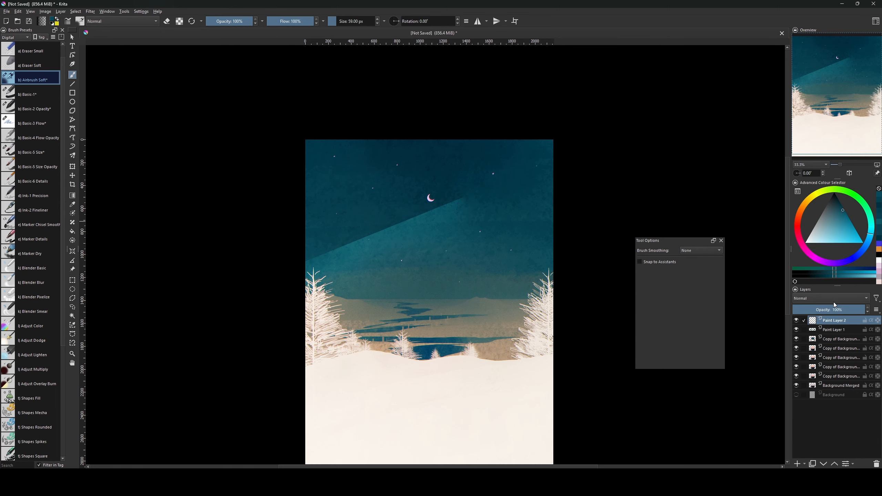
click(839, 299)
click(820, 299)
drag(843, 225, 858, 241)
click(872, 226)
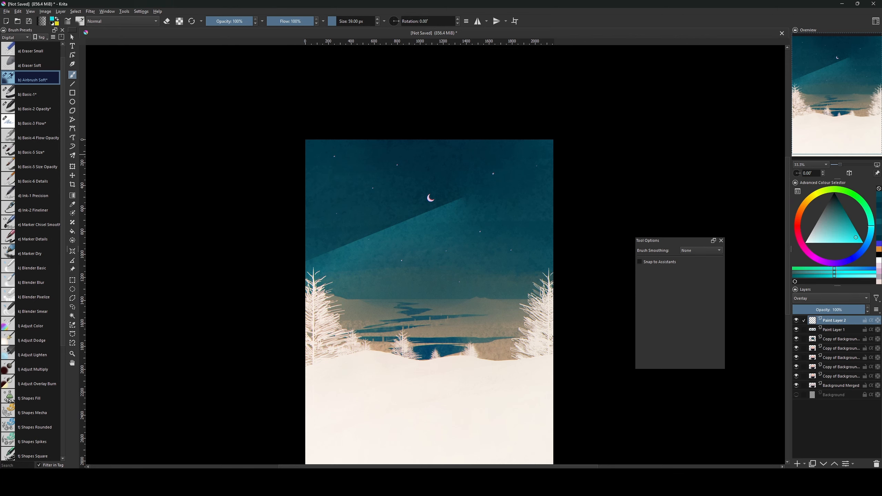
- Paint a bright cyan highlight along the upper part of the beam's diagonal edge with a small soft airbrush
key(bracketleft)
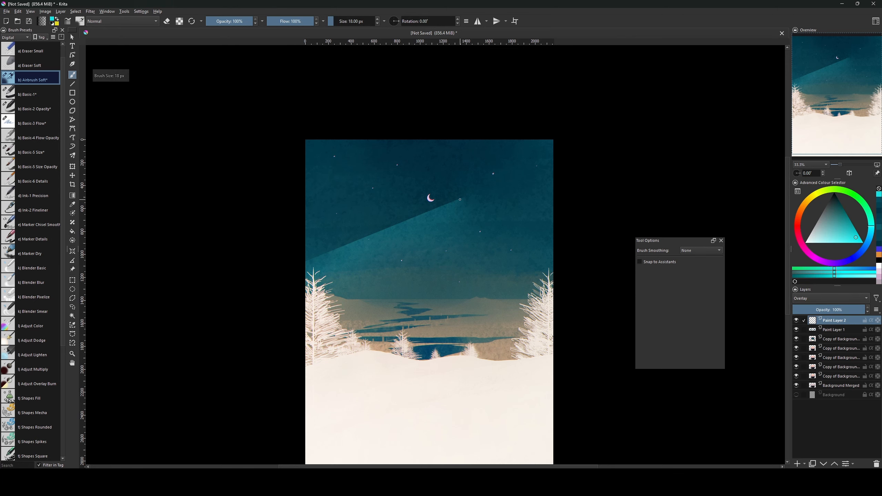
key(bracketright)
key(bracketright)
key(bracketleft)
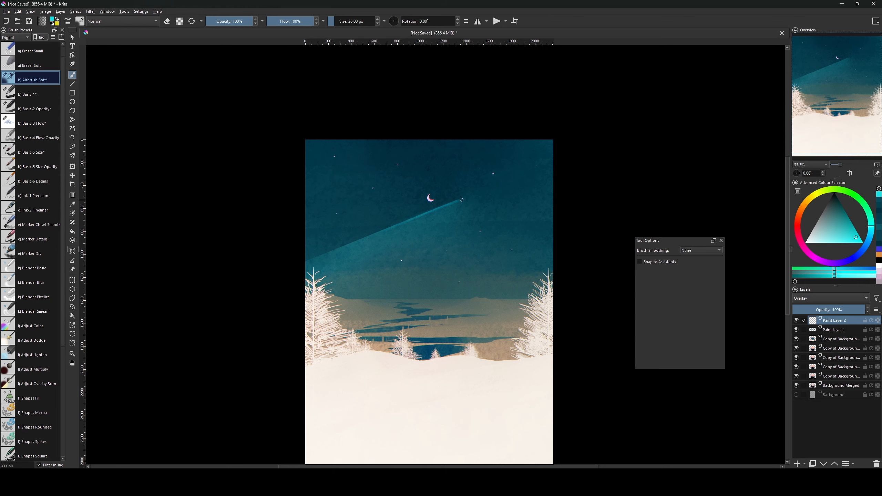
key(bracketright)
key(bracketright)
key(bracketright)
key(bracketright)
key(plus)
key(plus)
key(minus)
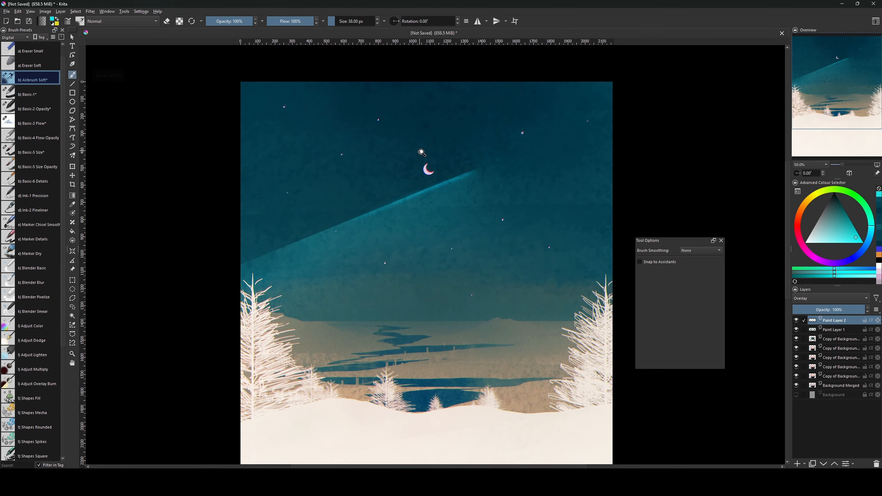
- Soften the cyan highlight with the airbrush in eraser mode and enlarge the brush to 215 px
drag(468, 236, 471, 245)
key(bracketright)
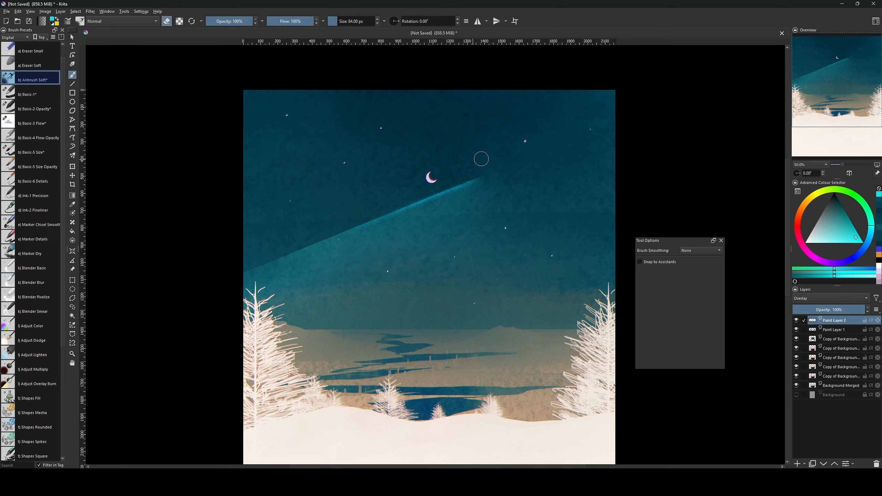
key(bracketright)
key(bracketright)
- Select a thin polygonal wedge along the beam's diagonal edge, from the canvas's left border to the beam's tip
key(l)
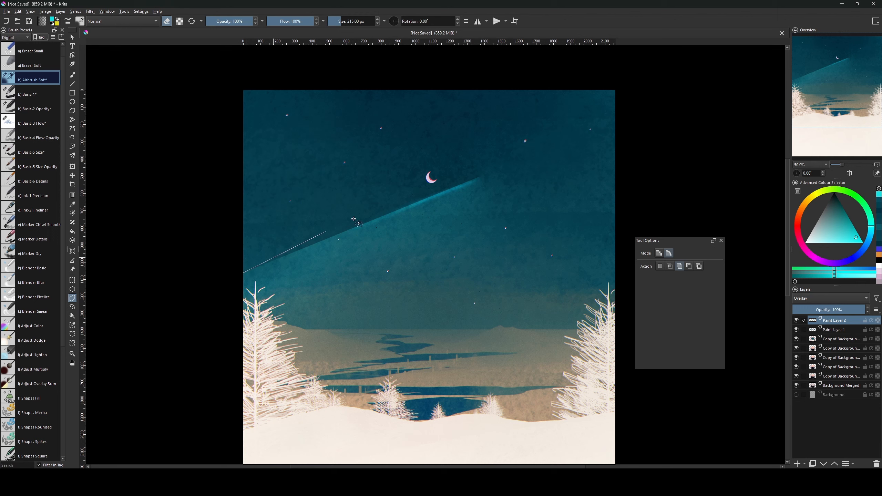
mouse_move(354, 219)
mouse_down()
mouse_move(490, 172)
mouse_move(243, 282)
mouse_move(245, 274)
mouse_up()
key(b)
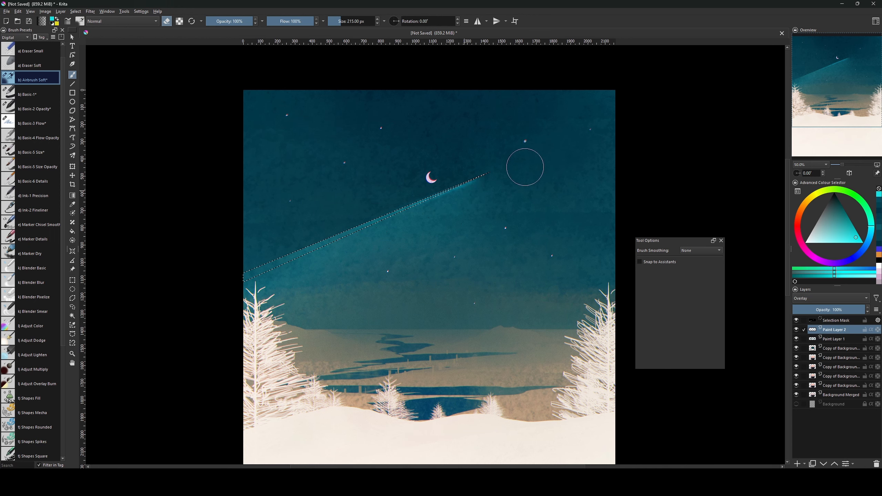
- Hide the selection outline and airbrush the selected wedge in a more vivid cyan, enlarging the brush to 390 px
click(863, 243)
key(e)
key(bracketright)
key(bracketright)
key(bracketright)
key(bracketright)
key(bracketright)
key(bracketright)
key(ctrl+h)
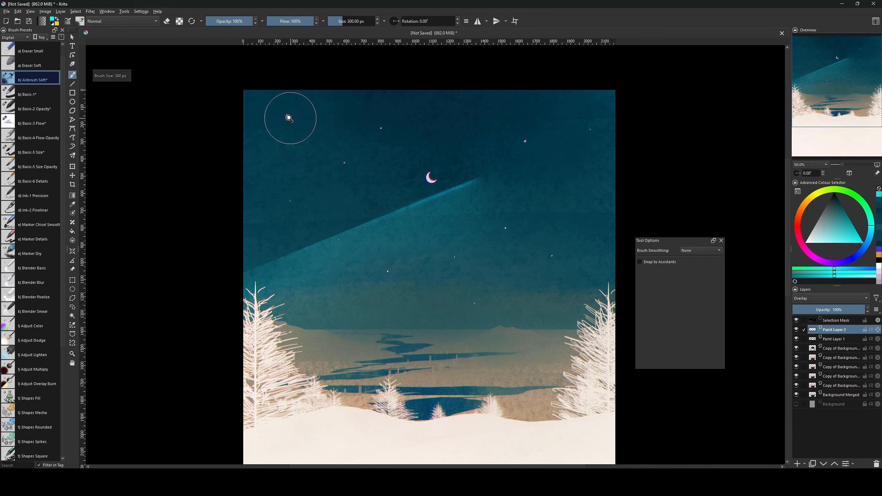
key(bracketright)
key(bracketright)
key(bracketright)
mouse_move(434, 175)
mouse_down()
mouse_move(394, 205)
mouse_move(280, 238)
mouse_up()
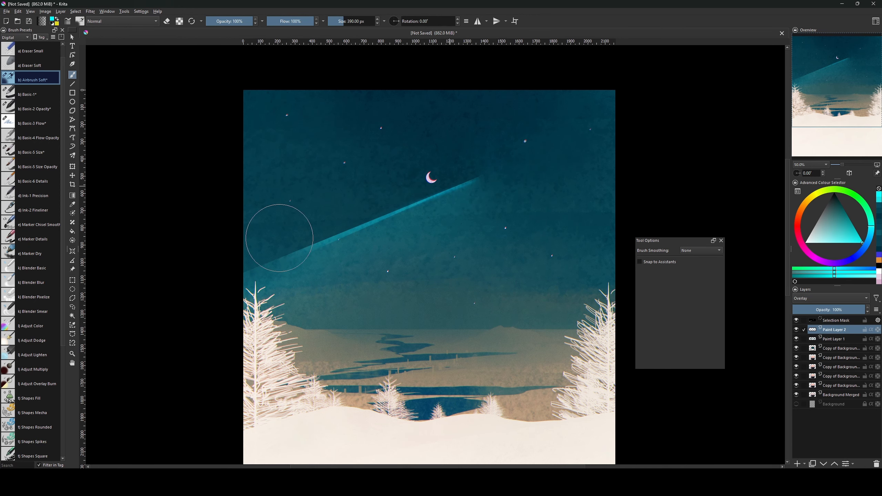
mouse_move(492, 171)
mouse_down()
mouse_move(474, 178)
mouse_move(530, 159)
mouse_move(416, 189)
mouse_move(490, 166)
mouse_up()
- Trim the cyan strip by erasing along its lower side with the airbrush at up to 188 px, and clear the selection
key(e)
key(bracketleft)
key(bracketleft)
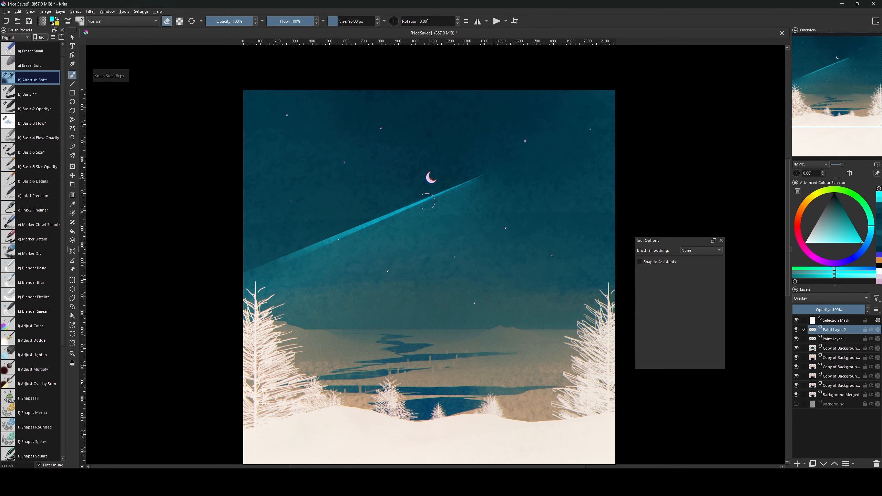
key(bracketright)
mouse_move(344, 238)
mouse_down()
mouse_move(512, 170)
mouse_move(327, 233)
mouse_up()
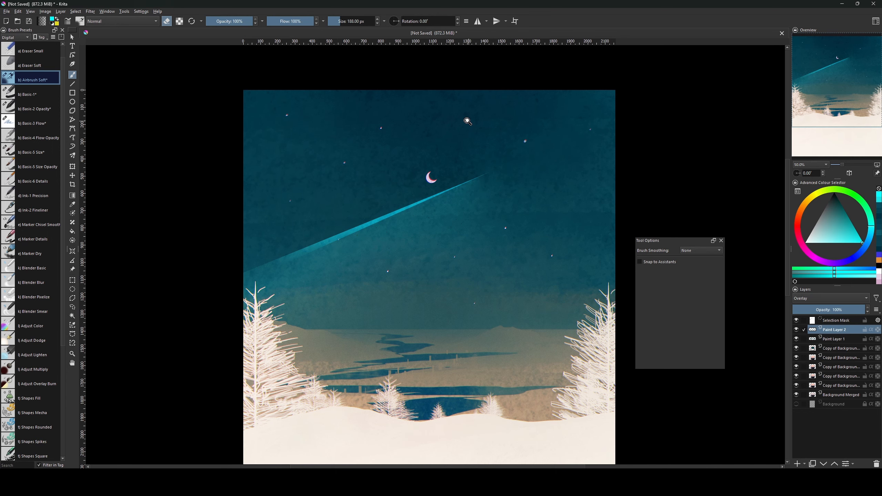
key(ctrl+shift+a)
- Examine the cyan beam highlight against the whole composition and up close
drag(543, 313, 540, 286)
key(minus)
key(minus)
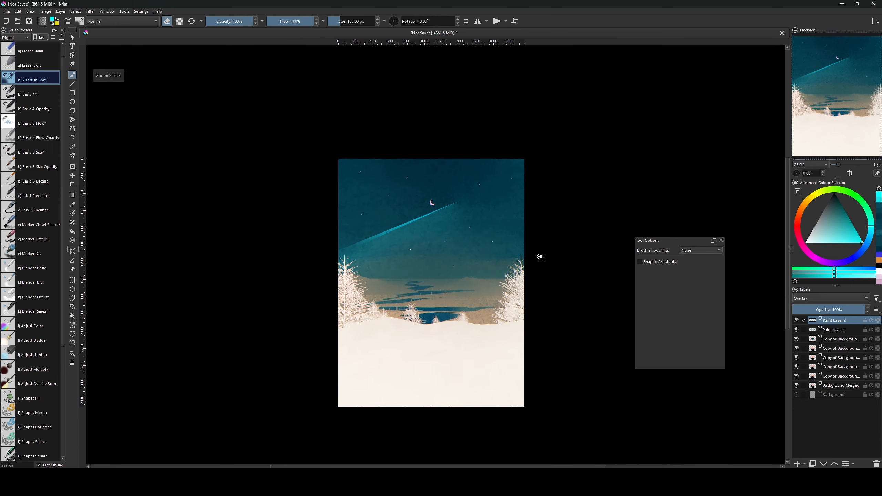
key(minus)
key(plus)
key(plus)
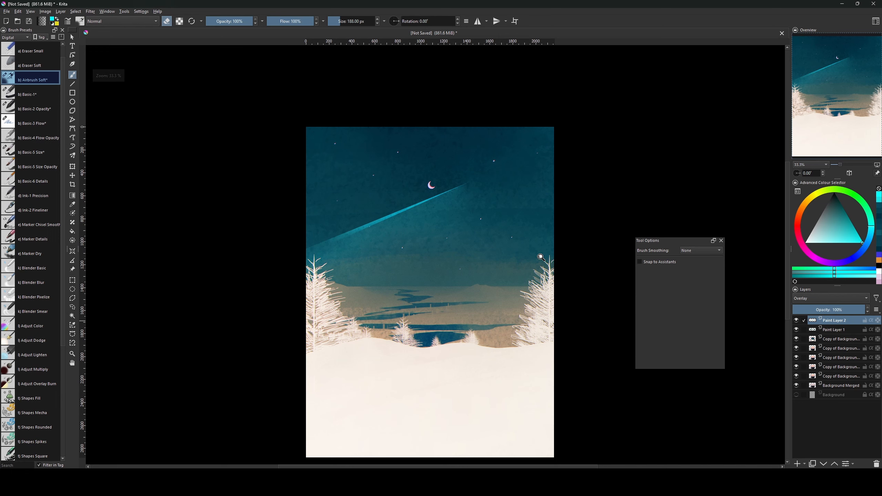
key(plus)
drag(517, 246, 522, 257)
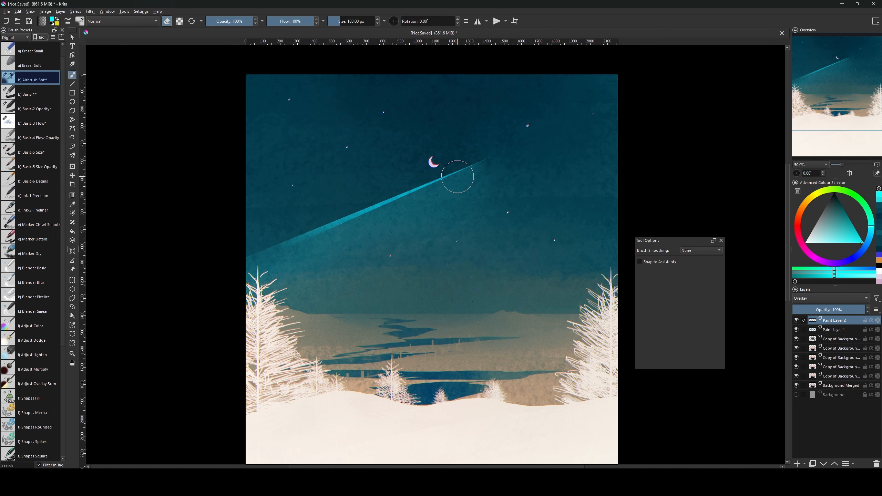
- Hide the cyan highlight's Paint Layer 2 and add a new paint layer above Paint Layer 1
click(797, 320)
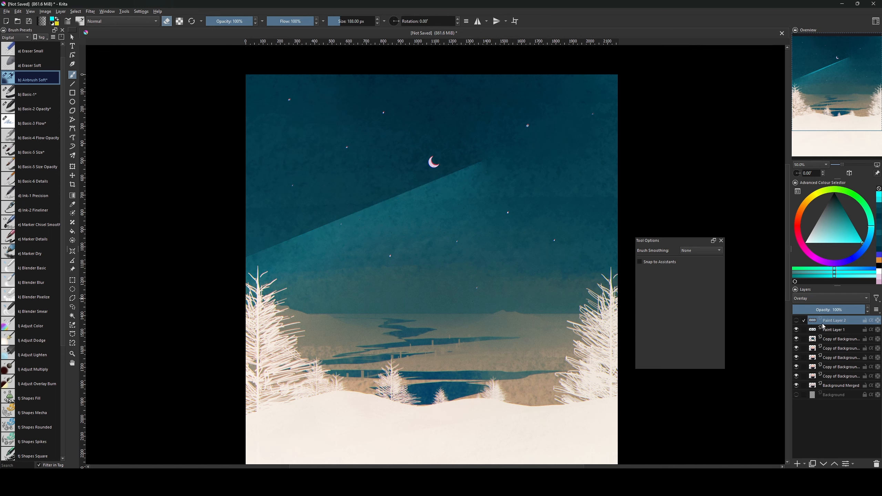
click(827, 330)
key(Insert)
- Select the sky below the beam's diagonal edge with a five-cornered polygon reaching past the horizon
key(l)
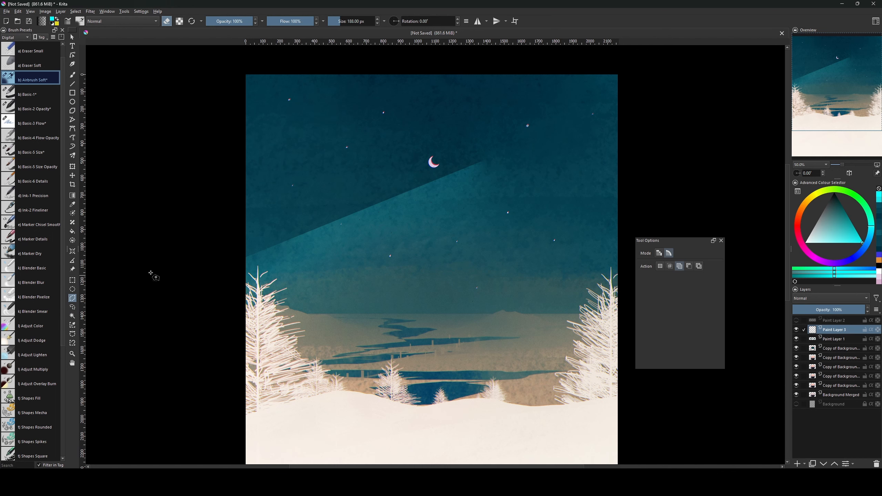
click(245, 258)
click(485, 161)
click(611, 182)
click(455, 333)
click(227, 291)
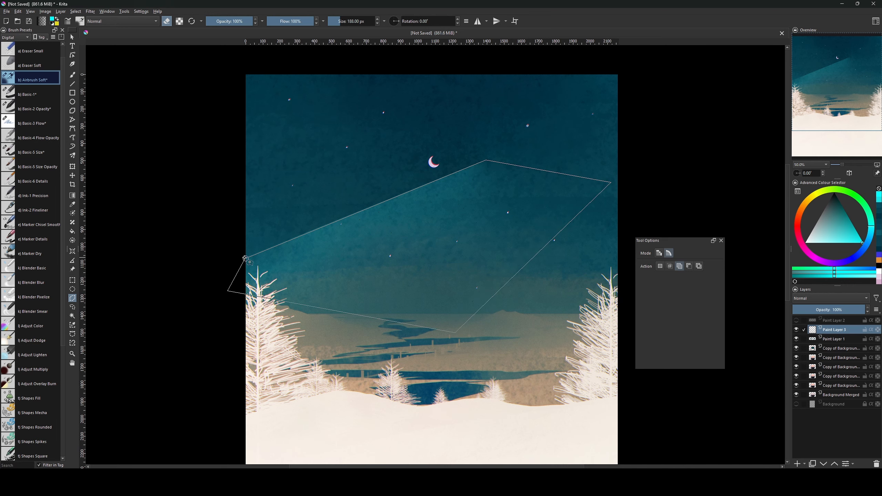
click(246, 258)
- Add another paint layer and prepare the airbrush for painting in vivid cyan at 320 px
key(b)
key(bracketright)
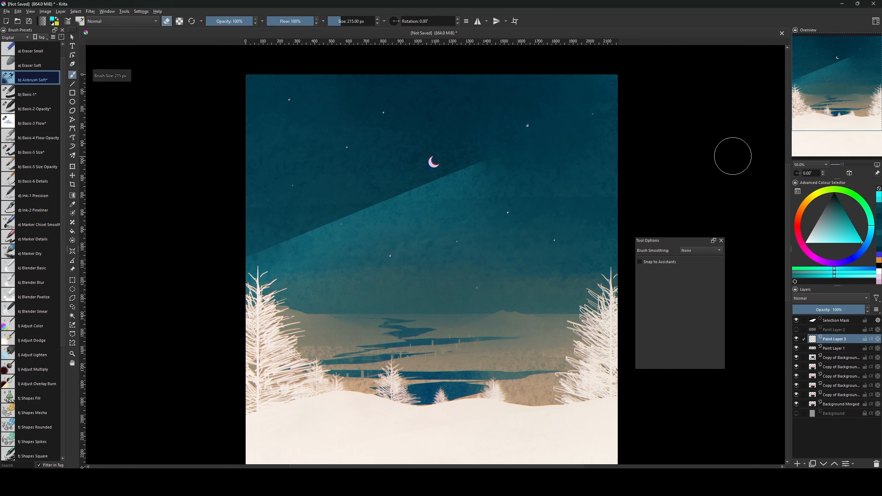
key(Insert)
key(bracketright)
key(bracketright)
key(bracketright)
key(bracketright)
key(bracketright)
key(bracketright)
key(bracketright)
key(bracketright)
key(bracketright)
key(bracketright)
key(bracketright)
key(bracketright)
key(bracketright)
key(bracketright)
key(bracketright)
key(bracketright)
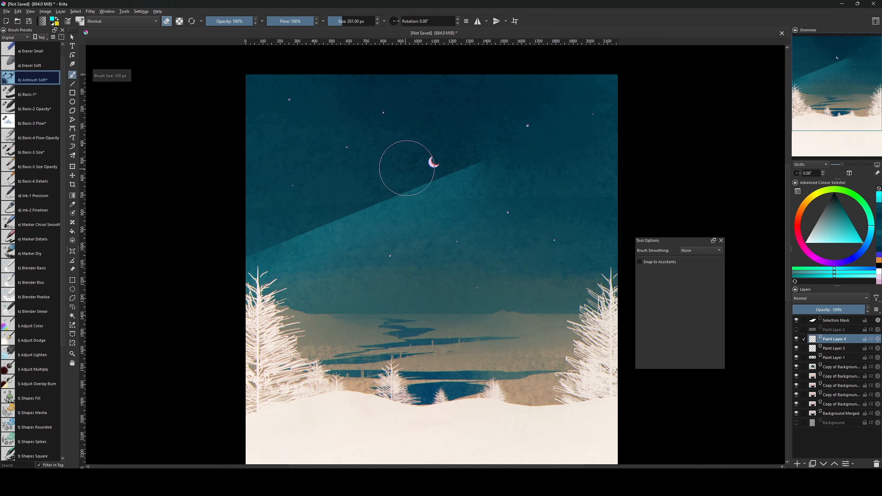
key(bracketleft)
key(bracketleft)
key(bracketleft)
key(bracketleft)
key(bracketleft)
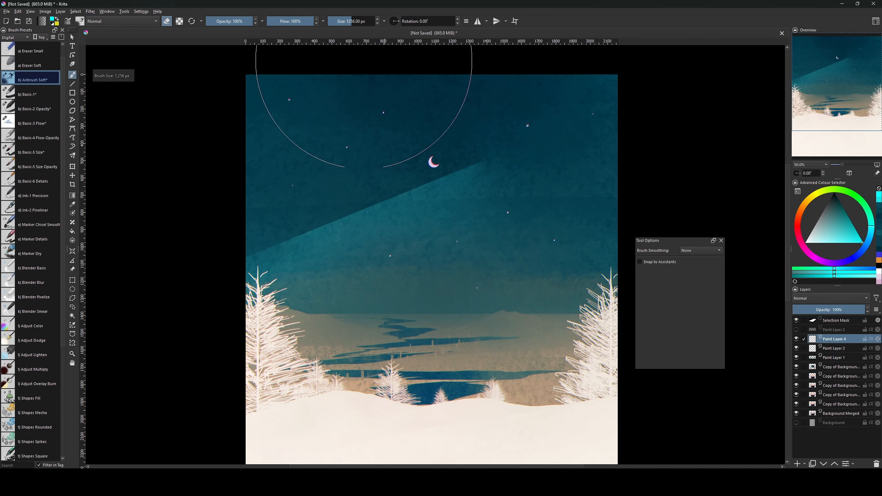
click(865, 243)
key(bracketleft)
key(bracketleft)
key(bracketleft)
key(bracketleft)
key(bracketleft)
key(bracketleft)
key(bracketleft)
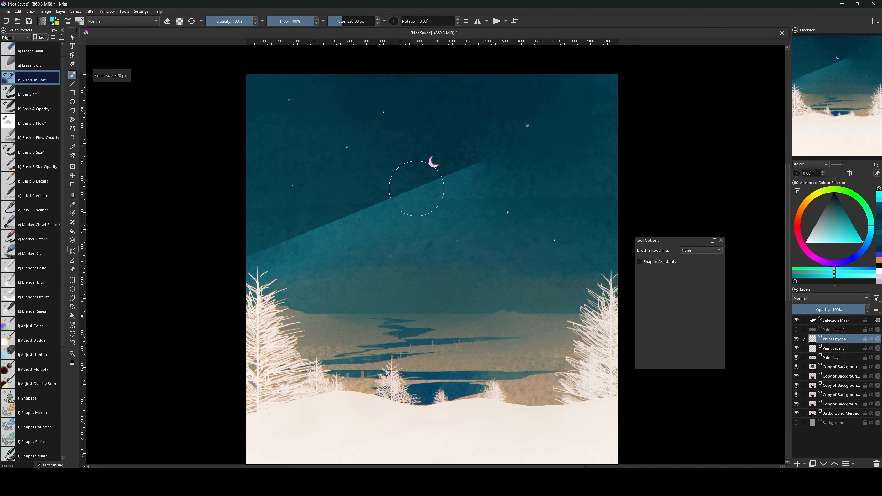
- Replace the first test stroke with a soft cyan glow just inside the beam's edge, enlarging the airbrush to 747 px
mouse_move(440, 183)
mouse_down()
mouse_move(421, 190)
mouse_move(459, 176)
mouse_up()
key(ctrl+z)
key(bracketright)
key(bracketright)
key(bracketright)
key(bracketright)
key(bracketright)
key(bracketright)
key(bracketright)
key(bracketright)
key(bracketright)
key(bracketright)
key(bracketright)
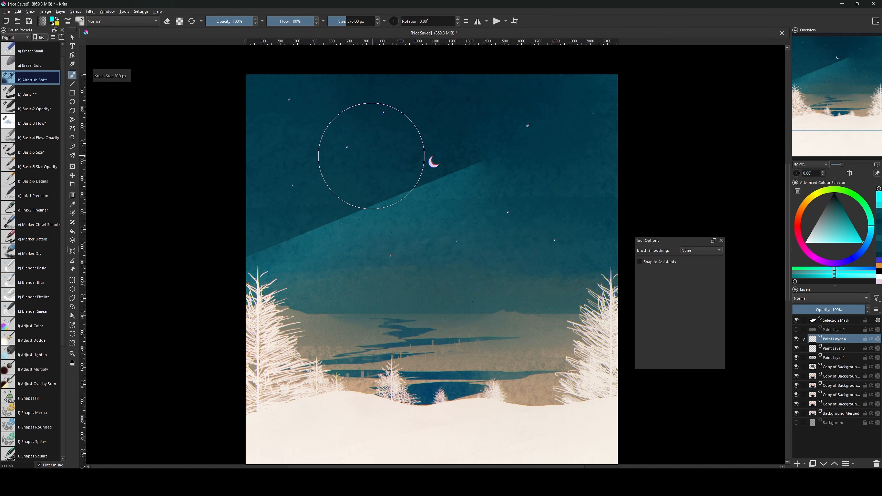
drag(372, 156, 376, 176)
key(bracketright)
key(bracketright)
key(bracketright)
drag(316, 191, 425, 150)
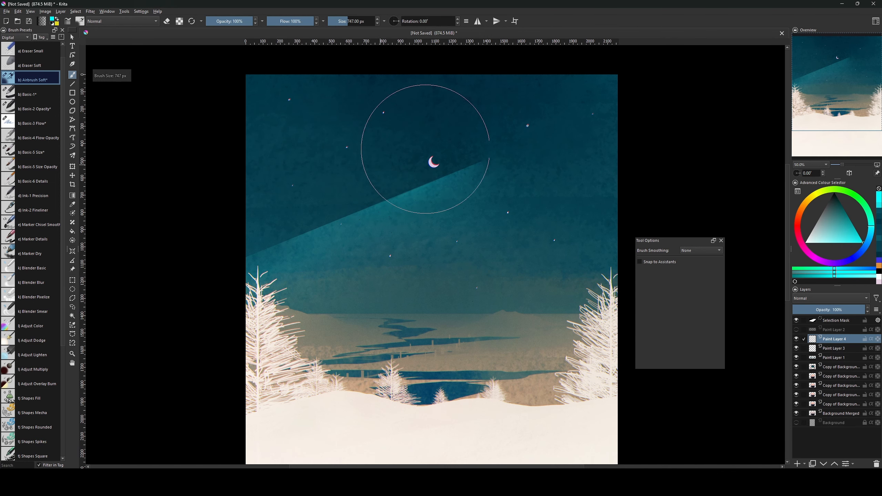
- Intensify the cyan glow along the middle of the beam's edge while reducing the airbrush to 365 px
key(bracketleft)
key(bracketleft)
key(bracketleft)
key(bracketleft)
key(bracketleft)
key(bracketleft)
key(bracketleft)
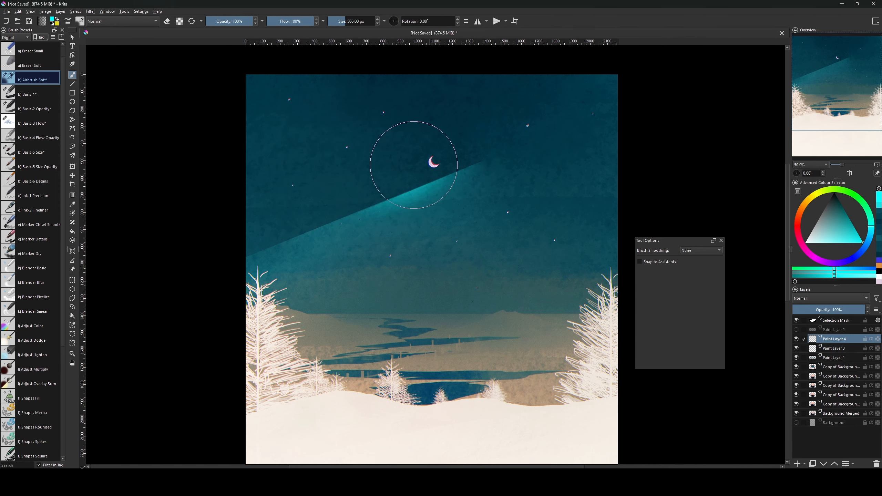
key(bracketleft)
key(bracketleft)
key(bracketleft)
key(bracketleft)
key(bracketleft)
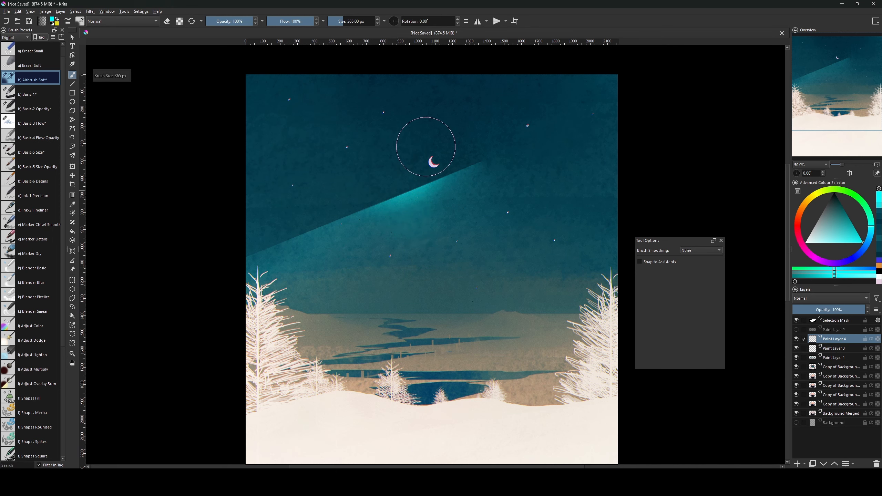
key(ctrl+shift+a)
key(bracketleft)
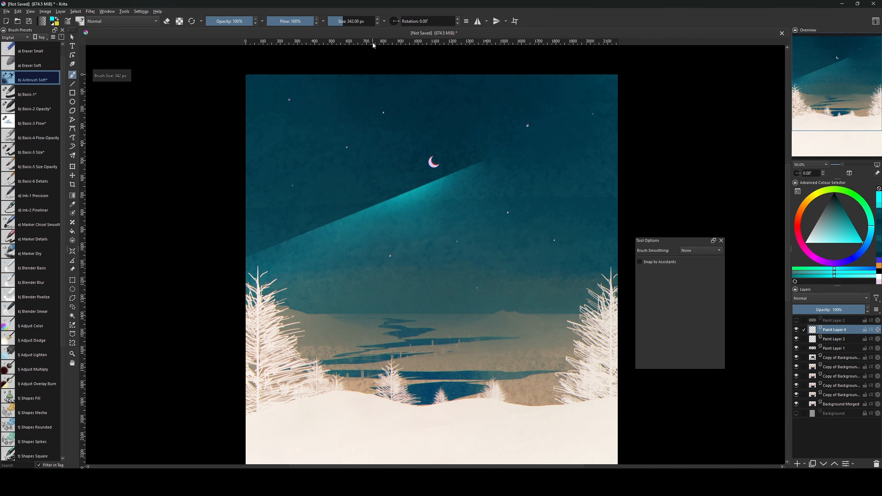
key(minus)
key(plus)
key(ctrl+z)
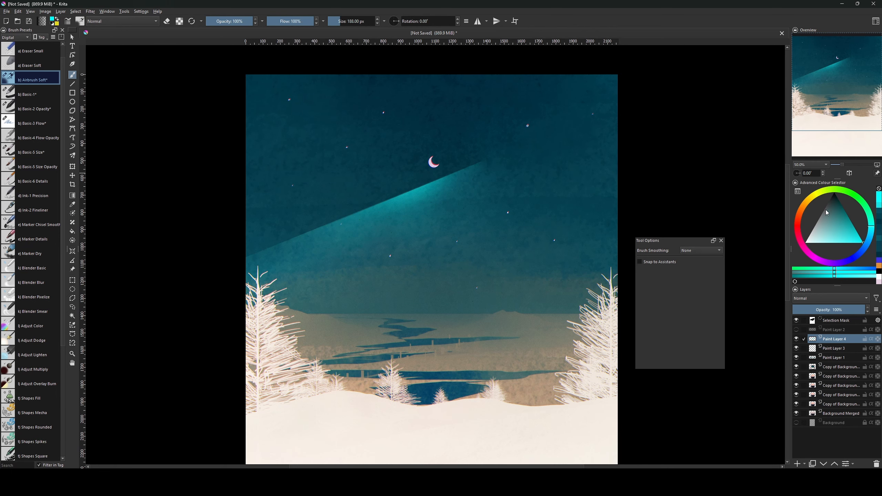
- Shade the sky just above the middle of the beam's edge in black with the airbrush at 300 px
key(d)
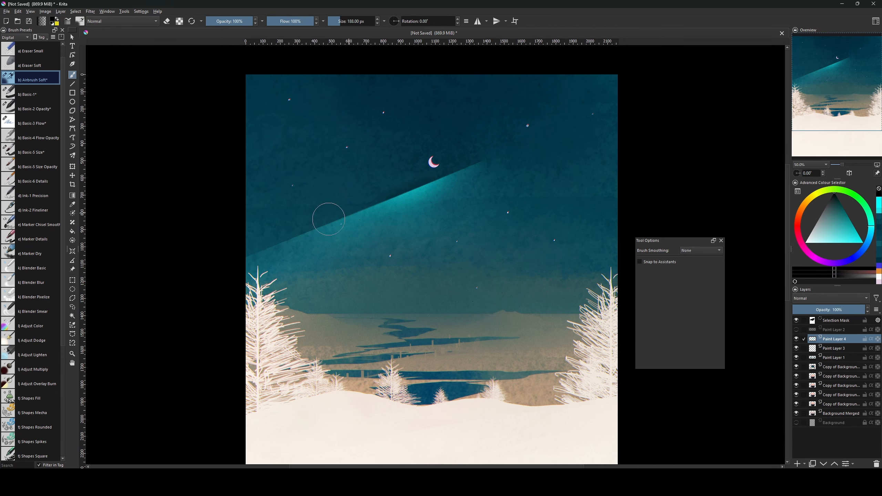
key(bracketright)
ctrl+click(507, 139)
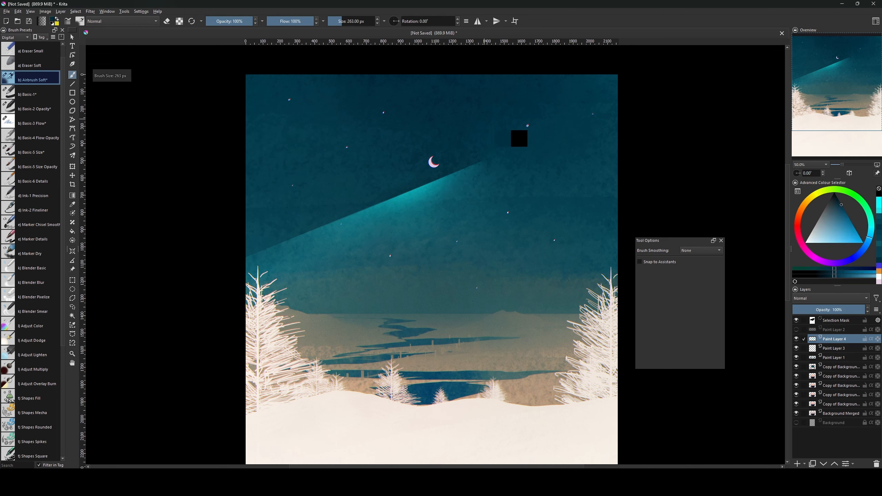
key(bracketright)
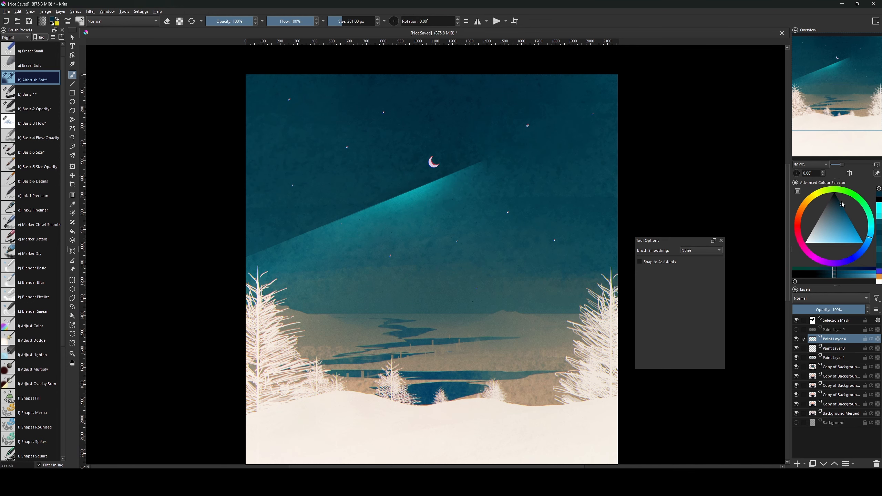
key(bracketright)
key(bracketleft)
key(bracketleft)
key(bracketleft)
key(bracketleft)
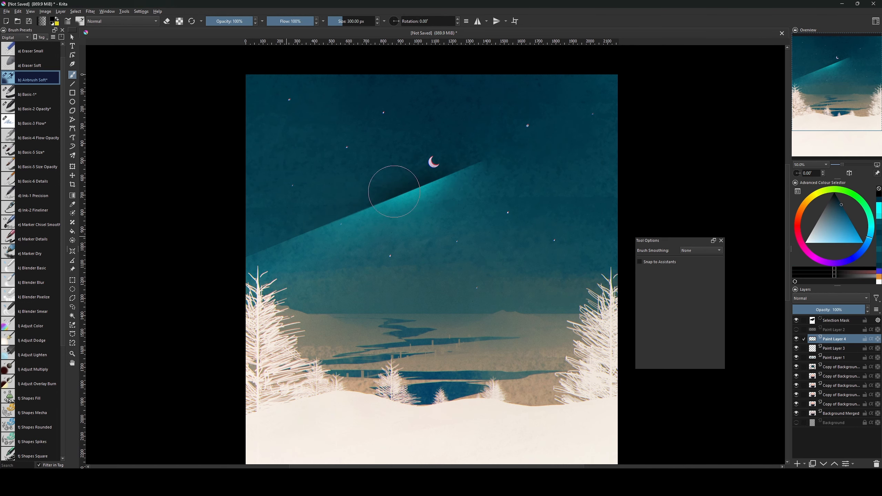
- Extend the black shading along the beam's upper side with a smaller airbrush and clear the selection
key(bracketleft)
key(bracketleft)
key(bracketleft)
key(bracketleft)
key(bracketleft)
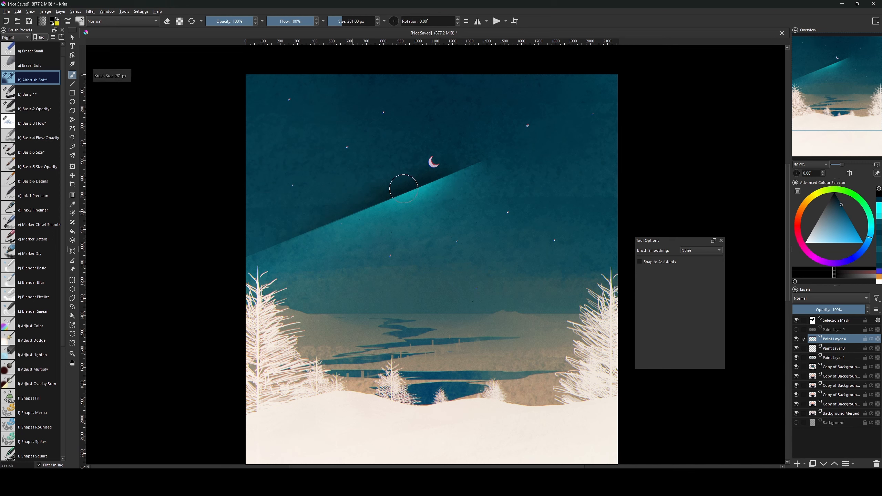
key(ctrl+shift+a)
- Switch the airbrush to eraser mode and reduce it to 78 px
key(bracketright)
key(bracketright)
key(bracketright)
key(bracketright)
key(bracketright)
key(bracketright)
key(bracketright)
key(bracketright)
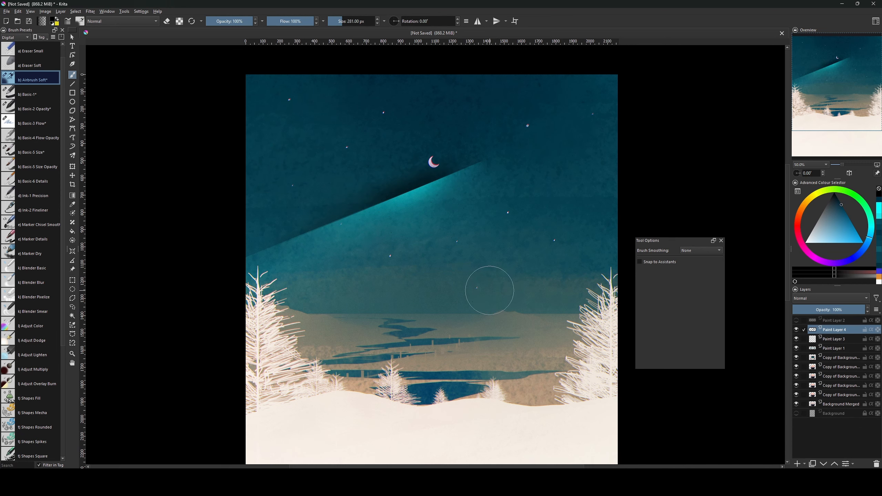
key(e)
key(bracketleft)
key(bracketleft)
key(bracketleft)
key(bracketleft)
key(bracketleft)
key(bracketleft)
key(bracketleft)
key(bracketleft)
key(bracketleft)
key(bracketleft)
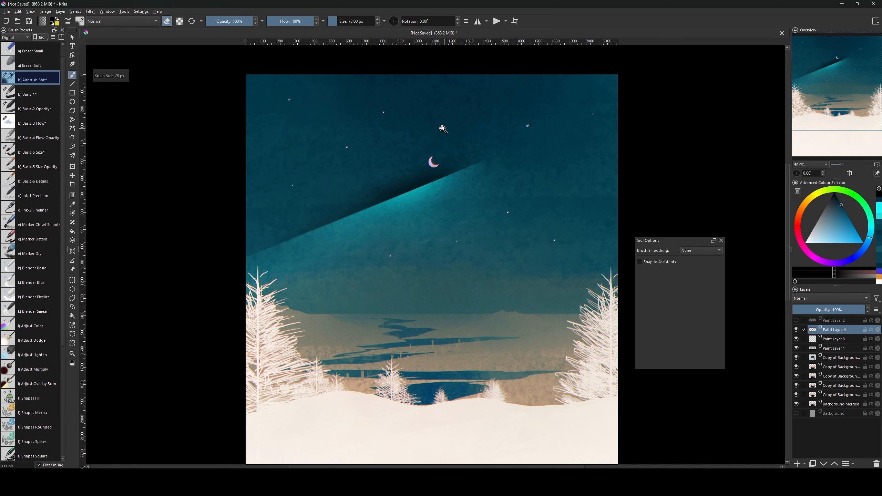
- Mirror the canvas view to check the whole composition
key(minus)
key(minus)
key(m)
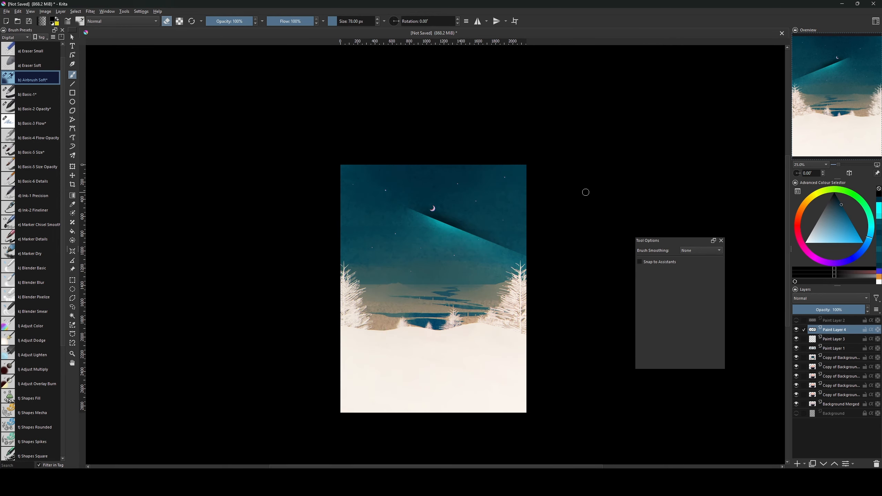
- Restore the unmirrored canvas view and set up a white airbrush at 135 px
key(m)
key(plus)
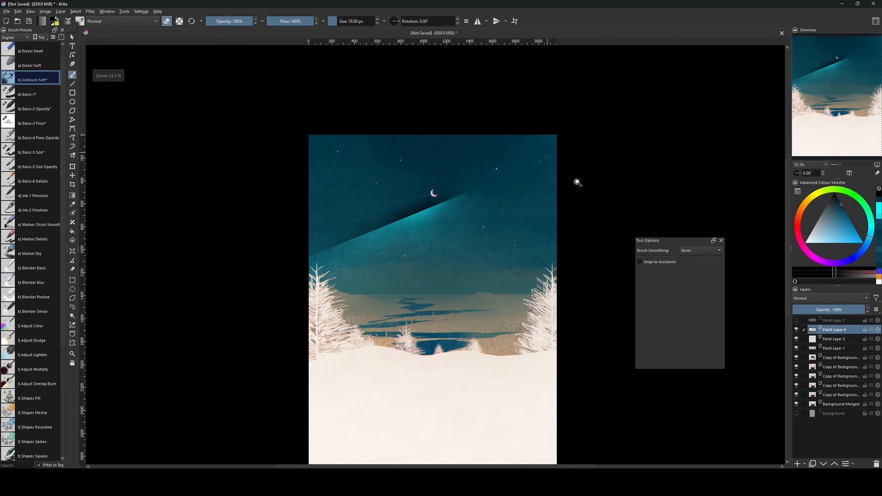
key(bracketright)
key(bracketright)
key(bracketright)
key(bracketright)
key(bracketright)
drag(842, 209, 760, 258)
key(bracketright)
key(bracketright)
key(bracketright)
- Add a paint layer above Paint Layer 4 and set its blending mode to Overlay
key(Insert)
click(828, 299)
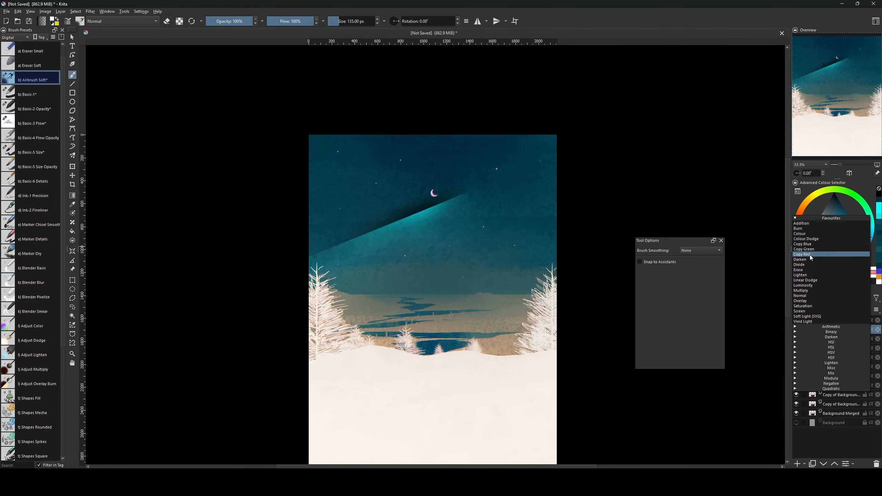
click(809, 302)
- Brighten the crescent moon with small white airbrush strokes on the Overlay layer
key(plus)
key(bracketleft)
key(bracketleft)
key(bracketleft)
key(bracketleft)
key(bracketleft)
key(bracketleft)
key(bracketleft)
key(bracketleft)
key(bracketleft)
key(bracketleft)
key(bracketleft)
key(bracketleft)
key(bracketleft)
key(bracketleft)
key(bracketleft)
key(bracketleft)
key(bracketleft)
key(bracketleft)
key(bracketleft)
key(bracketleft)
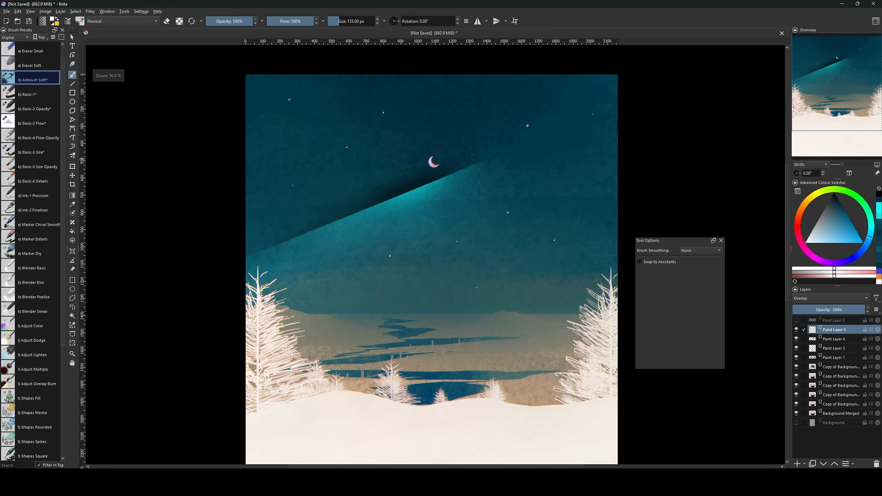
drag(432, 159, 435, 165)
- Enlarge the airbrush to 44 px for a wider white glow over the crescent moon
key(bracketright)
key(bracketright)
key(bracketright)
key(bracketright)
key(bracketright)
key(bracketright)
key(bracketright)
key(bracketright)
key(bracketright)
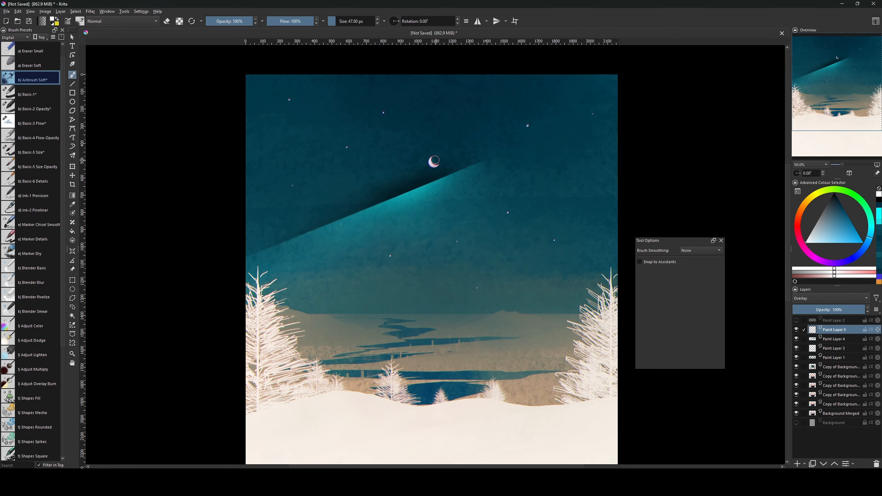
key(bracketleft)
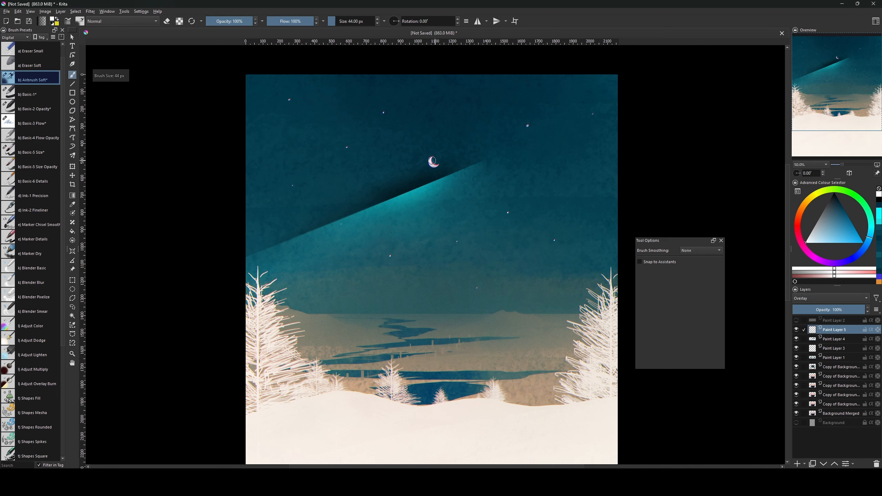
- Erase excess glow around the crescent moon with the airbrush in eraser mode at a much smaller size
key(e)
key(bracketleft)
key(bracketleft)
key(bracketleft)
key(bracketleft)
key(bracketleft)
key(bracketleft)
key(bracketleft)
key(bracketleft)
key(bracketleft)
key(bracketleft)
key(bracketleft)
key(bracketleft)
key(bracketleft)
key(bracketleft)
key(bracketleft)
key(bracketleft)
key(bracketleft)
- Return the airbrush to painting mode at 30 px for the moon's glow, and switch it back to eraser mode
key(e)
key(bracketright)
key(bracketright)
key(bracketright)
key(bracketright)
key(bracketright)
key(bracketright)
key(bracketright)
key(bracketright)
key(bracketright)
key(bracketright)
key(bracketright)
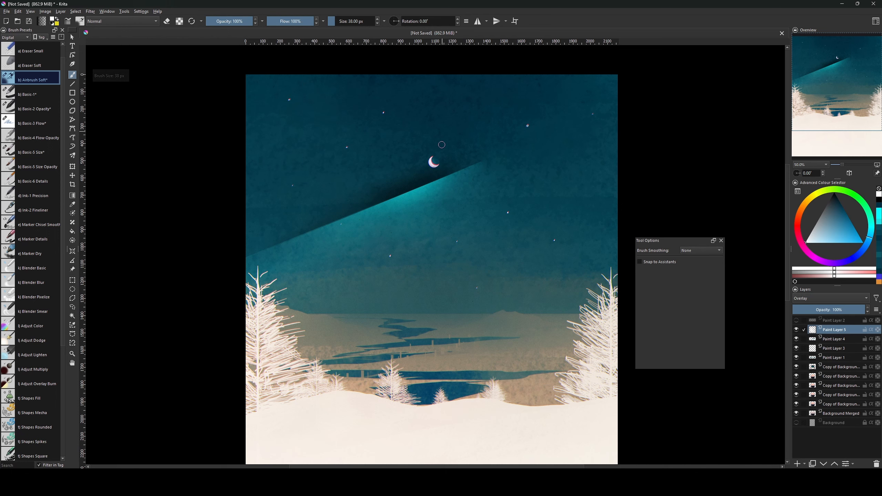
key(e)
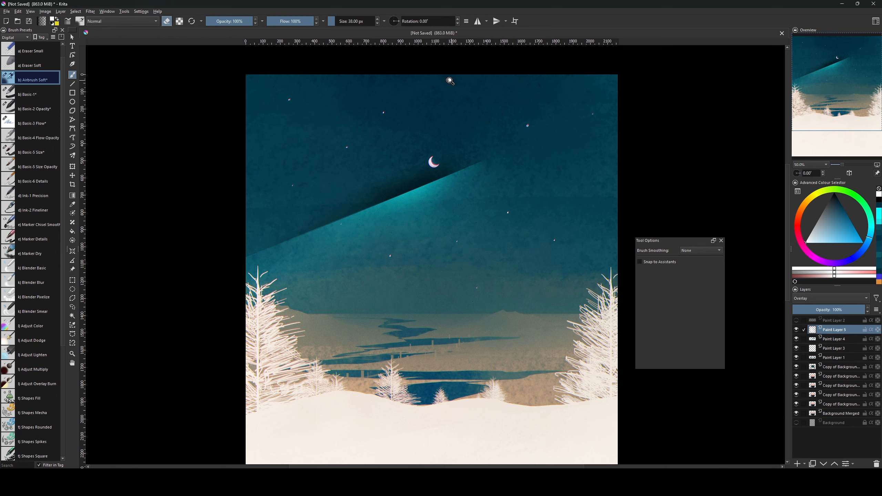
- Lower the Overlay layer's opacity to 50% and toggle Paint Layer 4 off and on to compare the beam shading
key(minus)
key(minus)
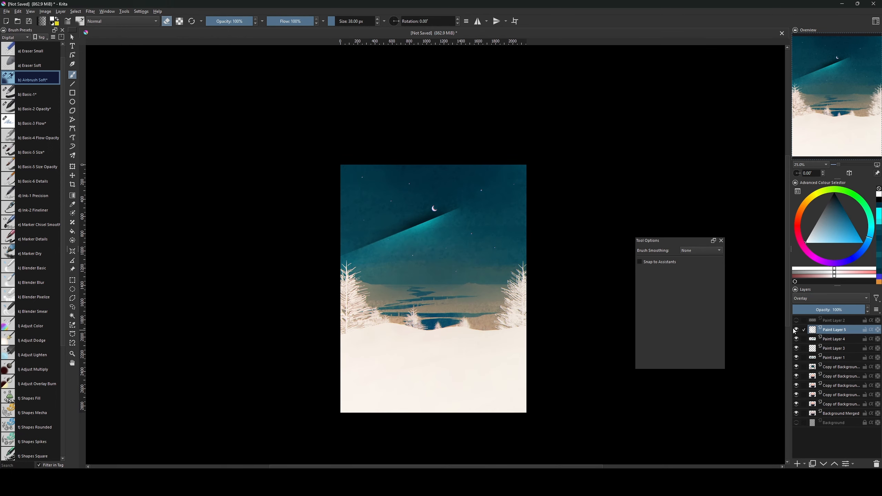
drag(840, 314, 830, 313)
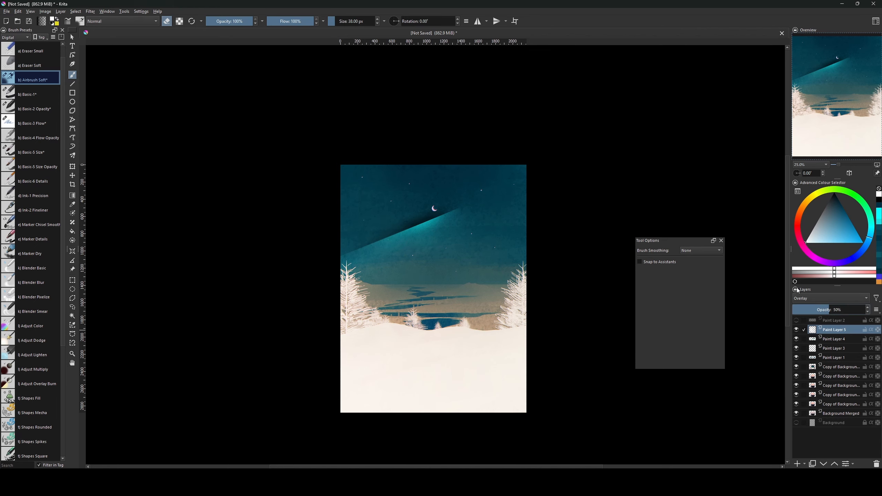
click(795, 339)
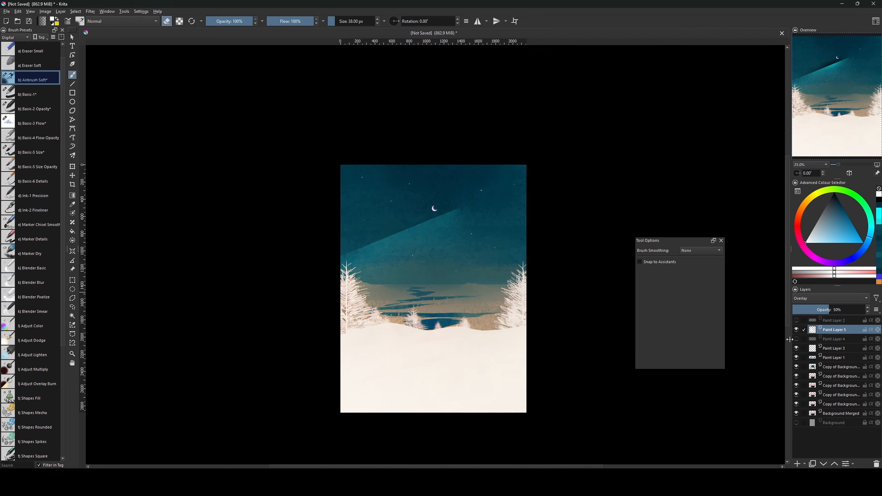
click(796, 339)
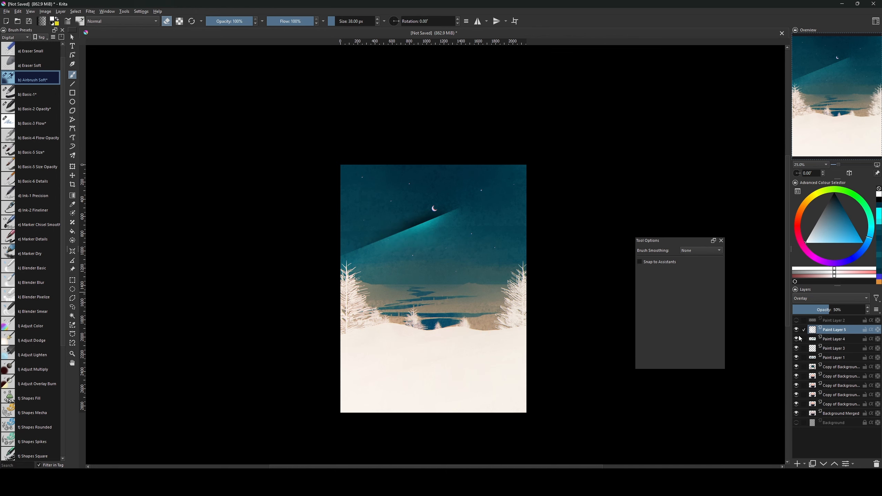
- Add a paint layer above the moon glow in Colour Dodge mode and fill it with black
key(ctrl+plus)
key(ctrl+plus)
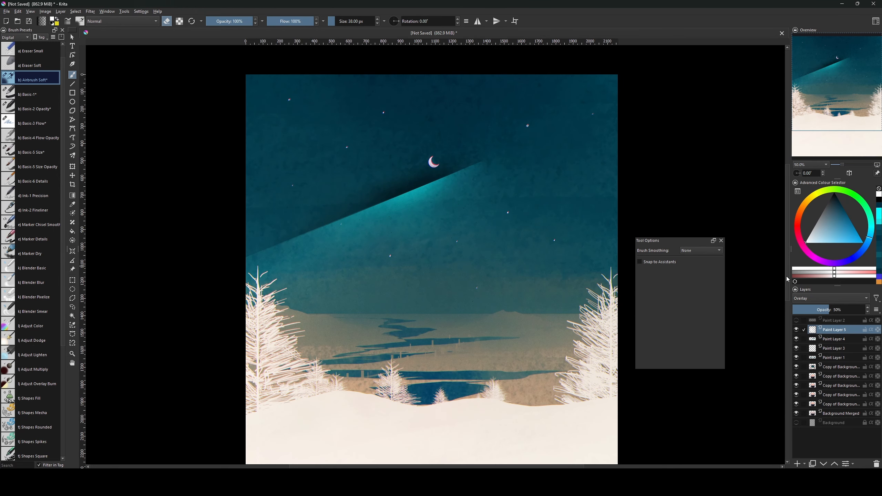
key(bracketleft)
key(bracketleft)
key(bracketleft)
click(828, 299)
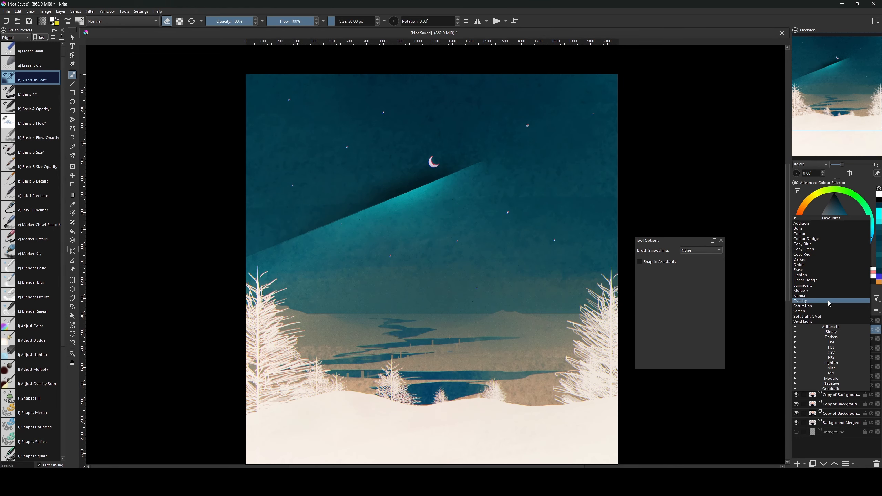
click(828, 239)
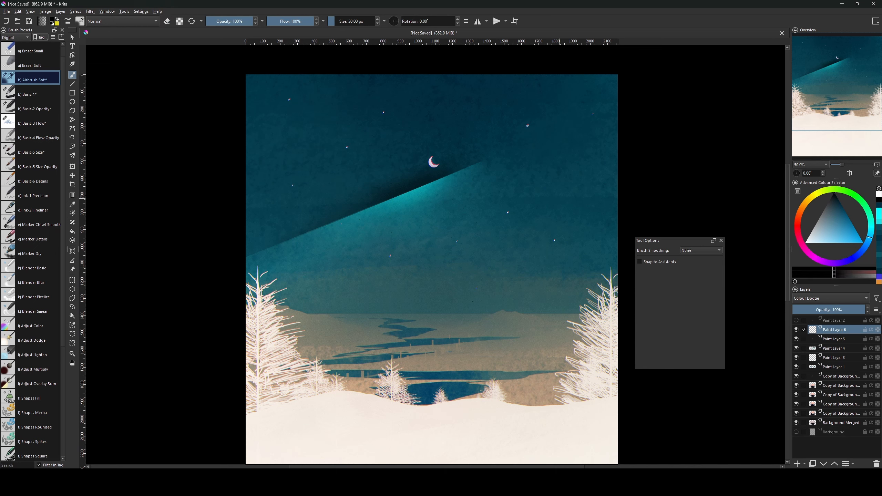
key(v)
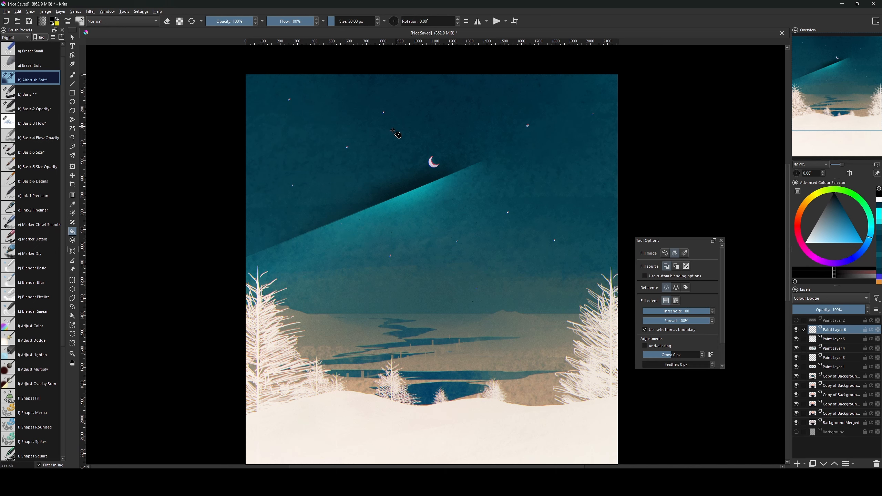
key(b)
key(shift+BackSpace)
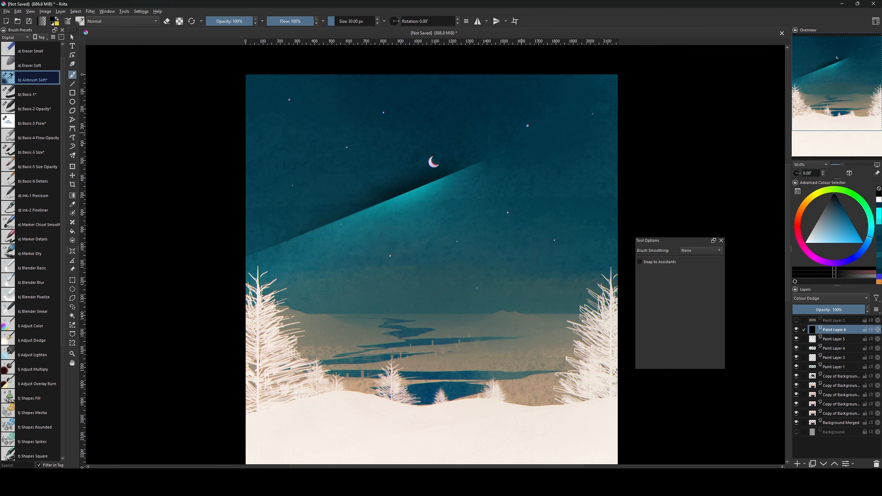
- Pick a bright cyan-blue and reduce the airbrush size for glowing stars on the Colour Dodge layer
click(806, 242)
drag(771, 256, 865, 244)
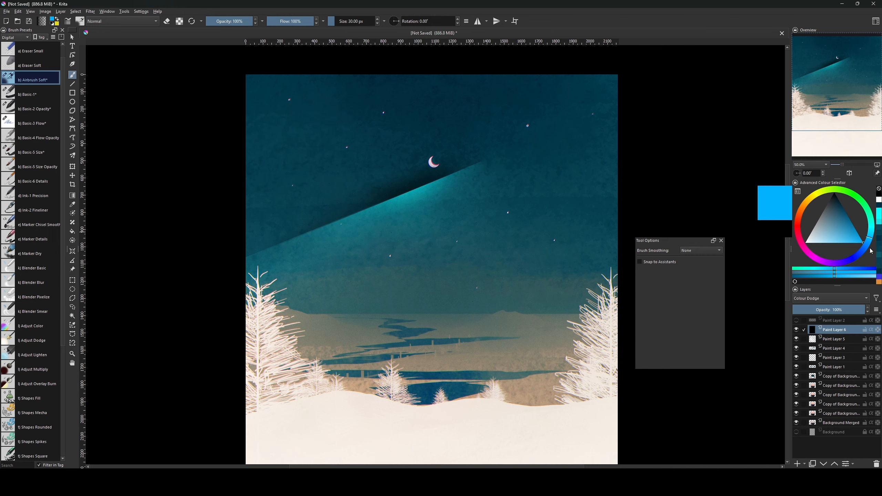
click(871, 233)
key(bracketleft)
key(bracketleft)
key(bracketleft)
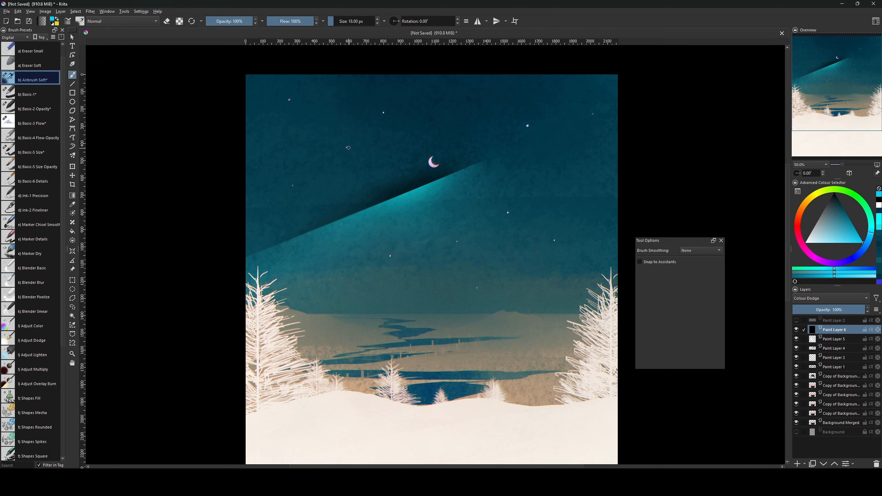
- Switch to white and dab a glow on the bright star in the upper sky
key(bracketright)
key(bracketright)
key(bracketright)
key(bracketright)
key(bracketright)
key(bracketright)
key(bracketright)
key(bracketright)
key(bracketright)
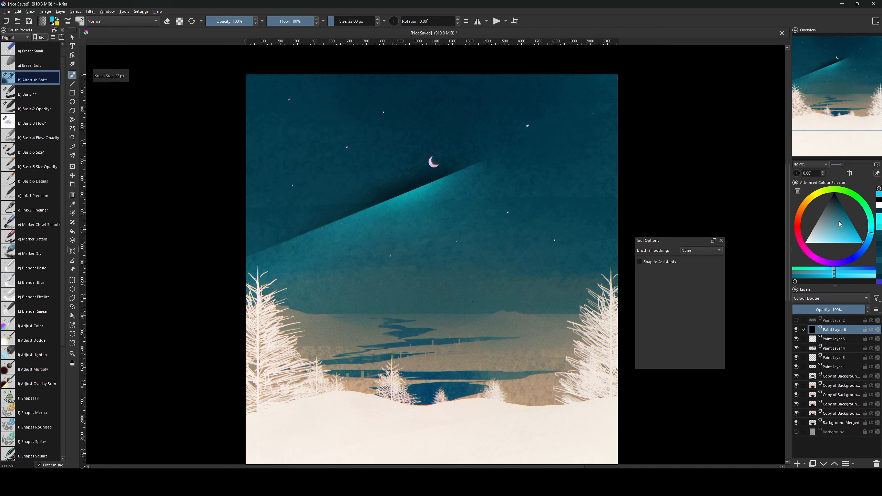
drag(840, 224, 806, 243)
click(528, 126)
- Add a white airbrush glow to the faint star below the light beam
key(bracketleft)
key(bracketleft)
key(bracketleft)
key(bracketleft)
key(bracketleft)
key(bracketleft)
key(bracketleft)
key(bracketleft)
key(bracketleft)
key(bracketleft)
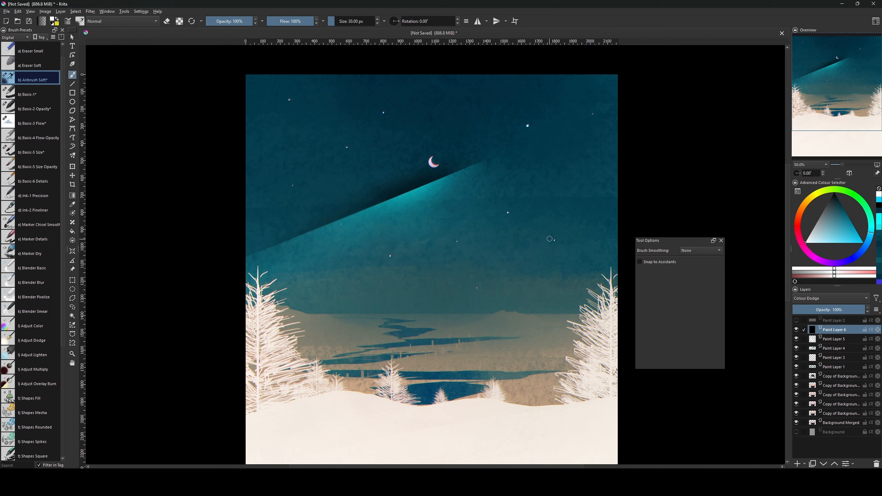
click(457, 241)
- Merge Paint Layer 6 down through the inverted landscape copy into one layer and toggle it to compare with the original
key(minus)
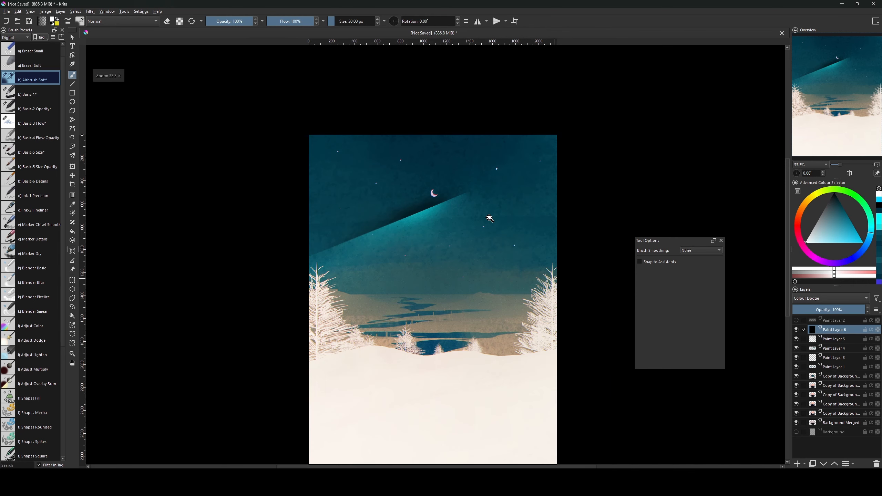
drag(525, 368, 531, 330)
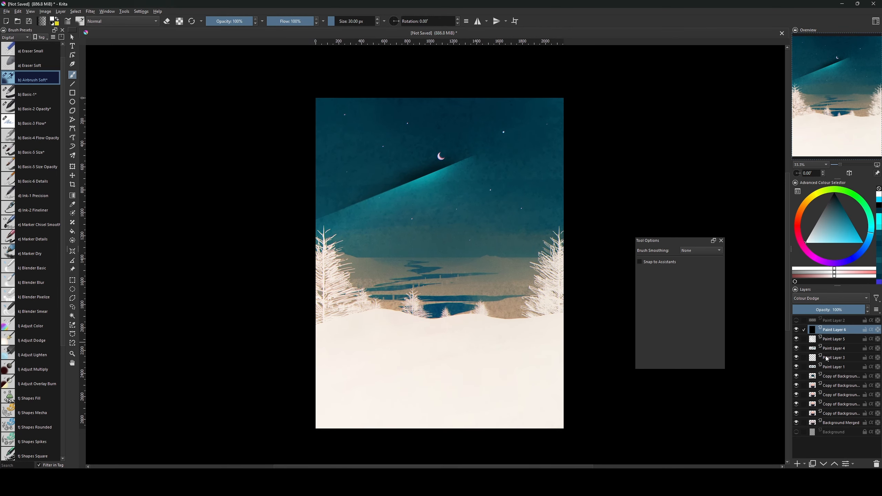
shift+click(827, 368)
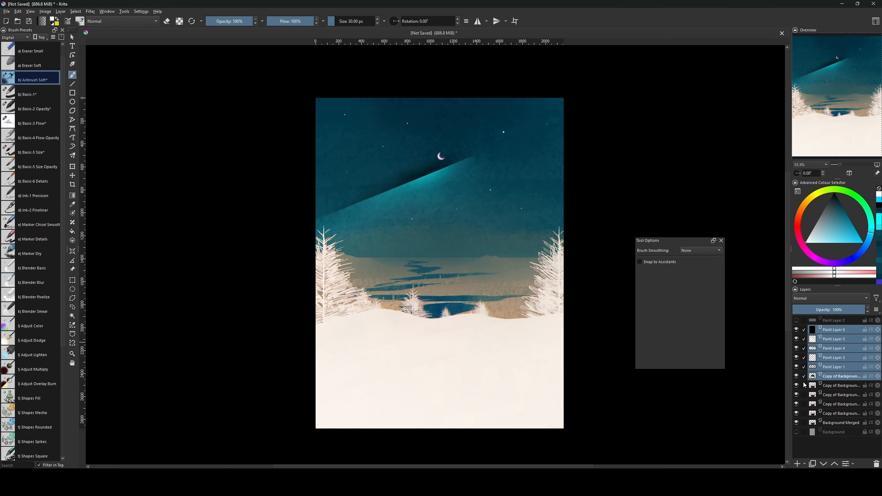
key(shift+Delete)
click(796, 330)
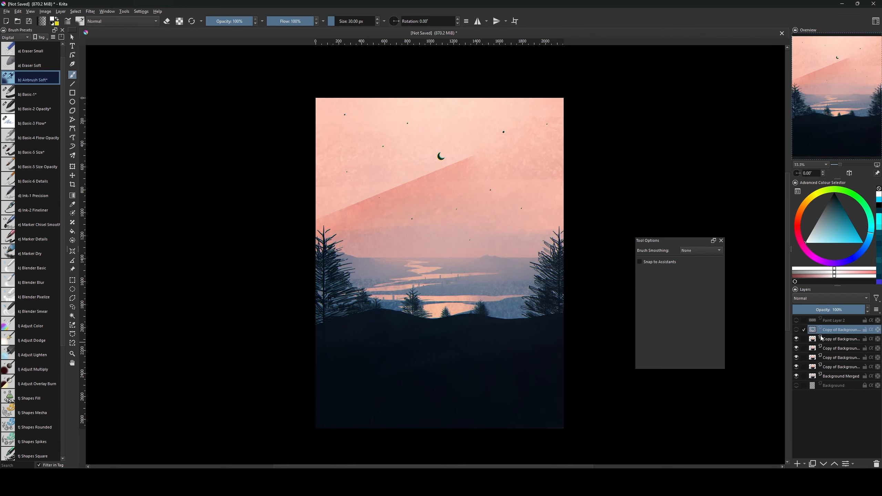
click(822, 338)
click(797, 330)
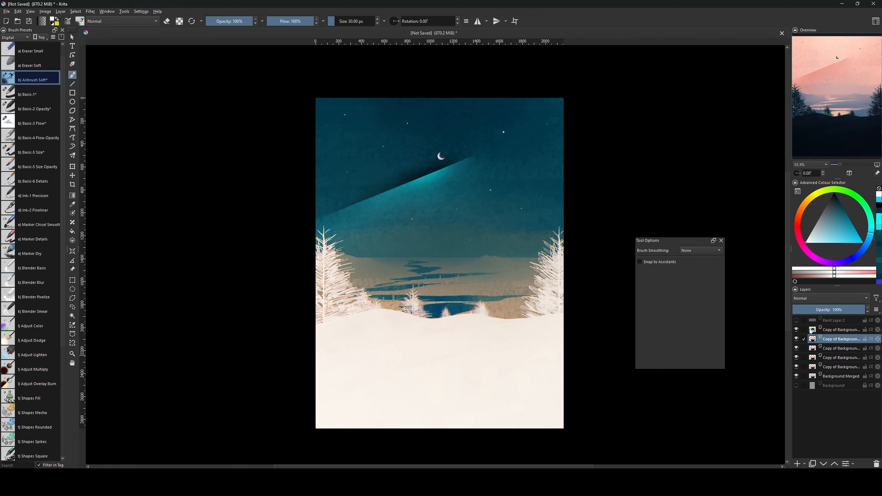
- Duplicate the merged night layer and invert the copy's colours, leaving its HSV/HSL values unadjusted
click(809, 330)
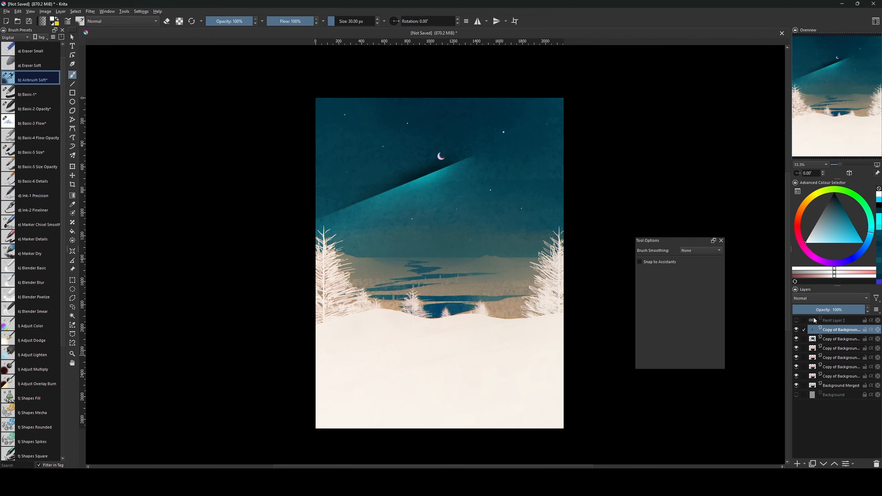
key(ctrl+u)
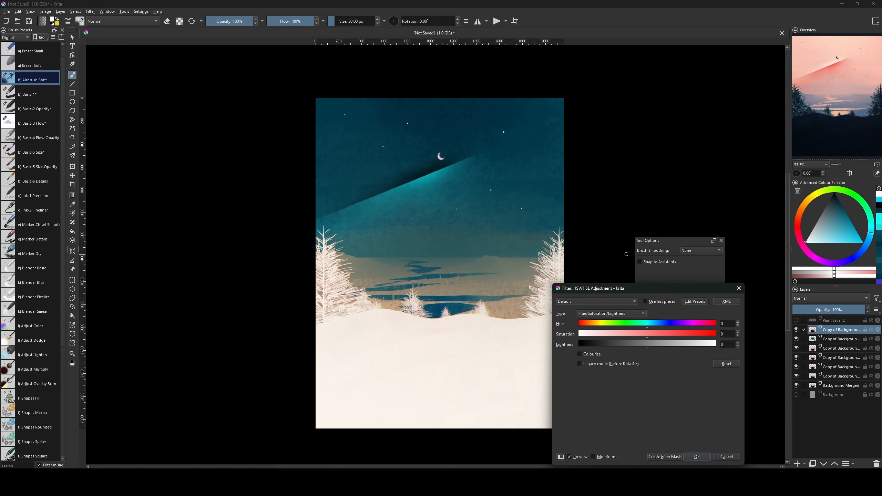
click(740, 289)
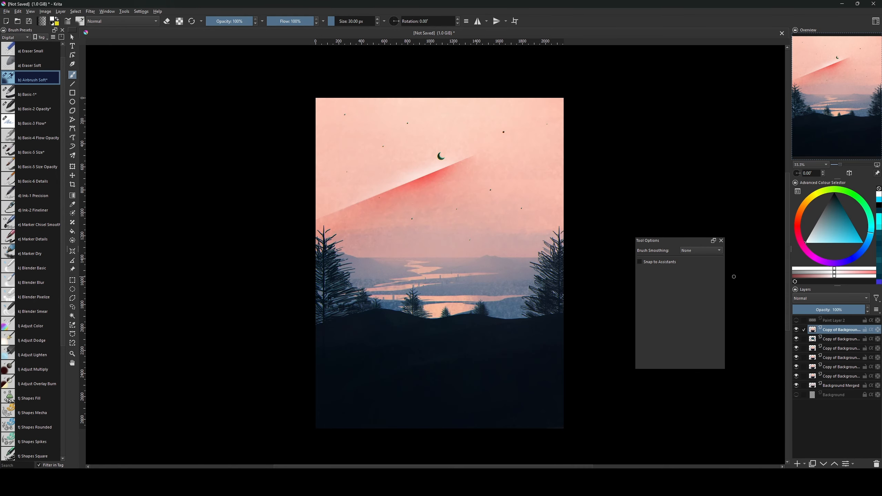
- Hide the inverted pink copy and toggle the teal night layer's visibility to compare it with the original landscape
click(796, 331)
click(796, 331)
click(796, 329)
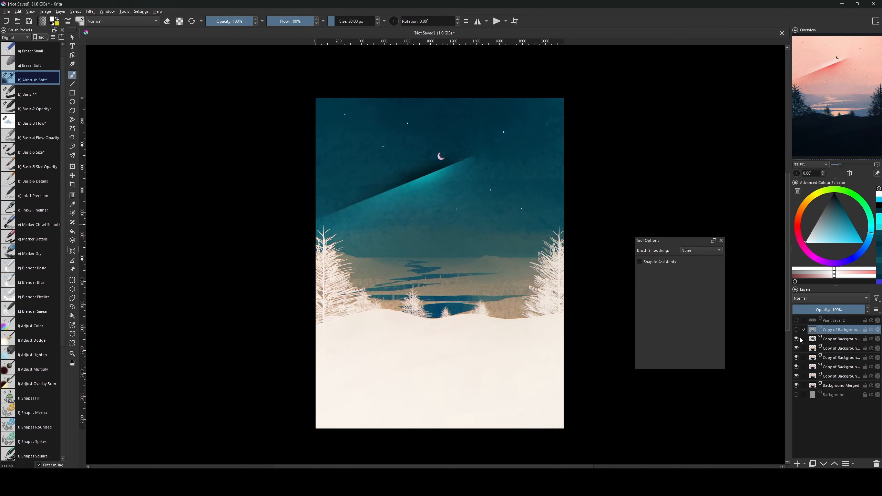
click(796, 338)
click(797, 339)
click(798, 339)
click(798, 340)
click(797, 339)
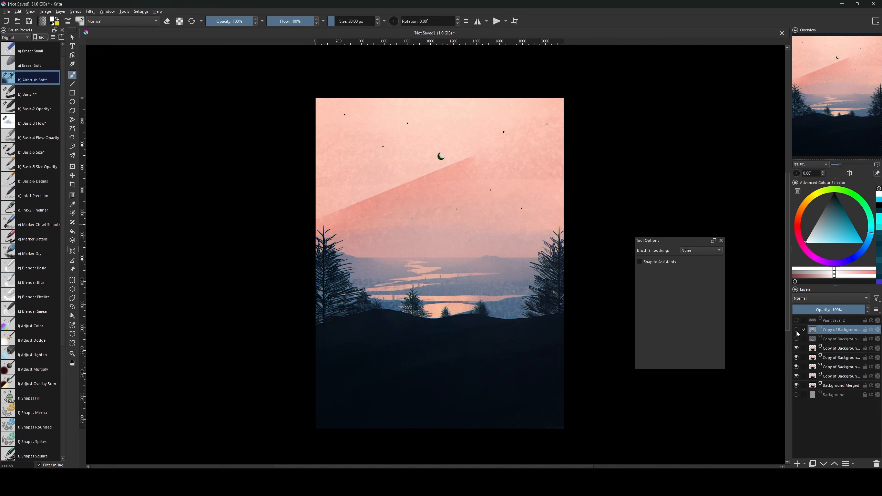
click(798, 339)
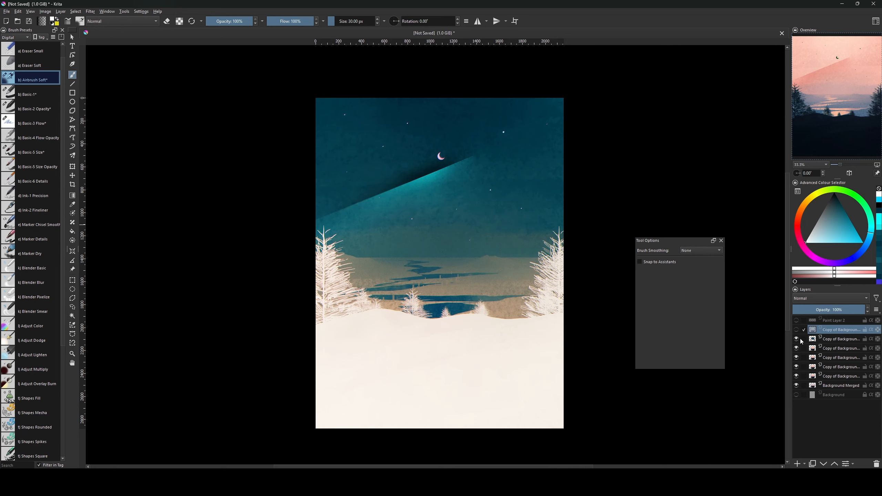
- Duplicate the teal night layer and shift the copy's hue to -180 with HSV/HSL Adjustment
click(826, 338)
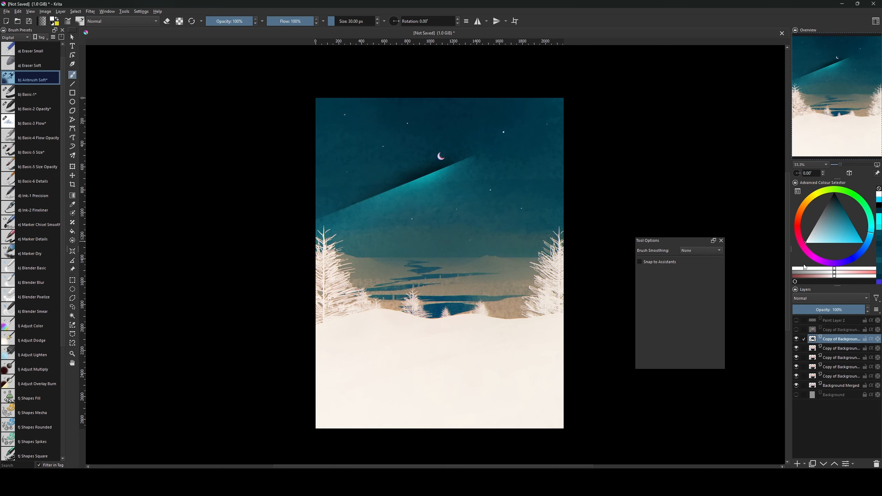
key(ctrl+j)
key(ctrl+u)
drag(632, 330, 554, 340)
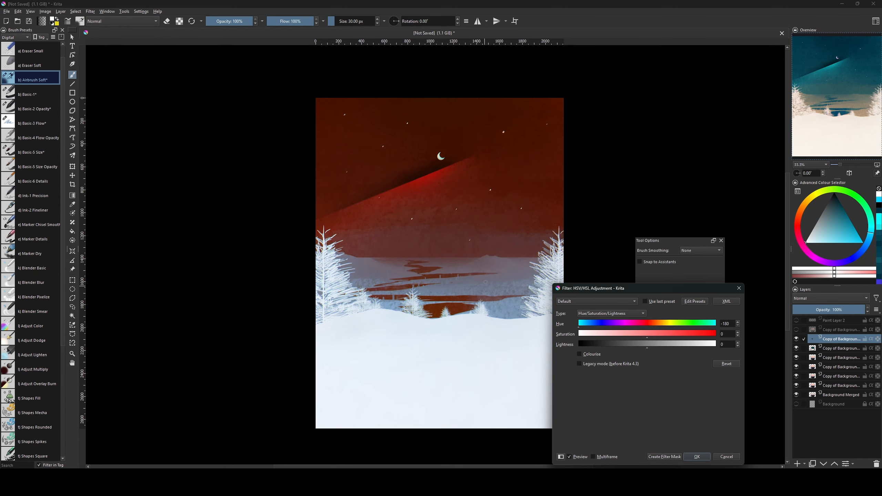
click(696, 456)
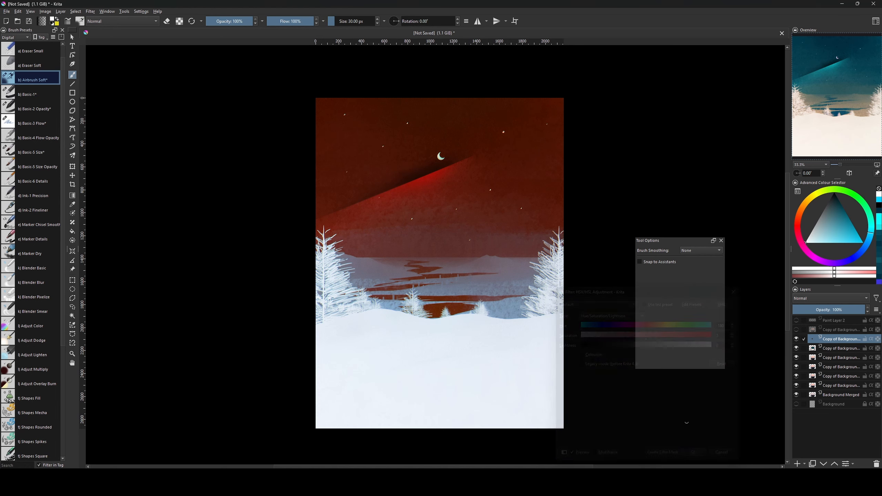
mouse_move(555, 307)
mouse_down()
mouse_move(544, 313)
mouse_move(547, 300)
mouse_up()
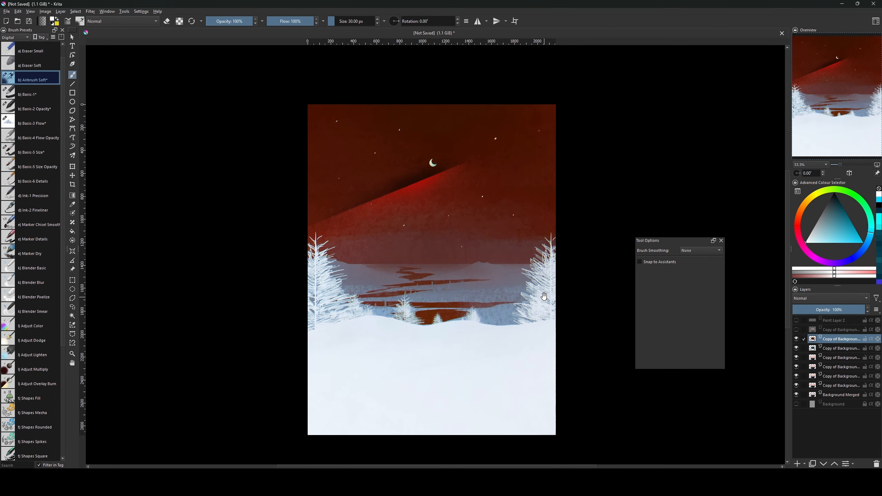
- Inspect the red hue-shifted night scene up close and toggle its layer to compare it with the teal version
key(plus)
key(plus)
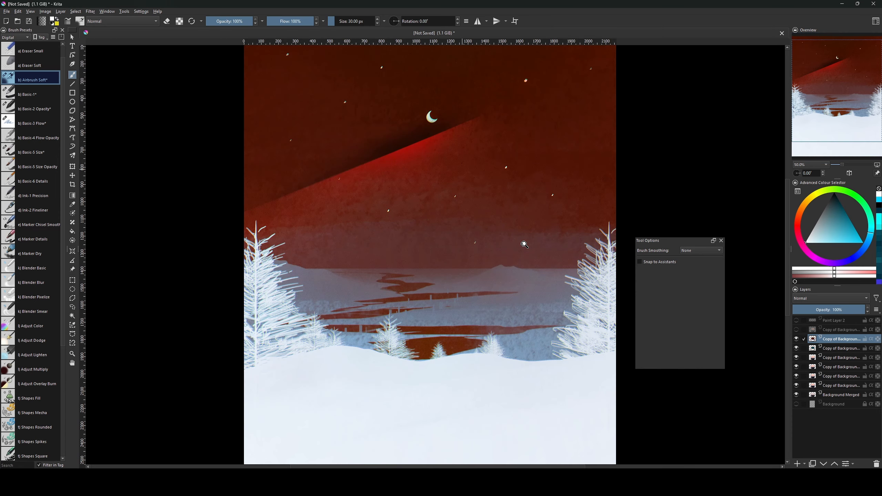
drag(513, 299, 528, 388)
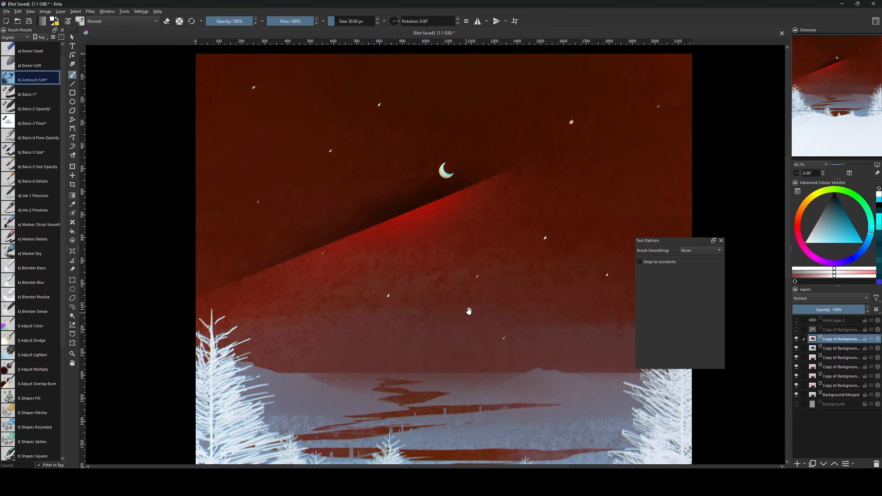
drag(471, 309, 473, 345)
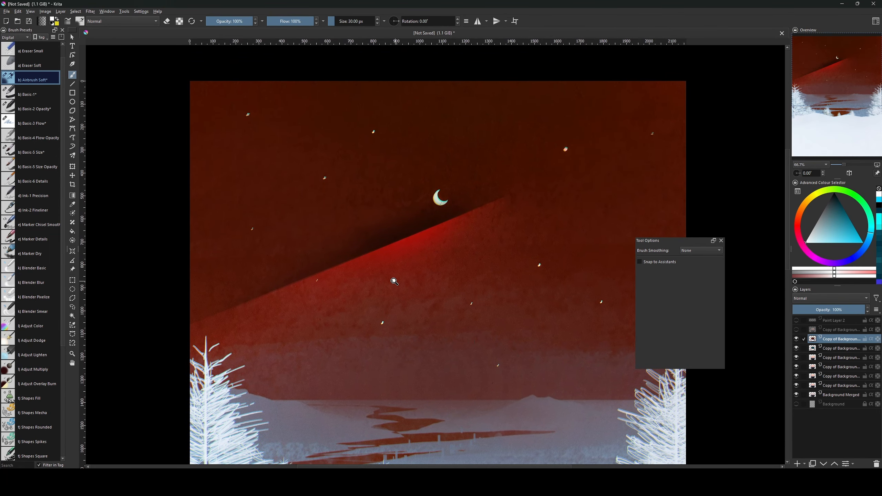
key(minus)
key(minus)
drag(457, 306, 459, 300)
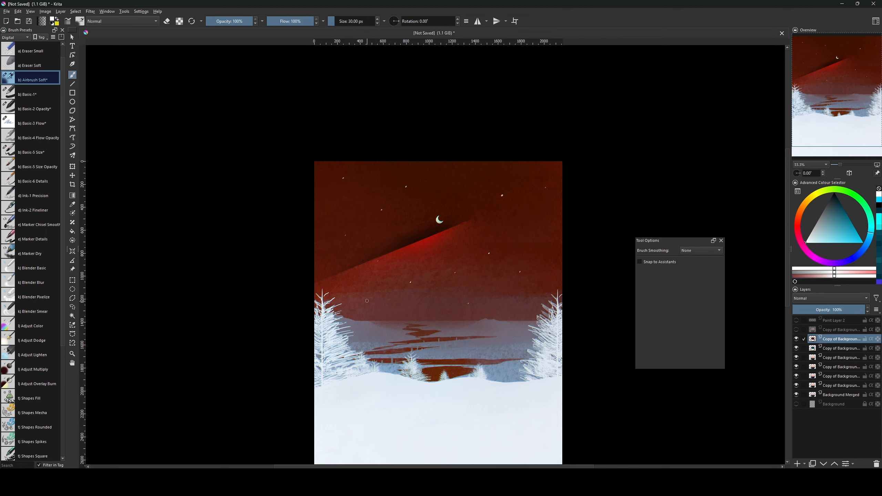
drag(417, 296, 417, 247)
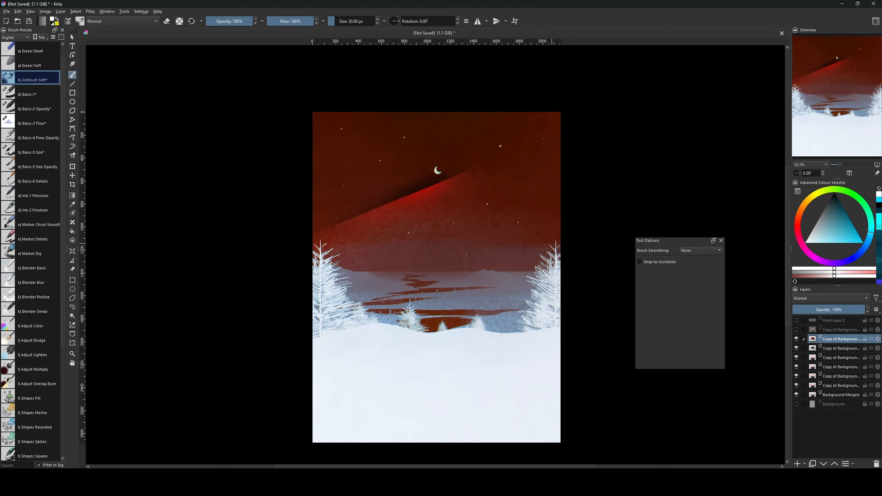
click(797, 338)
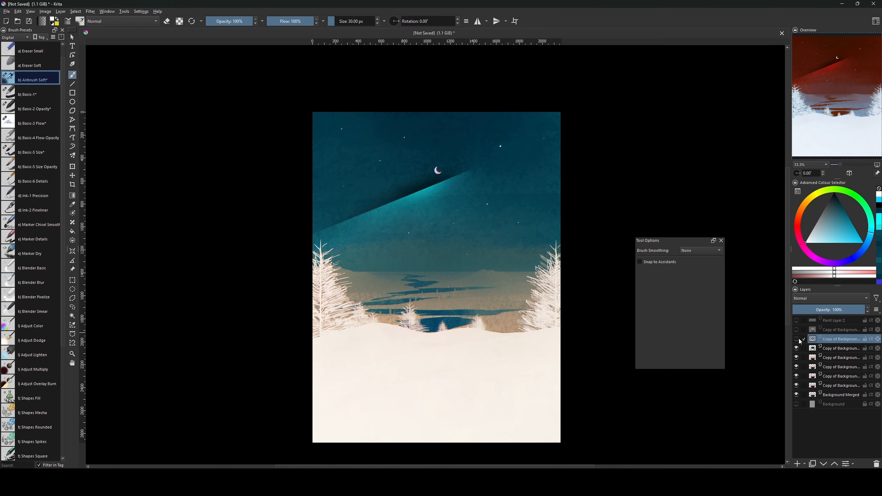
click(797, 339)
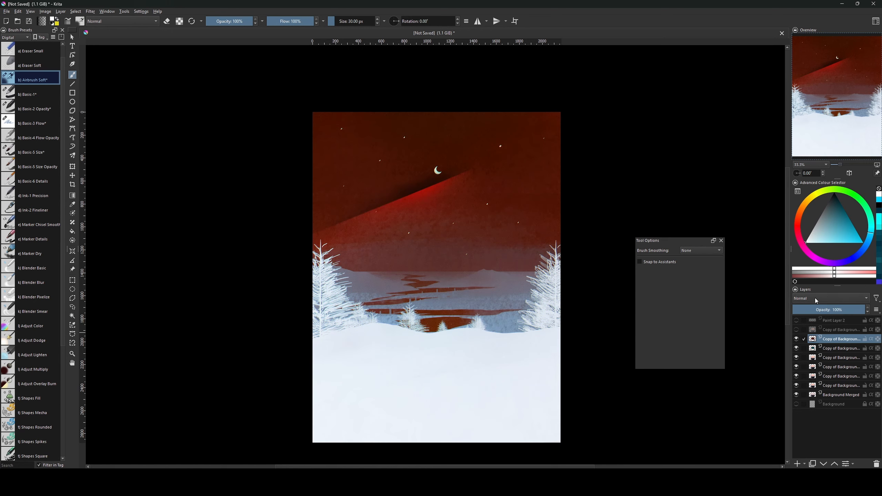
- Duplicate the red night layer, invert the copy's colours and toggle the copy to compare it with the red version
key(ctrl+j)
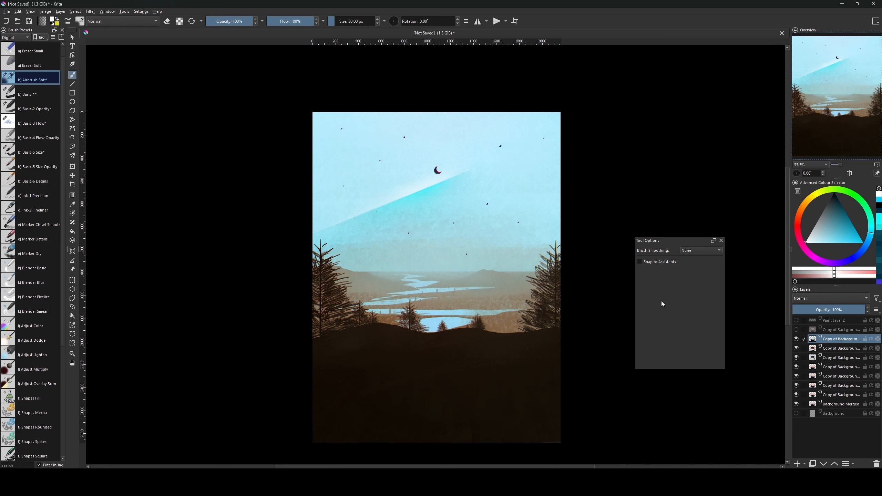
click(796, 341)
click(797, 340)
- Duplicate the inverted light-blue layer and start a new fill layer above it with a linear gradient
key(ctrl+j)
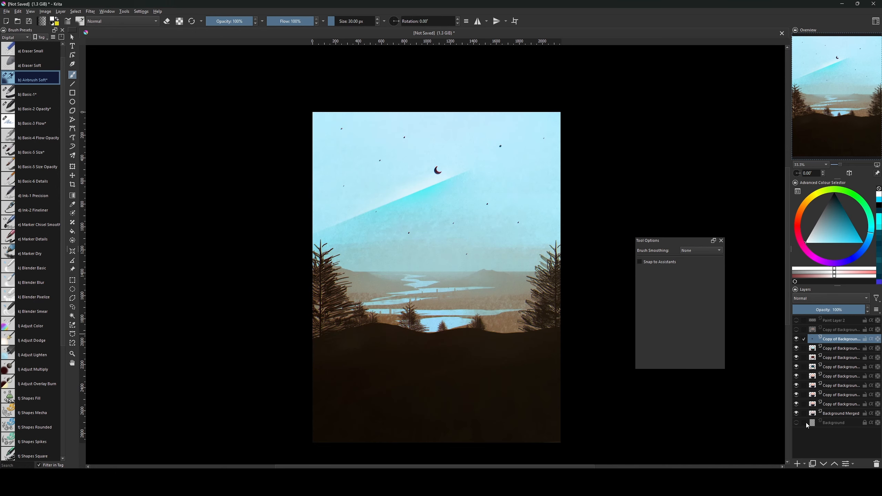
key(bracketleft)
click(804, 464)
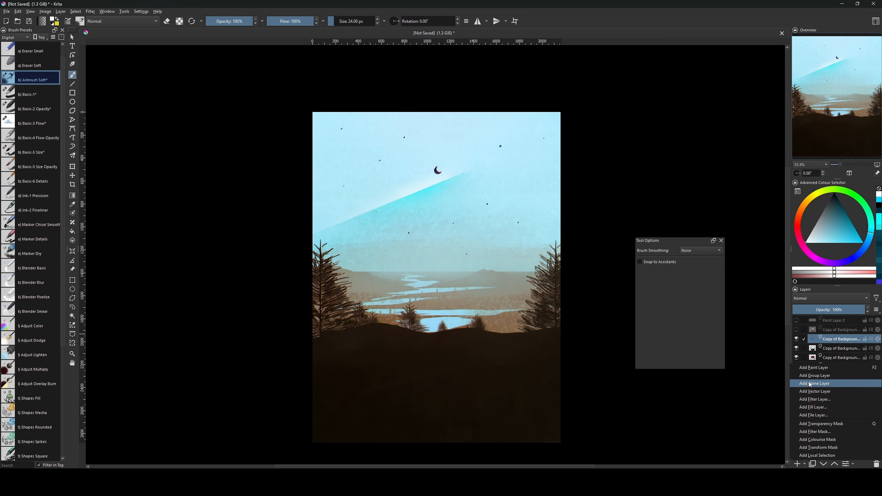
click(827, 409)
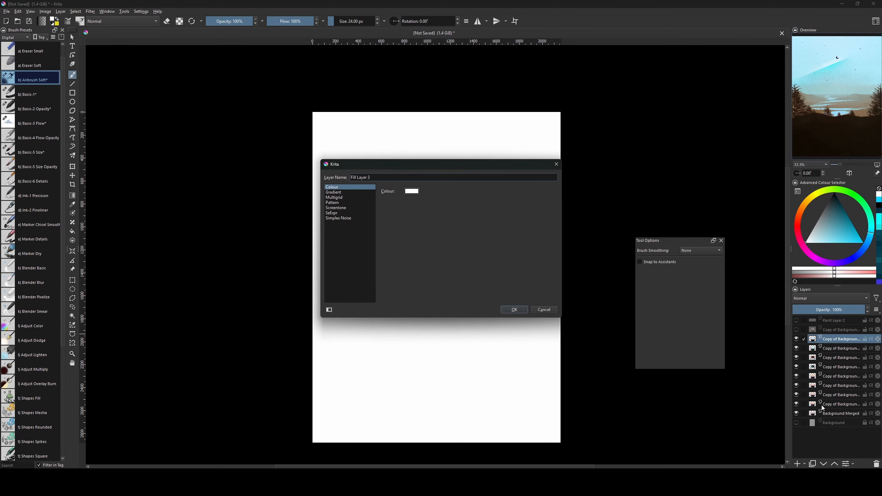
click(340, 193)
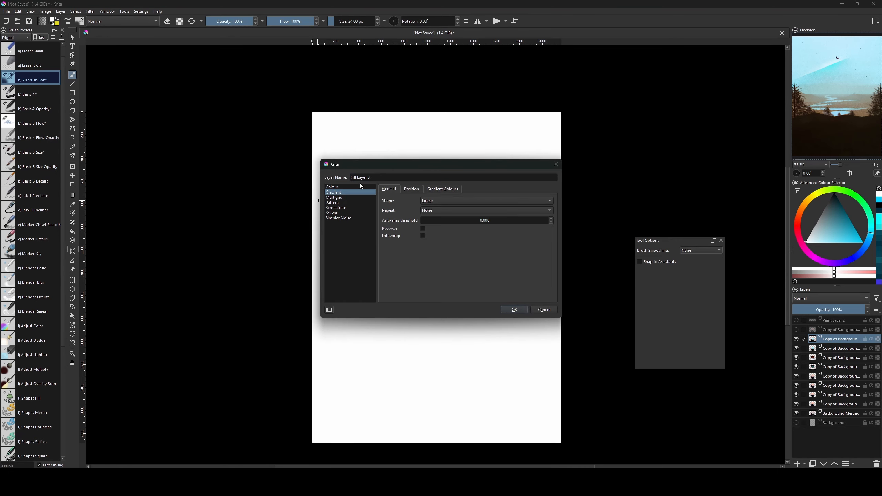
drag(394, 168, 207, 236)
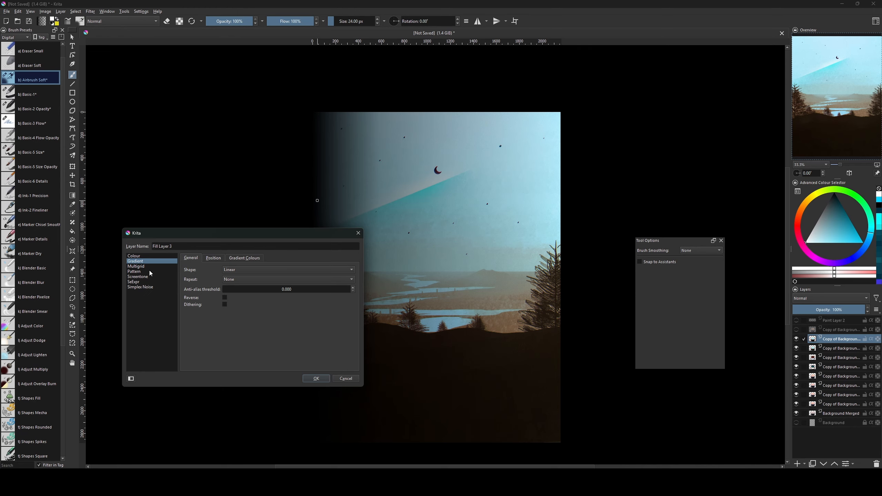
- Recolour the gradient's opaque first stop to orange #e46333
click(222, 259)
click(244, 258)
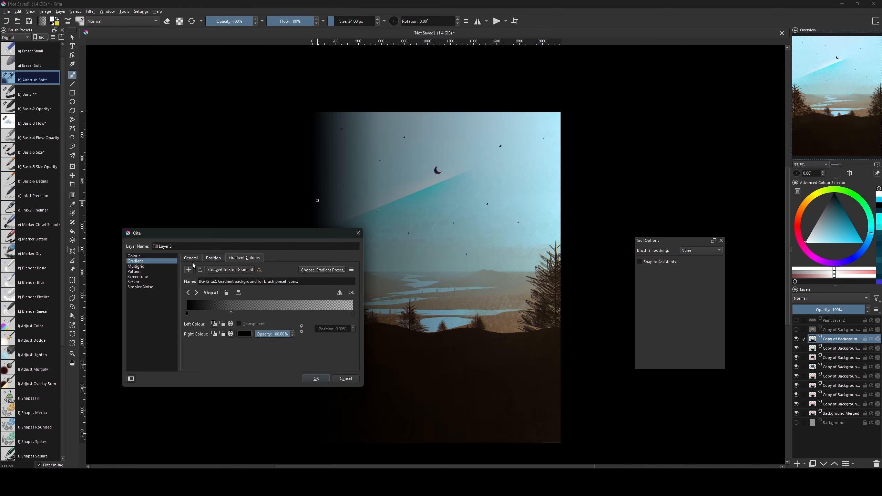
click(193, 259)
click(245, 257)
double_click(186, 313)
click(221, 283)
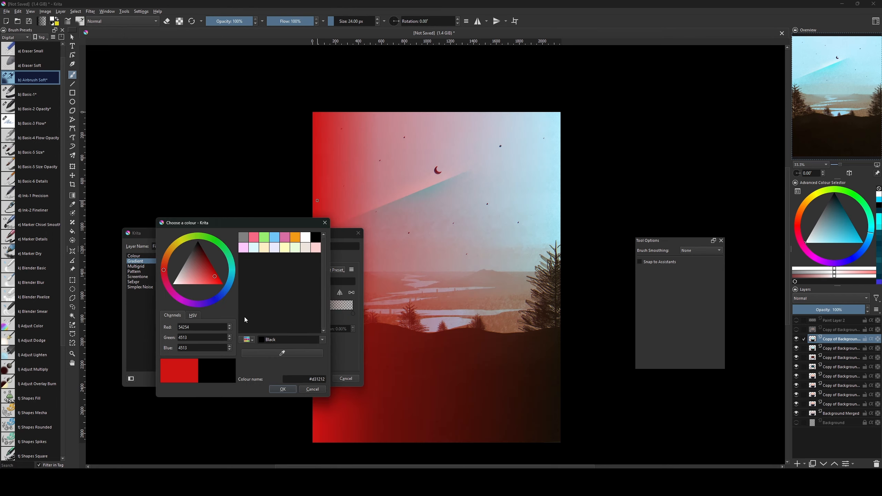
click(288, 389)
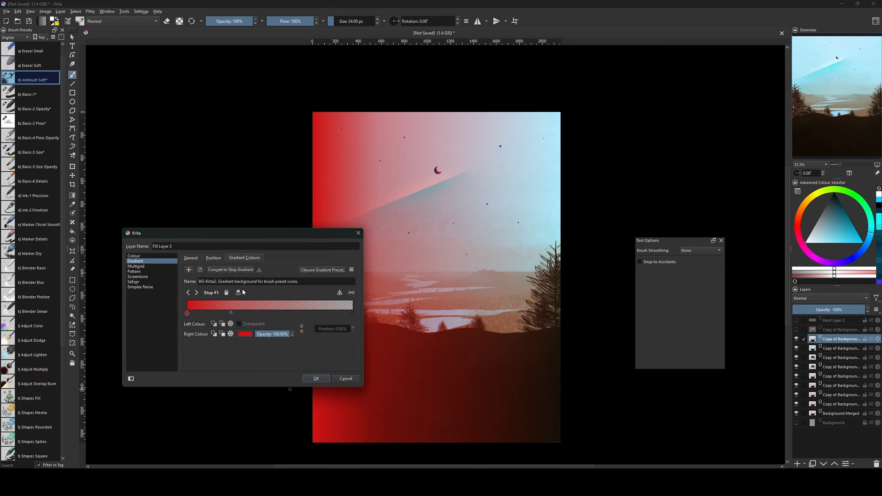
double_click(187, 314)
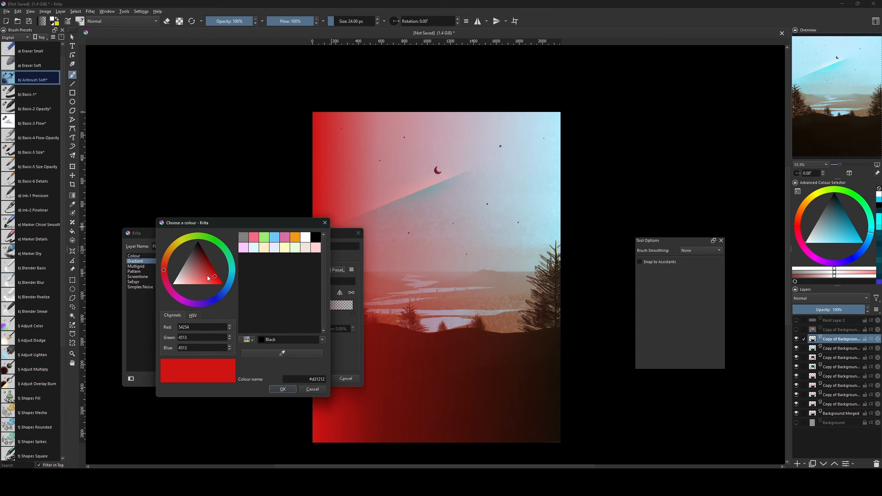
click(165, 260)
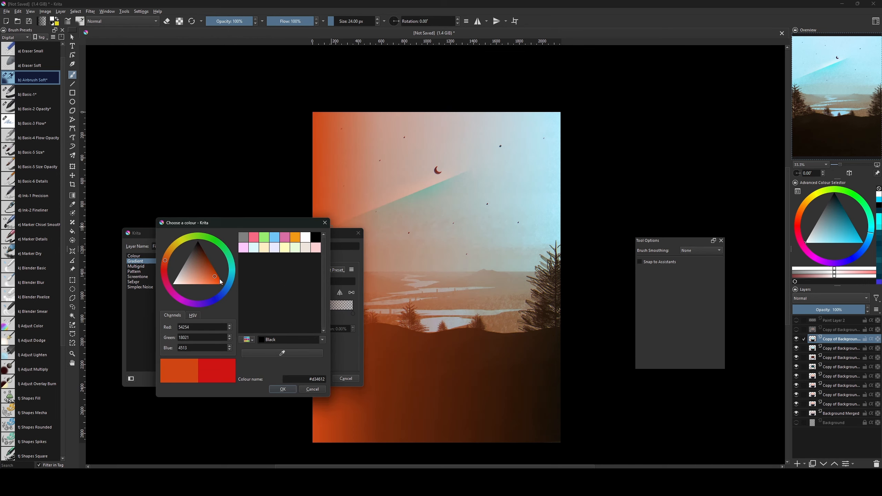
drag(221, 280, 209, 281)
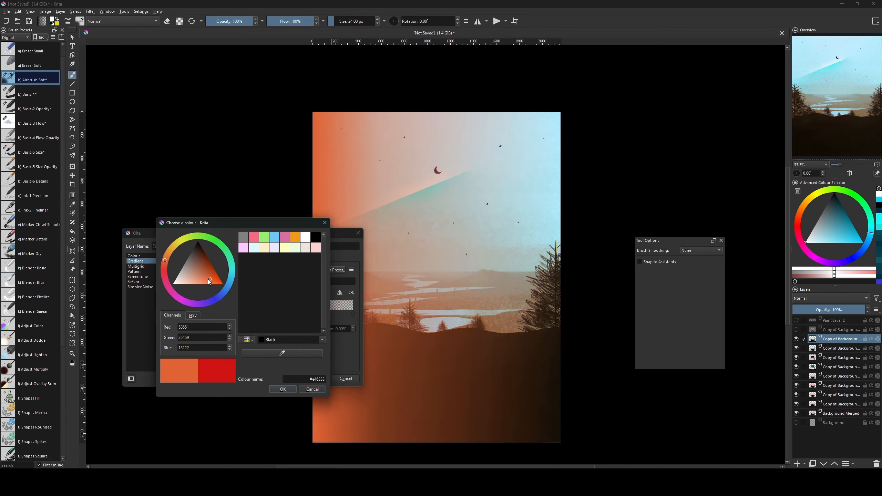
click(283, 389)
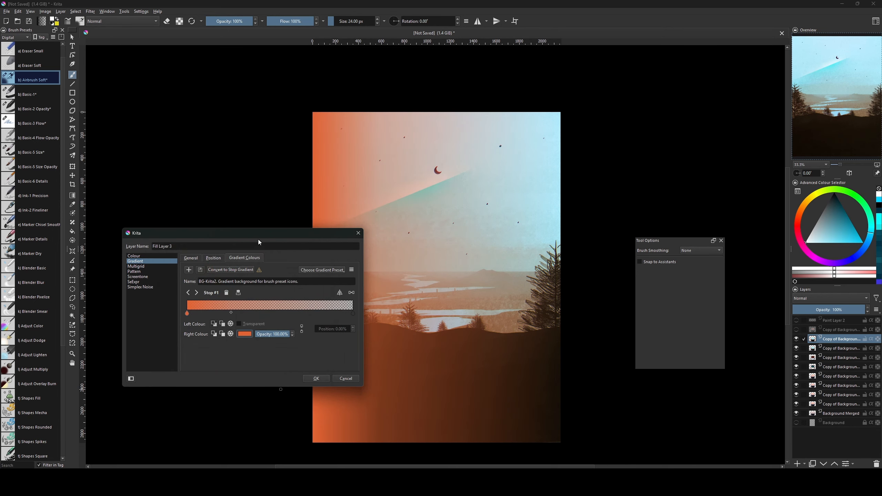
- Set the gradient's transparent end stop to dusty red #be5858 at low opacity and create the fill layer
mouse_move(259, 241)
mouse_down()
mouse_move(229, 295)
mouse_move(251, 248)
mouse_move(245, 242)
mouse_up()
click(332, 322)
click(223, 334)
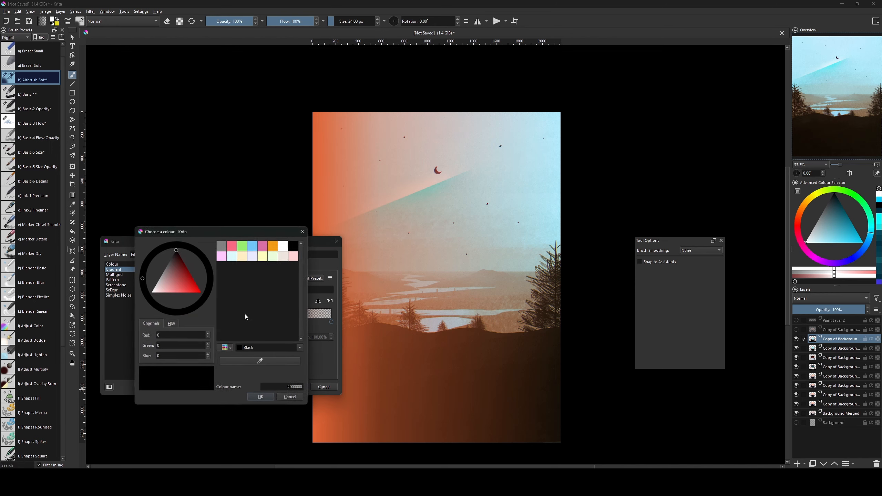
drag(176, 279, 188, 297)
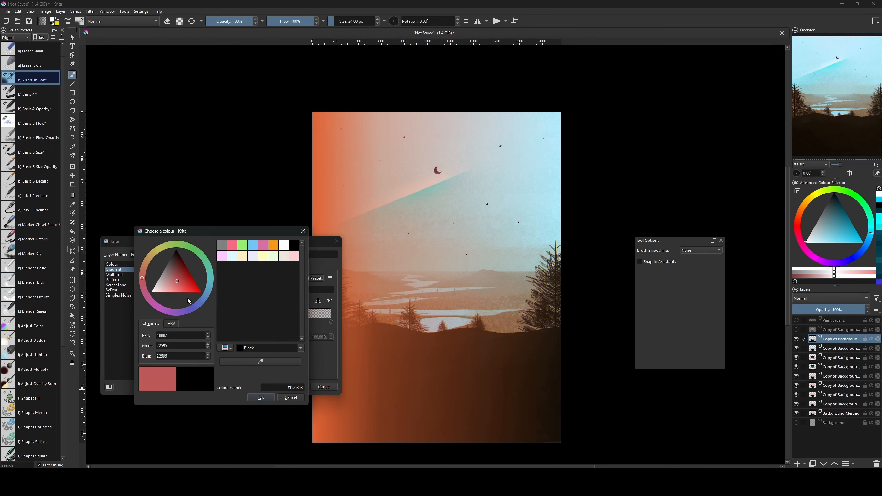
click(254, 397)
click(242, 333)
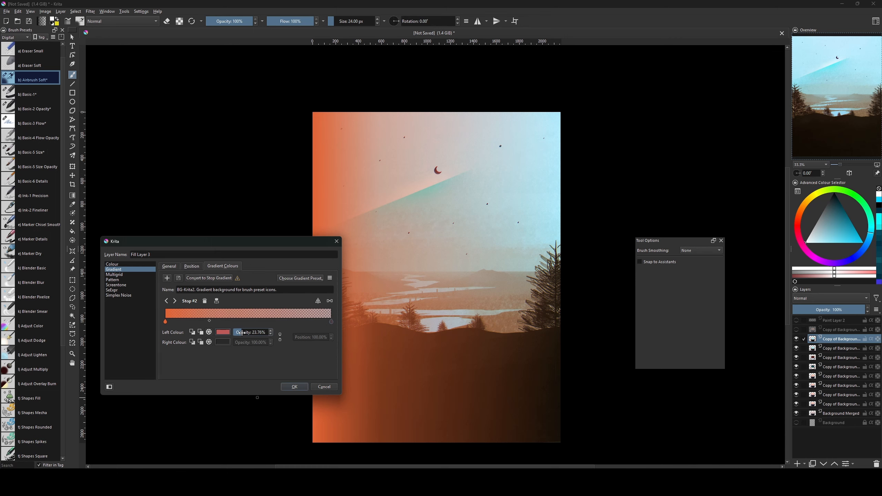
drag(241, 333, 237, 333)
click(293, 386)
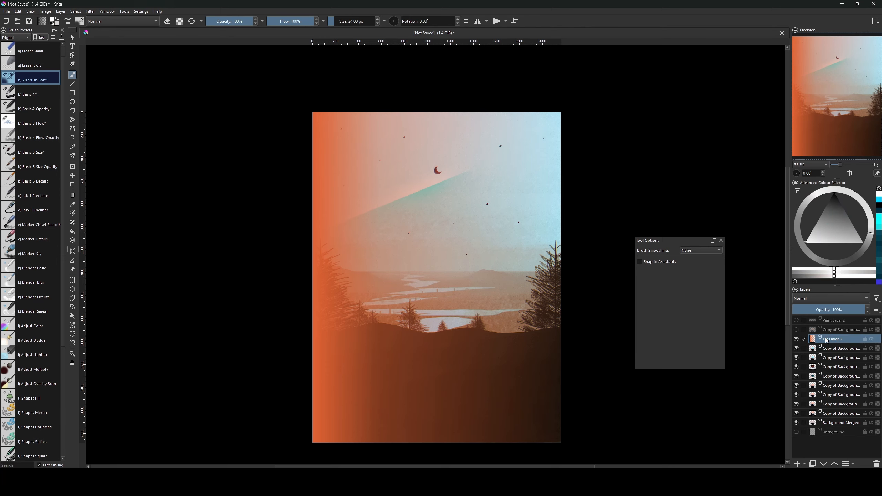
right_click(843, 337)
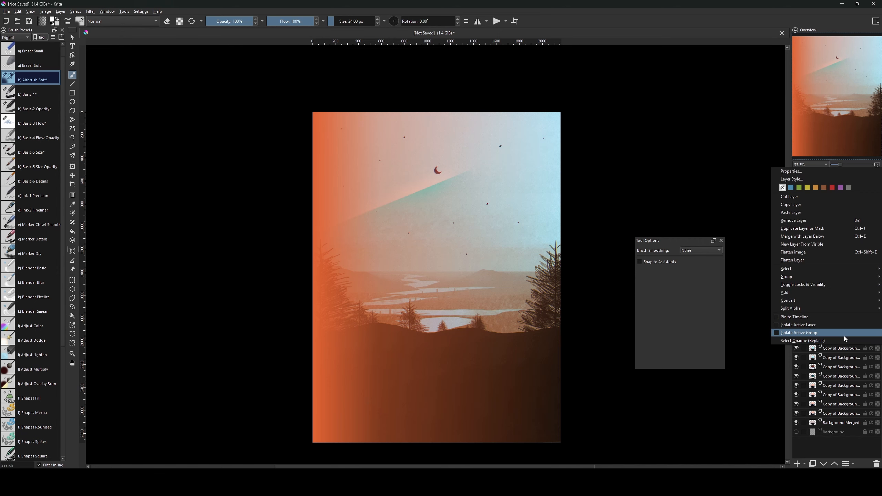
mouse_move(806, 293)
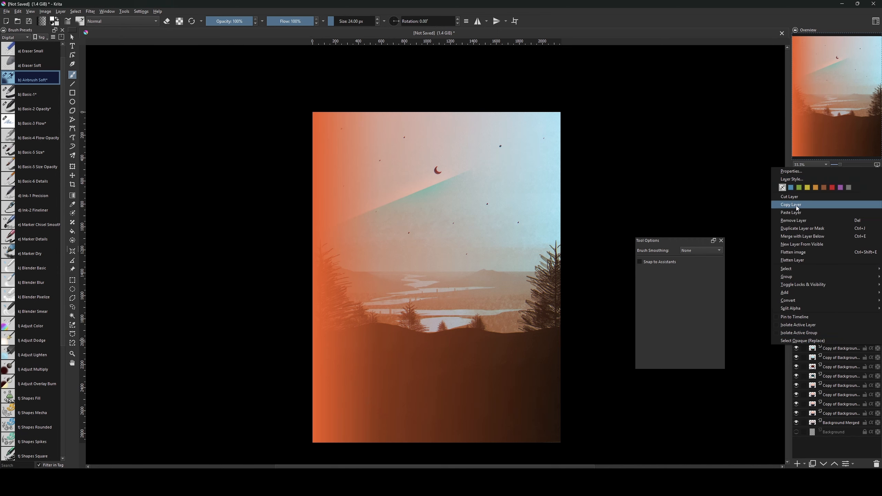
click(809, 178)
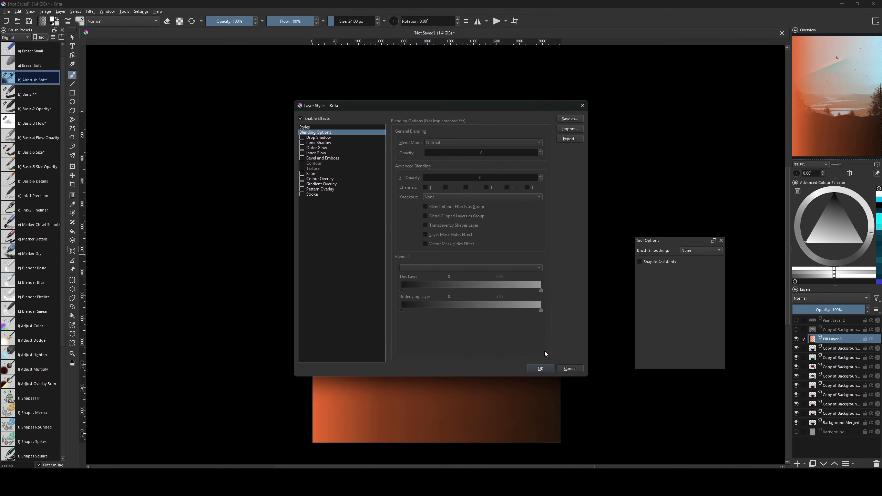
click(570, 368)
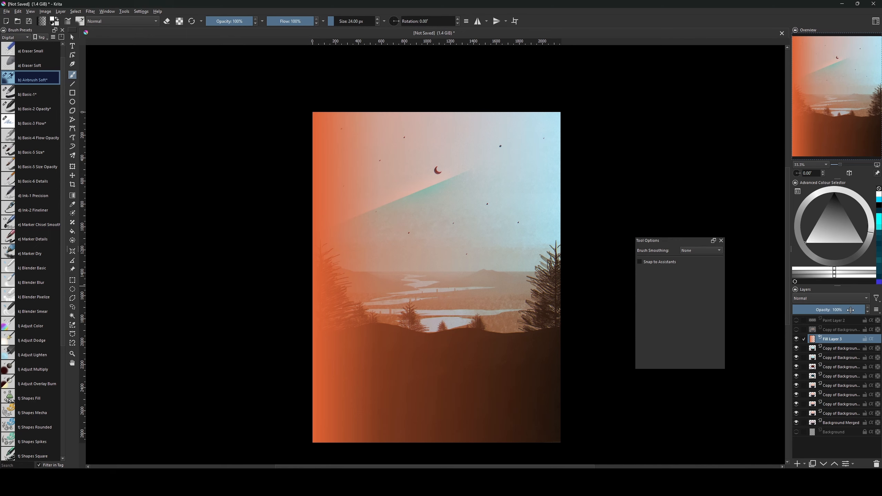
- Lower the opacity of the orange gradient fill layer to 60%
click(839, 310)
mouse_move(839, 312)
mouse_down()
mouse_move(854, 311)
mouse_move(836, 315)
mouse_up()
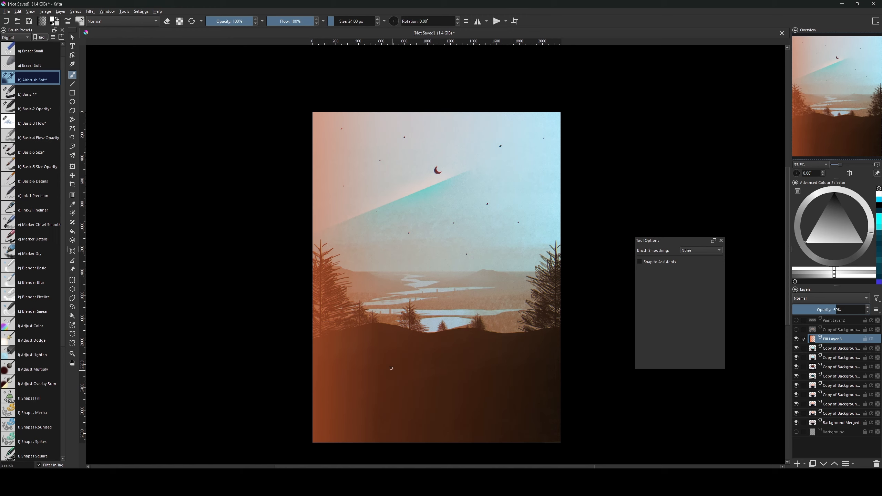
- Enlarge the Airbrush Soft brush to 263 px
key(bracketright)
key(bracketright)
key(bracketright)
key(bracketright)
key(bracketright)
key(bracketright)
key(bracketright)
key(bracketright)
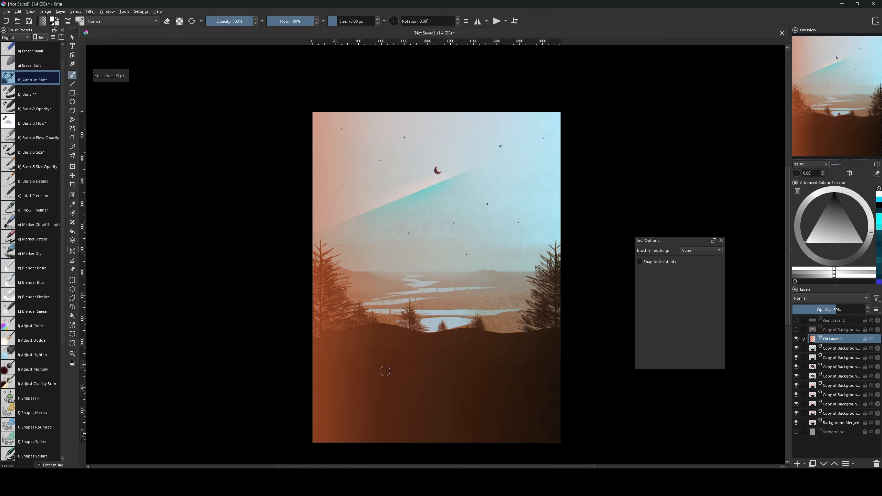
key(bracketright)
key(bracketright)
key(bracketright)
key(bracketright)
key(bracketright)
key(bracketright)
key(bracketright)
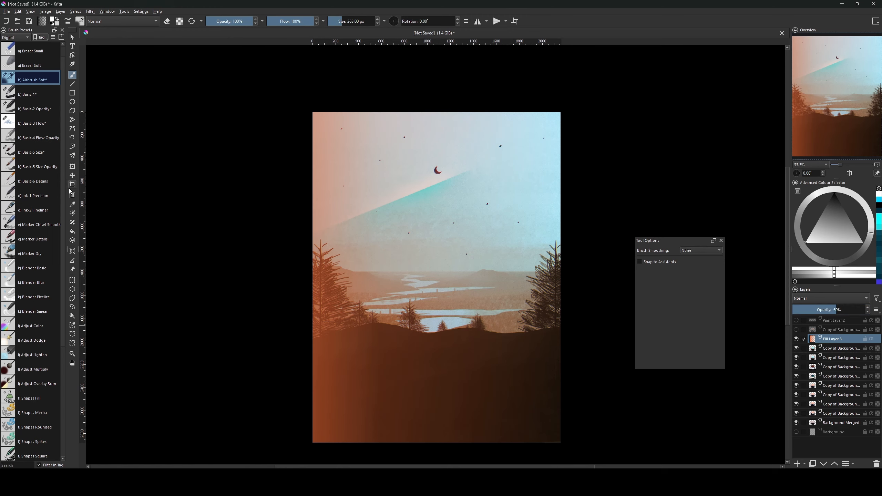
- Select the Blender Pixelize brush and filter the brush presets to the Textures tag
click(59, 296)
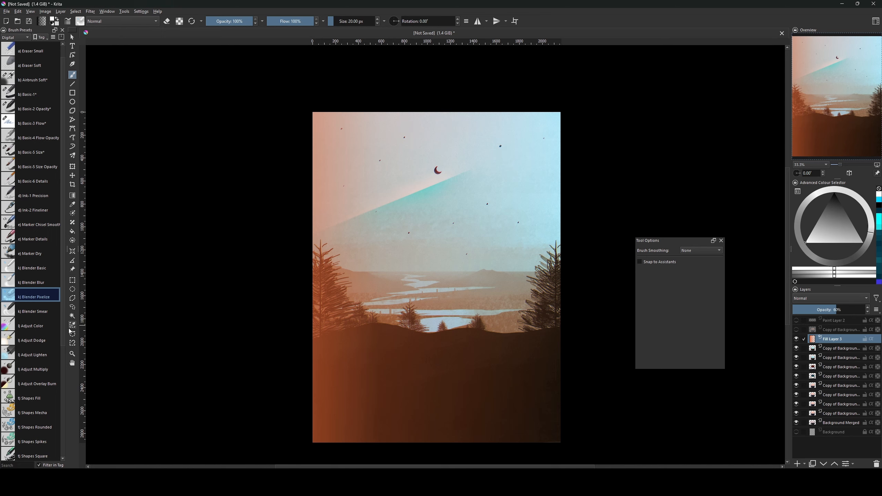
scroll(59, 449, down, 4)
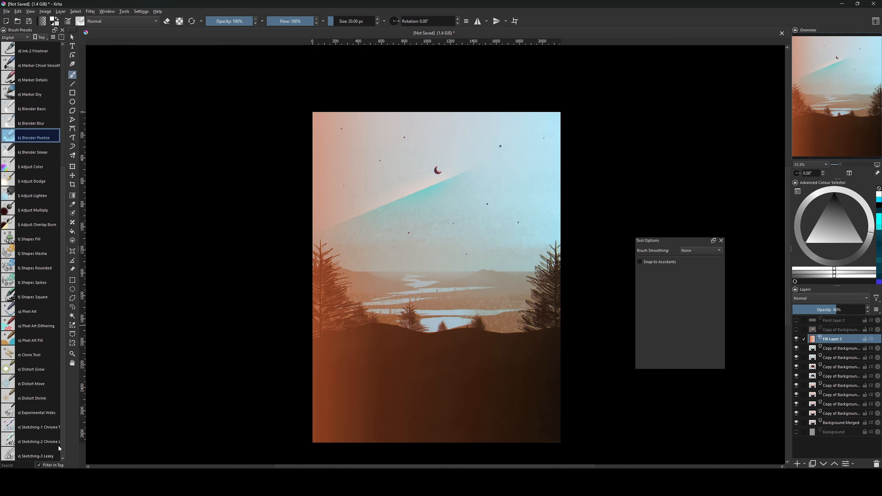
scroll(41, 222, up, 4)
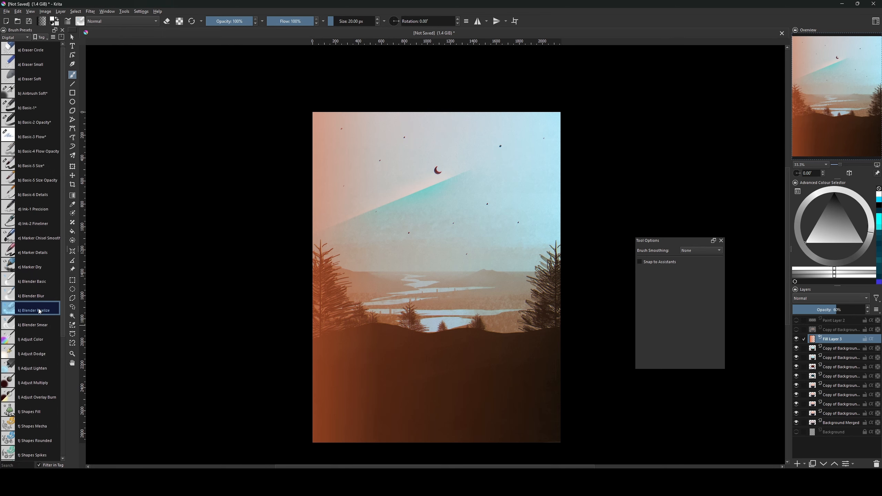
click(20, 37)
click(17, 103)
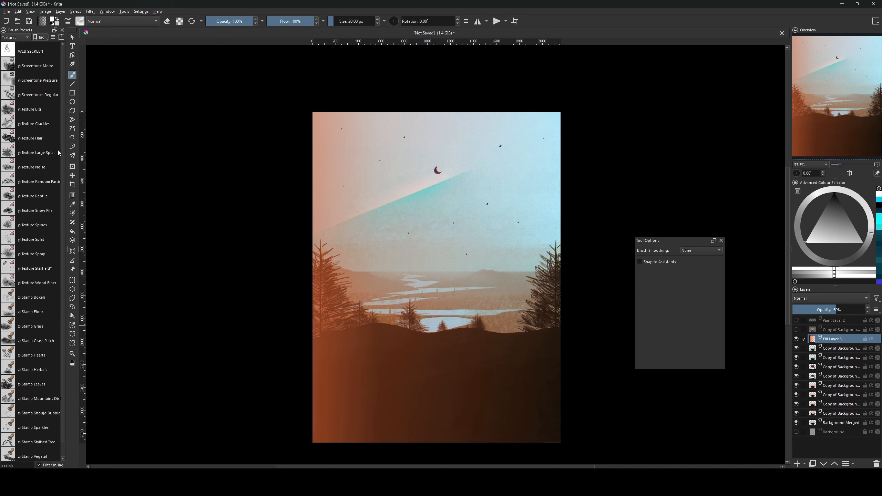
- Filter the brush presets to the Sketch tag and select the Chalk Grainy brush
scroll(63, 153, down, 1)
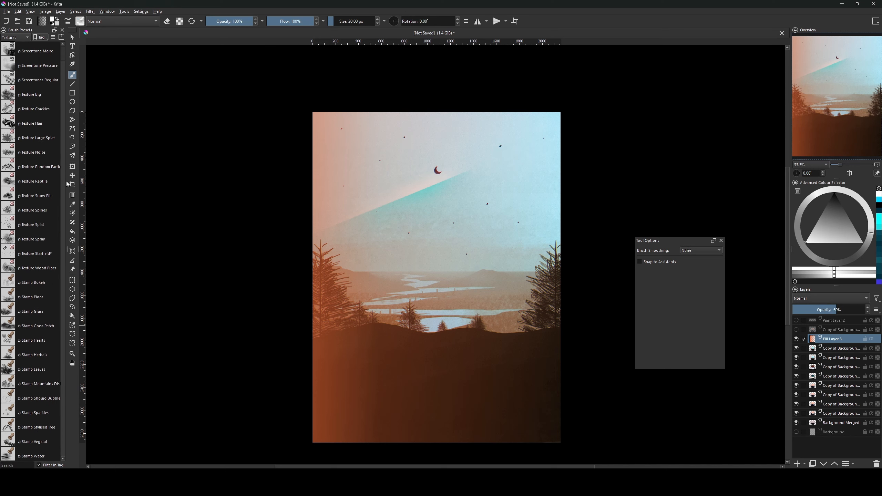
click(21, 37)
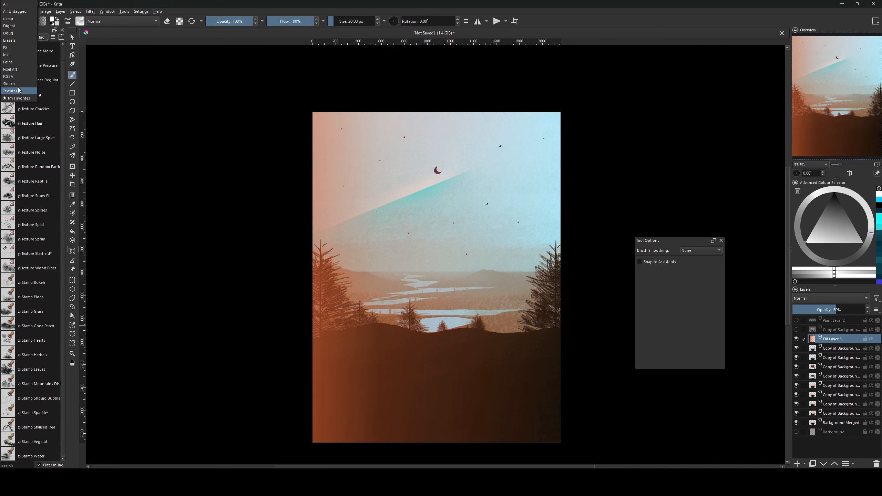
click(21, 62)
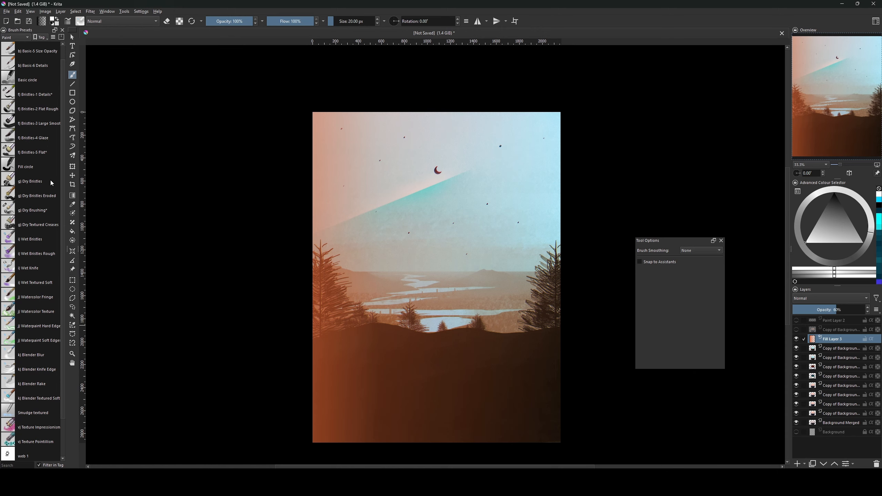
scroll(58, 178, up, 1)
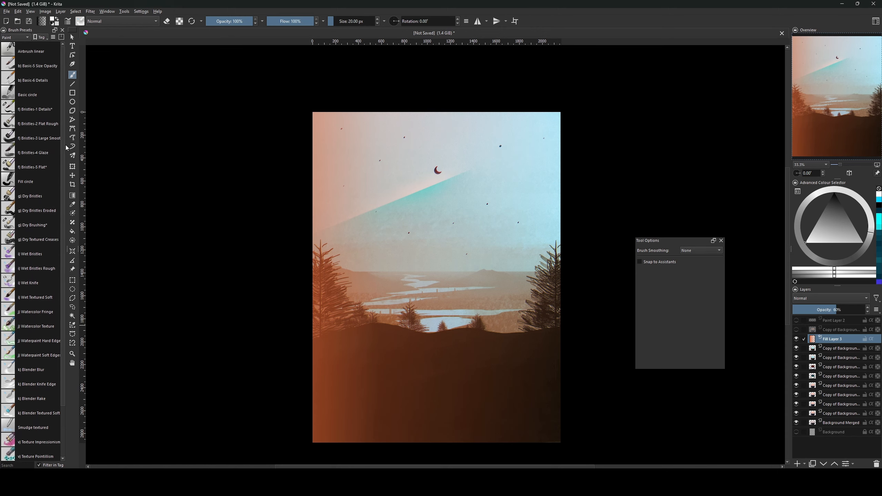
click(16, 38)
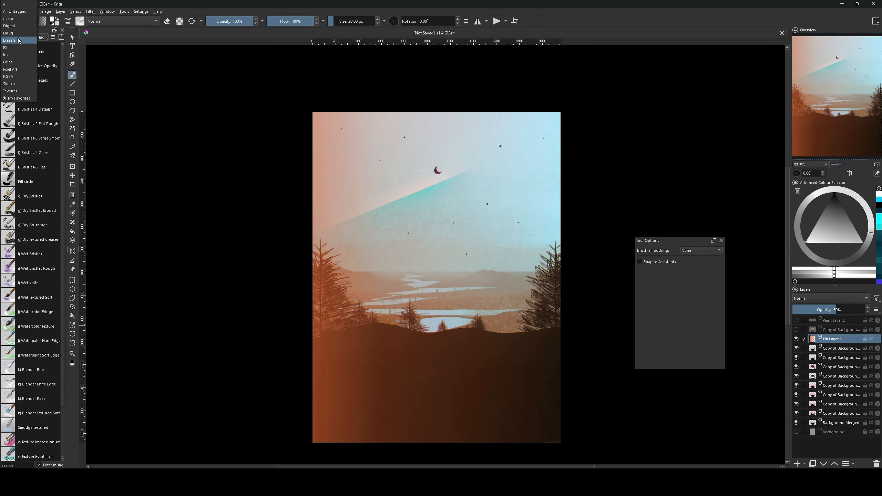
click(16, 84)
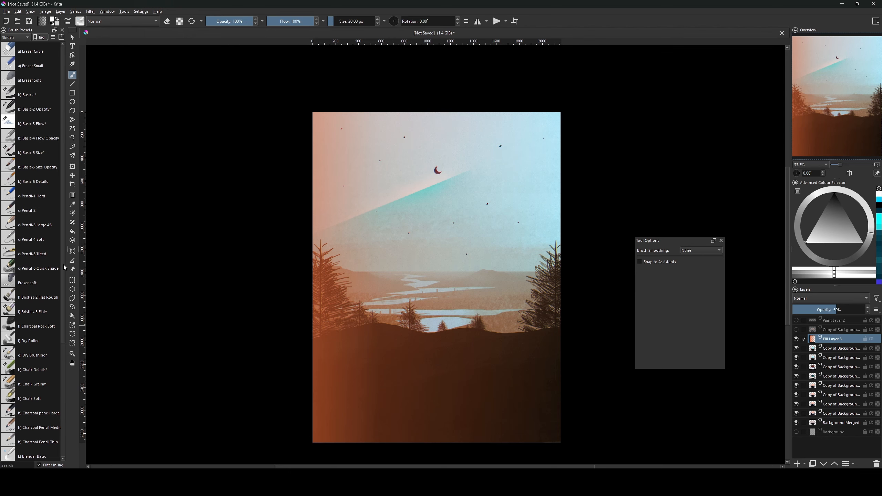
scroll(65, 266, down, 4)
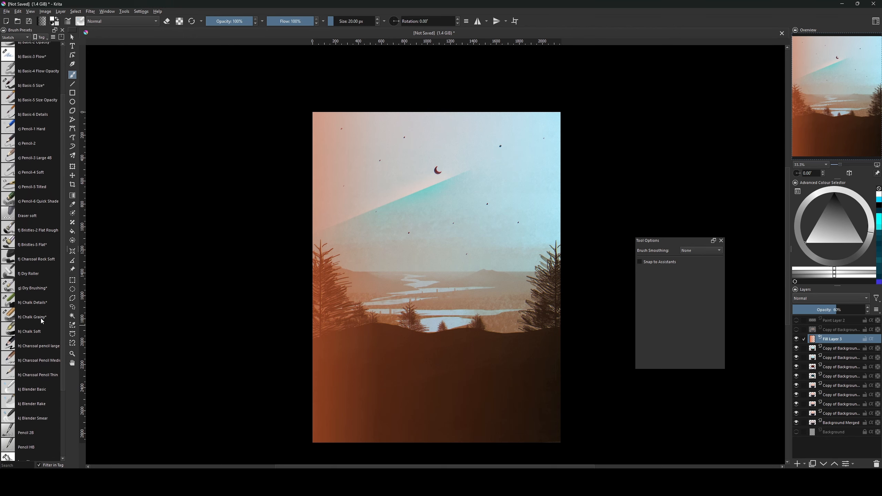
click(41, 319)
- Enlarge the Chalk Grainy brush to about 747 px
key(bracketright)
key(bracketright)
key(bracketright)
key(bracketright)
key(bracketright)
key(bracketright)
key(bracketright)
key(bracketright)
key(bracketright)
key(bracketright)
key(bracketright)
key(bracketright)
key(bracketright)
key(bracketright)
key(bracketright)
key(bracketright)
key(bracketright)
key(bracketright)
key(bracketright)
key(bracketright)
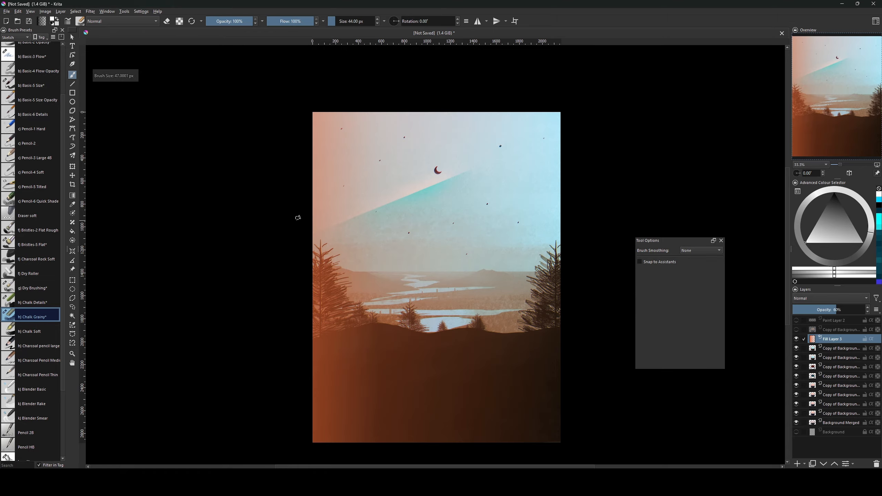
key(bracketright)
mouse_move(442, 368)
mouse_down()
mouse_move(436, 315)
mouse_move(450, 334)
mouse_up()
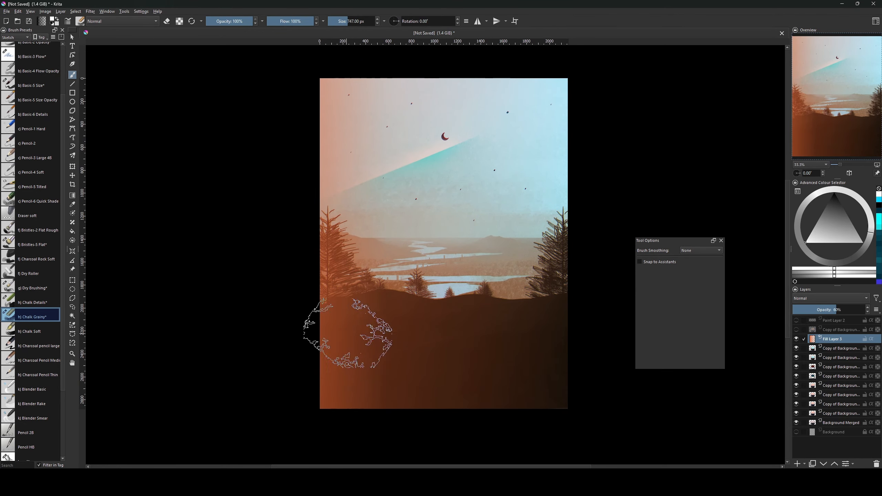
- Sample the dark brown of the foreground hill as the painting colour and set the brush size to 615 px
ctrl+click(551, 351)
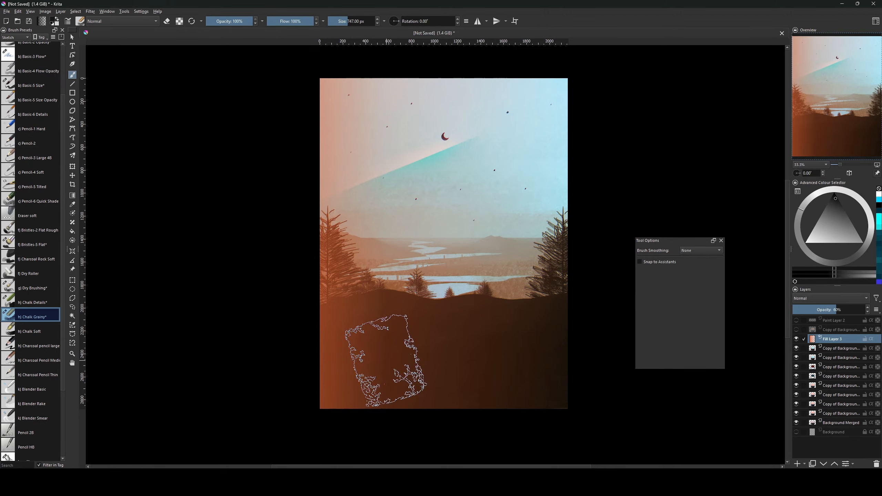
key(bracketright)
key(bracketright)
key(bracketright)
key(bracketright)
key(bracketright)
key(bracketright)
key(bracketright)
key(bracketright)
key(bracketright)
key(bracketright)
key(bracketright)
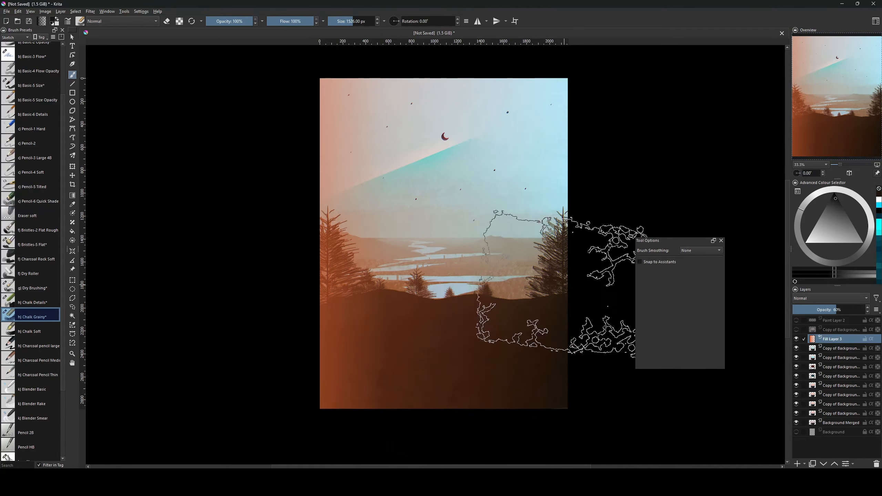
key(bracketleft)
key(bracketleft)
key(bracketleft)
key(bracketleft)
key(bracketleft)
key(bracketleft)
key(bracketleft)
key(bracketleft)
key(bracketleft)
key(bracketleft)
key(bracketleft)
key(bracketleft)
key(bracketleft)
key(bracketleft)
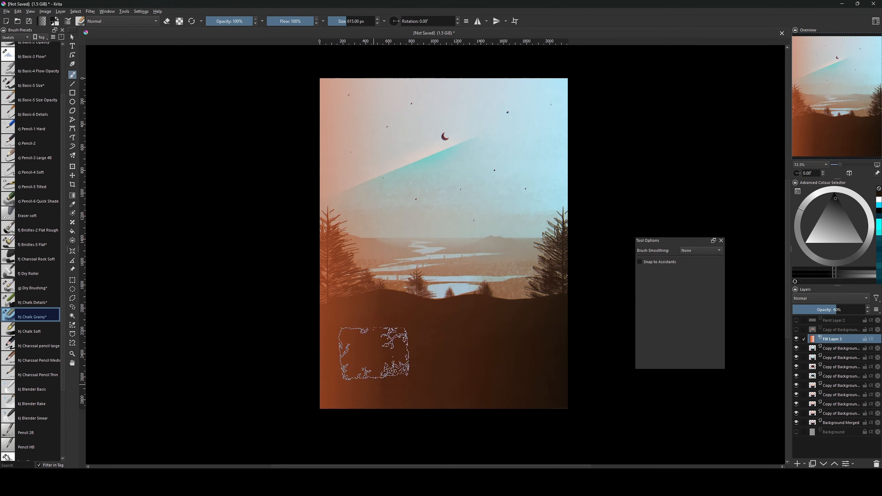
- Brush subtle grainy chalk texture over the dark foreground hill on the orange gradient layer
key(ctrl+plus)
drag(483, 337, 485, 239)
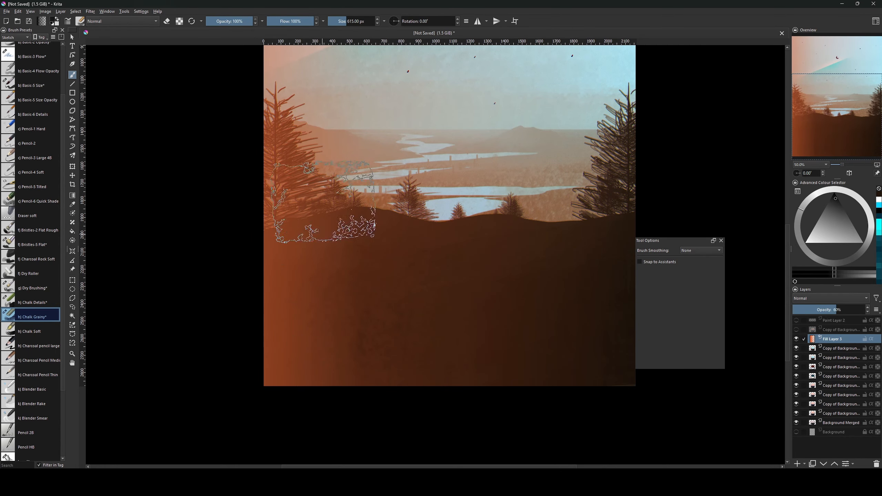
mouse_move(455, 292)
mouse_down()
mouse_move(439, 334)
mouse_move(437, 388)
mouse_move(434, 348)
mouse_move(459, 248)
mouse_up()
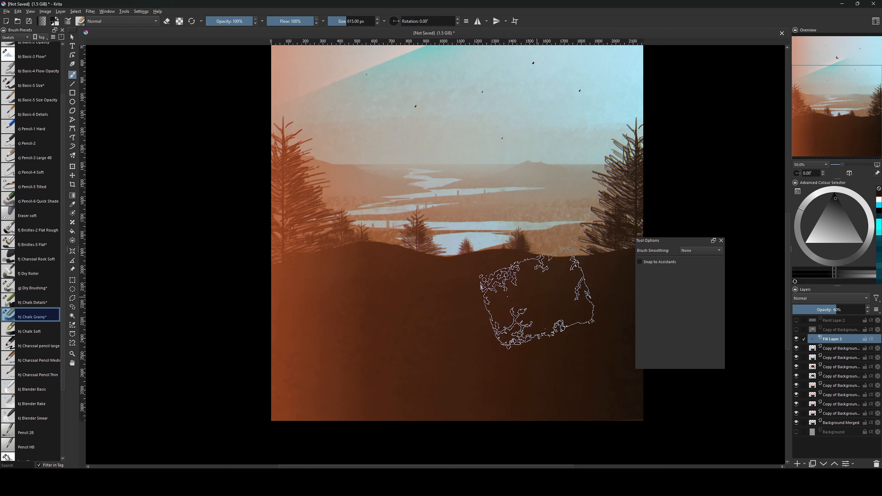
drag(541, 254, 489, 347)
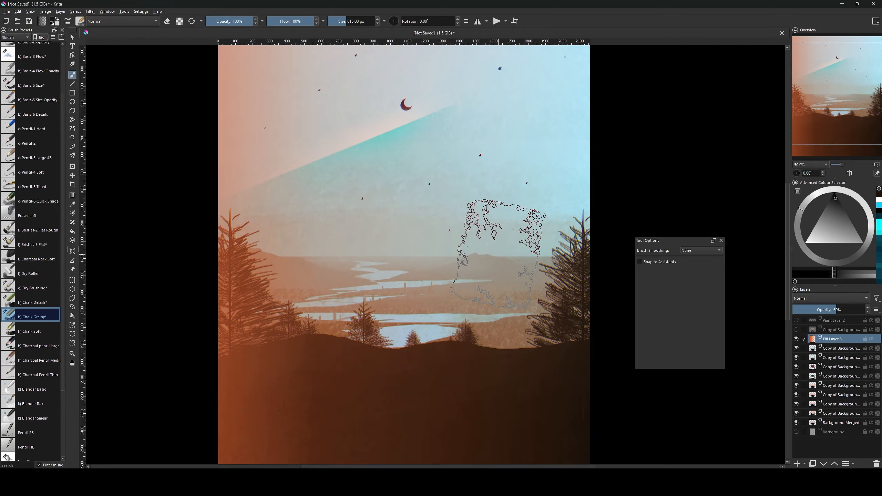
drag(332, 334, 404, 265)
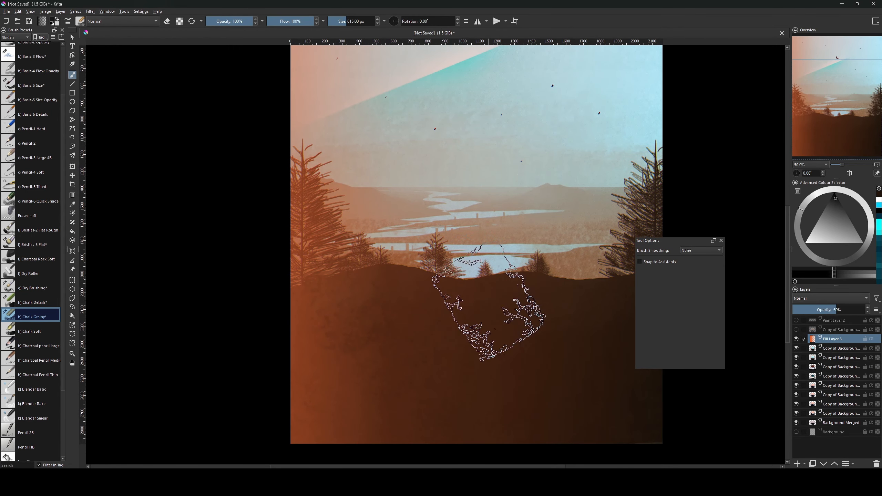
drag(582, 274, 559, 295)
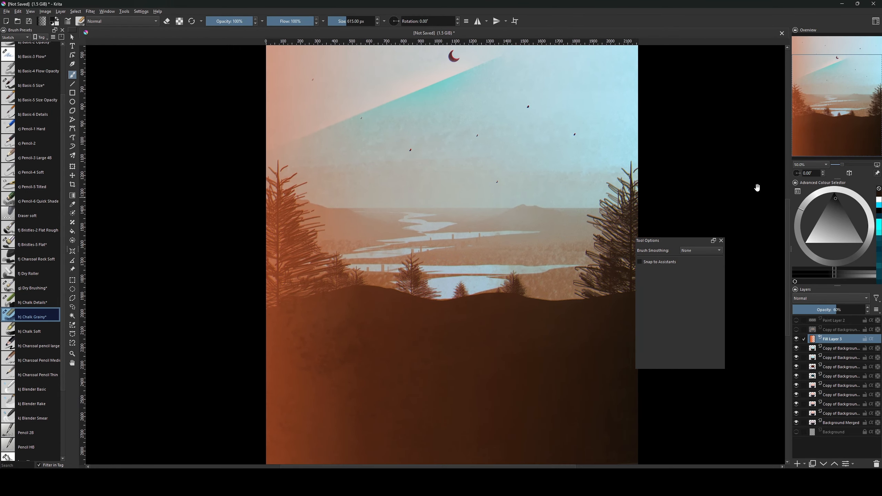
- Merge the orange gradient fill layer with the landscape copy directly beneath it
click(820, 344)
ctrl+click(833, 339)
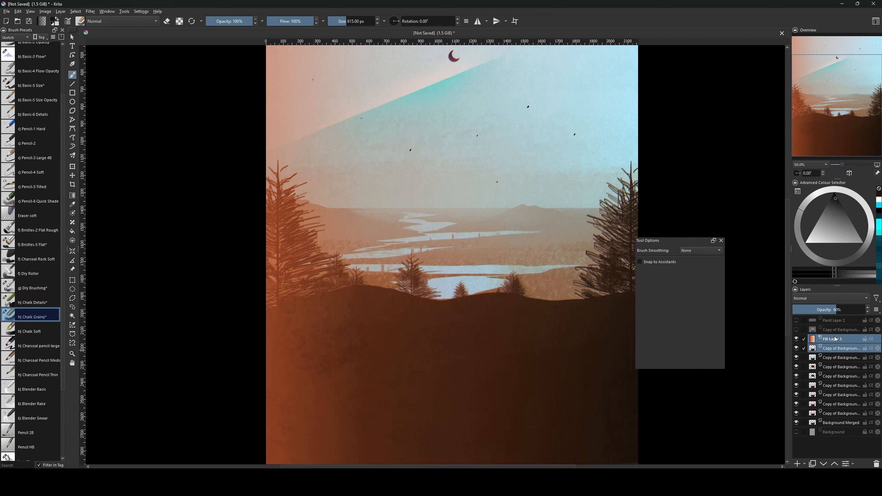
click(832, 351)
ctrl+click(835, 340)
key(ctrl+e)
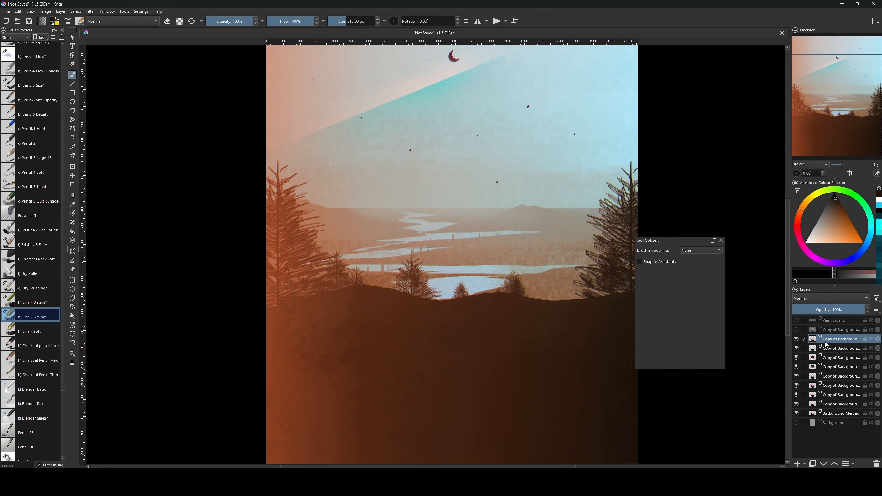
- Add a new paint layer above the merged landscape and fill it with a neutral mid-grey
key(Insert)
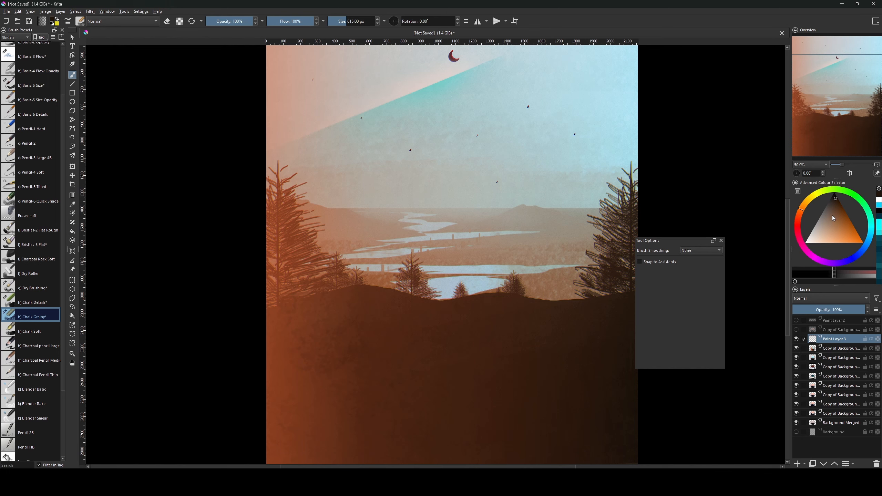
drag(833, 215, 808, 218)
key(f)
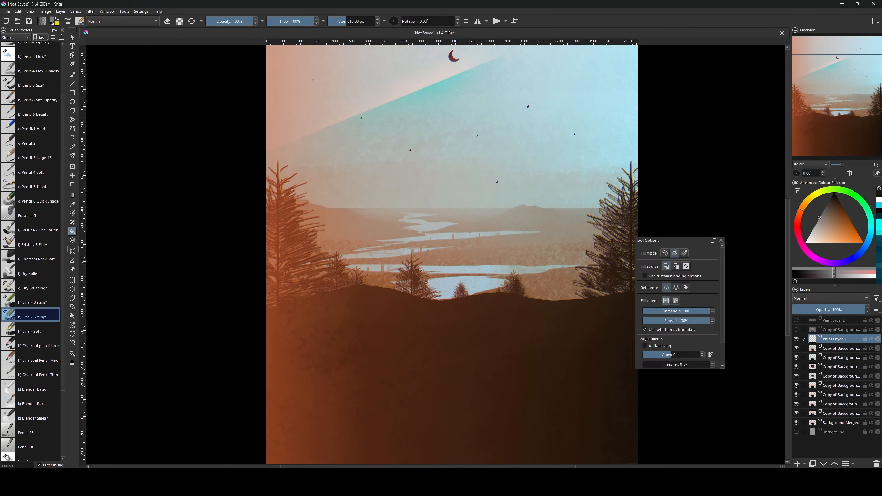
click(435, 245)
mouse_move(545, 256)
mouse_down()
mouse_move(528, 270)
mouse_move(527, 260)
mouse_up()
- Apply the Random Noise filter to the grey layer with low level and opacity values
click(90, 14)
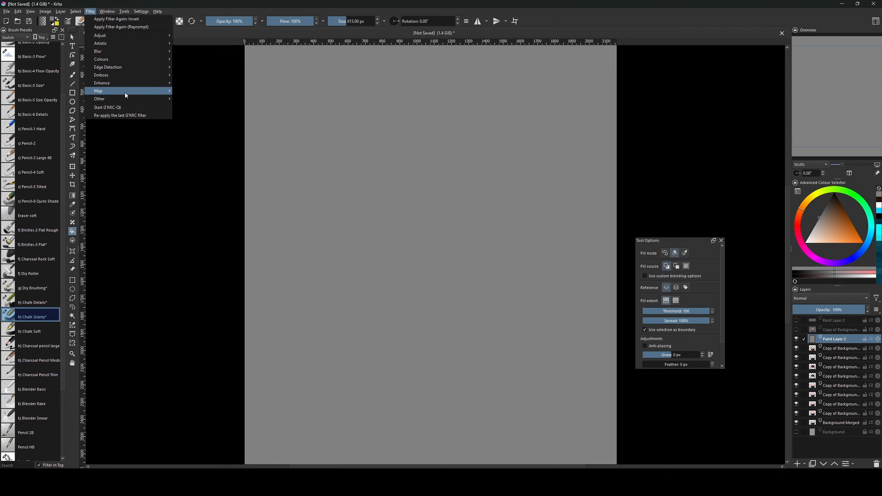
mouse_move(146, 97)
click(196, 99)
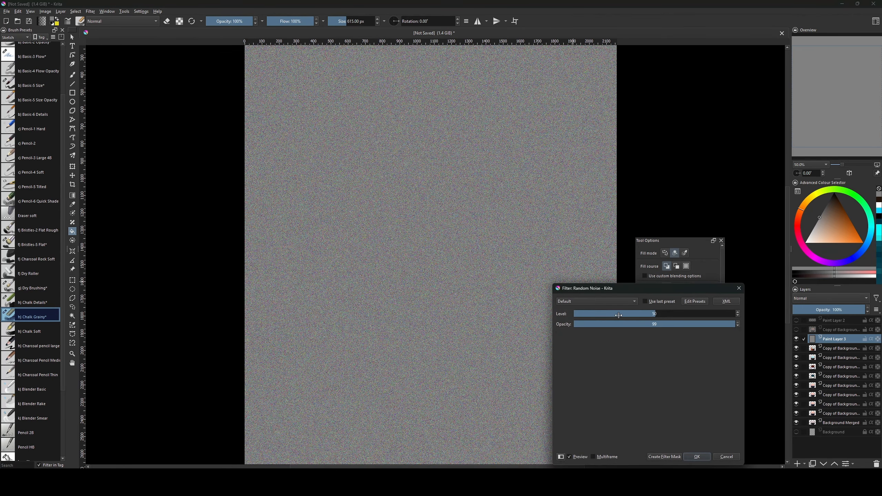
click(596, 315)
drag(617, 322, 600, 323)
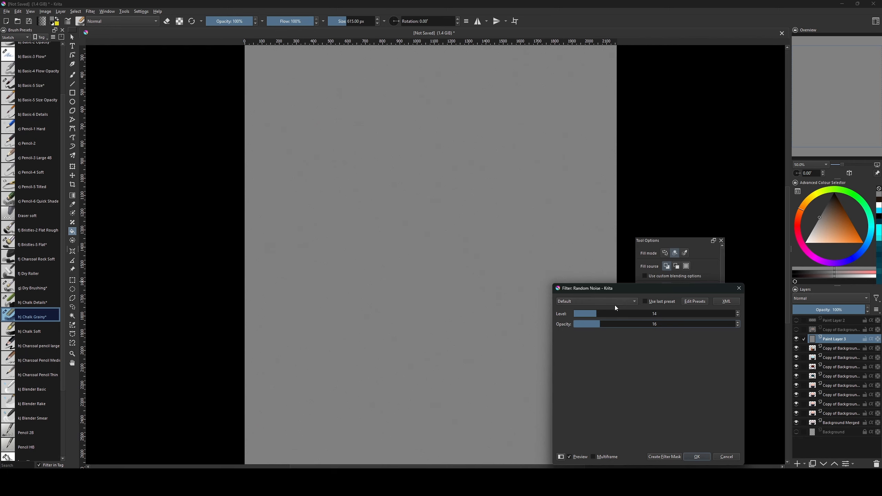
mouse_move(596, 314)
mouse_down()
mouse_move(587, 315)
mouse_move(622, 315)
mouse_move(595, 315)
mouse_move(590, 327)
mouse_move(602, 328)
mouse_up()
click(697, 457)
- Set the noise layer's blending mode to Overlay and check the grain on the foreground hill close up
click(831, 299)
click(832, 295)
drag(549, 382, 563, 297)
scroll(543, 279, up, 1)
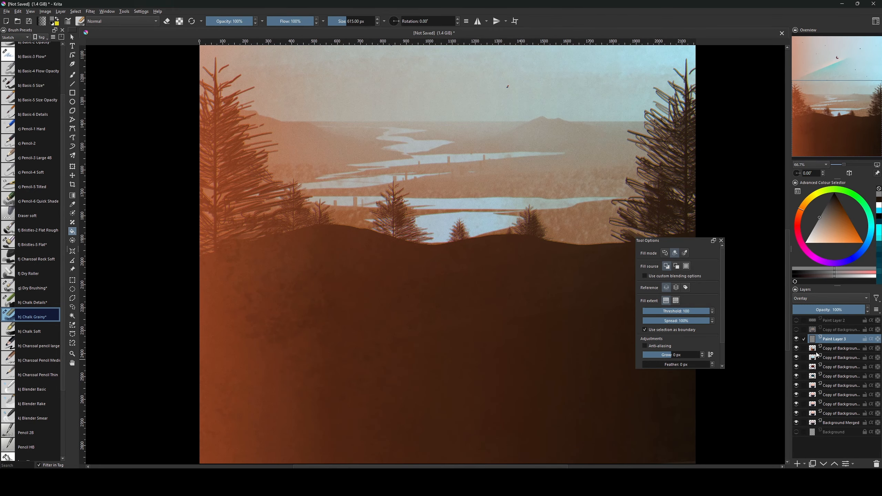
scroll(770, 312, up, 2)
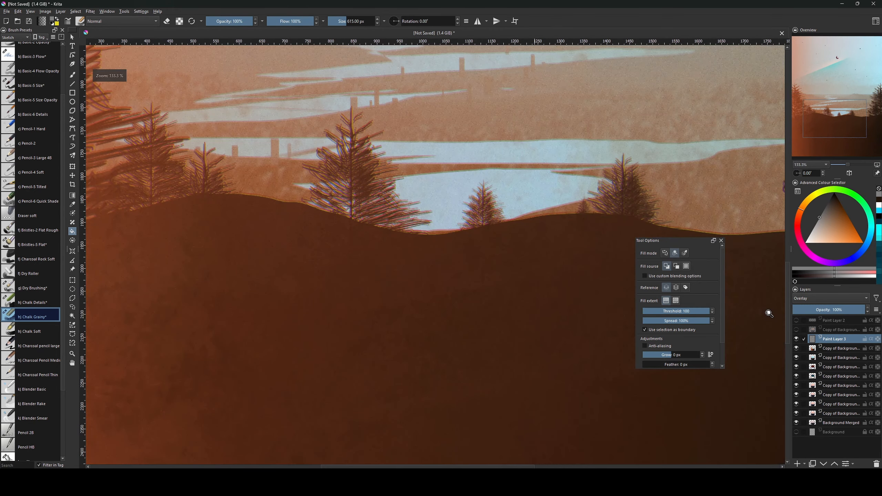
drag(465, 340, 693, 312)
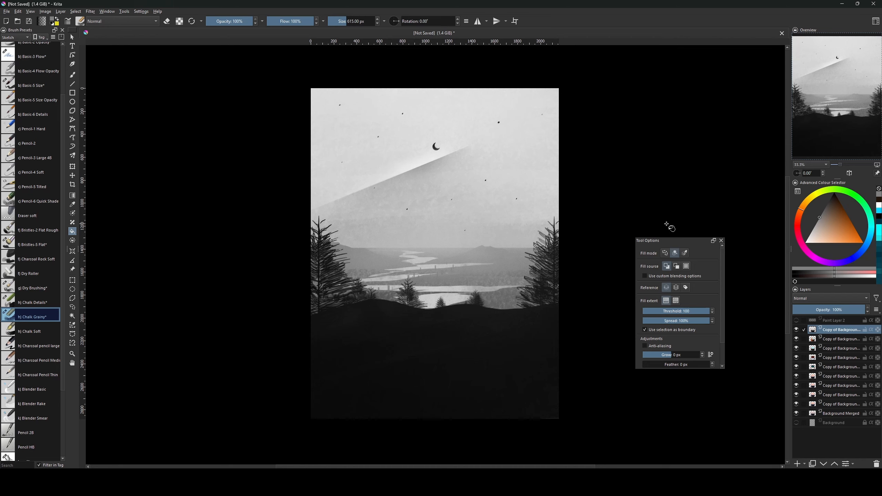
- Duplicate the greyscale landscape layer and set the copy's blending mode to Copy Blue
key(ctrl+alt+j)
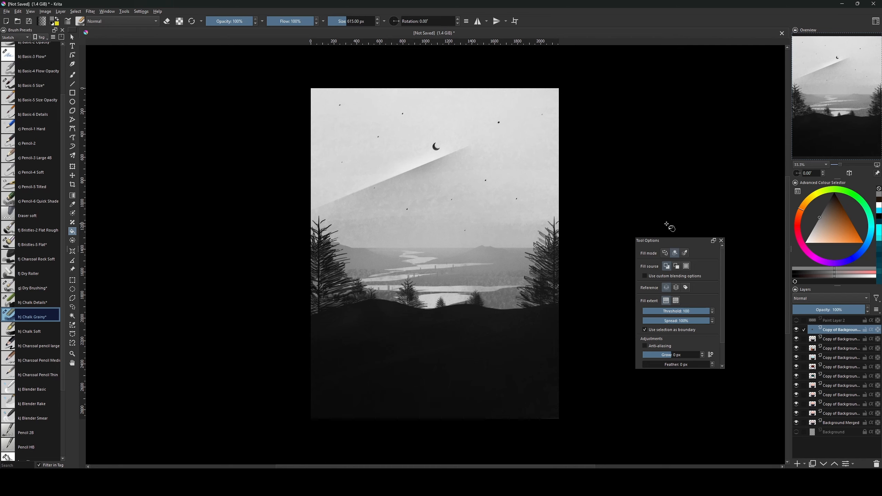
click(823, 300)
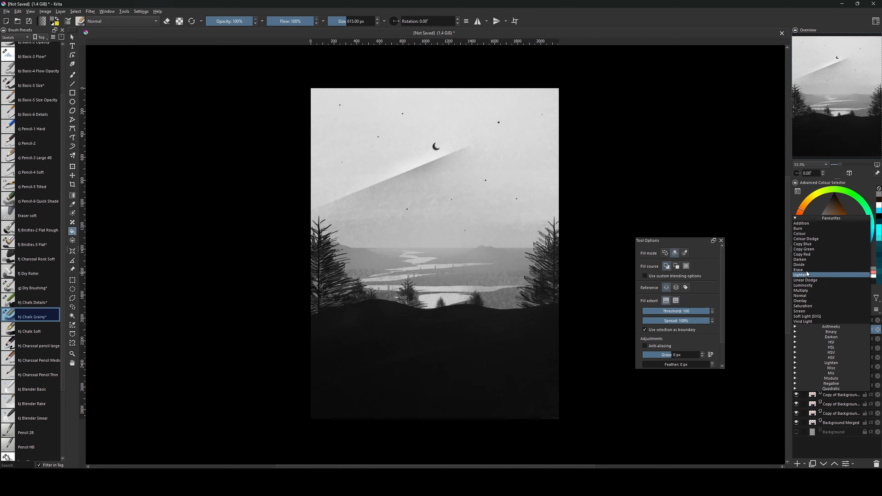
click(808, 245)
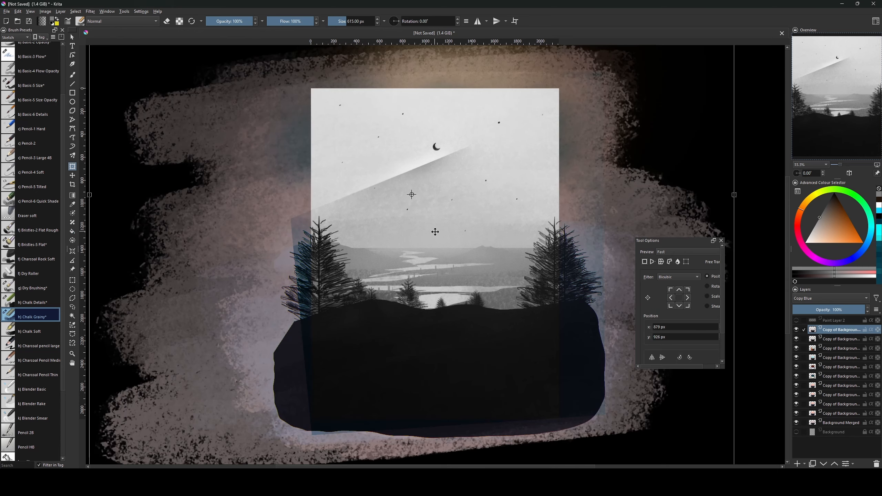
- Shift the Copy Blue layer slightly sideways with the Transform tool, placing it at X 863 px and Y 928 px
key(ctrl+t)
drag(440, 235, 437, 234)
key(Return)
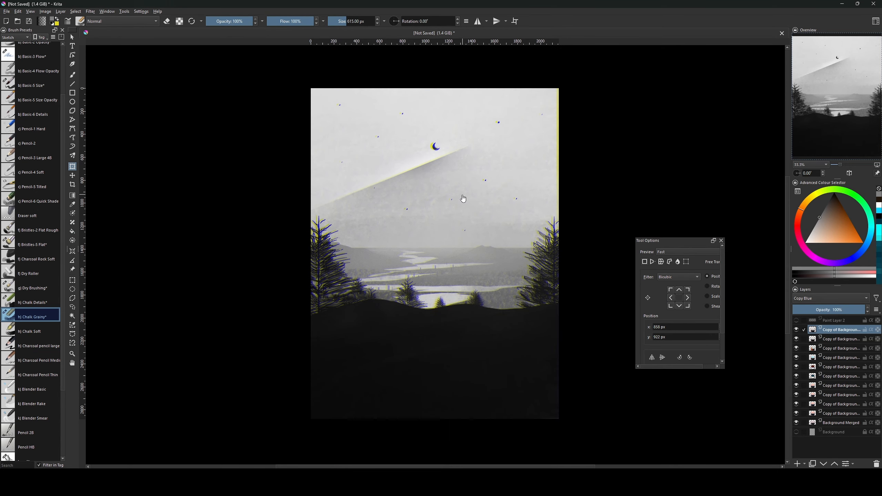
click(458, 226)
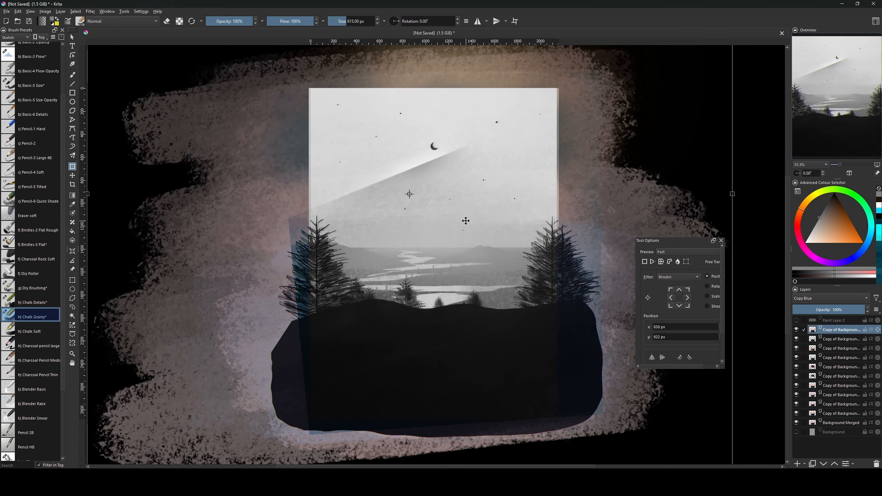
drag(466, 221, 466, 221)
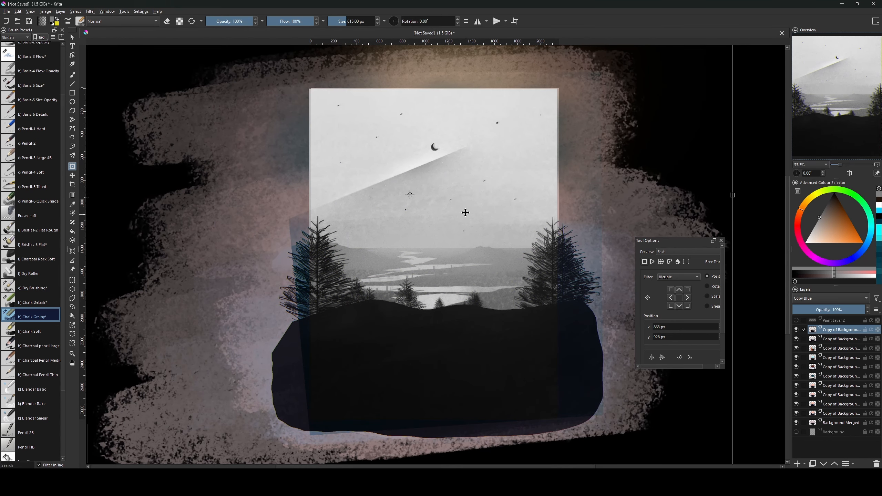
key(Return)
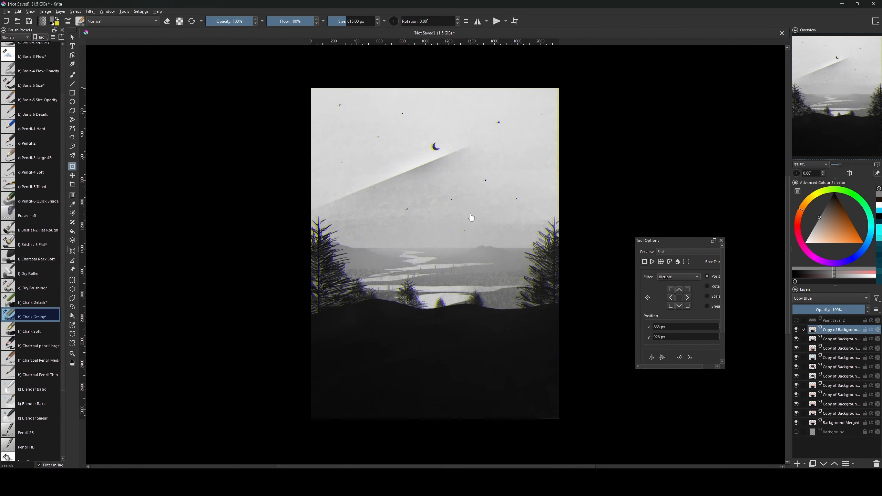
- Duplicate the greyscale landscape layer, shift the copy to X 887 px and Y 925 px, and set its blending mode to Copy Red
click(831, 340)
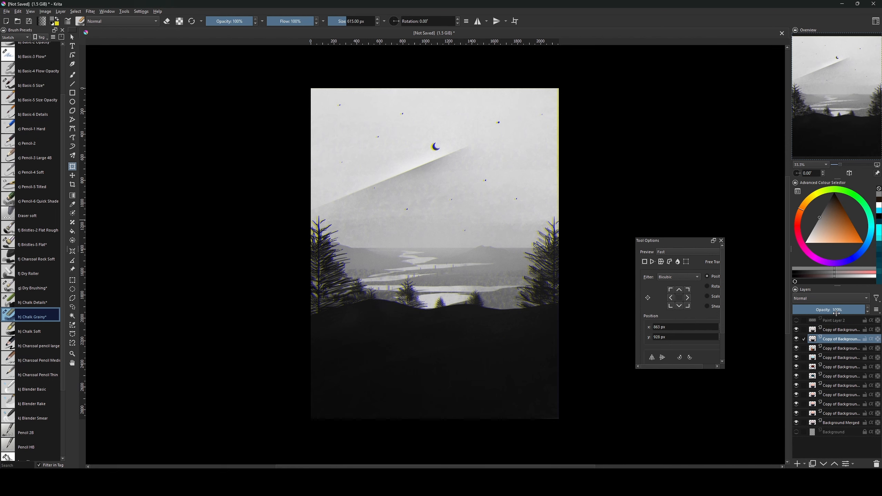
click(489, 259)
drag(490, 256, 491, 256)
click(835, 297)
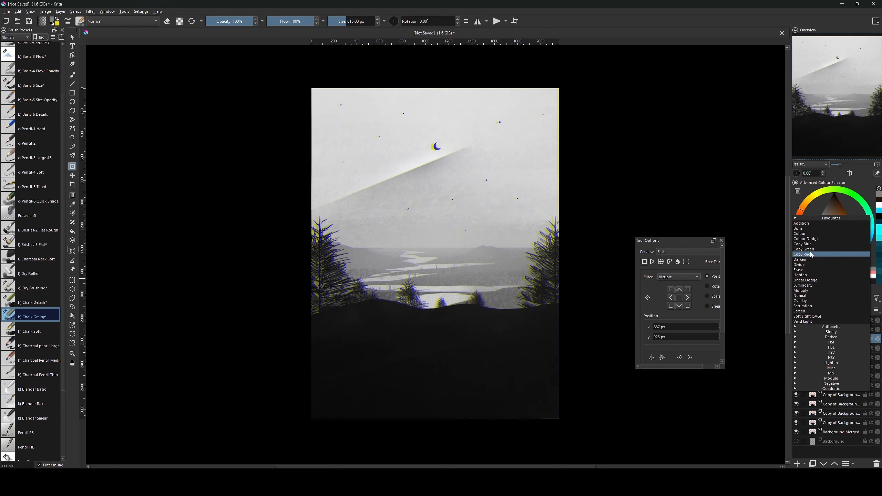
click(826, 257)
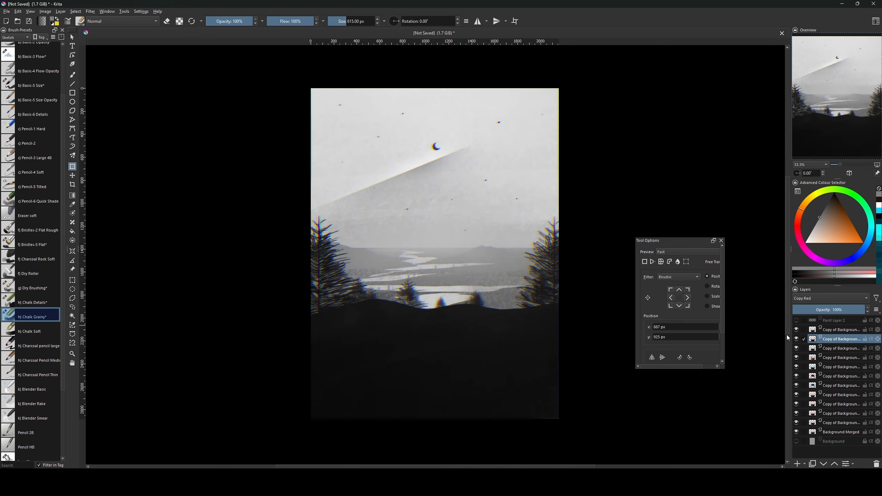
- Duplicate the normal greyscale landscape layer again, set the copy to Copy Green, and nudge it slightly up and left to X 874 px
click(834, 330)
click(833, 347)
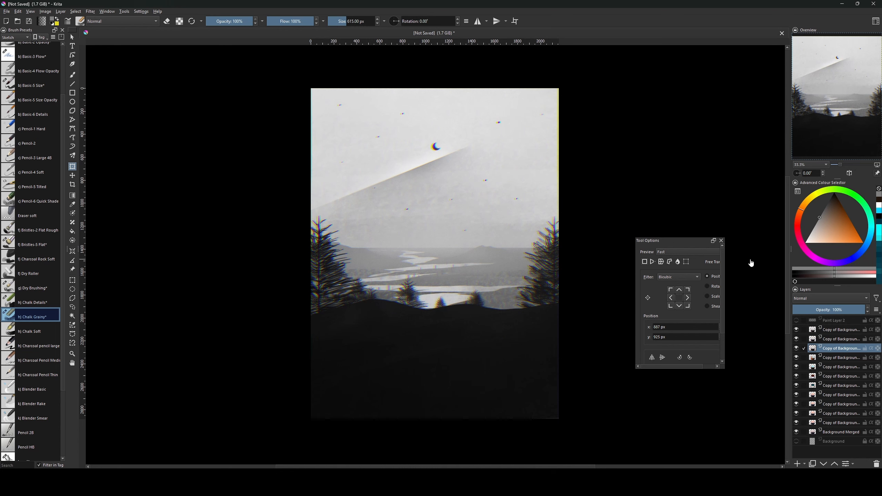
click(815, 298)
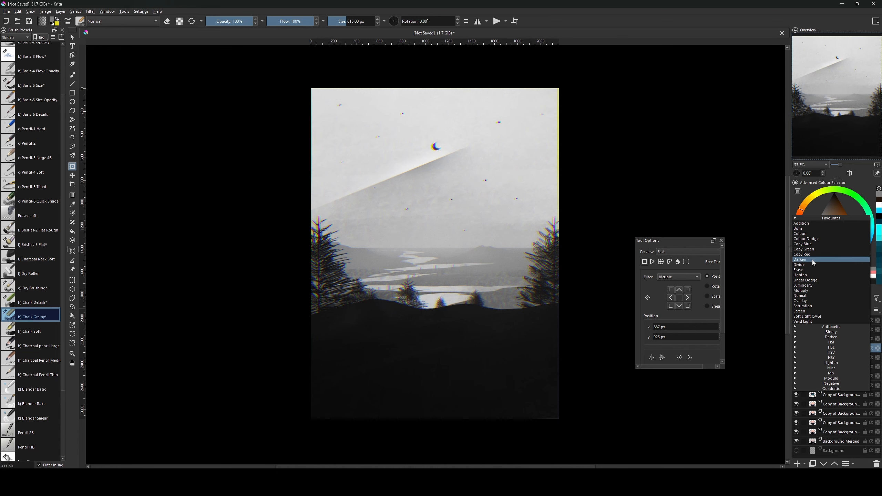
click(816, 250)
click(443, 251)
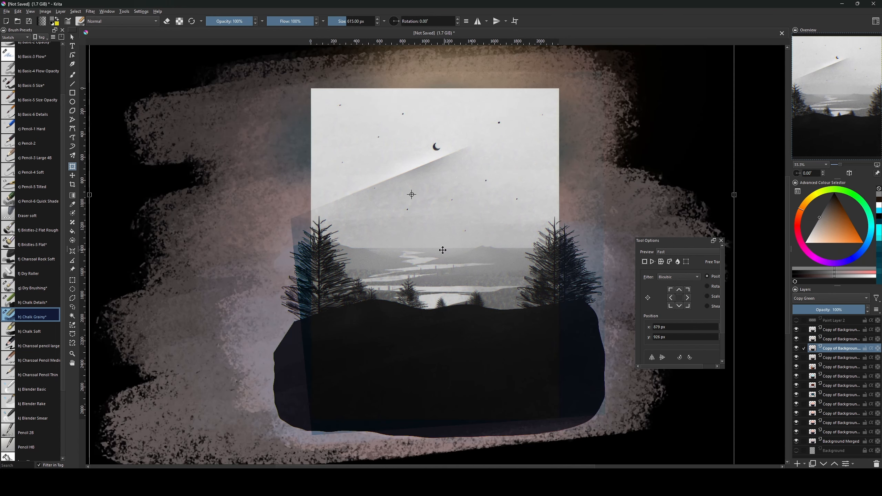
drag(443, 250, 440, 251)
key(Return)
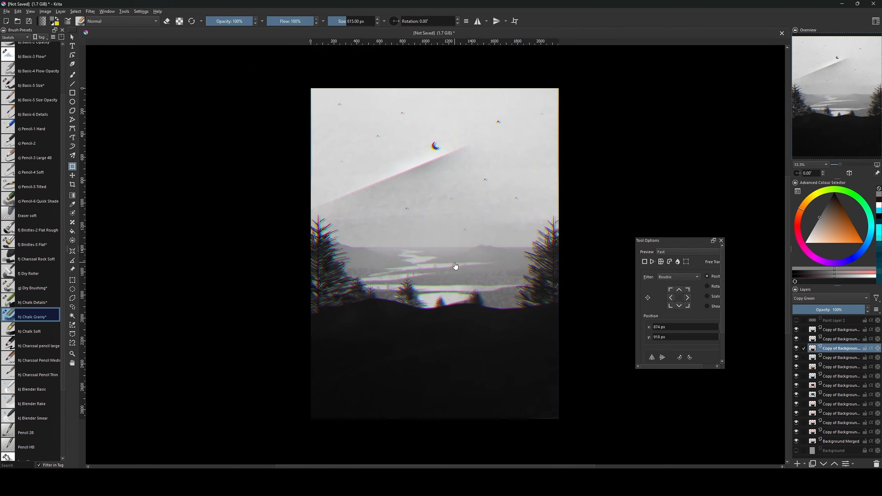
- Lower the opacity of the Copy Red and Copy Green layers, and of the Copy Blue layer to 7%, to soften the colour fringes
click(829, 340)
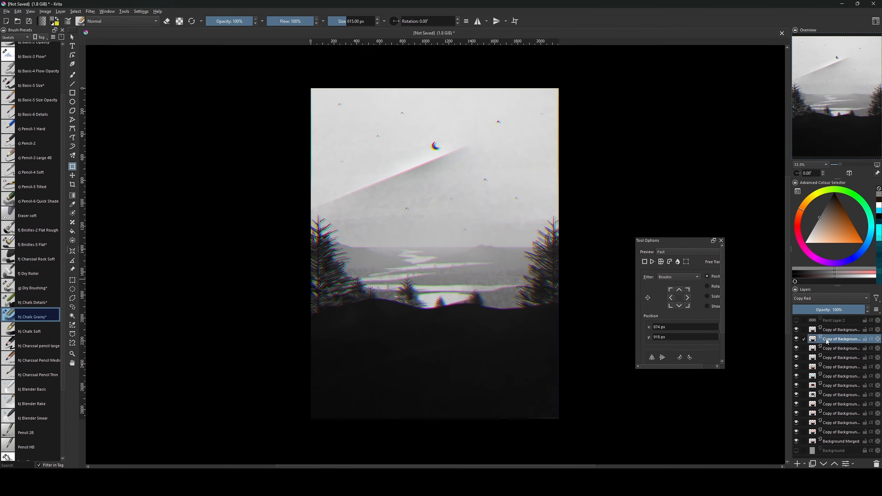
click(796, 330)
click(797, 330)
click(826, 331)
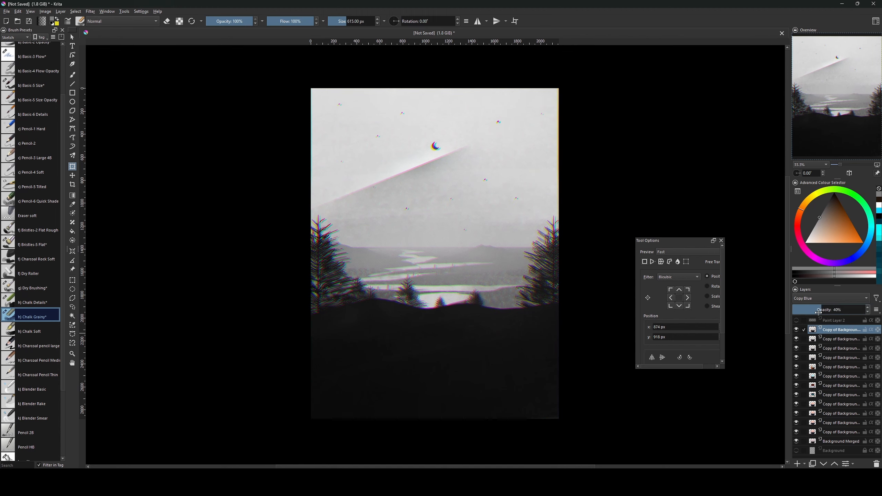
click(823, 339)
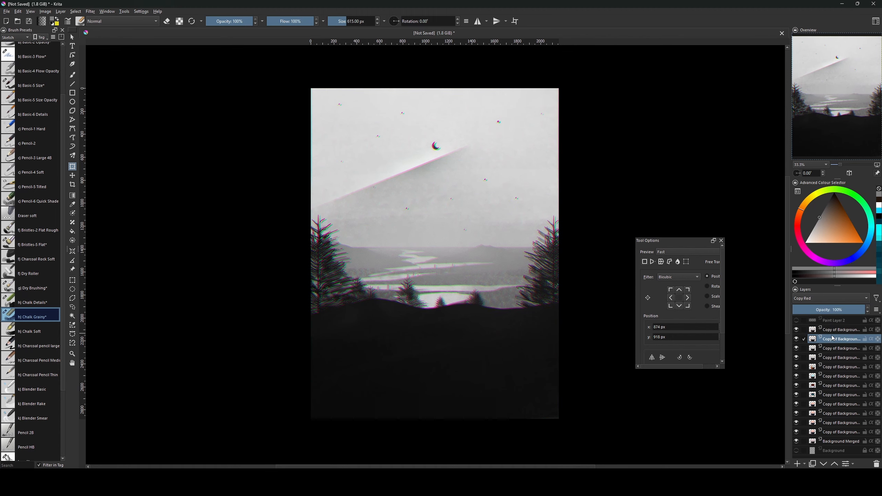
click(826, 350)
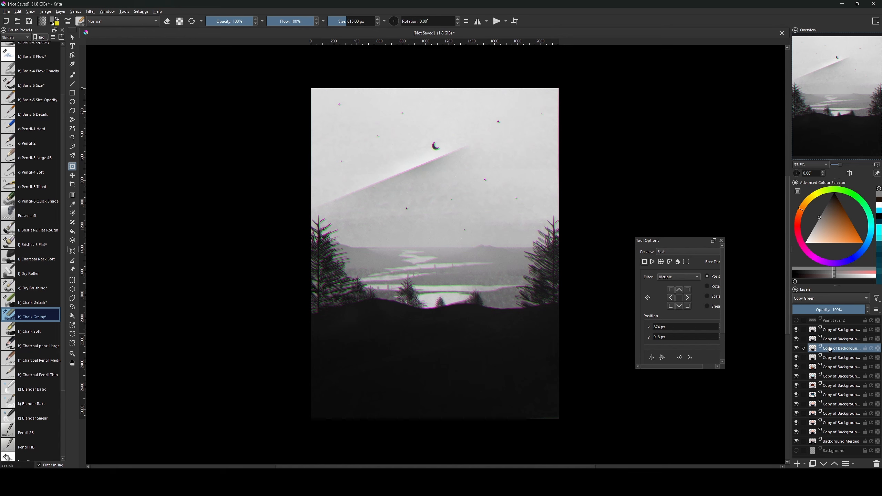
drag(833, 312, 798, 311)
click(834, 338)
click(827, 330)
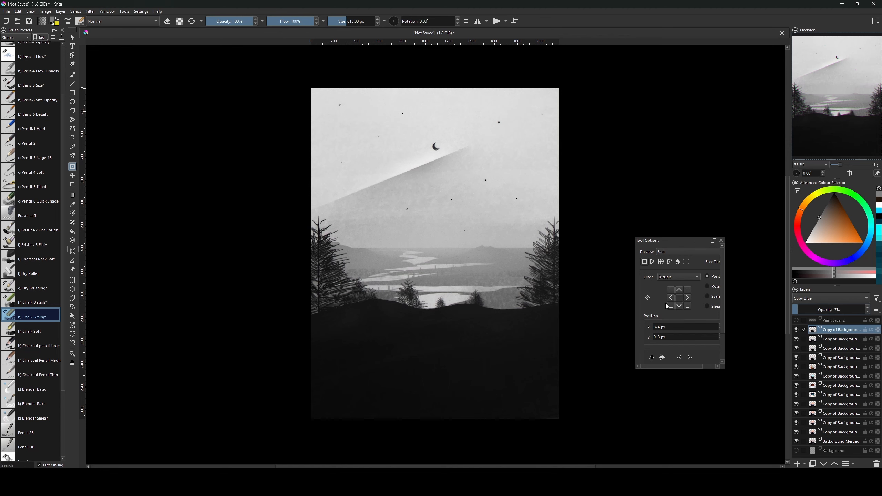
key(plus)
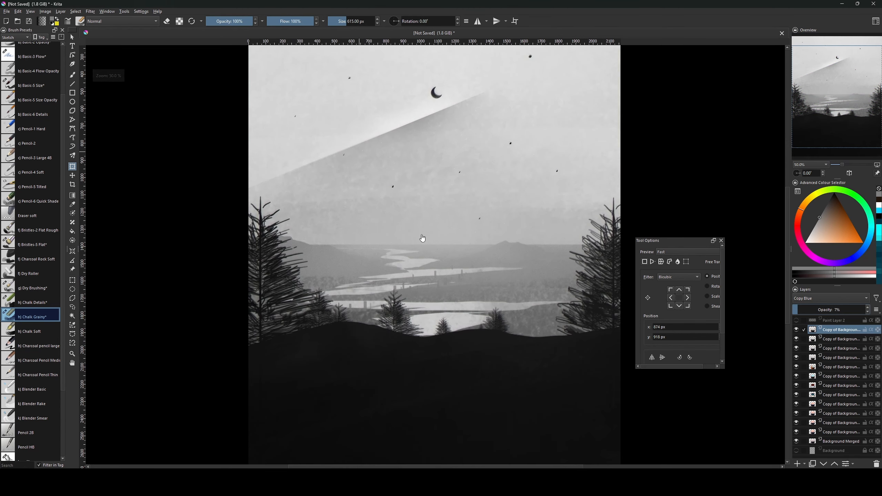
key(minus)
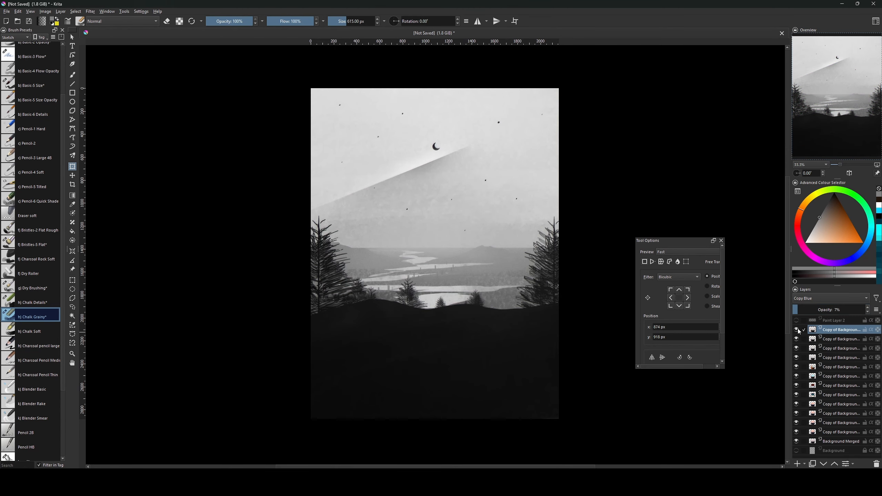
- Merge the three channel-copy layers with the greyscale landscape layer below them and duplicate the merged layer
click(826, 360)
shift+click(834, 329)
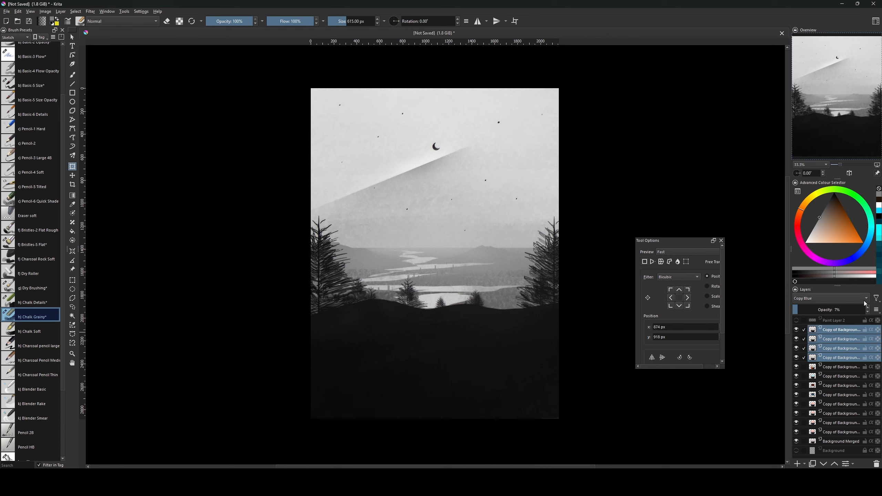
key(ctrl+e)
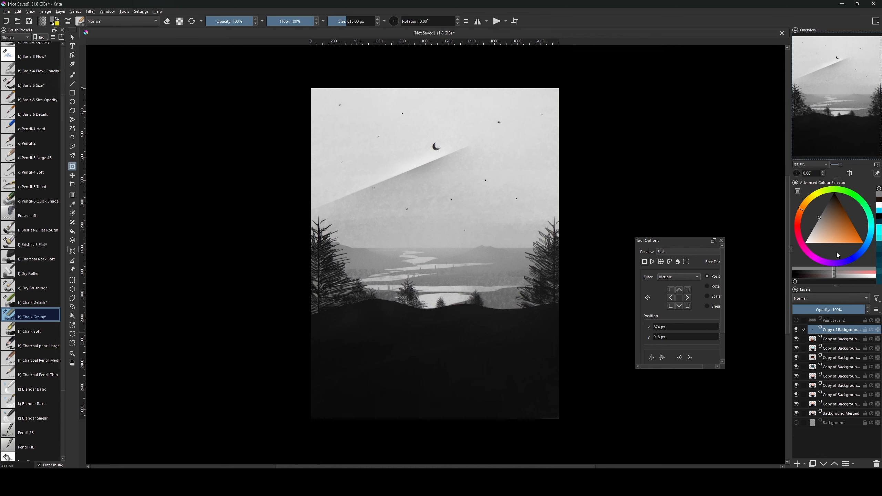
key(ctrl+j)
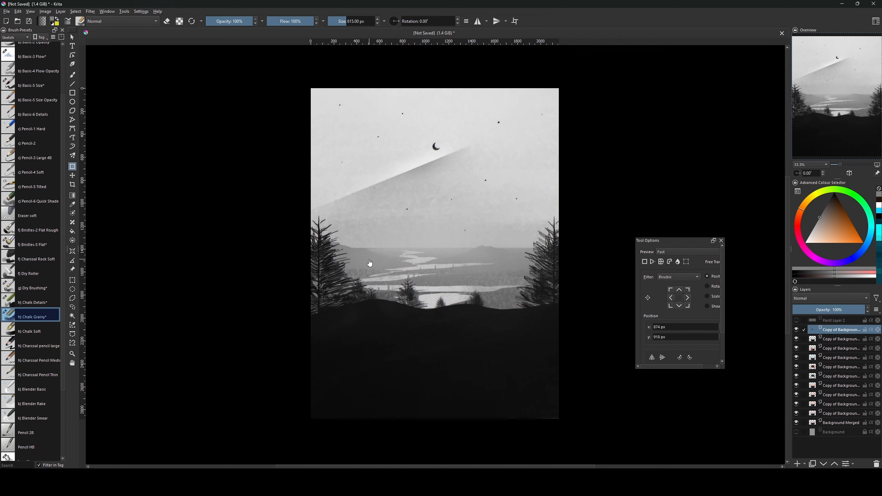
- Switch to the Brush tool and reduce the brush size to 416 px
key(b)
key(bracketleft)
key(bracketleft)
key(bracketleft)
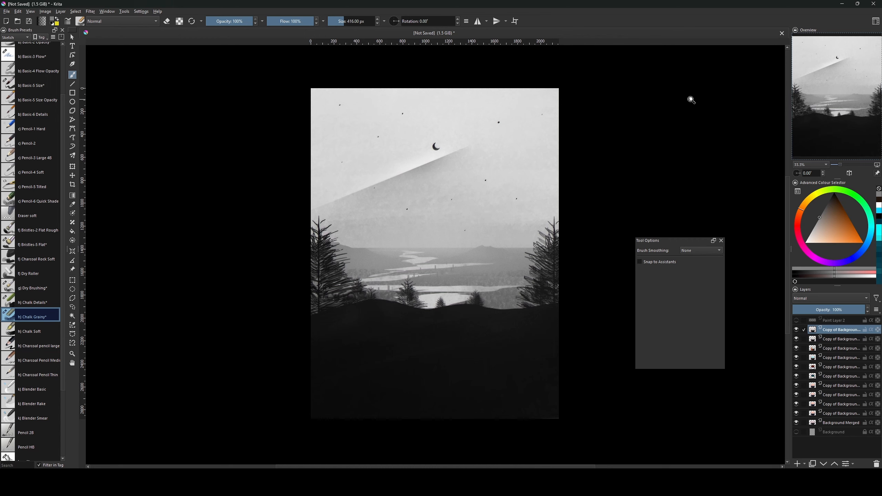
- Start a per-channel Levels adjustment on the duplicated layer, setting the red channel's input black point to 23 and its gamma to 1.031
key(ctrl+l)
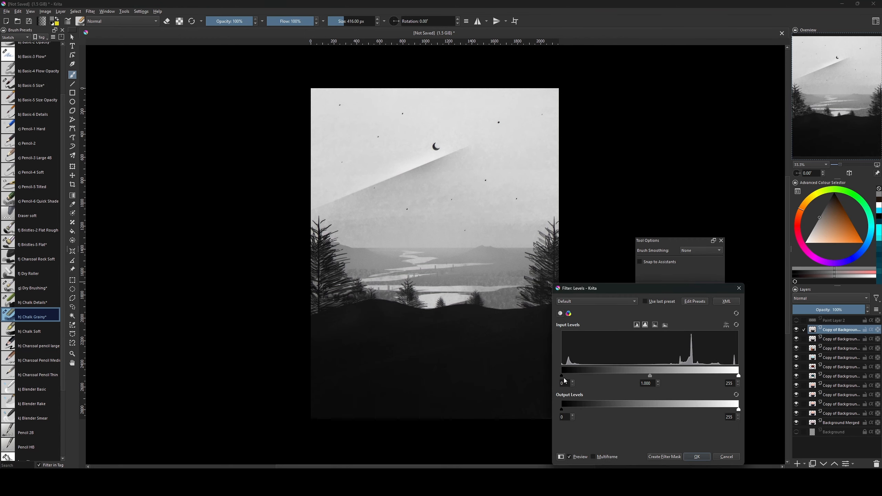
mouse_move(563, 375)
mouse_down()
mouse_move(583, 375)
mouse_move(573, 376)
mouse_up()
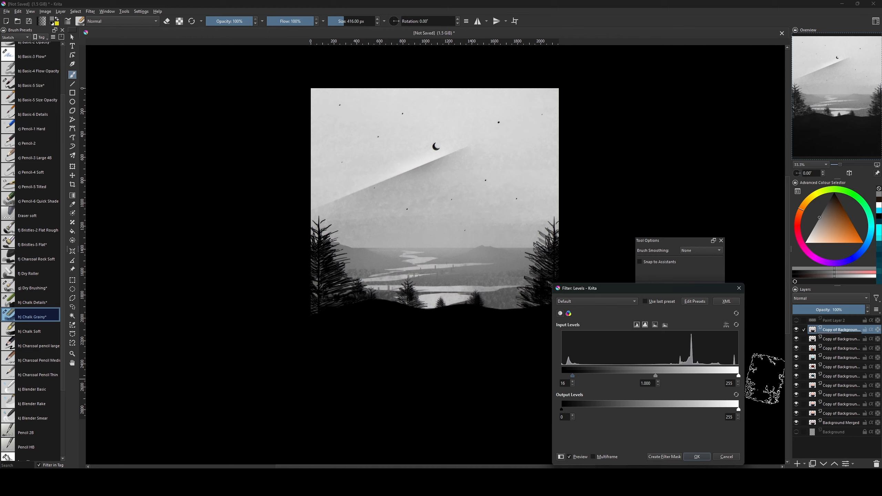
click(569, 314)
click(593, 314)
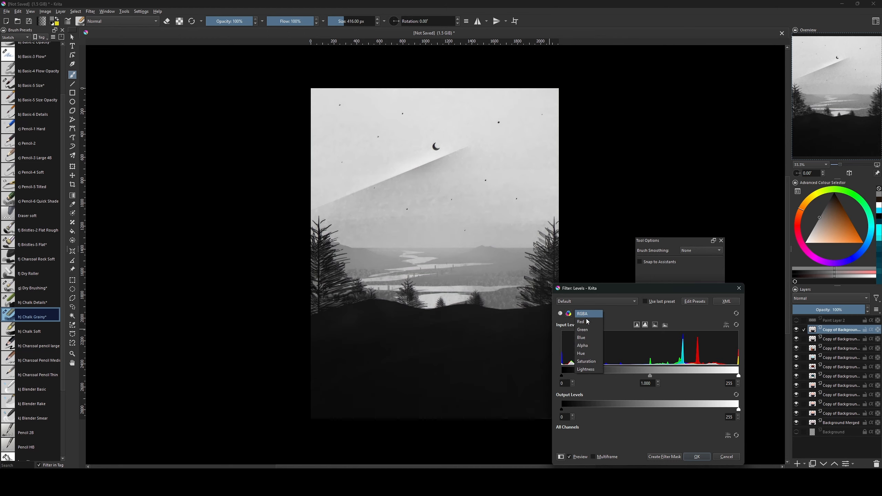
click(588, 323)
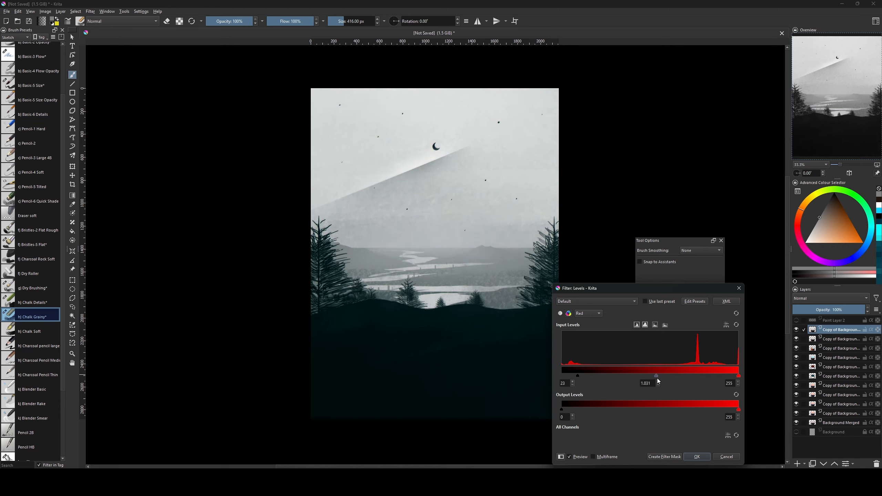
- Set the blue channel's input black point to 2 in the Levels filter, keeping its white point at 255
click(588, 314)
click(587, 331)
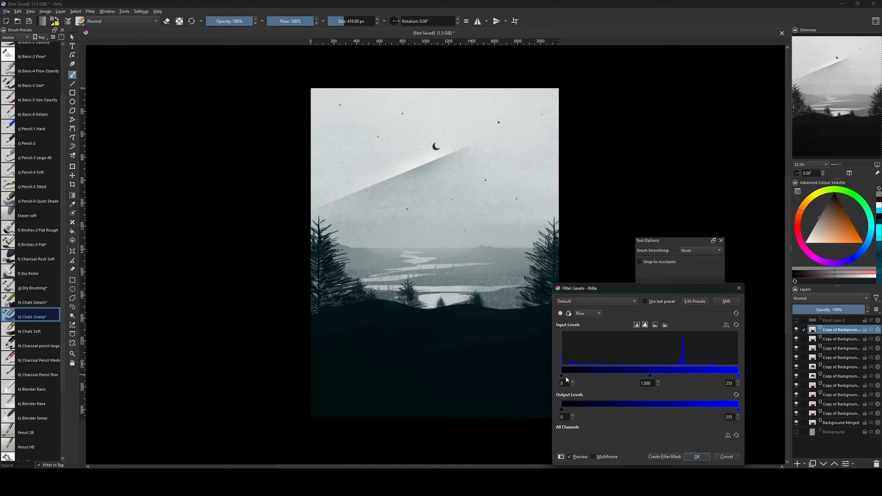
drag(570, 377, 564, 379)
mouse_move(739, 376)
mouse_down()
mouse_move(721, 380)
mouse_move(739, 378)
mouse_up()
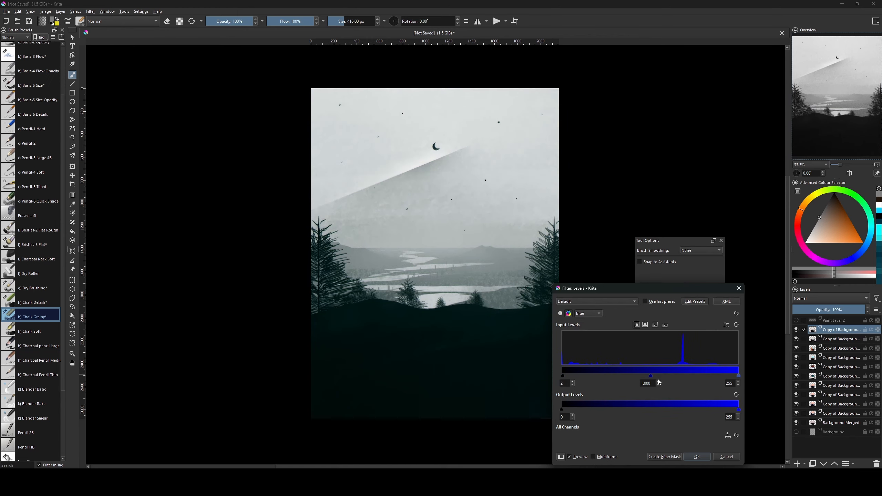
- Set the green channel's input black point to 4 and white point to 251, adjust its gamma, and apply the Levels filter
click(594, 315)
click(591, 323)
drag(562, 376, 565, 379)
drag(738, 377, 736, 378)
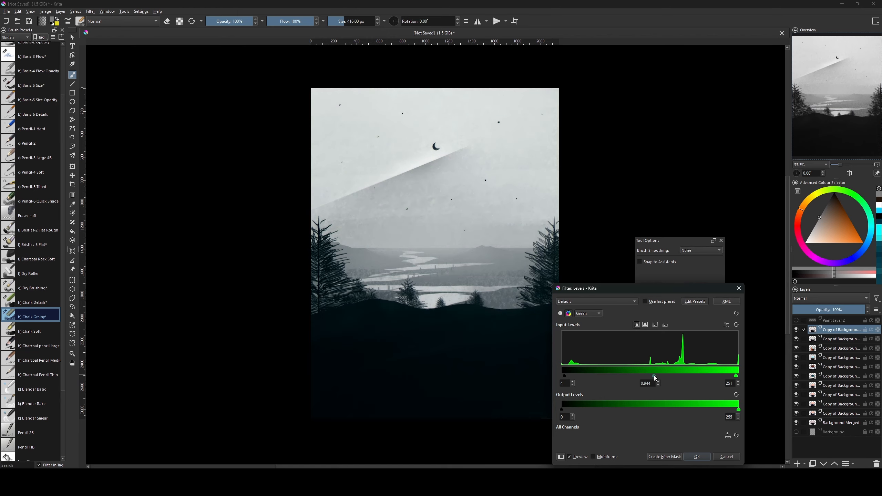
drag(655, 377, 646, 379)
click(697, 457)
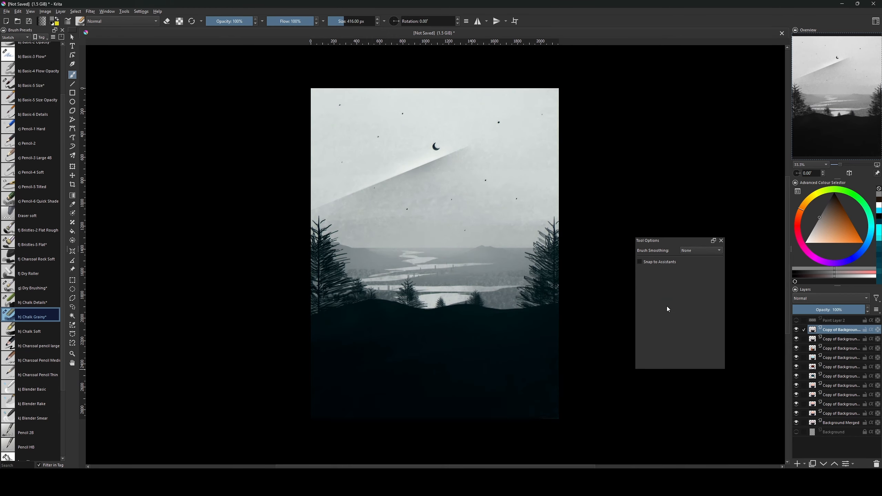
- Compare the tinted layer with the original, lower its opacity to 81%, and merge it down into the greyscale landscape
click(797, 331)
click(797, 330)
click(853, 313)
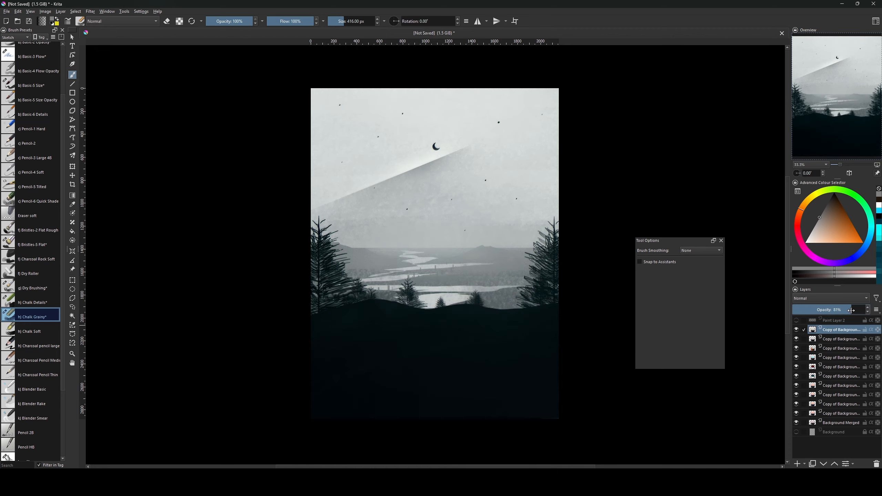
key(ctrl+e)
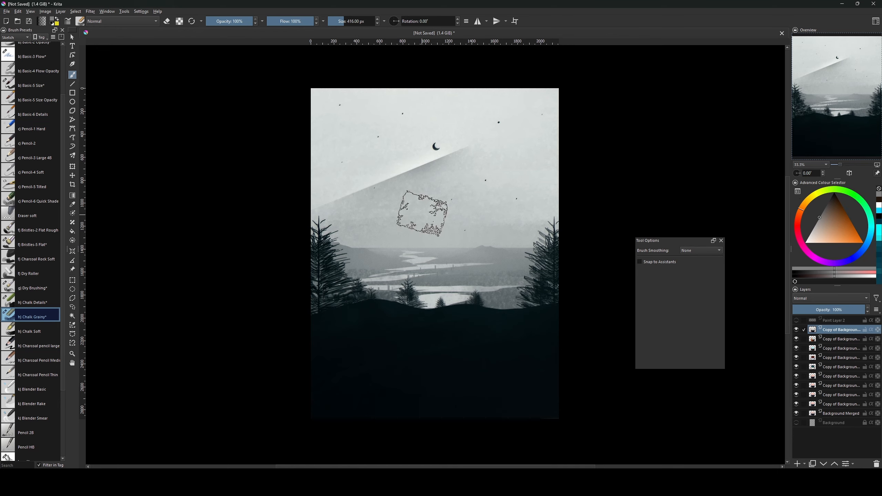
- Hide the grey variation and brush sampled brown tones over the foreground hill of the orange-and-blue version with a 615 px brush
click(797, 330)
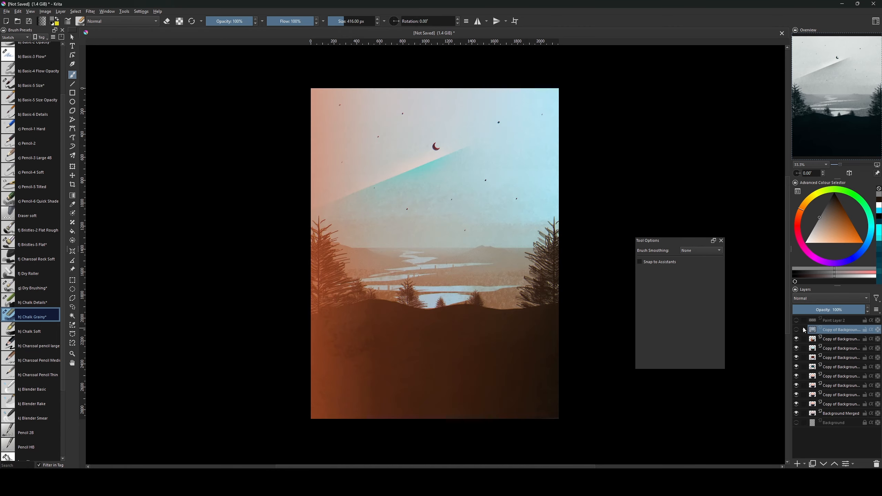
click(822, 340)
key(])
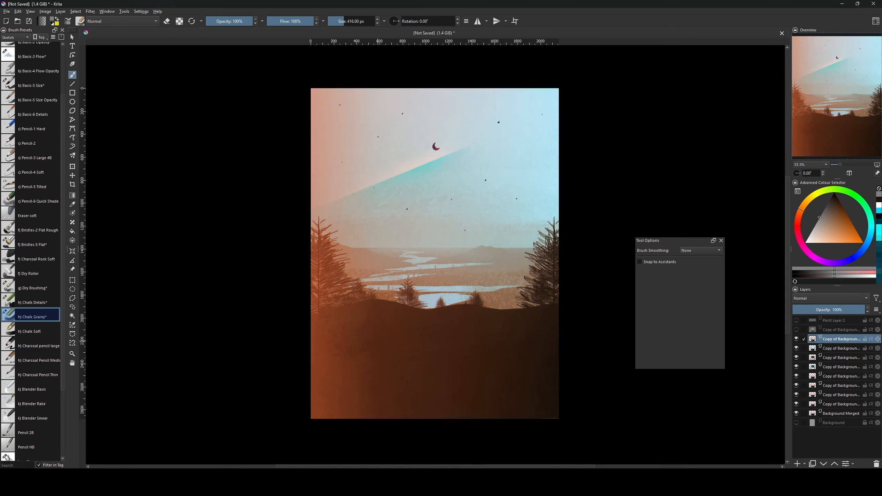
ctrl+click(368, 338)
key(])
key(])
key(])
key(])
key(])
mouse_move(344, 379)
mouse_down()
mouse_move(370, 384)
mouse_move(339, 378)
mouse_up()
ctrl+click(369, 379)
ctrl+click(394, 346)
mouse_move(379, 338)
mouse_down()
mouse_move(341, 356)
mouse_move(342, 377)
mouse_up()
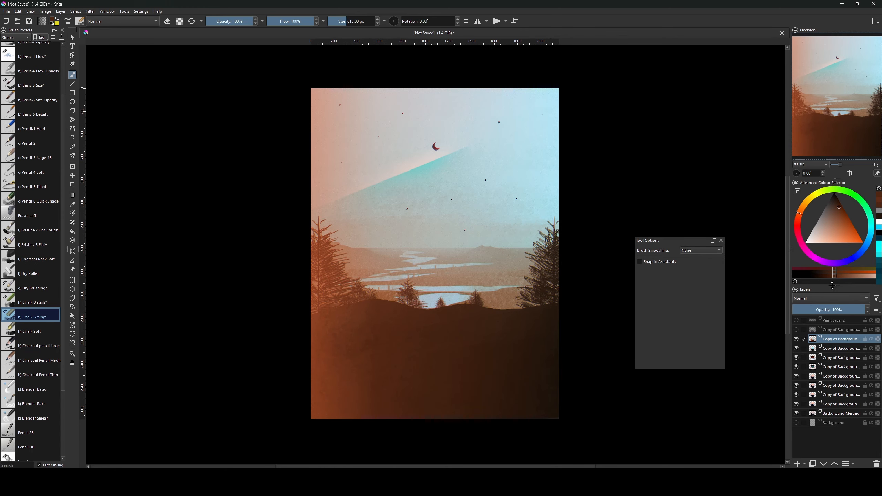
- Hide the orange-and-blue version and apply Colour Balance to the blue-and-brown layer: shadows red 2 and blue -1, midtones shifted towards cyan
click(796, 339)
click(812, 347)
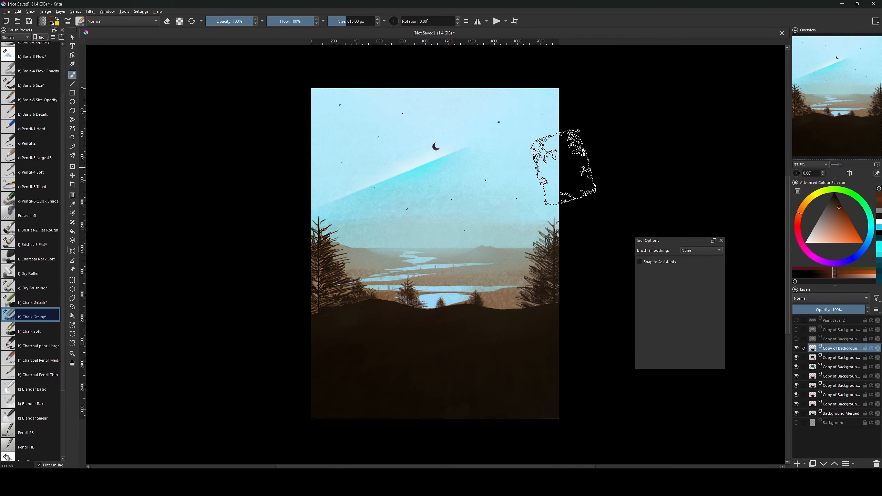
key(ctrl+b)
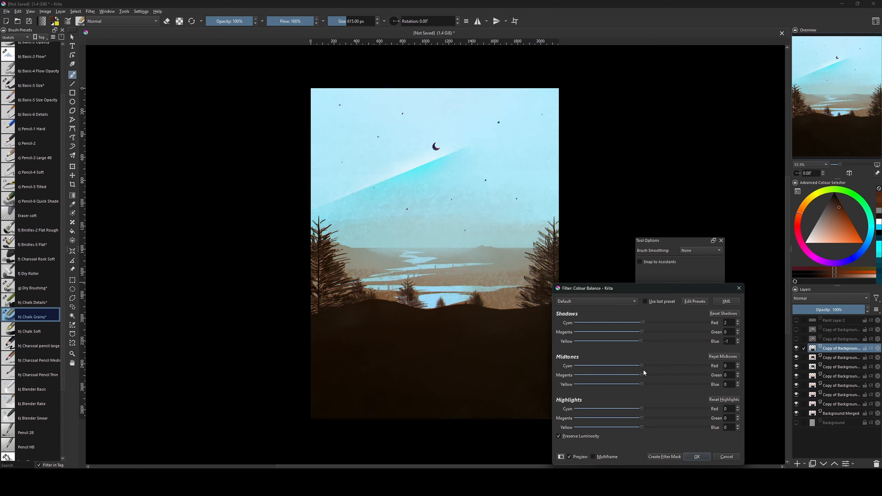
mouse_move(643, 367)
mouse_down()
mouse_move(654, 365)
mouse_move(635, 367)
mouse_up()
click(697, 457)
- Reduce the brush size to 506 px and hide the blue-and-brown landscape layer to reach the red variation beneath
key(bracketleft)
key(bracketleft)
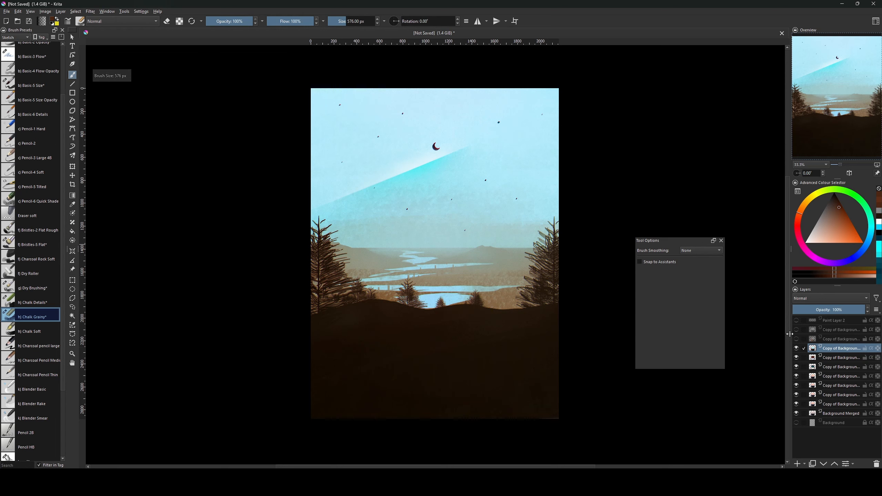
click(797, 349)
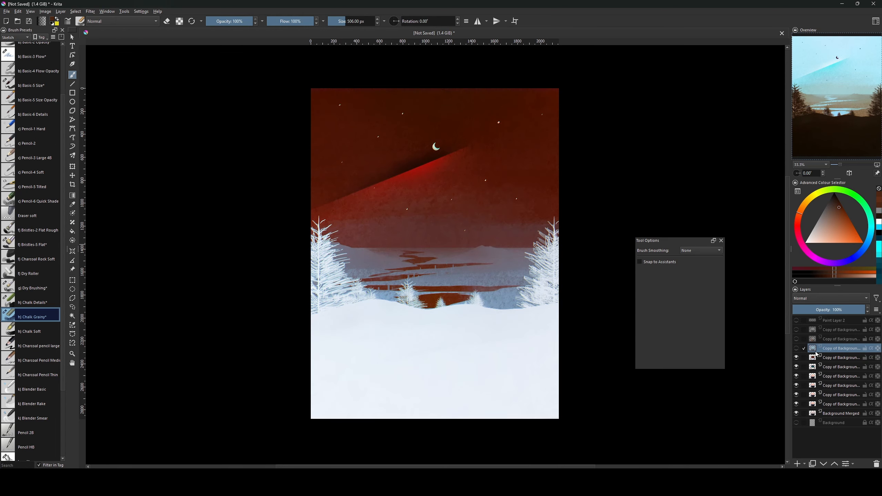
- Enlarge the brush to 1034 px and add a paint layer in Overlay mode above the red variation
key(bracketright)
key(bracketright)
key(bracketright)
key(bracketright)
key(bracketright)
key(bracketright)
key(bracketright)
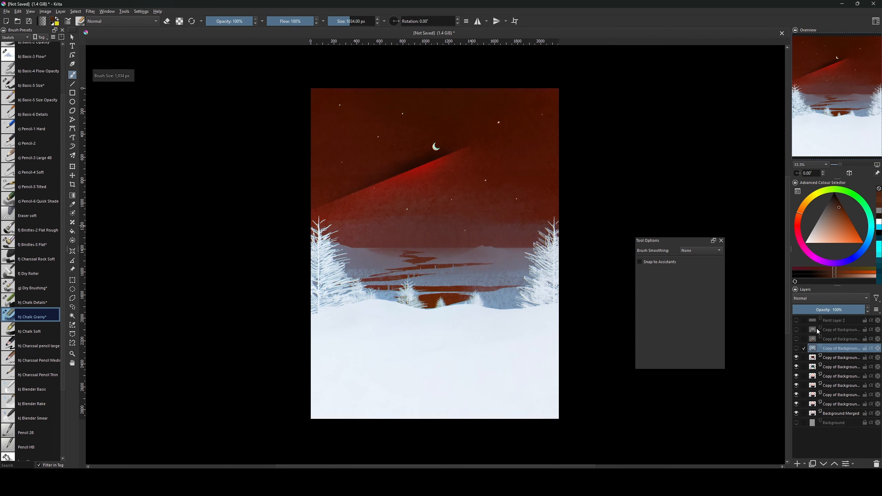
key(Insert)
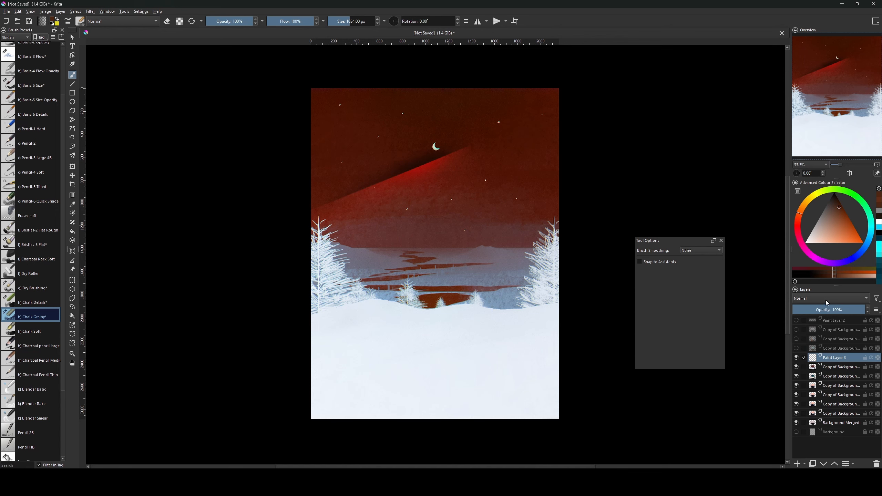
click(826, 300)
click(810, 300)
- Choose the Airbrush Soft preset from the Digital set and brush bright red across the lower sky at 342 px
click(15, 38)
click(20, 45)
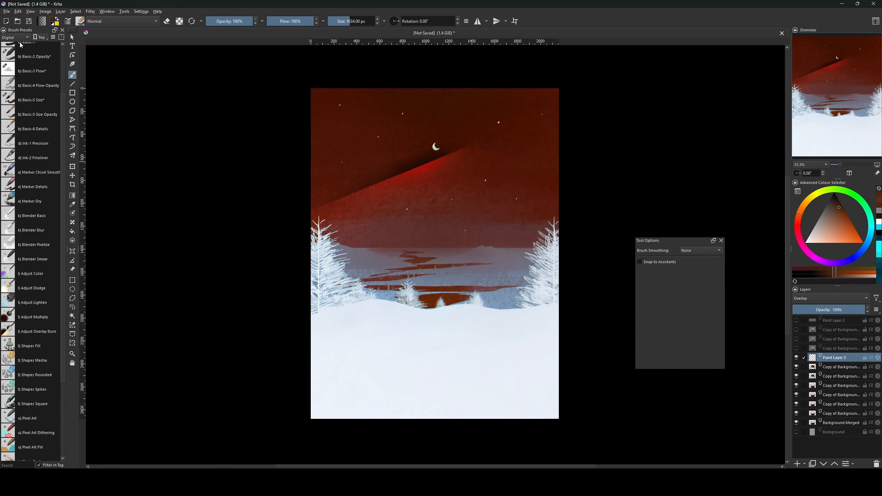
scroll(59, 57, up, 3)
click(40, 92)
click(798, 226)
click(852, 236)
drag(350, 237, 521, 236)
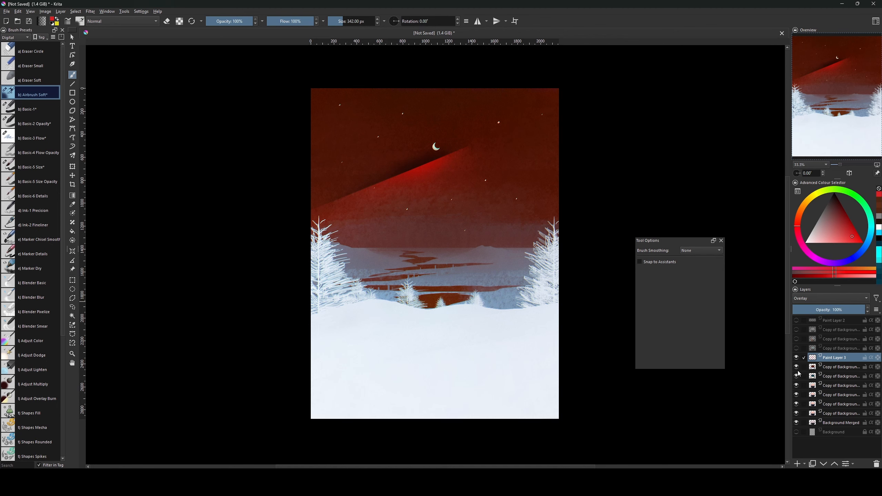
- Compare the red variation with and without the Overlay layer, then merge that layer into it
click(797, 359)
click(797, 359)
click(797, 360)
click(796, 359)
click(797, 359)
click(797, 360)
ctrl+click(835, 369)
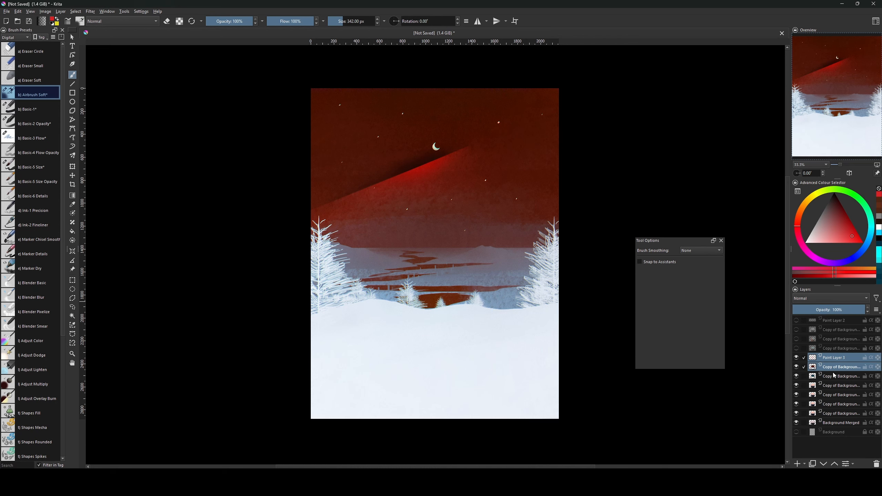
key(ctrl+e)
- Hide the red variation, select the teal one and airbrush a sampled dark teal over the sky near the right-hand stars
key(bracketleft)
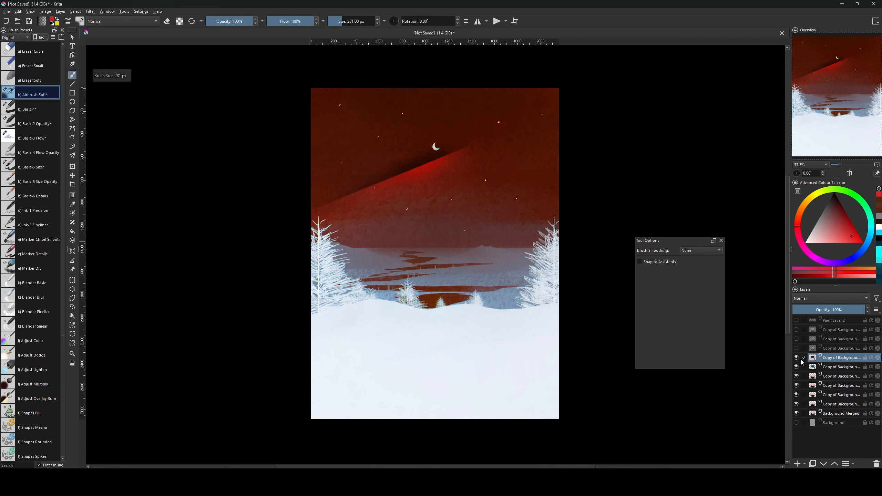
click(797, 358)
click(835, 365)
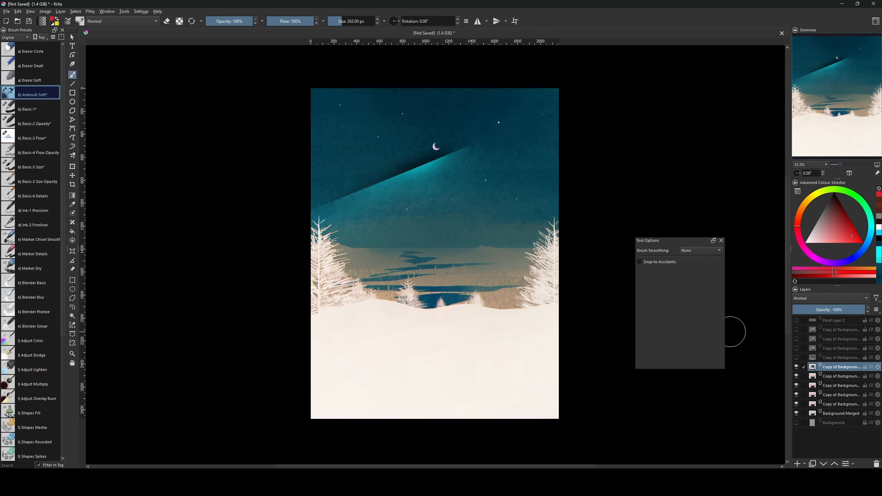
ctrl+click(549, 127)
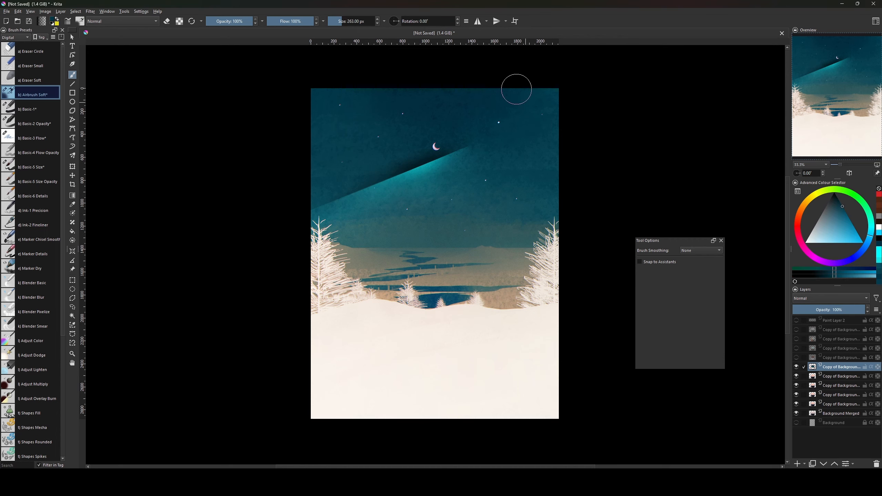
key(bracketright)
key(bracketright)
key(bracketright)
key(bracketright)
drag(528, 145, 514, 165)
- Reduce the airbrush to 281 px and blend sampled teal tones below the light beam and over the right-hand sky
key(bracketleft)
key(bracketleft)
key(bracketleft)
key(bracketleft)
key(bracketleft)
key(bracketleft)
key(bracketleft)
key(bracketleft)
key(bracketleft)
key(bracketleft)
key(bracketleft)
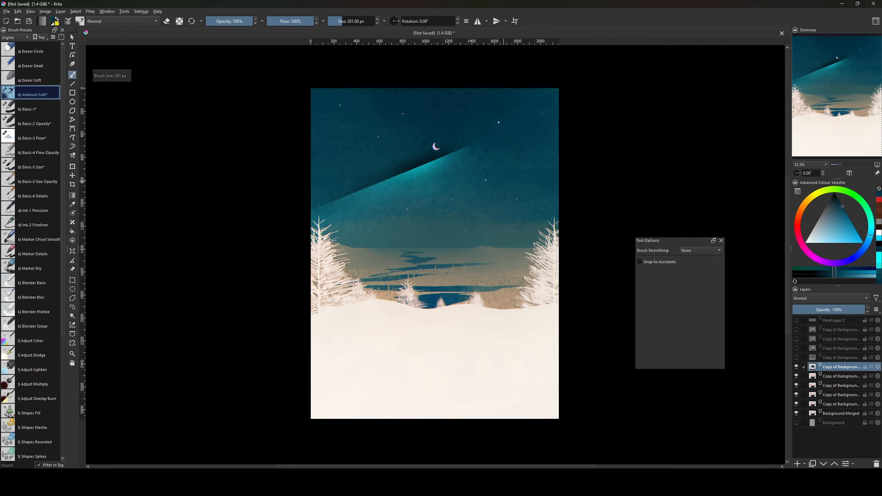
ctrl+click(500, 170)
drag(467, 183, 496, 162)
ctrl+click(432, 183)
mouse_move(430, 183)
mouse_down()
mouse_move(416, 194)
mouse_move(424, 196)
mouse_up()
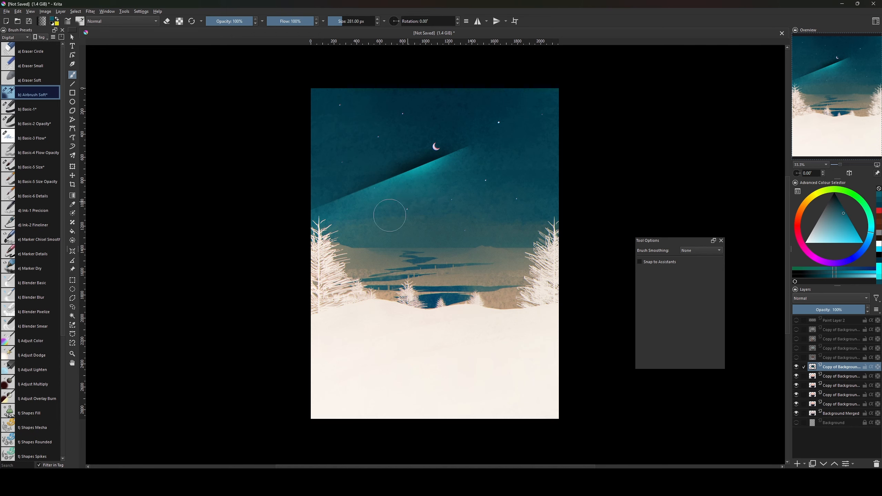
ctrl+click(445, 202)
mouse_move(519, 189)
mouse_down()
mouse_move(523, 143)
mouse_move(552, 116)
mouse_up()
ctrl+click(522, 162)
- Enlarge the airbrush to 576 px and blend sampled dark teals across the upper sky and above the light beam
key(bracketright)
ctrl+click(512, 106)
key(bracketright)
key(bracketright)
key(bracketright)
key(bracketright)
key(bracketright)
key(bracketright)
key(bracketright)
key(bracketright)
key(bracketright)
key(bracketright)
drag(472, 107, 459, 95)
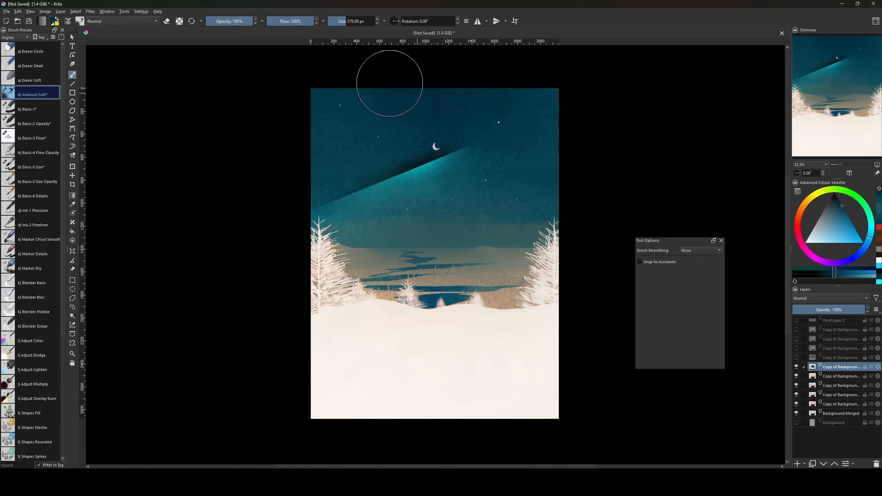
ctrl+click(376, 148)
drag(396, 144, 316, 177)
- Reduce the airbrush to 201 px and smooth the sky below the light beam with sampled teal tones
key(bracketleft)
key(bracketleft)
key(bracketleft)
key(bracketleft)
key(bracketleft)
key(bracketleft)
key(bracketleft)
key(bracketleft)
key(bracketleft)
key(bracketleft)
key(bracketleft)
key(bracketleft)
key(bracketleft)
key(bracketleft)
key(bracketleft)
key(bracketleft)
key(bracketleft)
key(bracketleft)
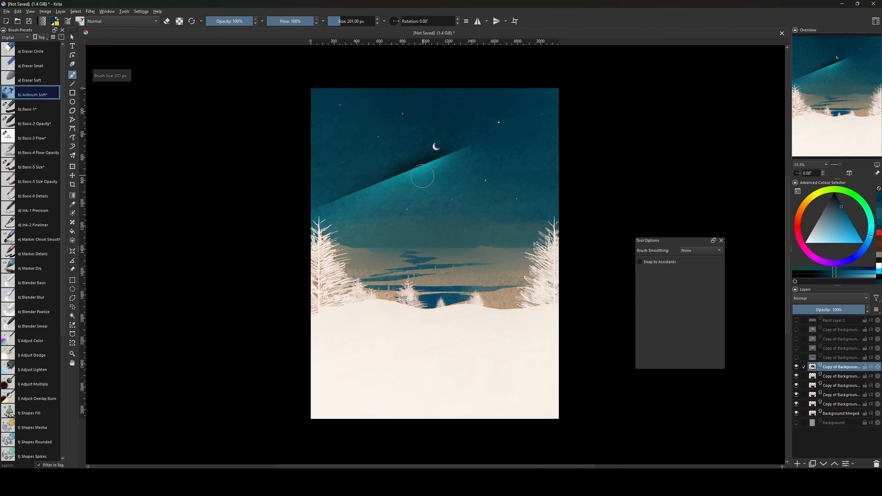
ctrl+click(410, 184)
drag(384, 190, 427, 189)
drag(449, 201, 495, 204)
ctrl+click(489, 205)
ctrl+click(537, 171)
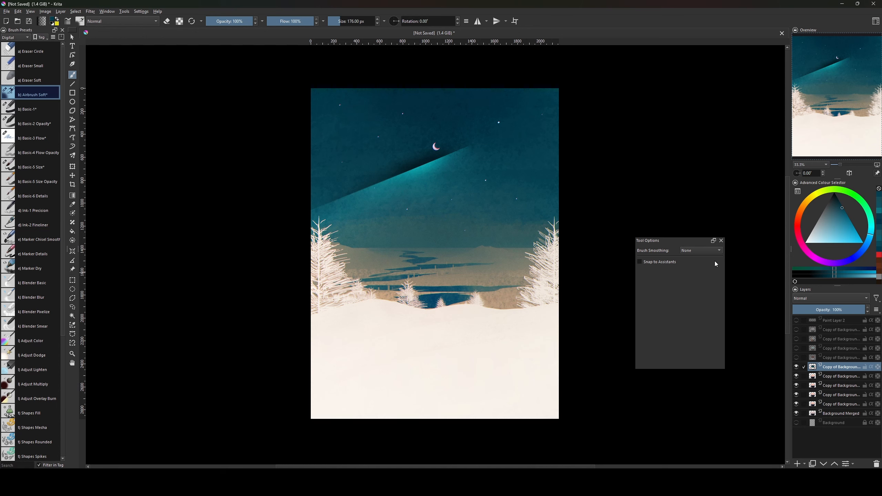
- Duplicate the teal variation, raise the copy's saturation to 4 with HSV/HSL Adjustment, and merge it with the original
key(ctrl+j)
key(ctrl+u)
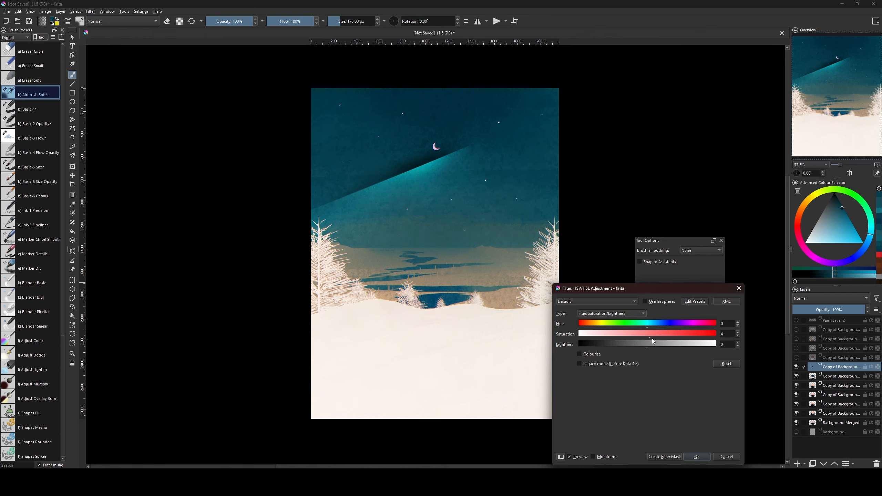
click(698, 457)
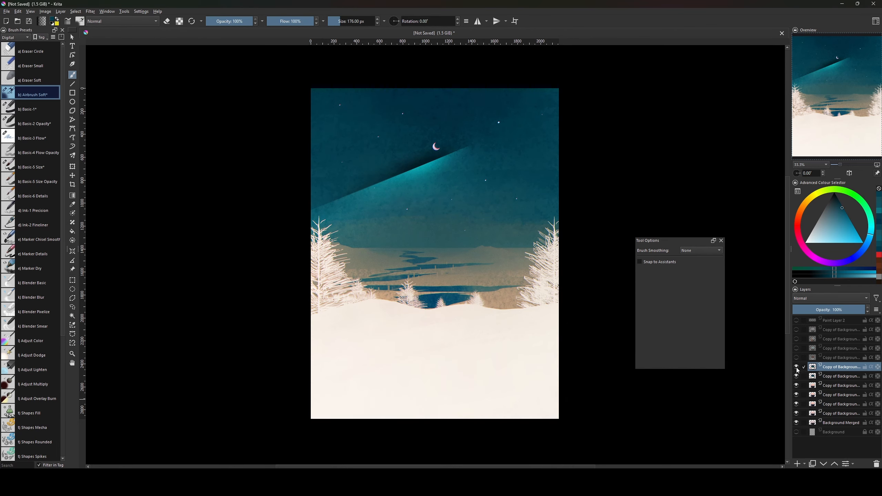
click(830, 377)
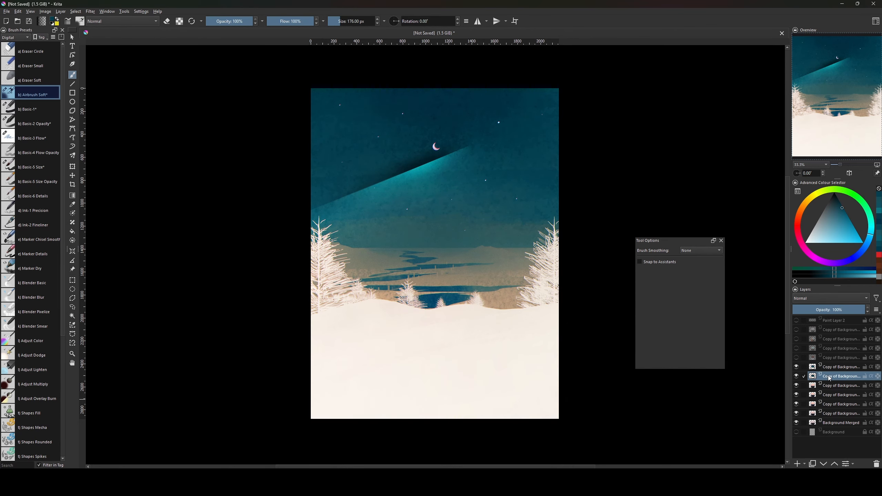
ctrl+click(825, 368)
key(ctrl+e)
- Hide the teal variation and raise the pink variation's saturation to 5 with HSV/HSL Adjustment
click(797, 368)
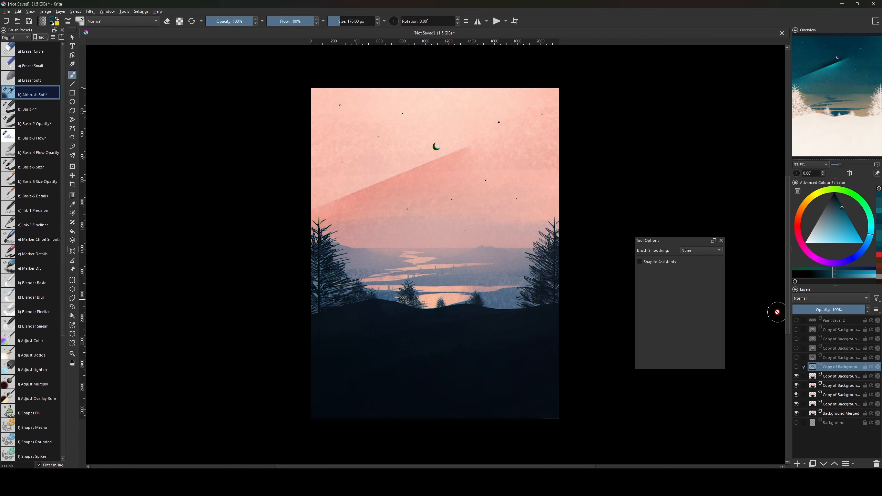
click(797, 376)
click(796, 376)
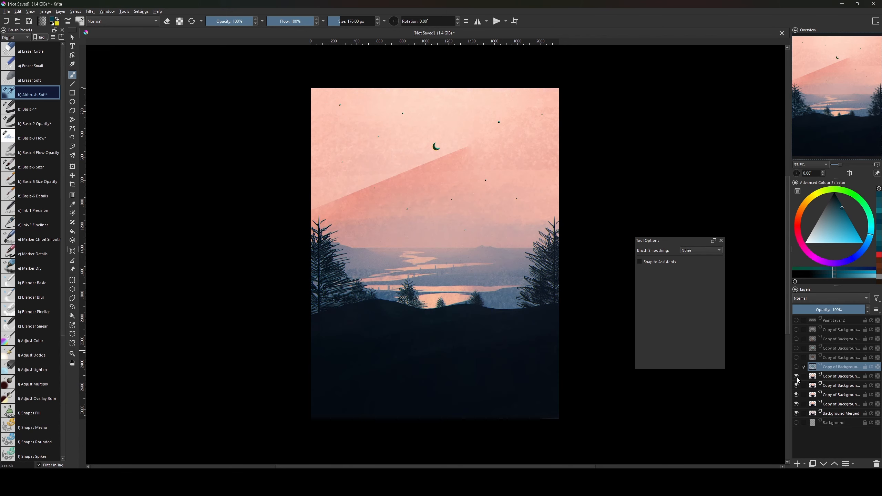
click(837, 379)
key(ctrl+u)
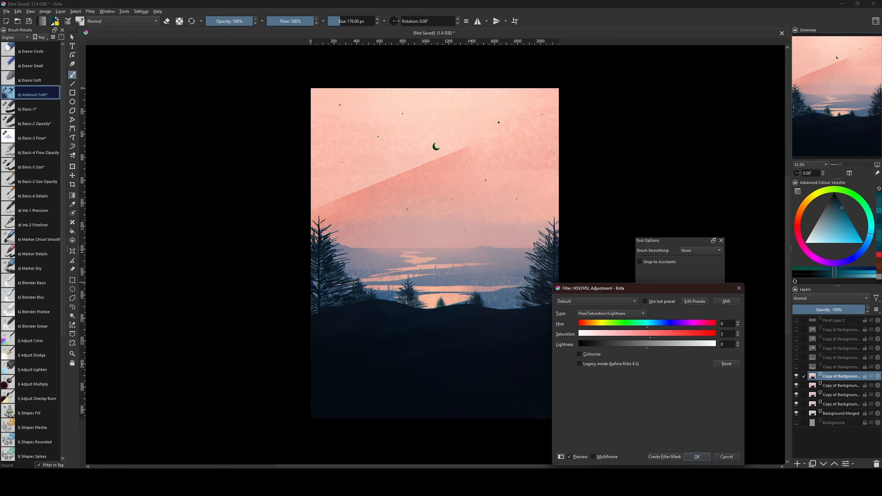
click(697, 457)
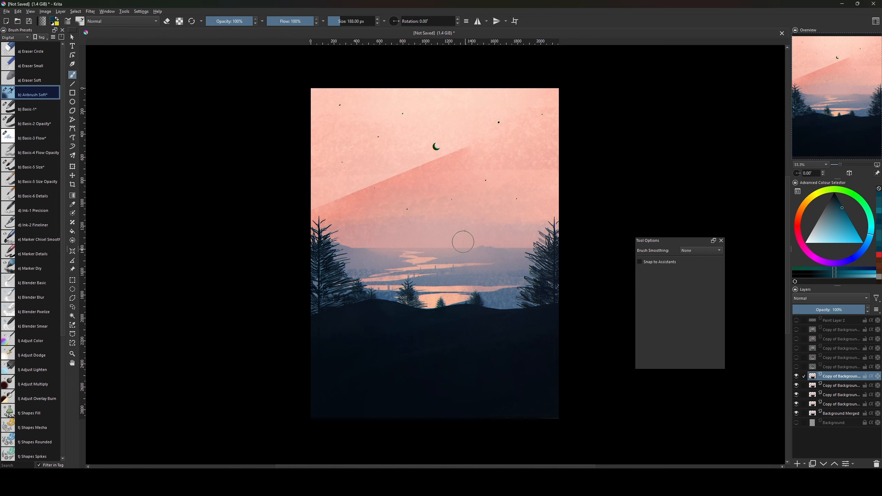
key(bracketright)
key(bracketright)
key(bracketright)
key(bracketright)
key(bracketright)
key(bracketright)
key(bracketright)
key(bracketright)
key(bracketright)
key(bracketright)
key(bracketright)
key(bracketright)
key(bracketright)
key(bracketright)
key(bracketright)
key(bracketright)
key(bracketright)
key(bracketright)
key(bracketright)
key(bracketleft)
key(bracketleft)
key(bracketleft)
key(bracketleft)
key(bracketleft)
key(bracketleft)
key(bracketleft)
key(bracketleft)
key(bracketleft)
key(bracketleft)
key(bracketleft)
key(bracketleft)
key(bracketleft)
key(bracketleft)
key(bracketleft)
key(bracketleft)
key(bracketleft)
key(bracketleft)
key(bracketleft)
key(bracketleft)
- Show the hidden variations again one by one, from the teal landscape up to the grey one and Paint Layer 2
click(797, 366)
click(799, 358)
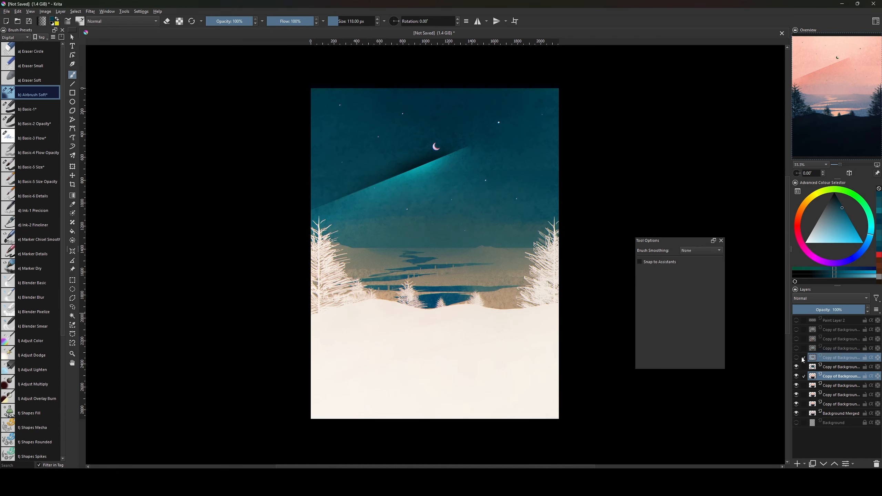
click(799, 349)
click(797, 339)
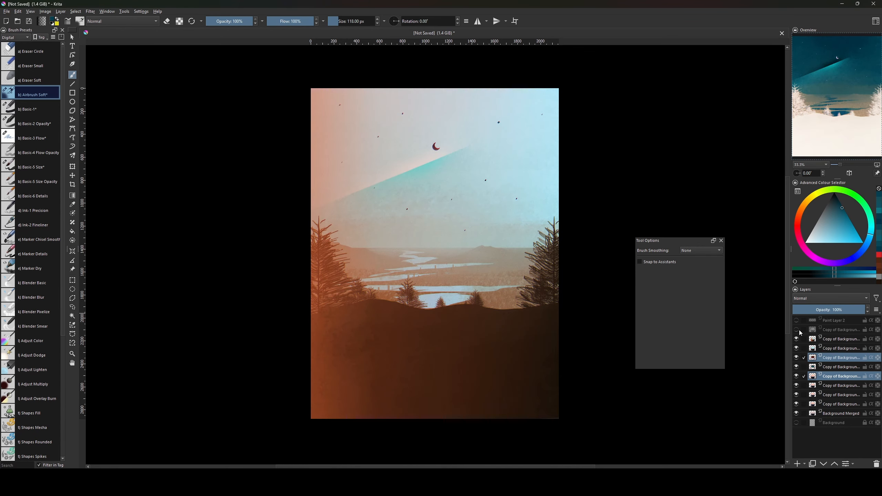
click(797, 330)
click(797, 321)
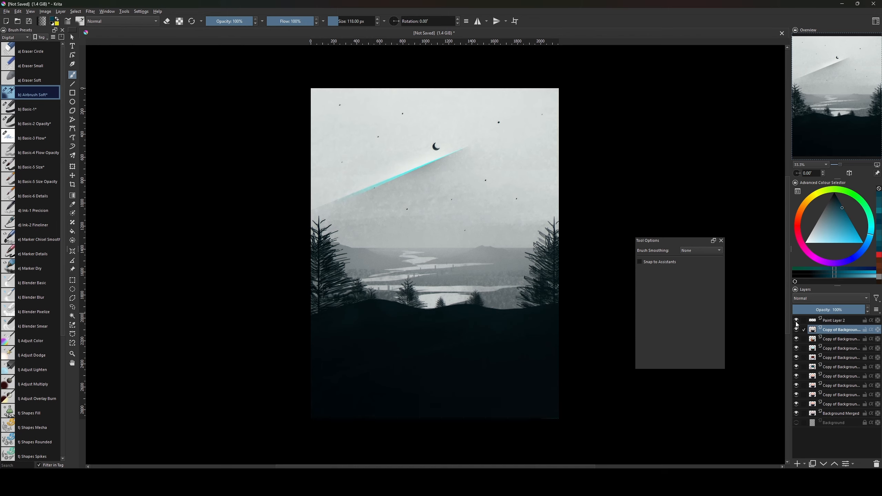
- Hide Paint Layer 2, which holds the cyan glow along the light beam, and delete it
click(797, 321)
click(839, 320)
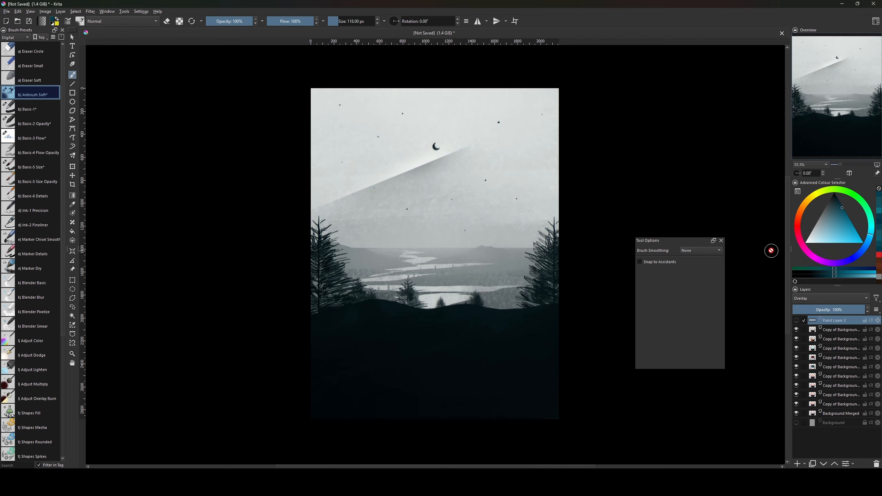
key(shift+Delete)
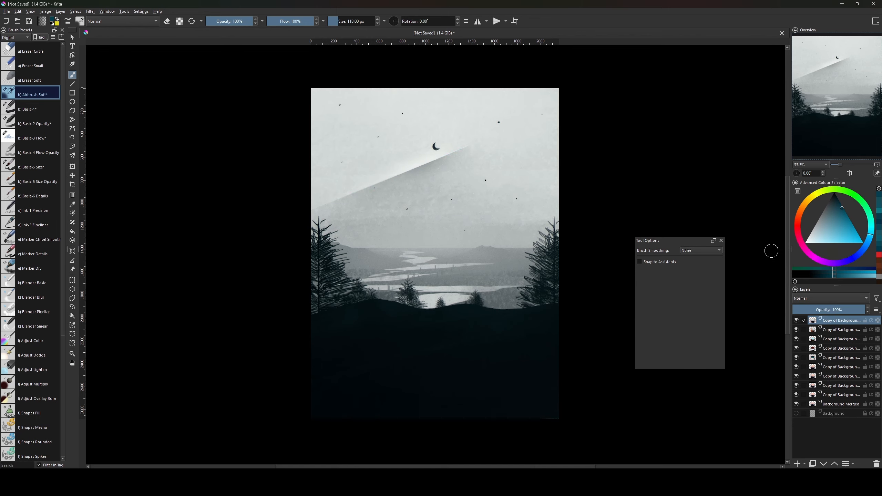
- Hide the variations one by one from grey down to teal to review each, and check the pink variation against the layer beneath
click(797, 322)
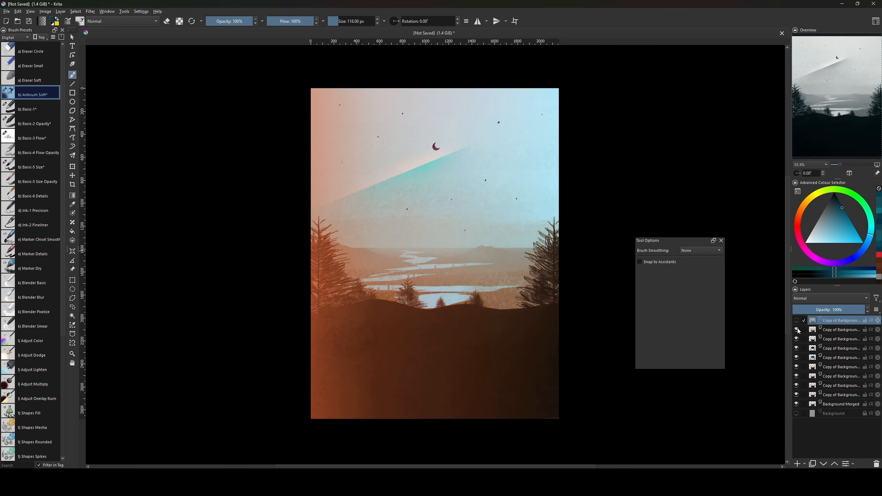
click(797, 331)
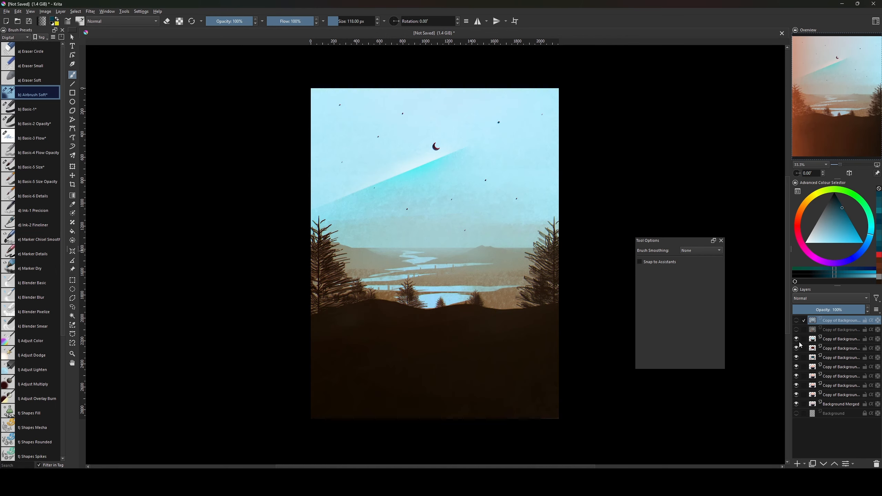
click(798, 340)
click(797, 348)
click(797, 358)
click(811, 358)
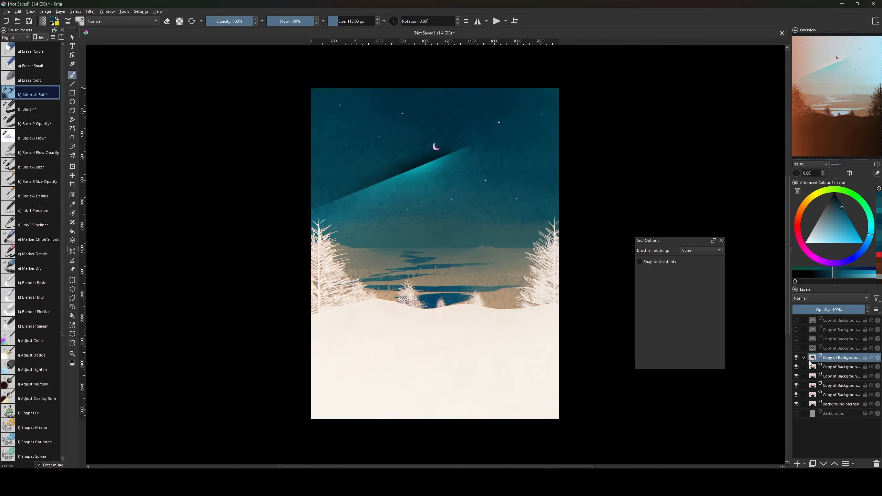
click(797, 367)
click(802, 367)
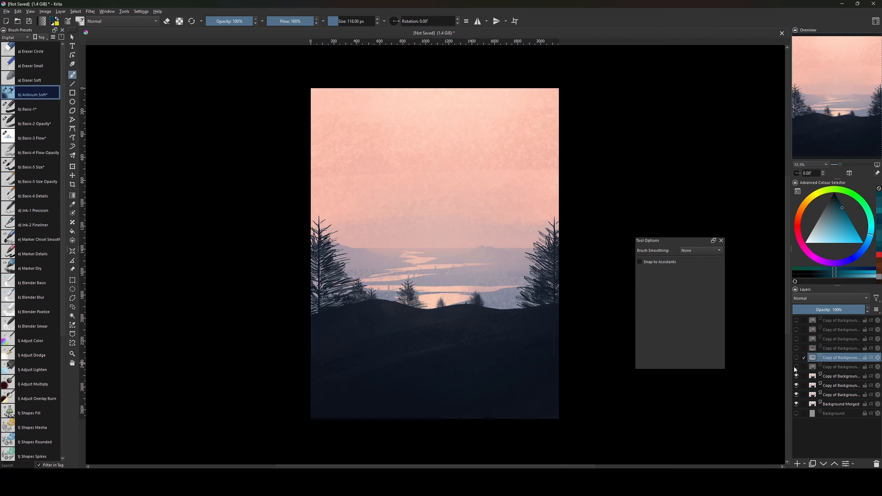
click(796, 367)
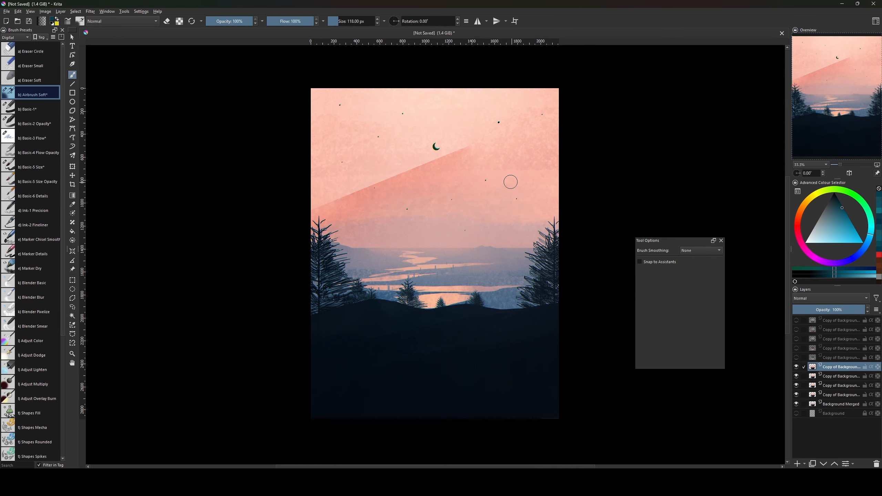
key(bracketright)
key(bracketright)
key(bracketright)
key(bracketright)
key(bracketright)
key(bracketright)
key(bracketright)
key(bracketright)
key(bracketright)
key(bracketright)
key(bracketright)
key(bracketright)
key(bracketright)
key(bracketright)
key(bracketleft)
scroll(425, 200, up, 1)
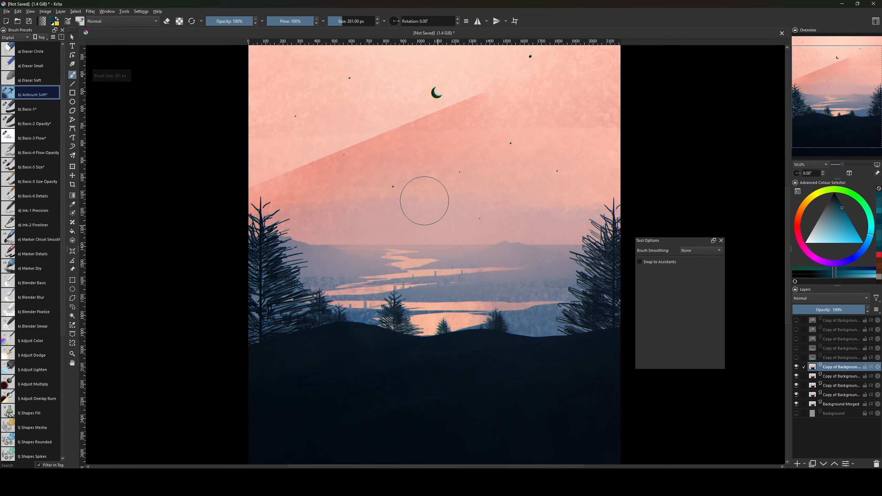
key(bracketleft)
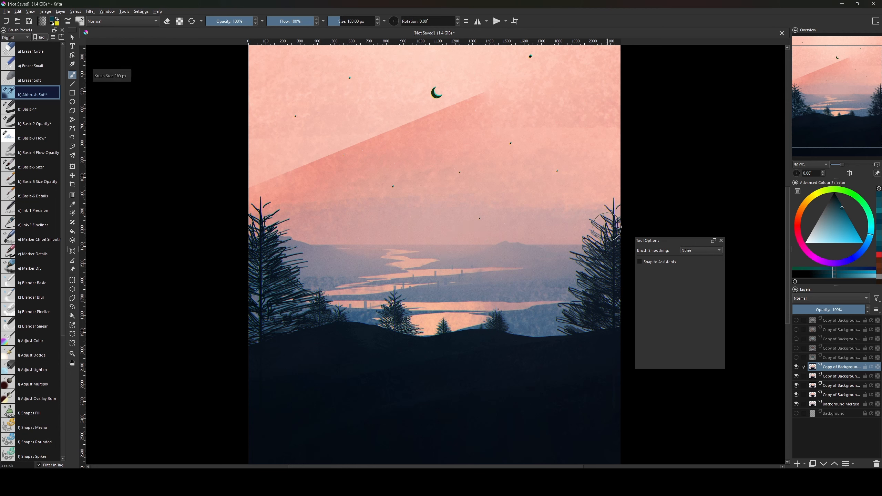
key(bracketleft)
key(bracketleft)
key(bracketleft)
key(bracketleft)
key(bracketleft)
key(bracketleft)
key(bracketleft)
key(bracketleft)
key(bracketleft)
key(bracketleft)
key(bracketleft)
key(bracketleft)
key(bracketleft)
key(bracketleft)
key(bracketleft)
key(bracketleft)
key(bracketleft)
key(bracketleft)
key(bracketleft)
key(bracketleft)
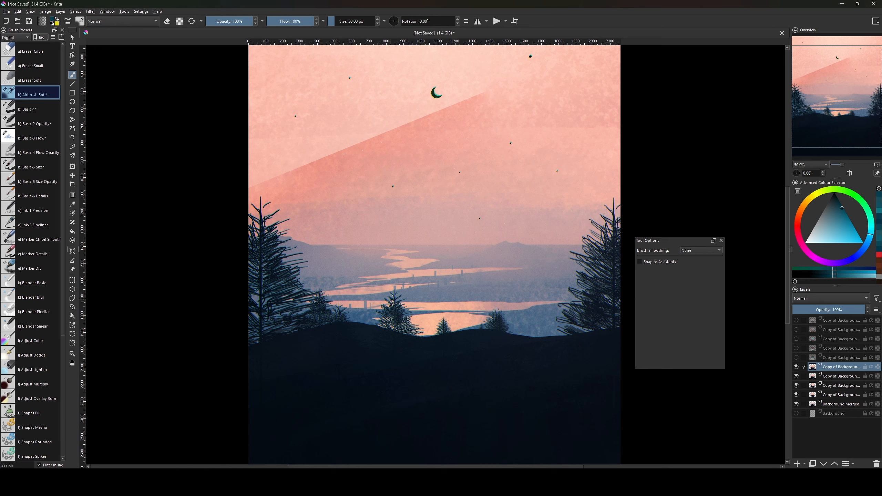
key(bracketright)
key(bracketright)
key(bracketright)
key(bracketright)
key(bracketright)
key(bracketright)
key(bracketright)
key(bracketright)
key(bracketright)
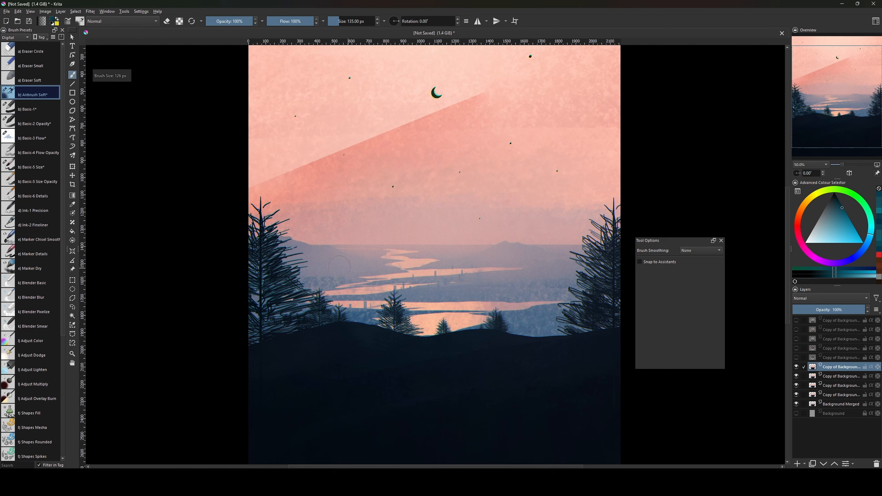
key(bracketleft)
key(bracketleft)
key(bracketleft)
key(bracketleft)
key(bracketleft)
key(bracketleft)
key(bracketleft)
key(bracketleft)
key(bracketleft)
key(bracketleft)
key(bracketleft)
key(bracketleft)
key(bracketleft)
key(bracketleft)
key(bracketleft)
key(bracketleft)
key(bracketleft)
key(bracketleft)
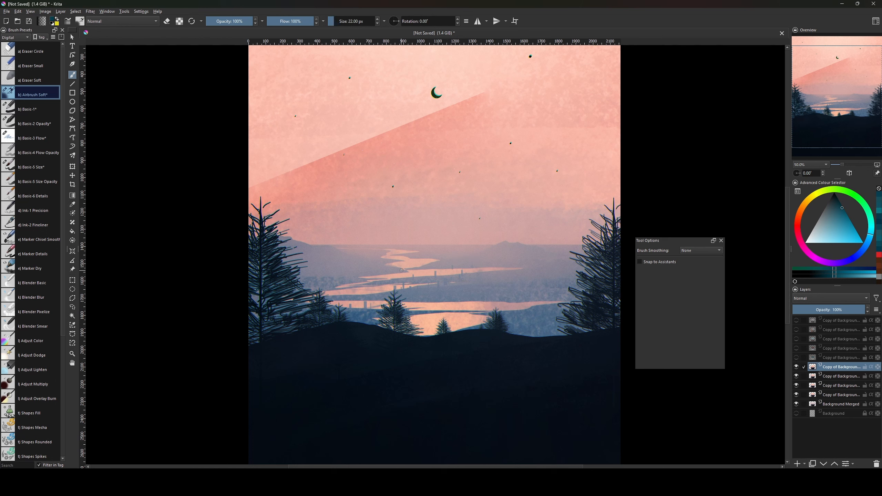
key(bracketright)
key(bracketright)
key(bracketright)
key(bracketright)
key(bracketleft)
key(bracketleft)
key(bracketleft)
key(bracketleft)
key(bracketleft)
key(bracketleft)
key(bracketleft)
key(bracketleft)
key(bracketleft)
key(bracketleft)
key(minus)
key(bracketright)
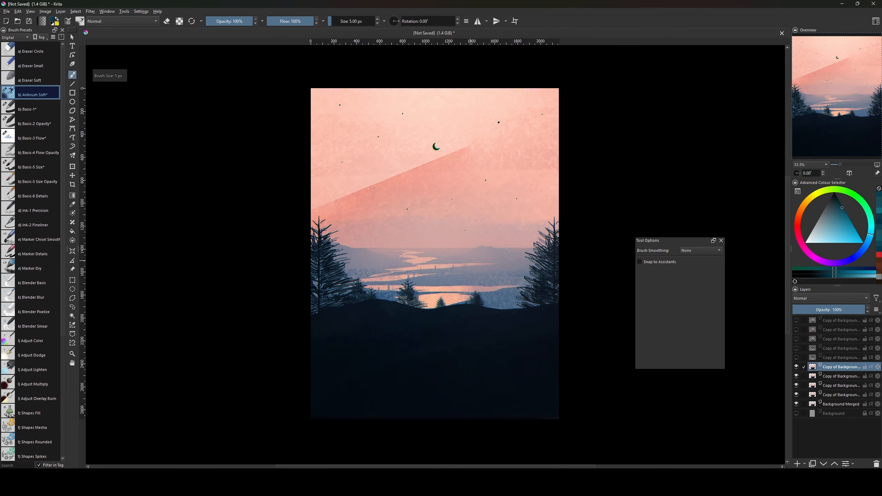
key(bracketright)
key(bracketright)
key(bracketright)
key(bracketright)
key(bracketright)
key(bracketright)
key(bracketright)
key(bracketright)
key(bracketright)
key(bracketright)
key(bracketleft)
key(bracketleft)
key(bracketleft)
key(bracketleft)
- Show the hidden variations above the pink one to review them, hide them again, and reselect the pink variation's layer
drag(797, 358, 797, 339)
click(832, 321)
click(797, 348)
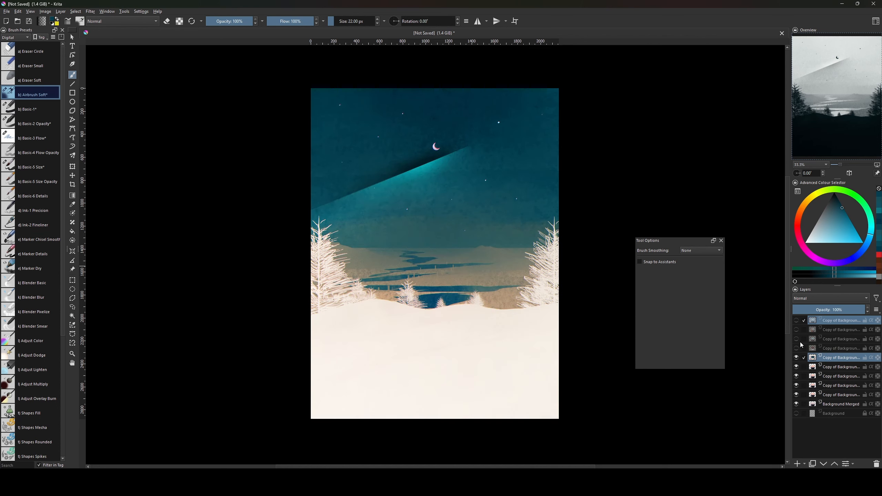
click(797, 358)
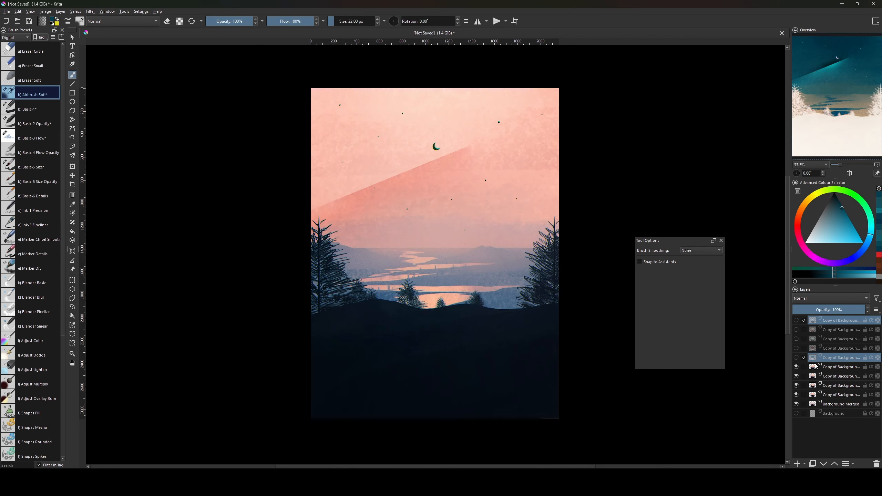
click(826, 370)
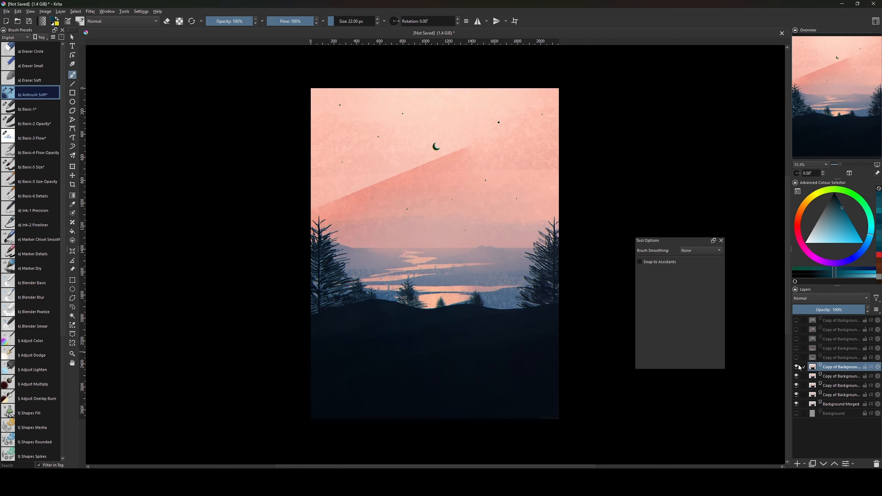